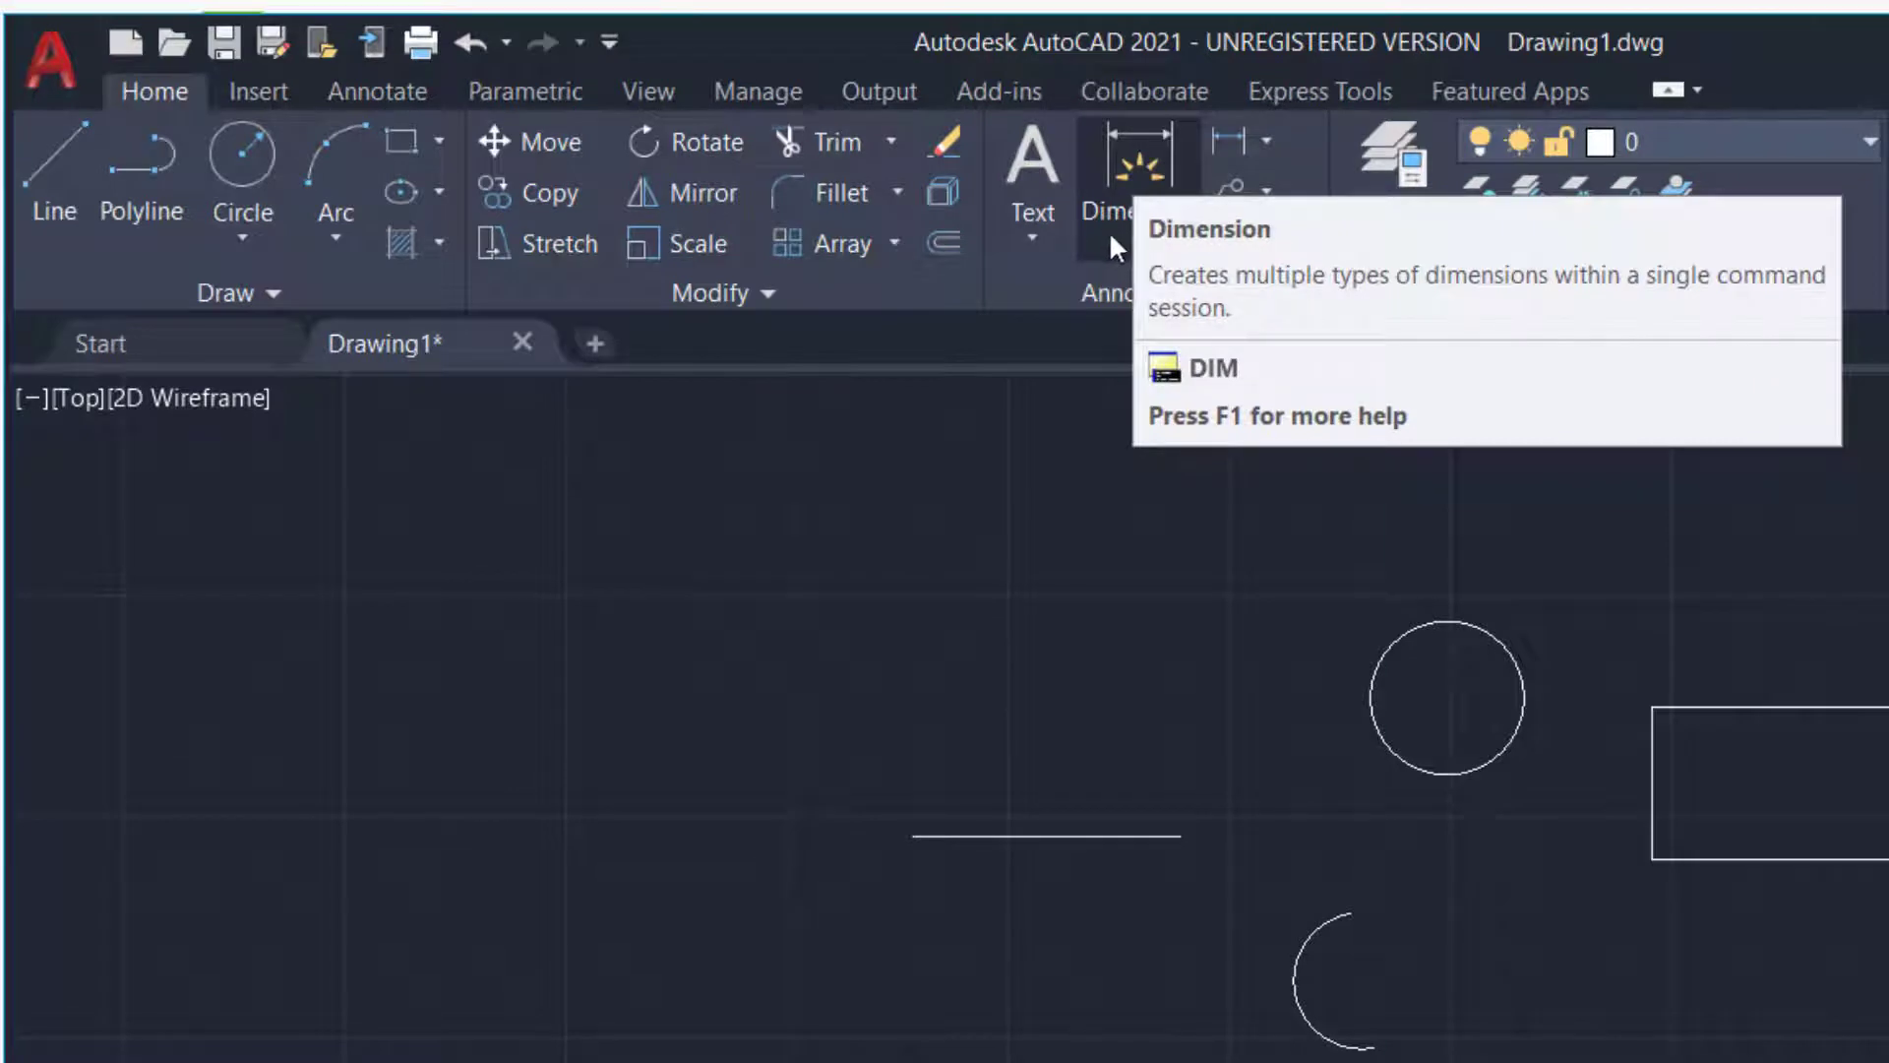
Create a new dimension style named "My Dimension" based on ISO-25 for all dimensions and continue to its settings
click(1125, 165)
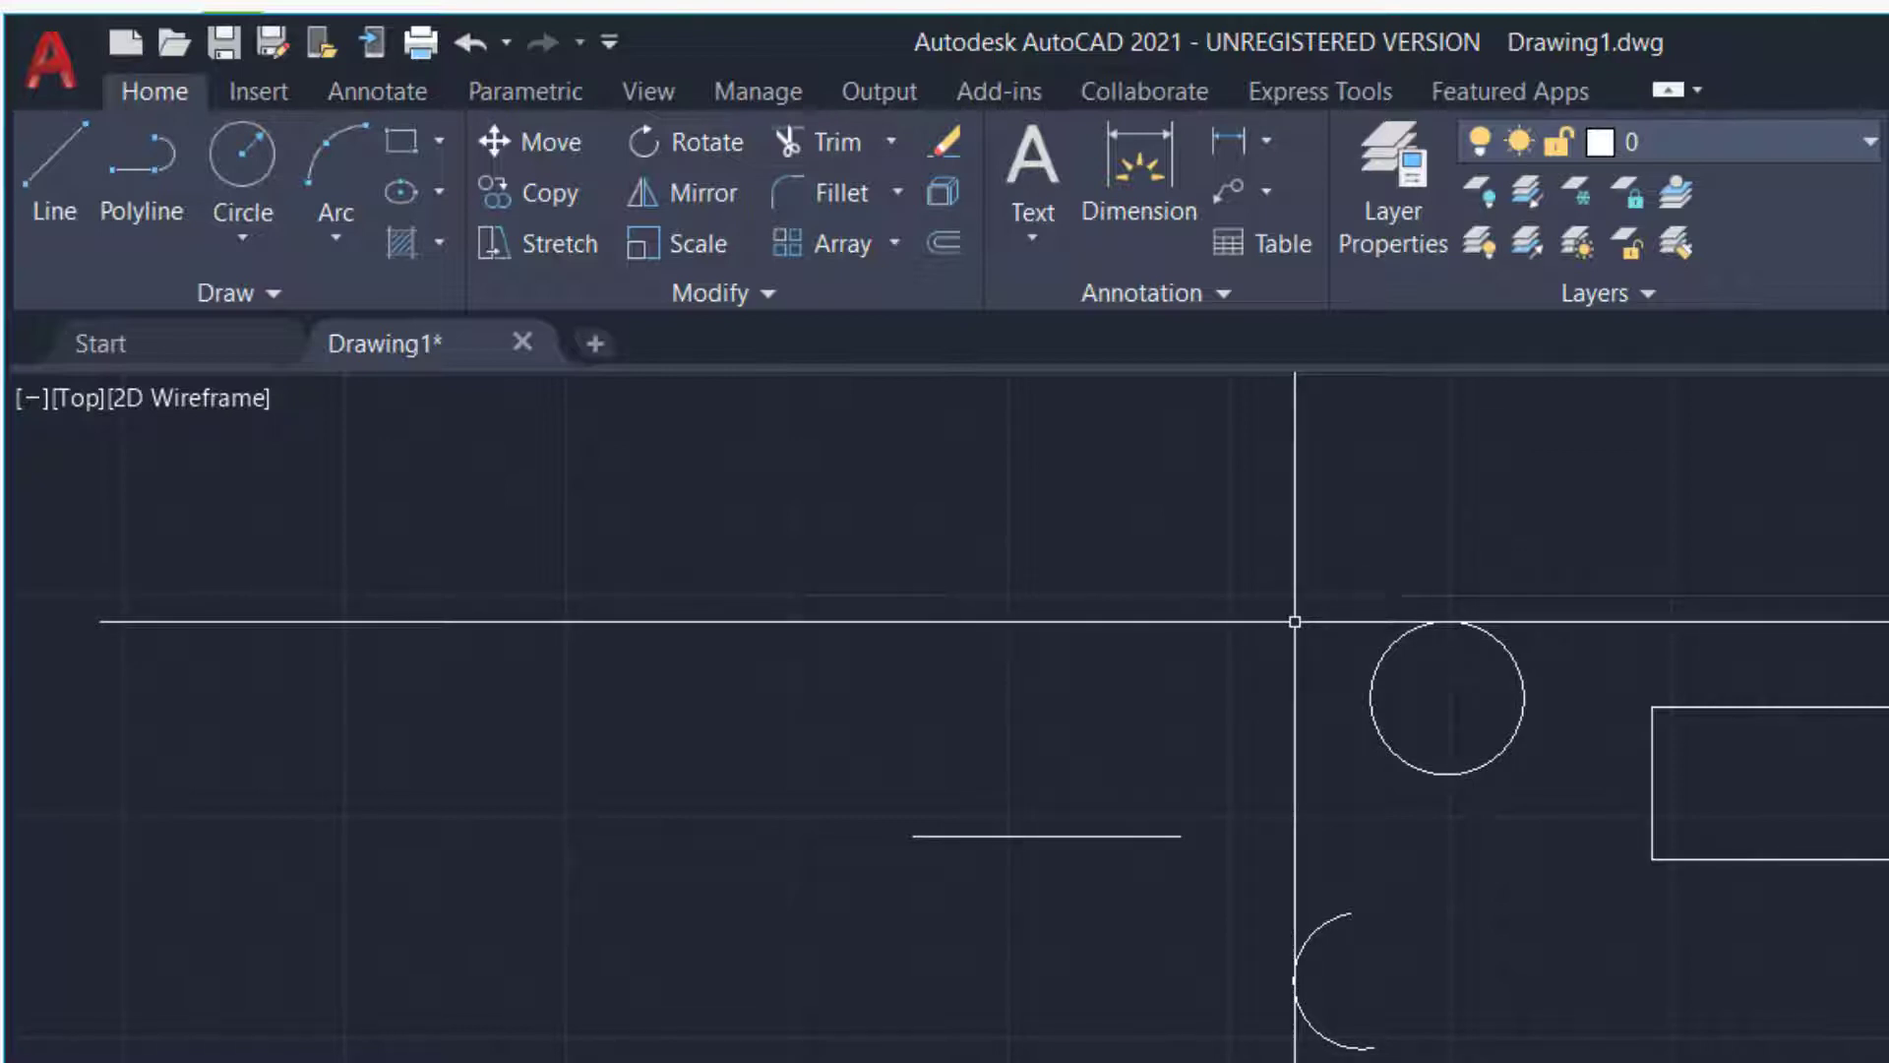
text(dimst)
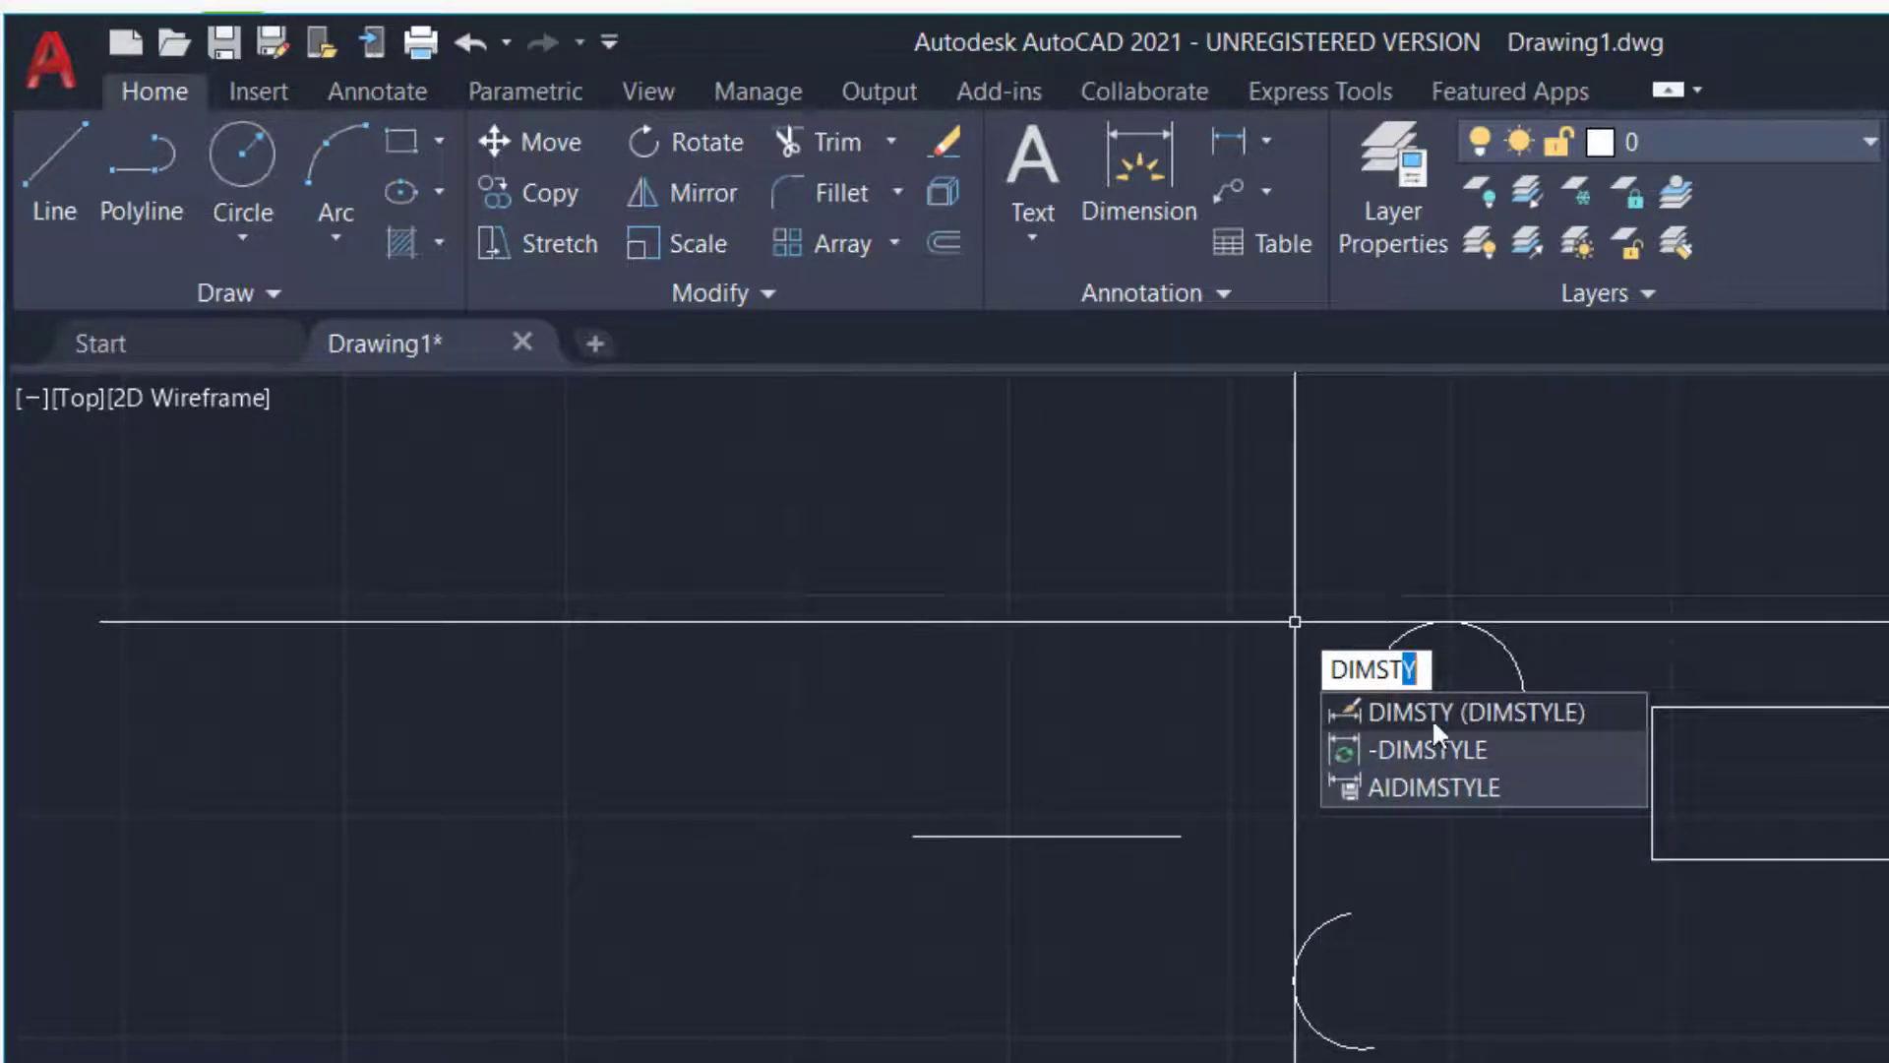
key(Return)
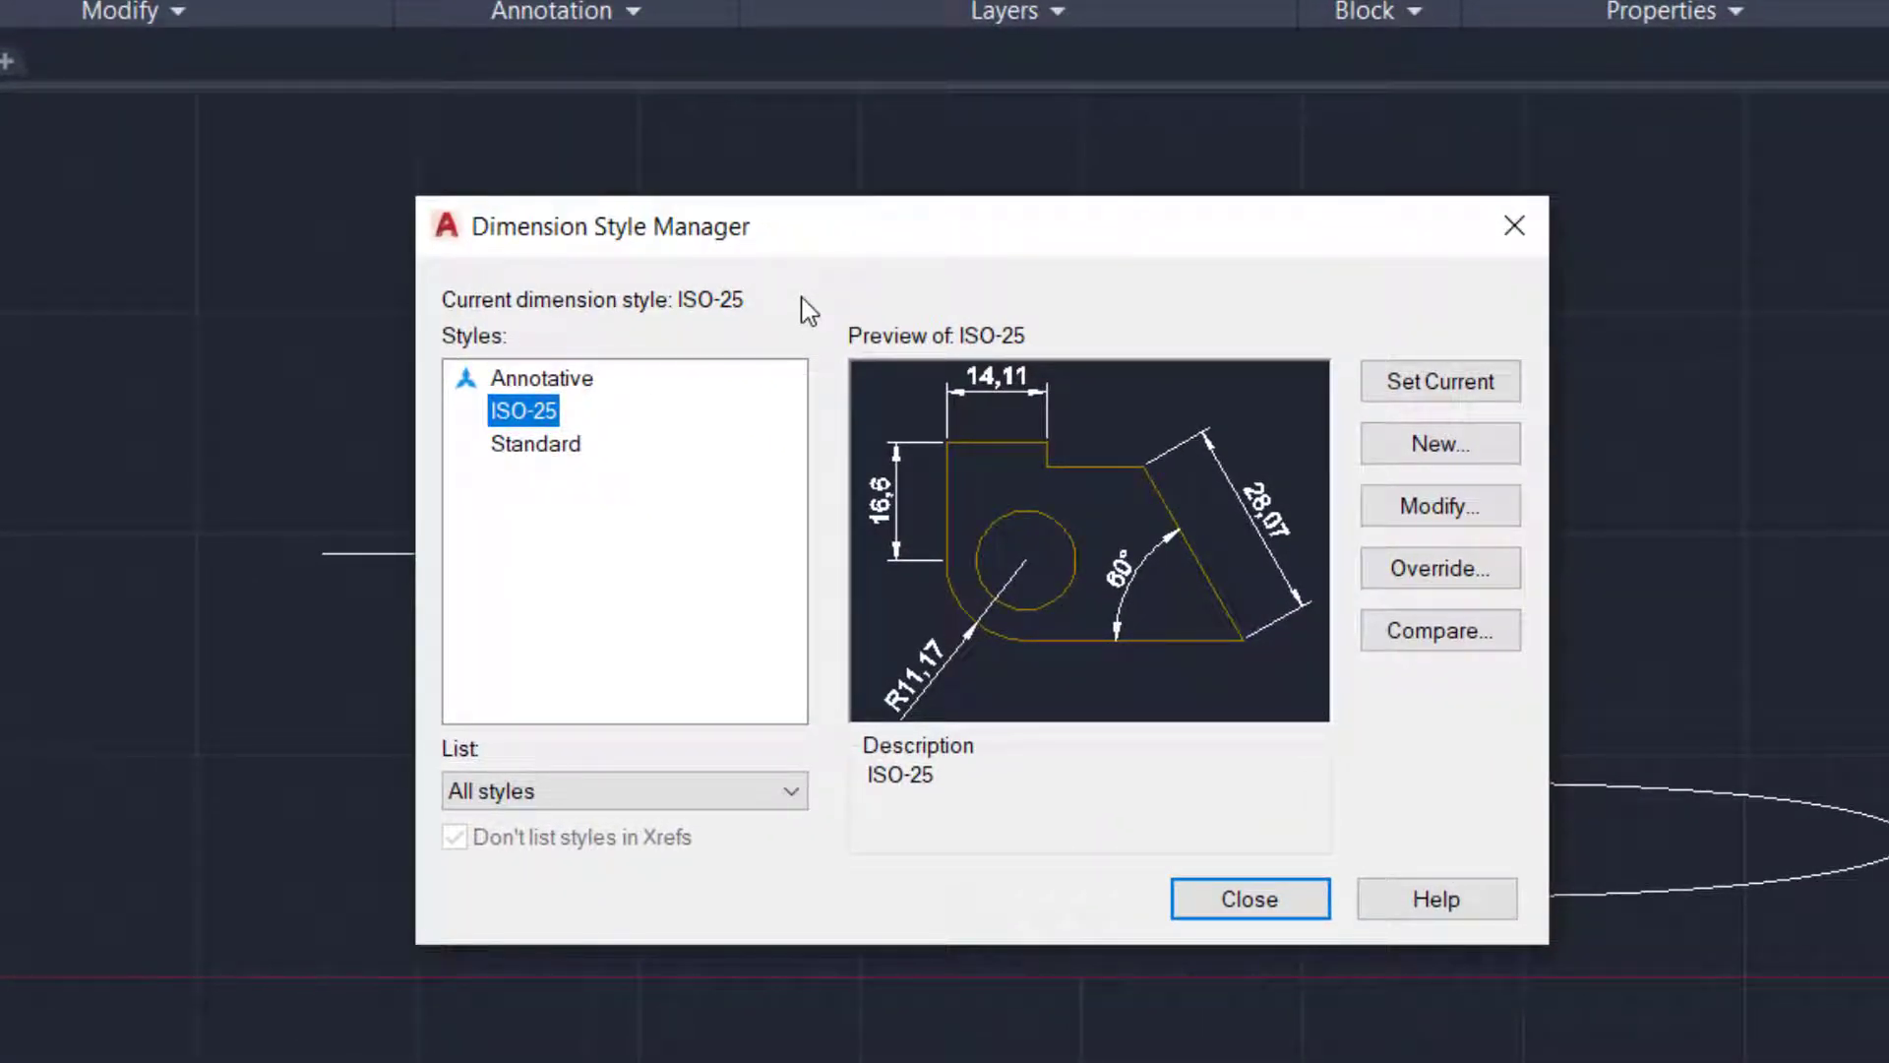
click(1424, 451)
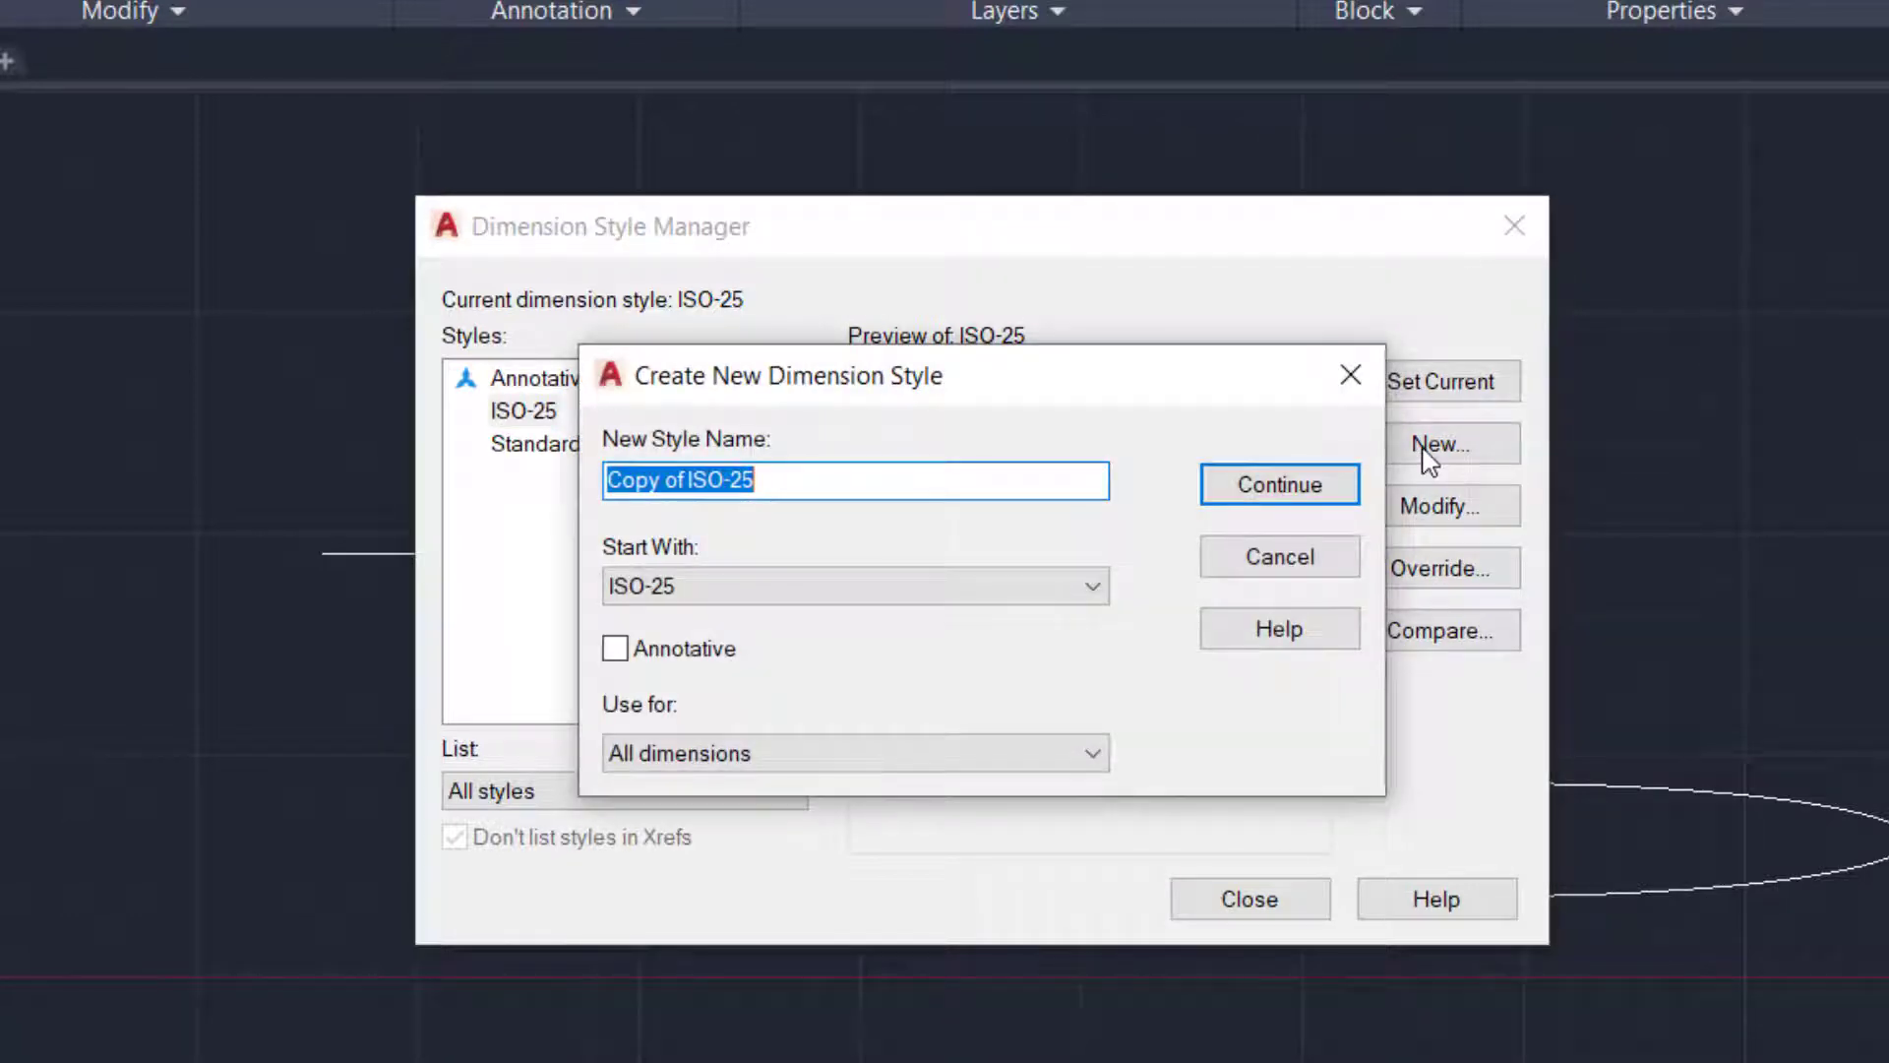
text(My)
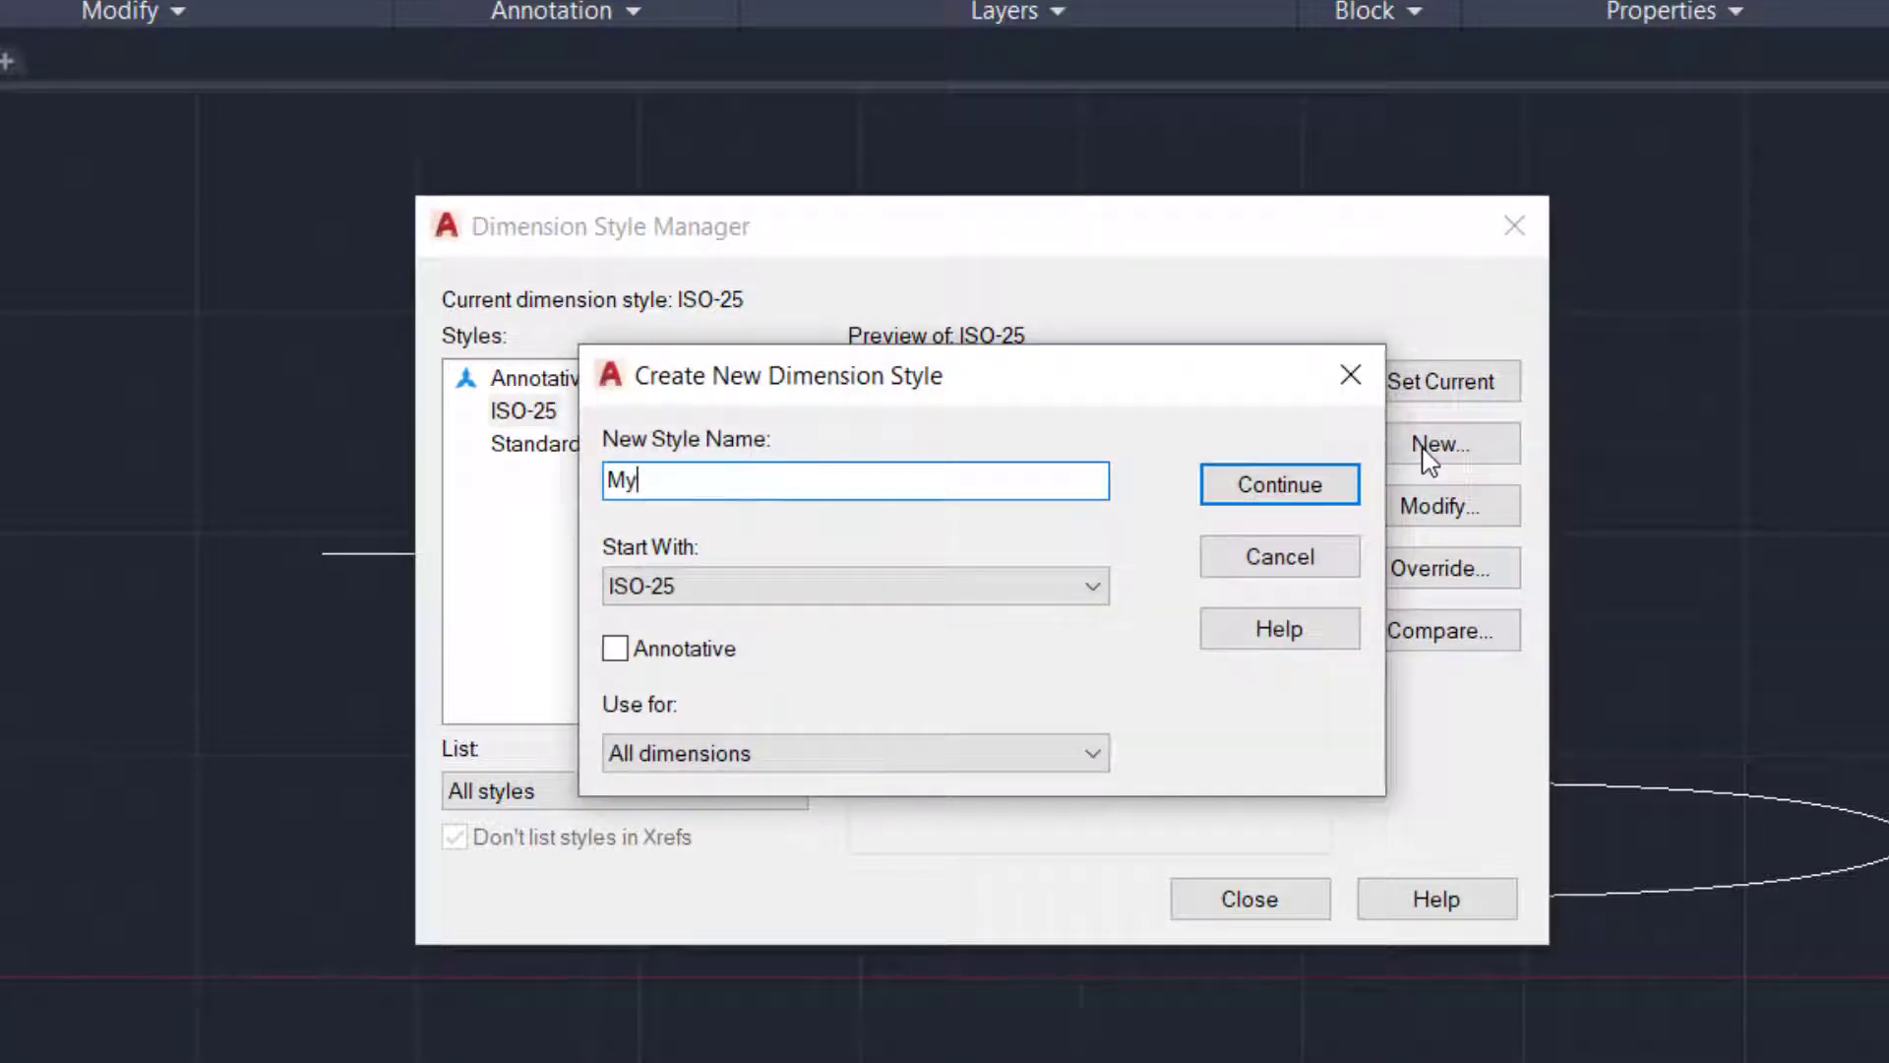
text( Dimension)
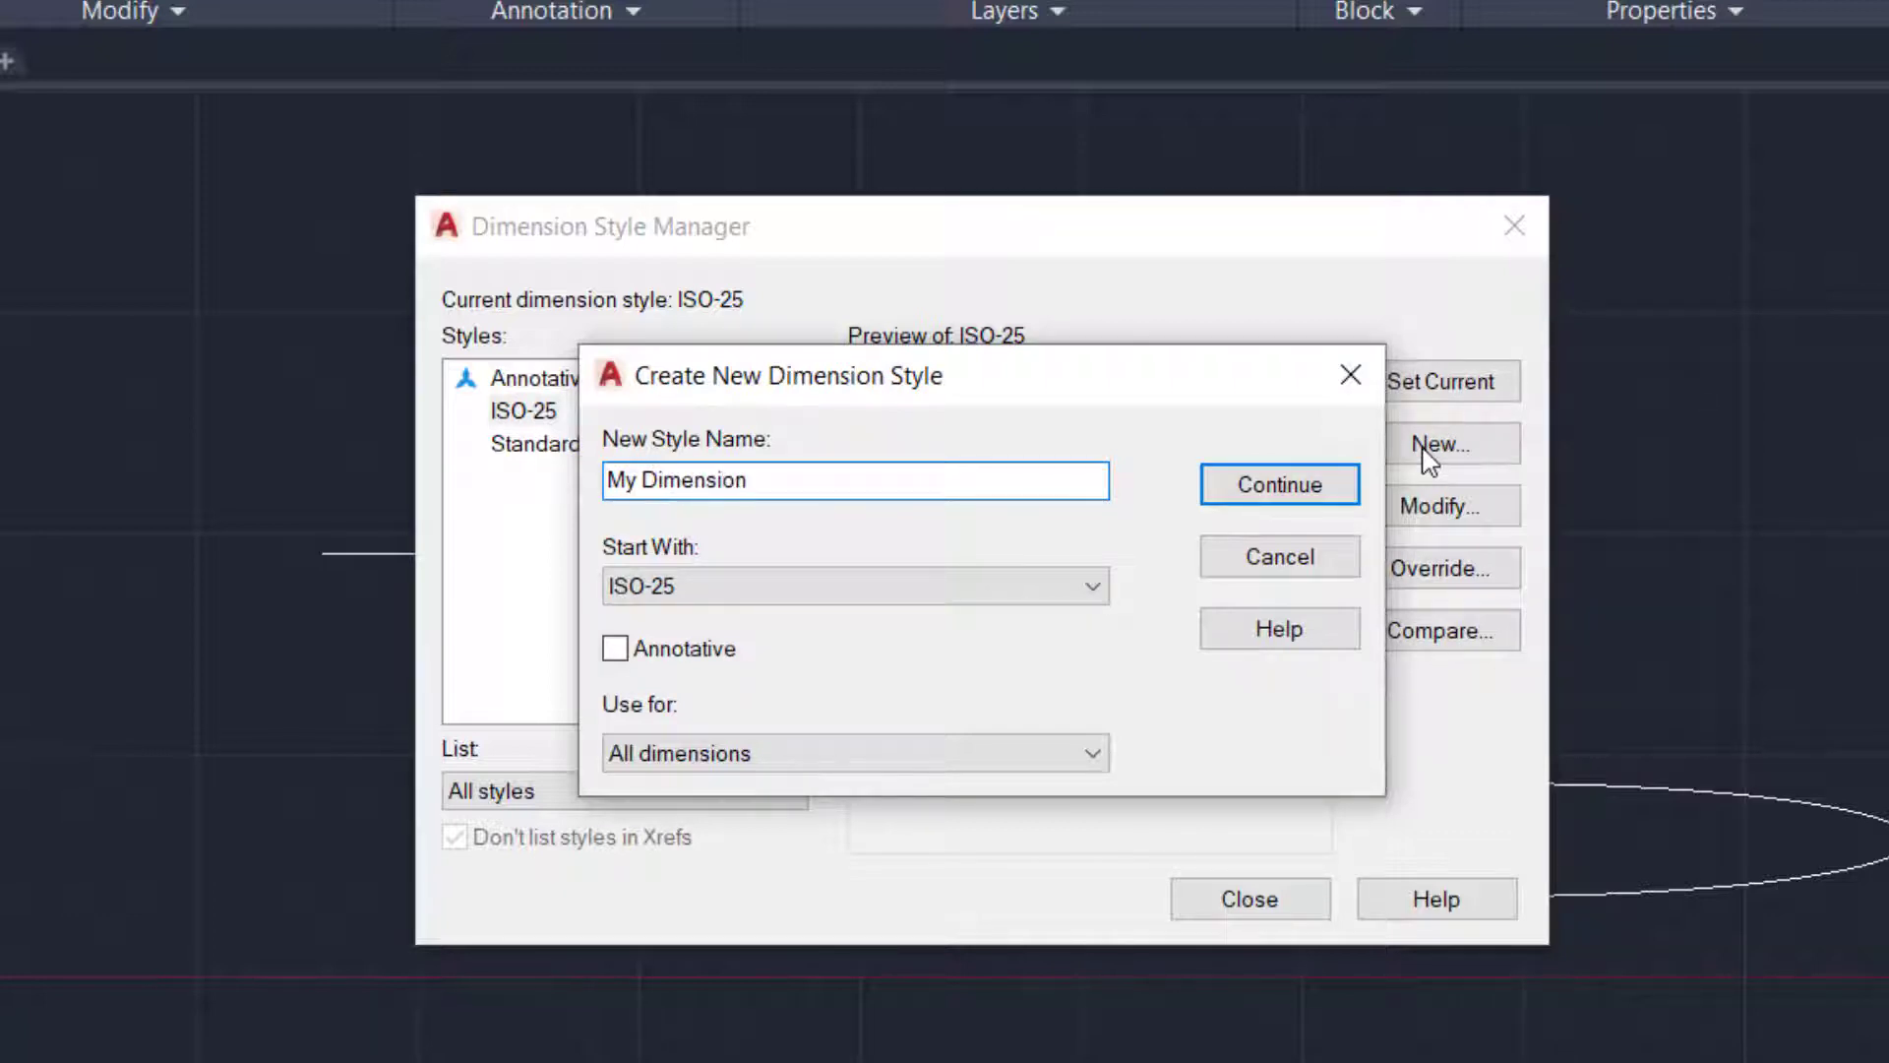
click(1299, 492)
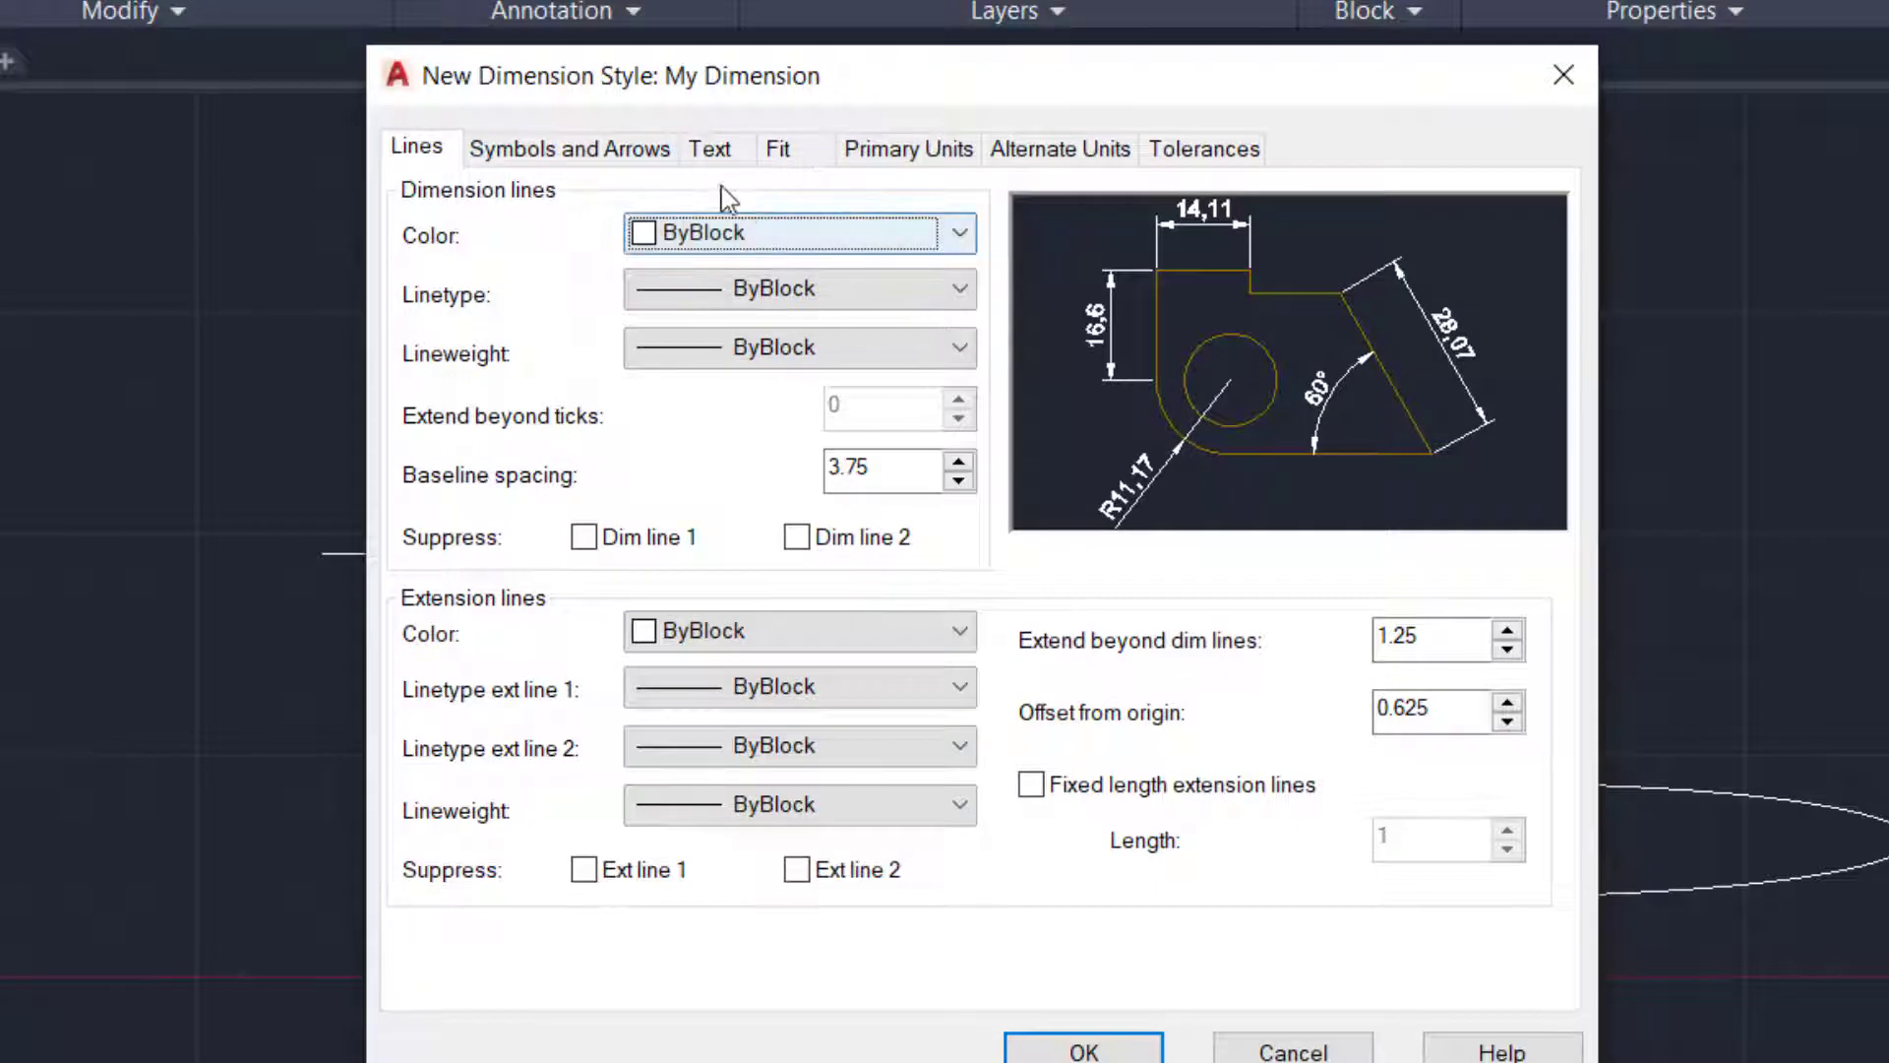
Set the dimension lines' color to Cyan and their linetype to Continuous
click(960, 234)
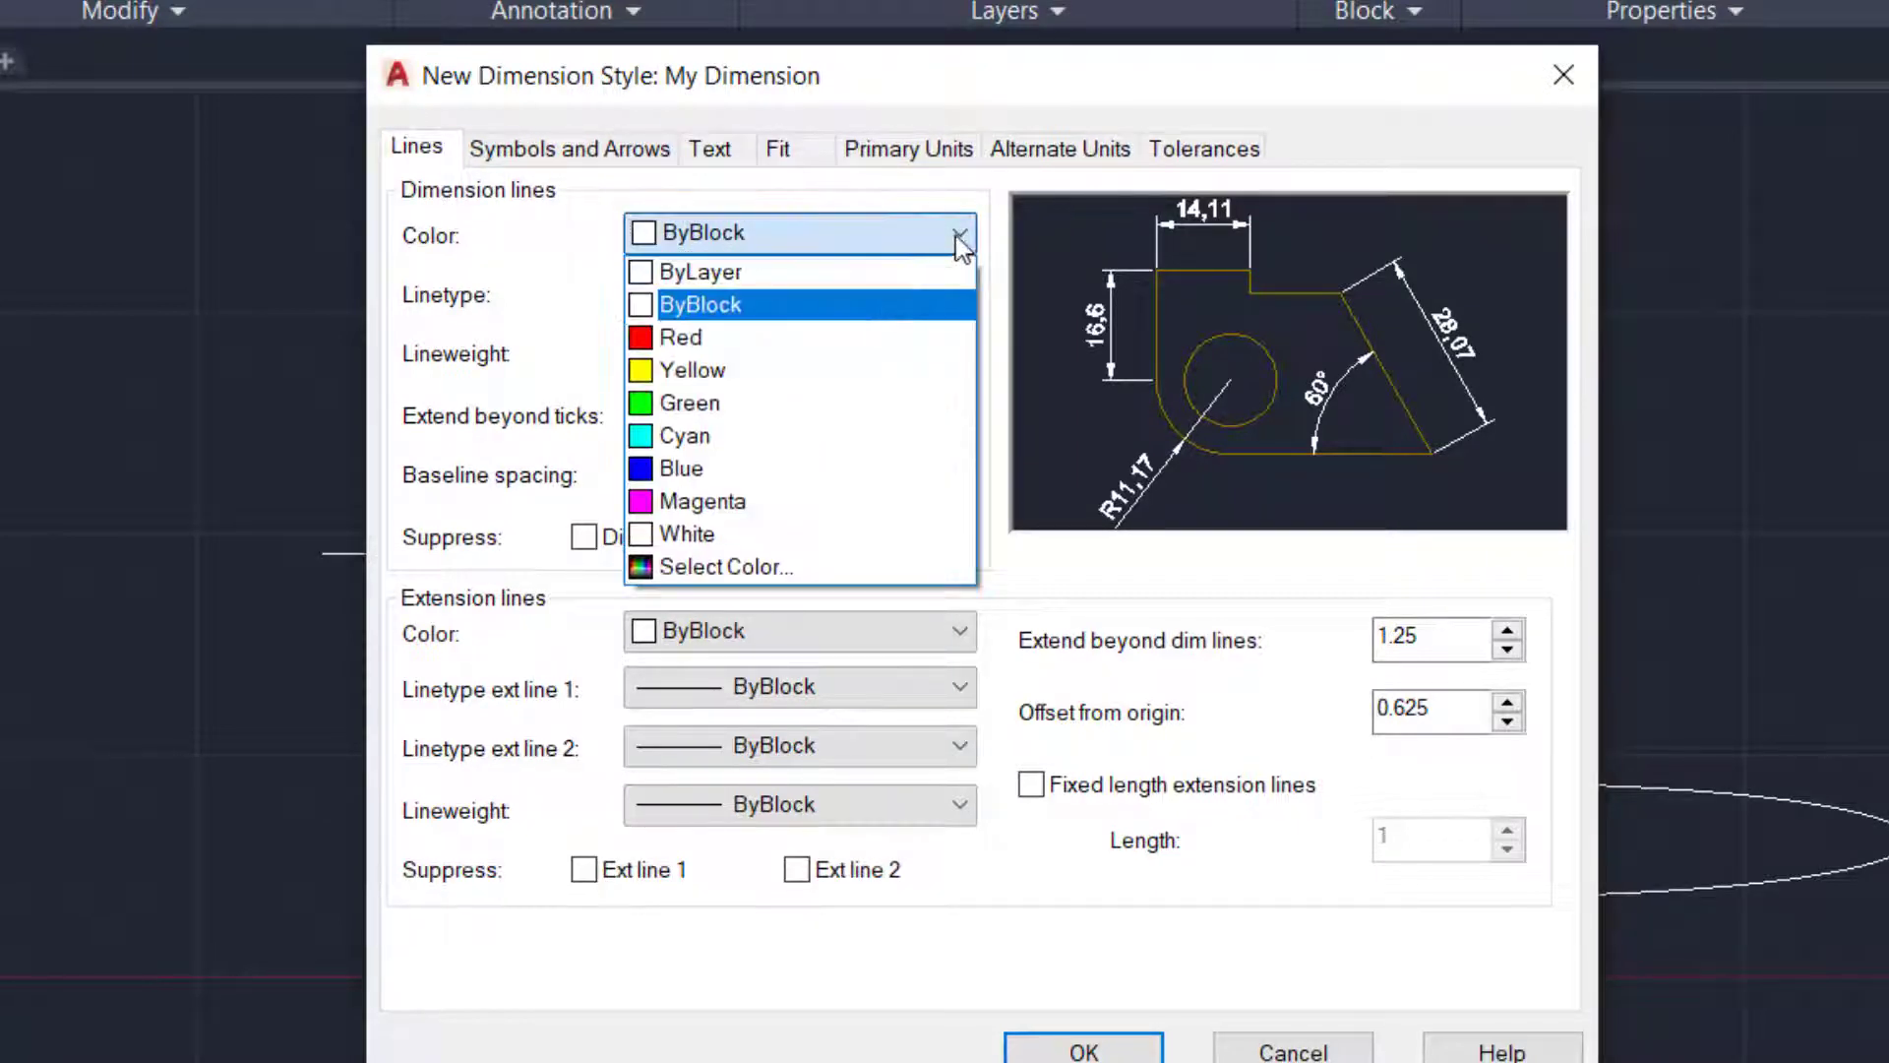
click(709, 438)
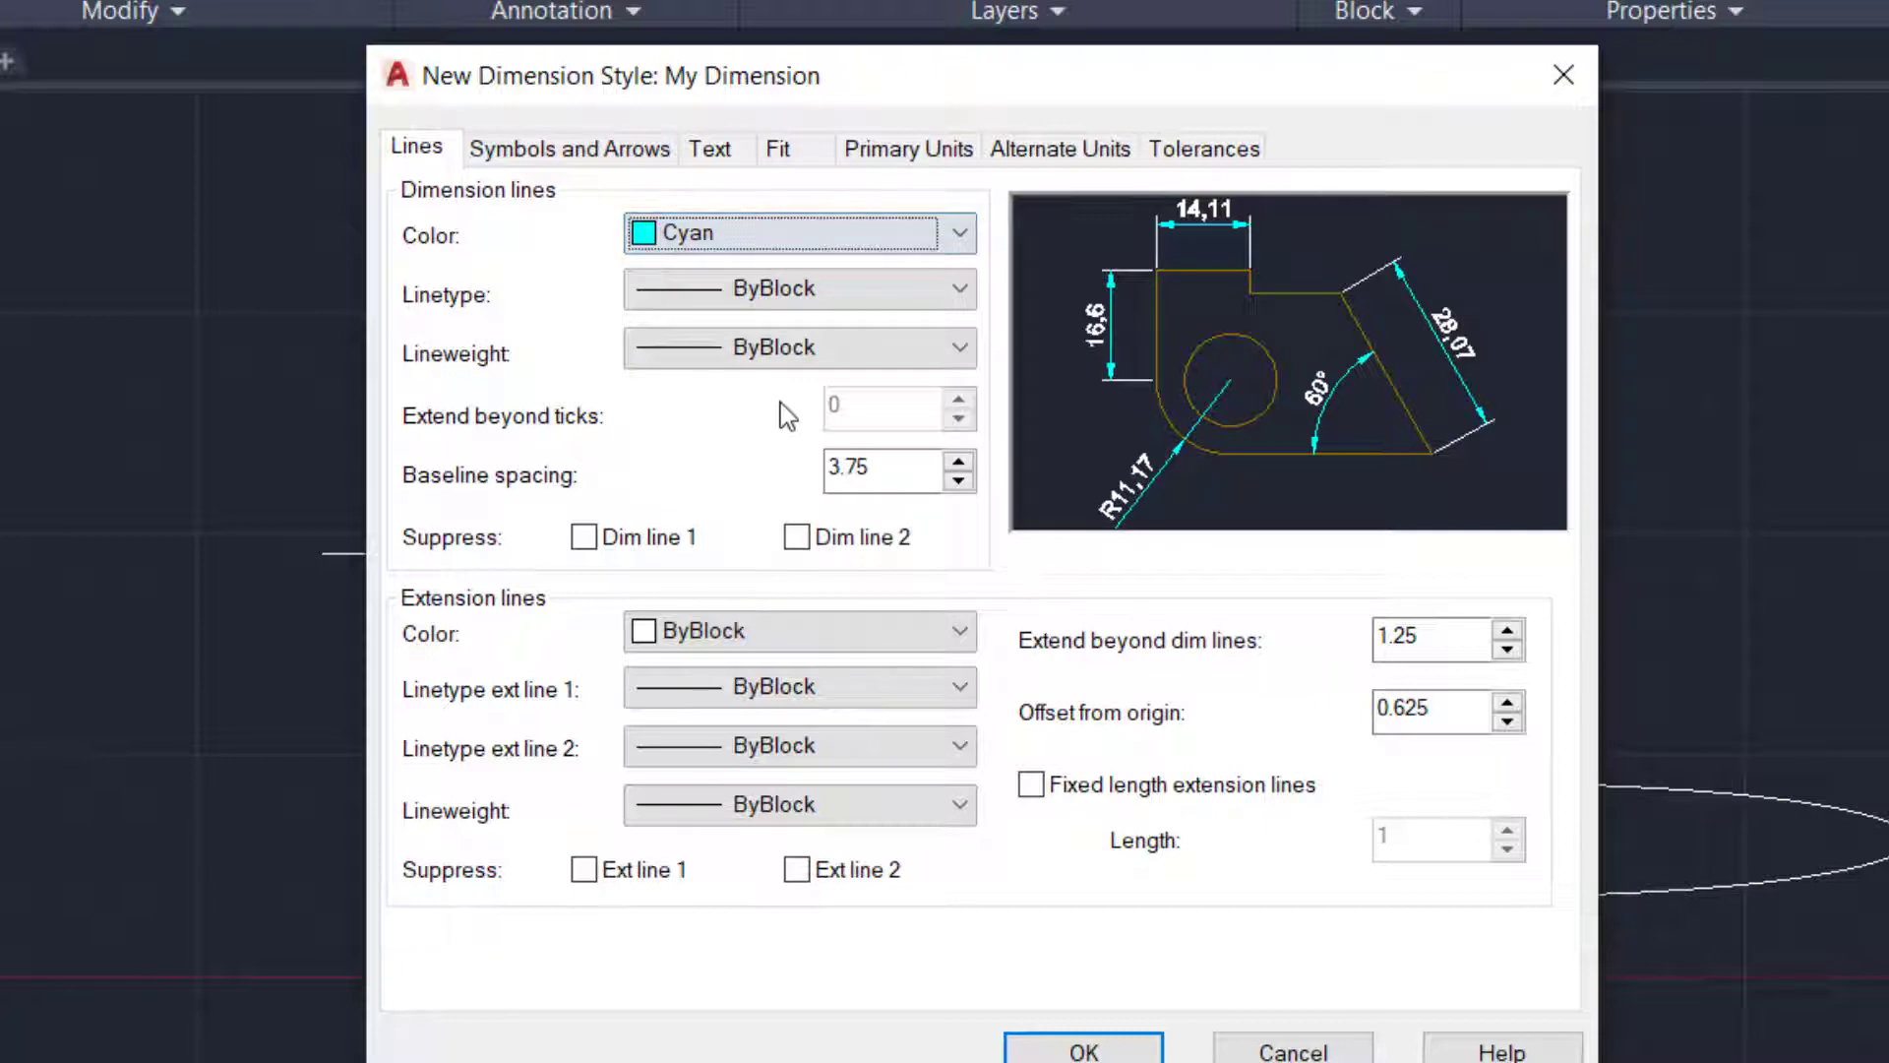
click(912, 295)
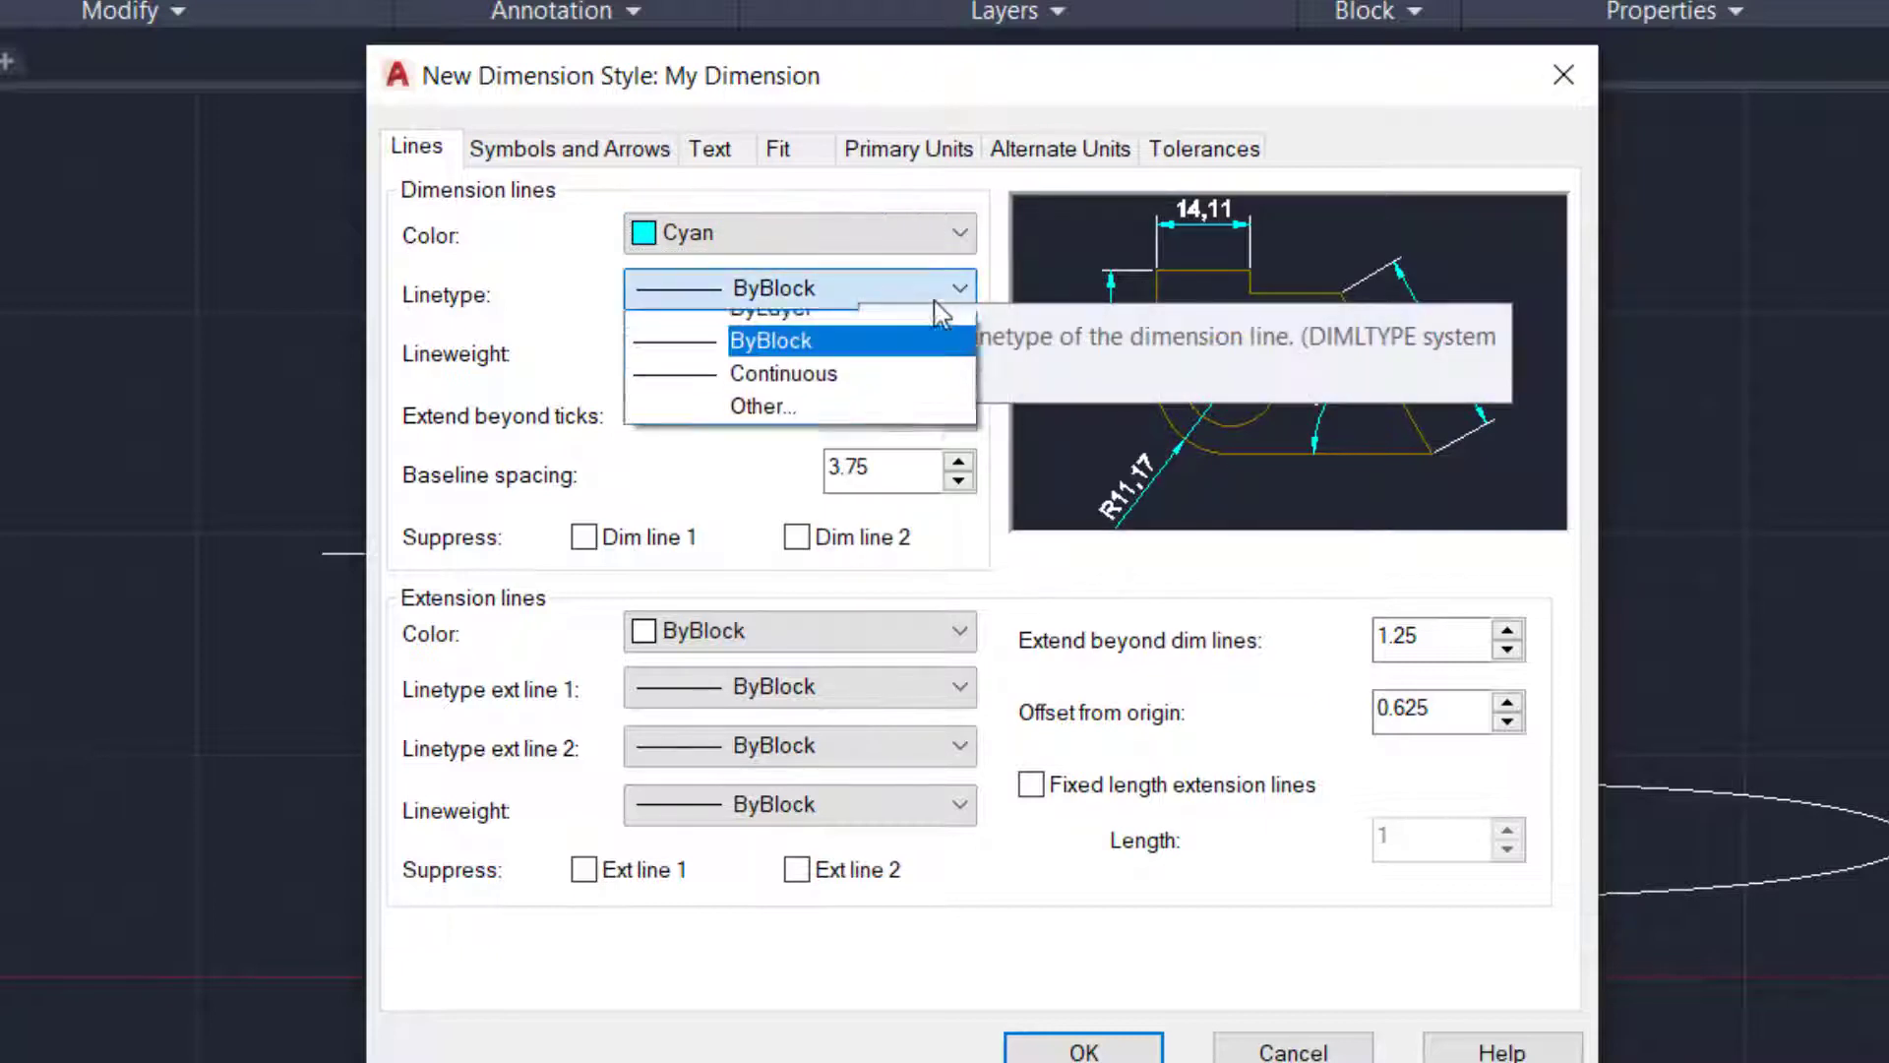
click(763, 394)
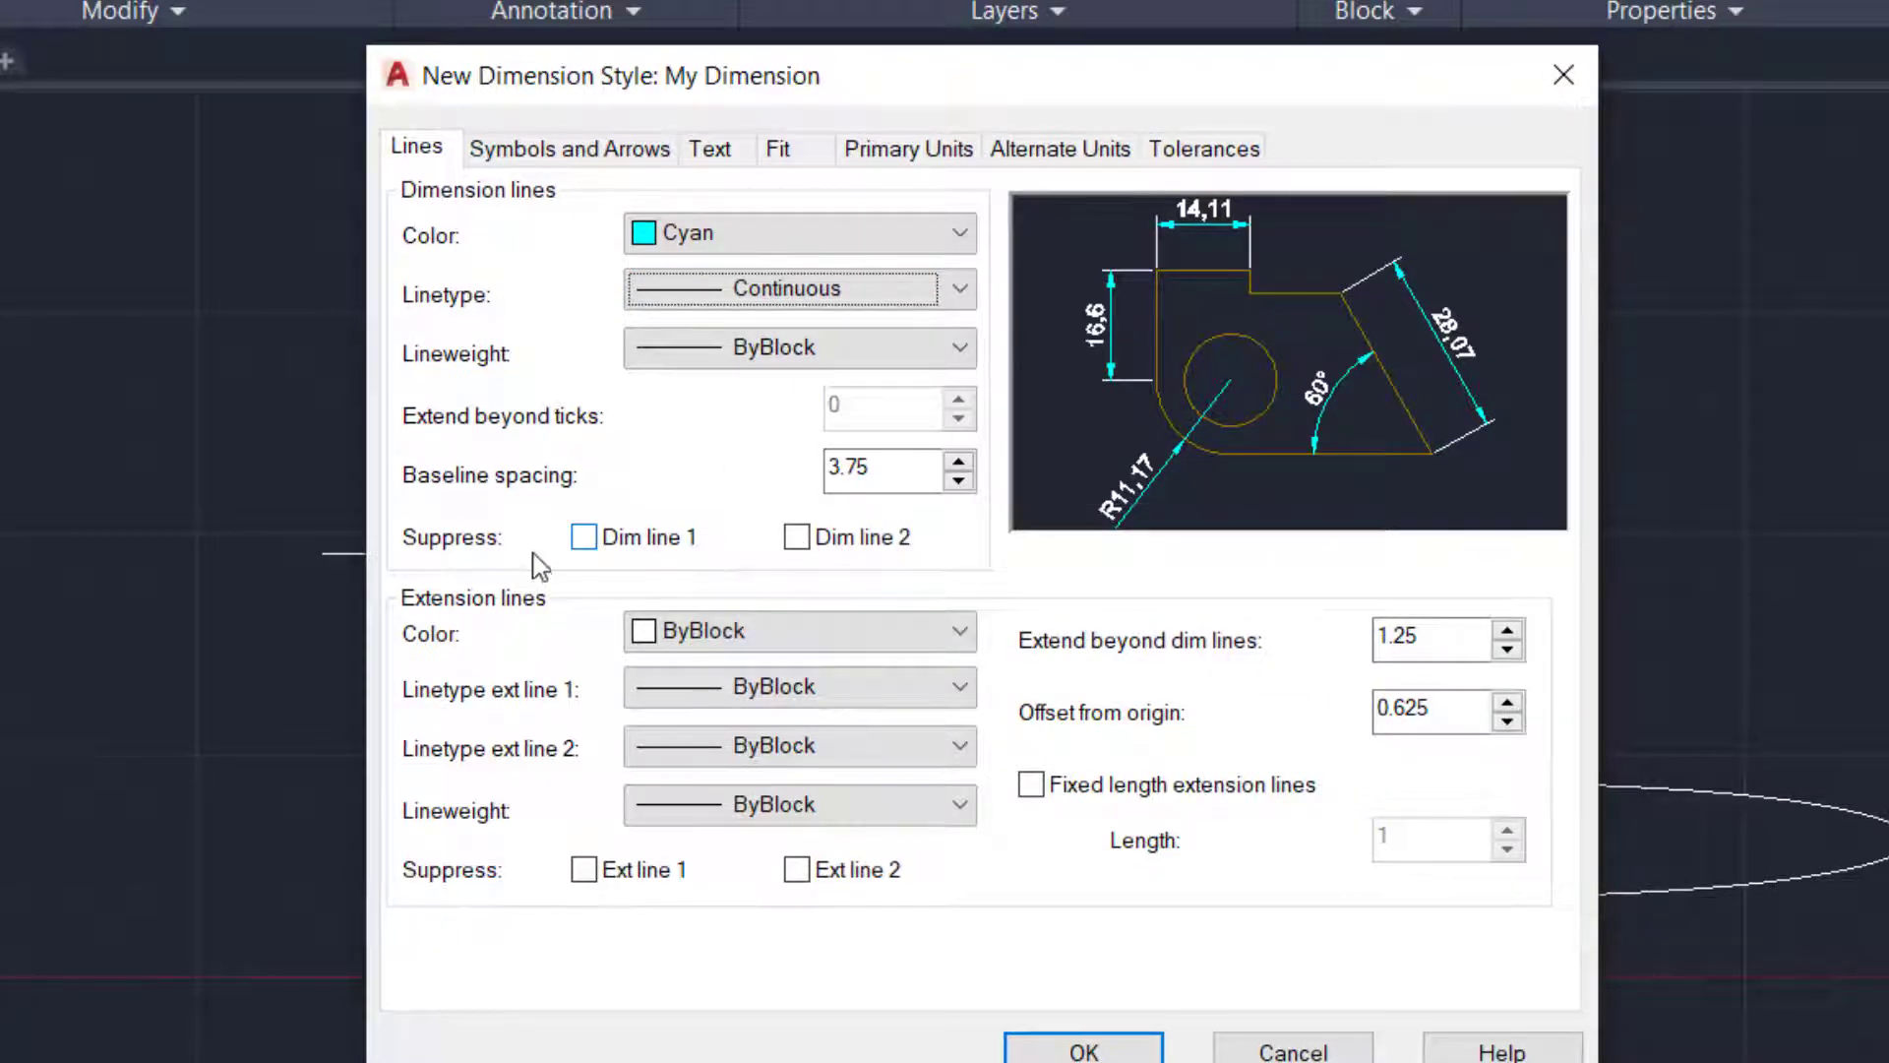
Try suppressing dimension line 1 and dimension line 2, restoring each one
click(586, 539)
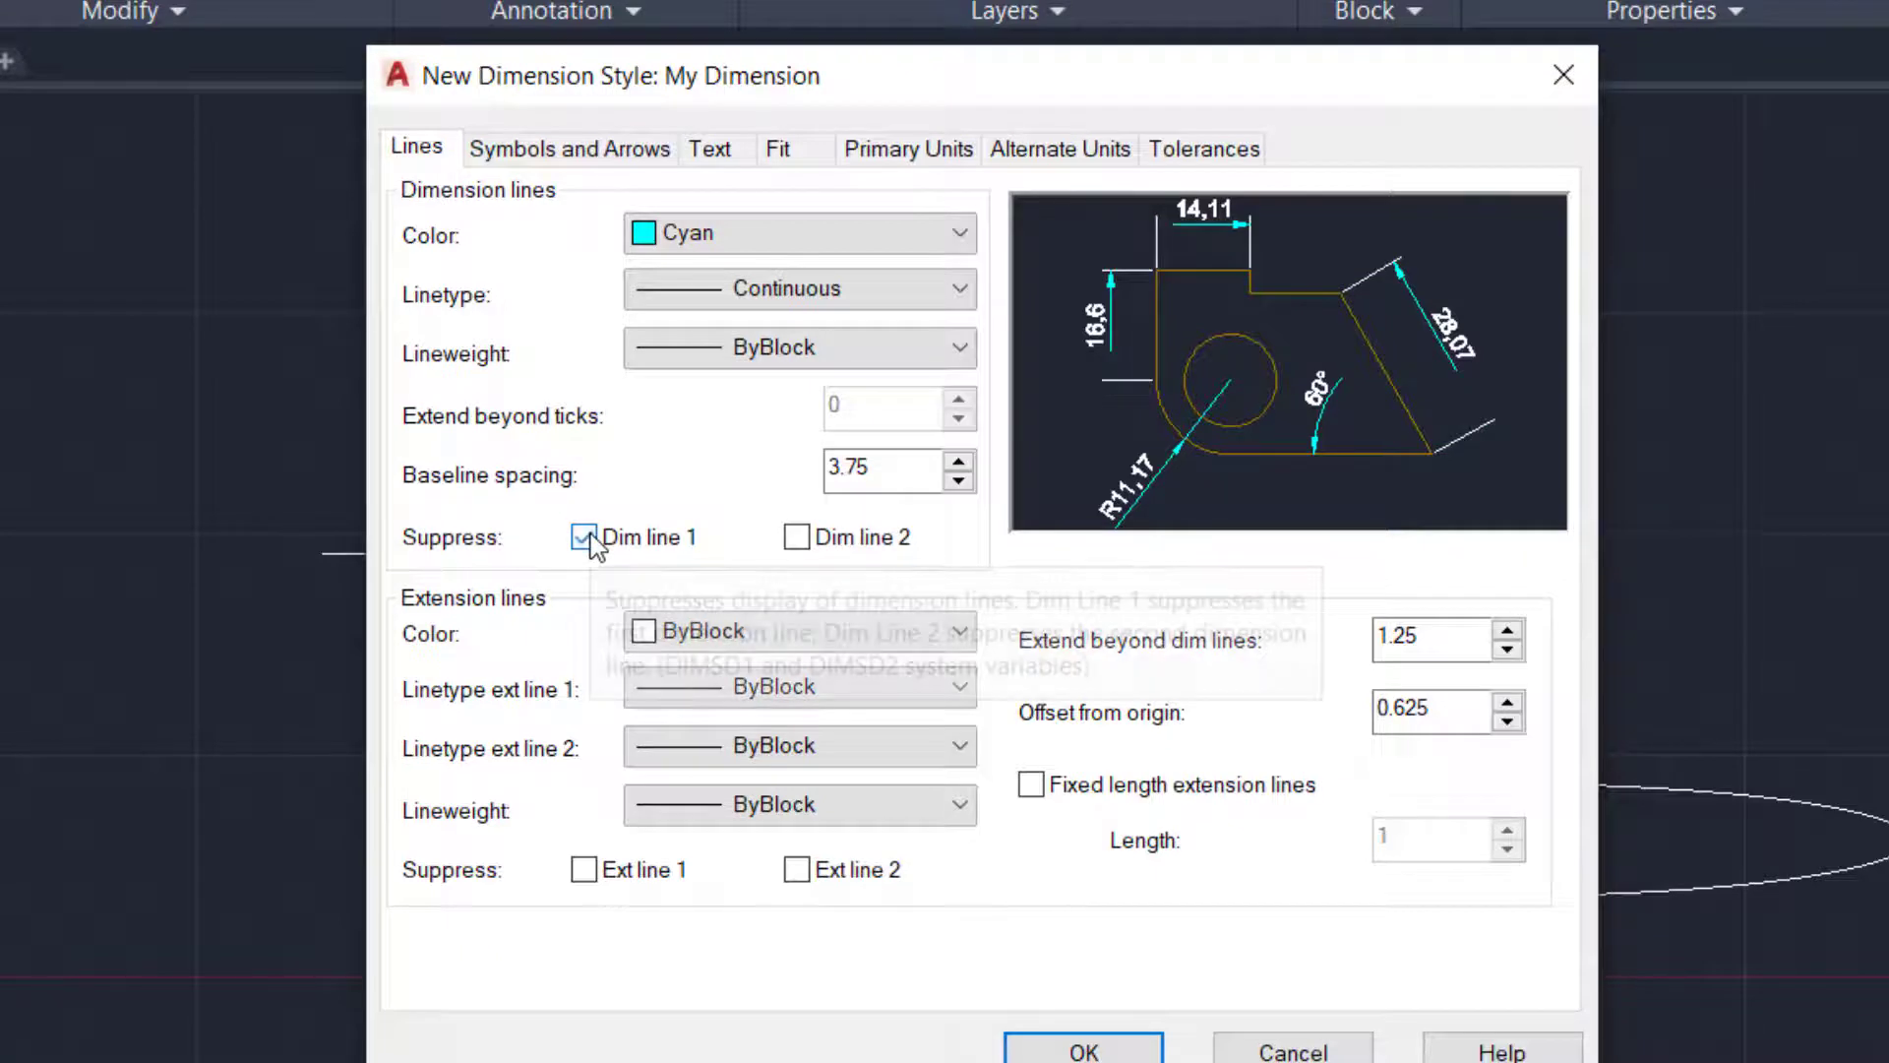
click(586, 539)
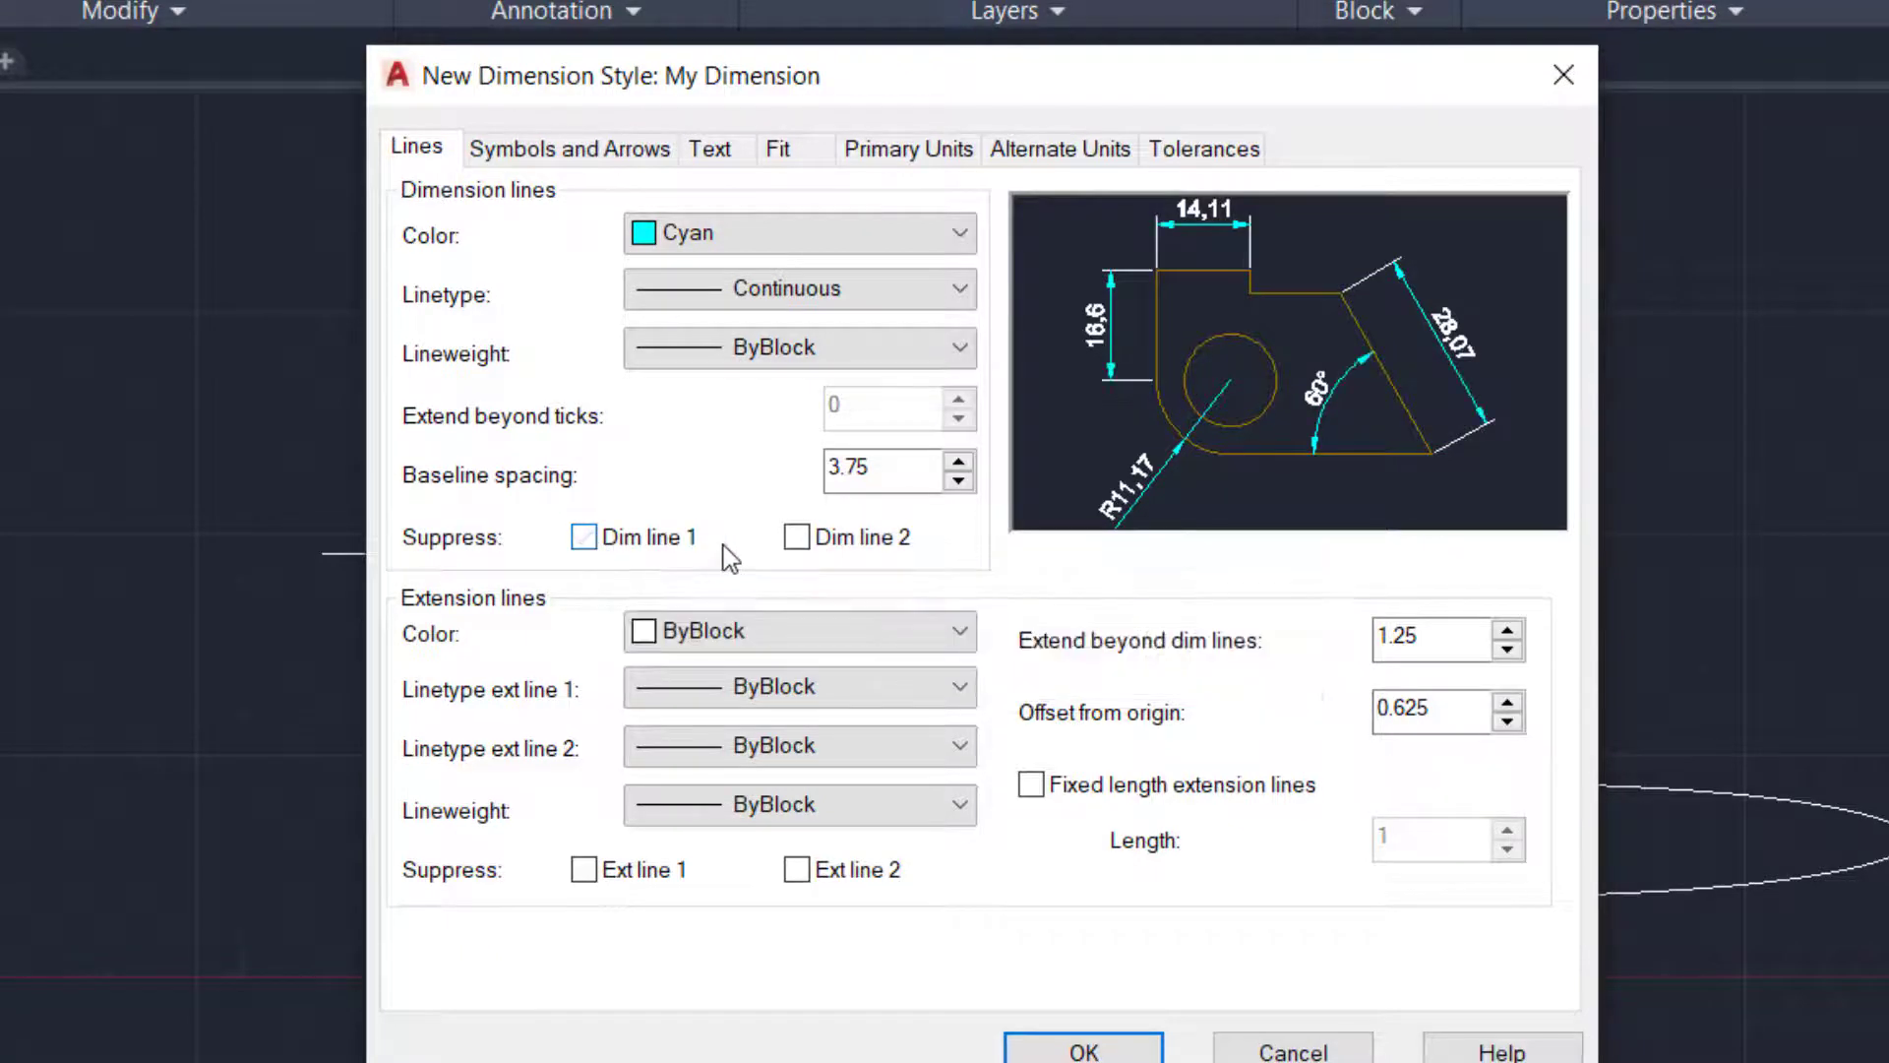
click(798, 538)
click(798, 538)
Set the extension lines' color to Yellow and their extension beyond the dimension lines to 1.254
click(959, 635)
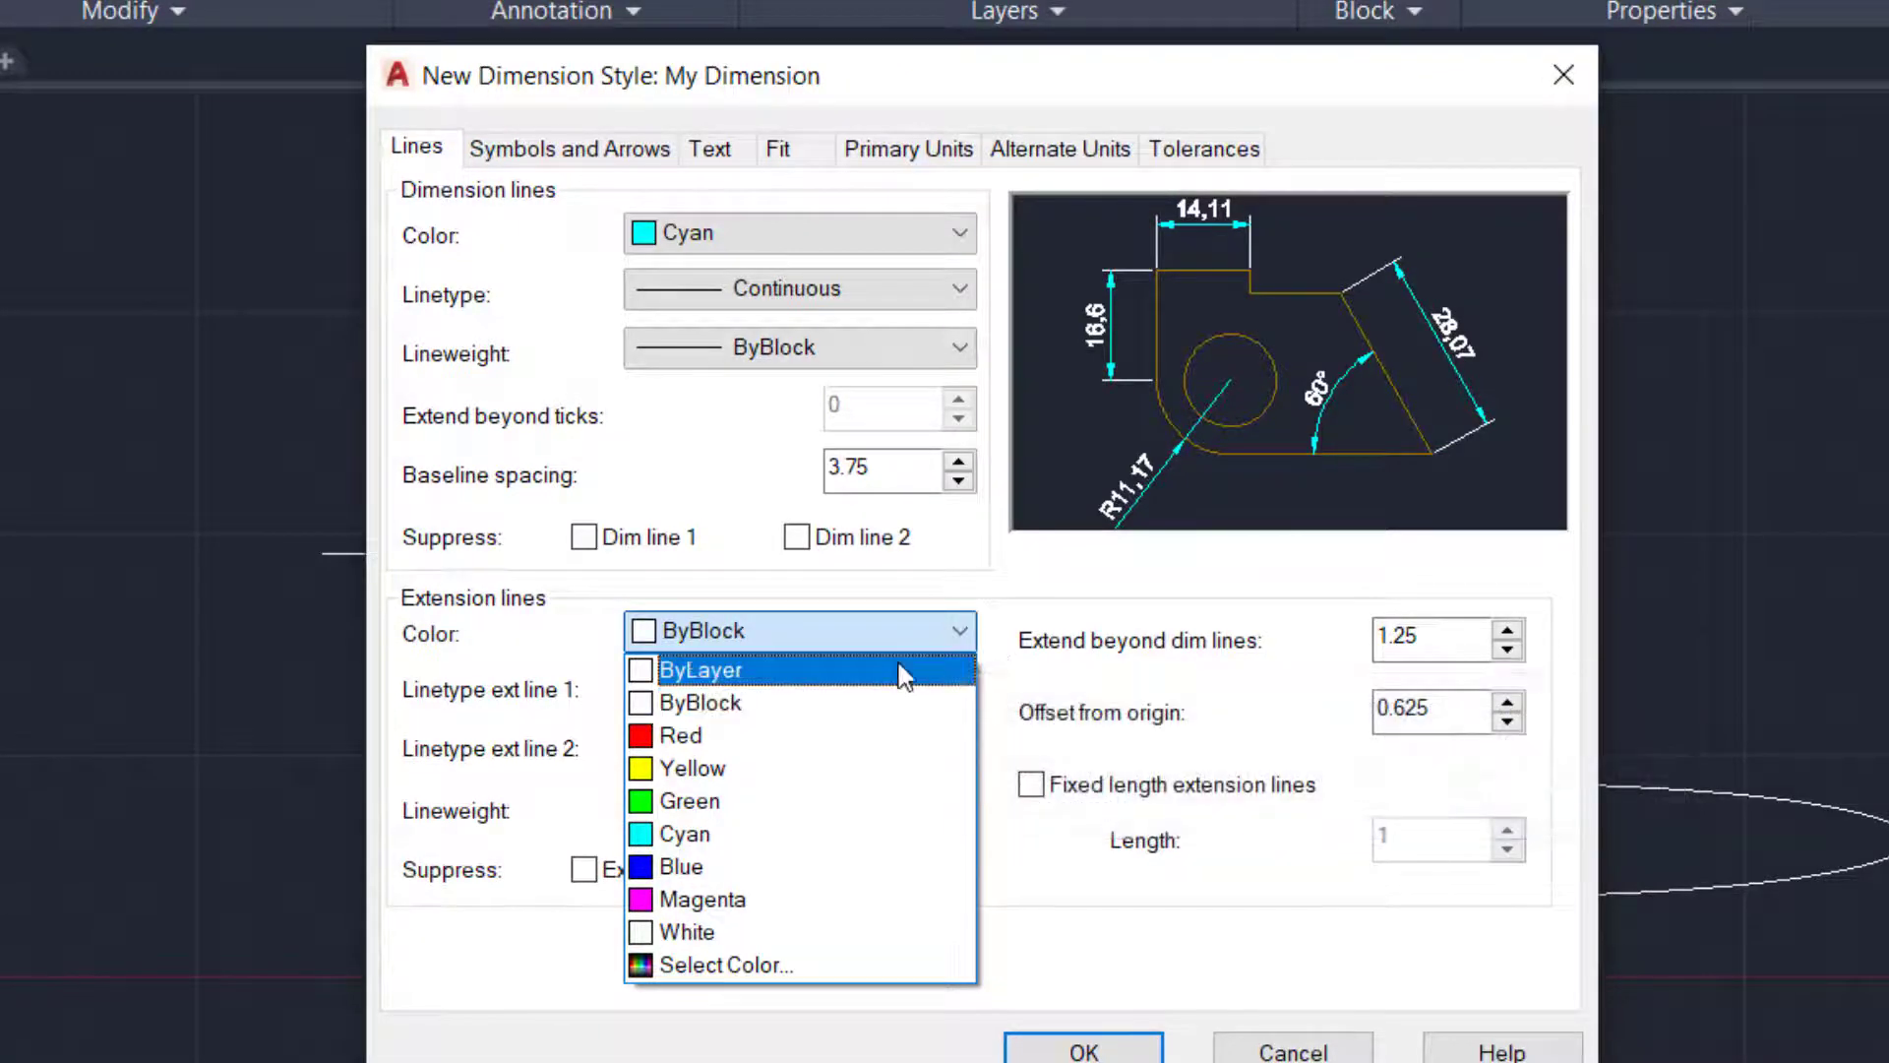
click(852, 768)
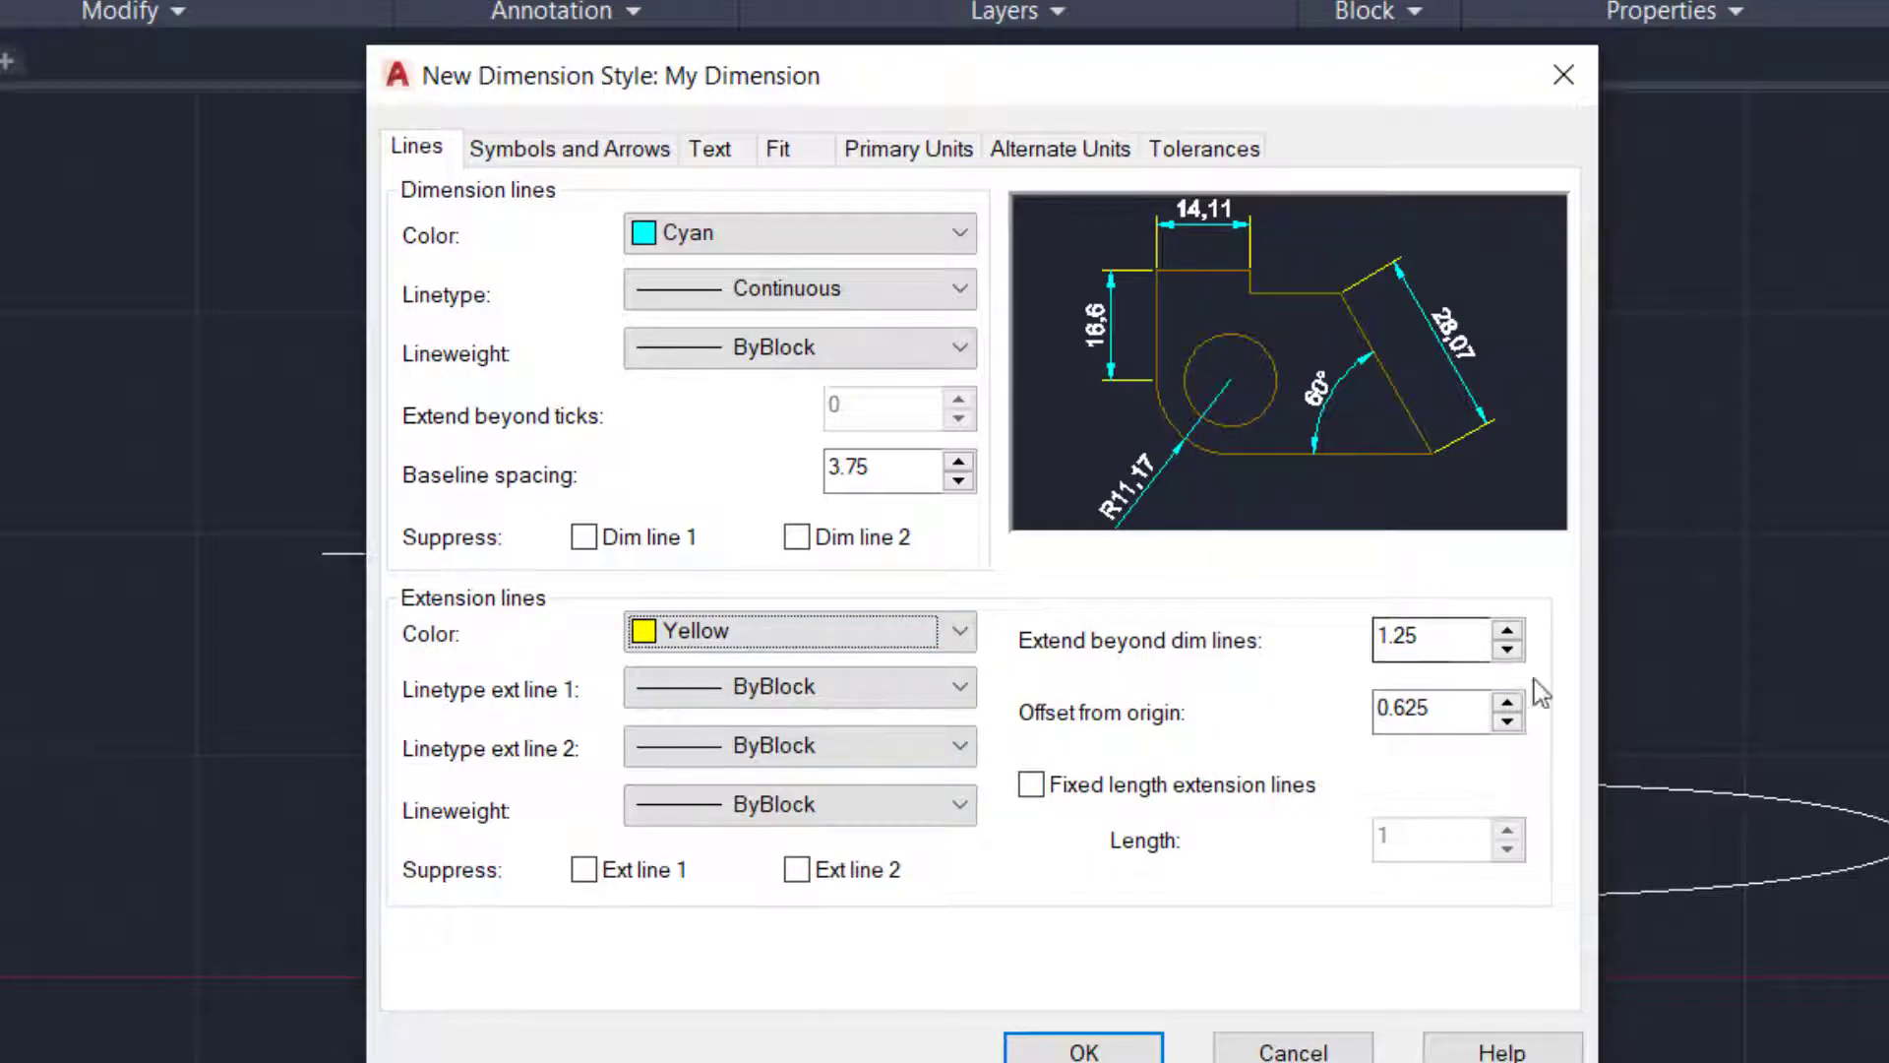
click(1427, 638)
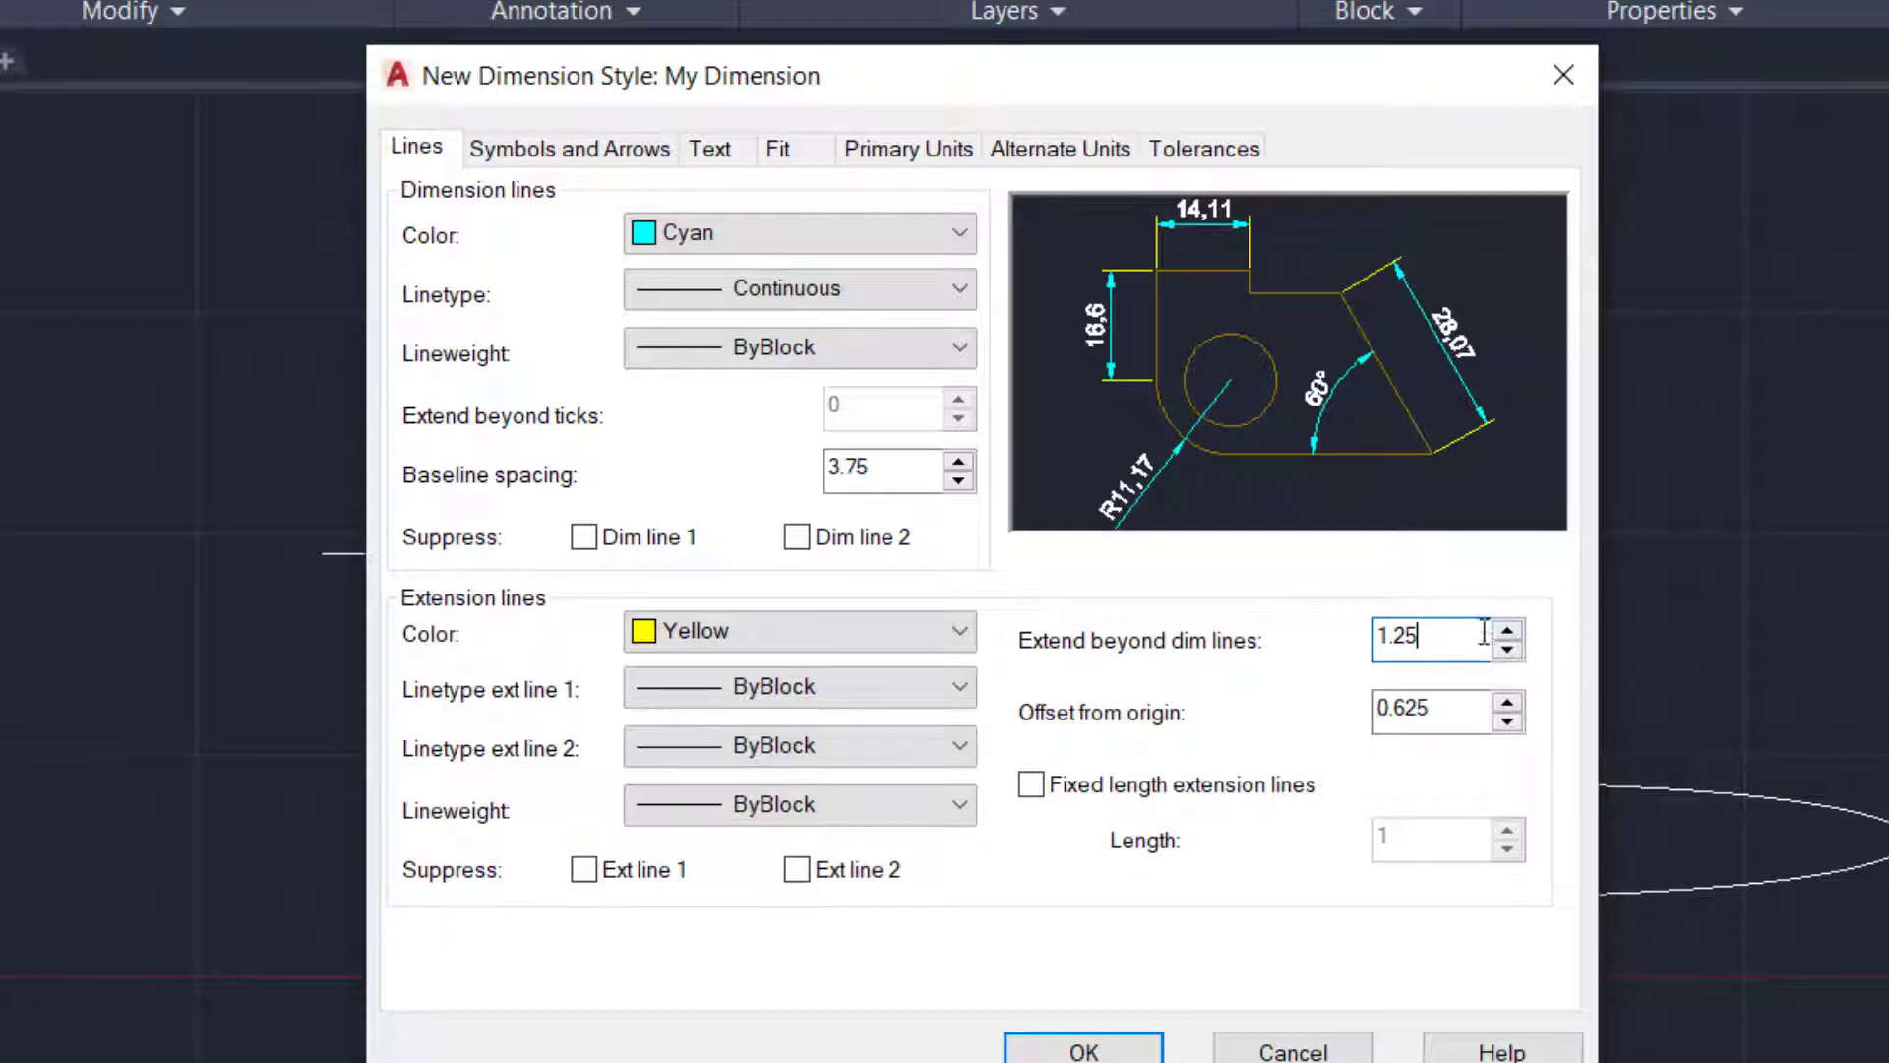
click(1513, 629)
click(1508, 630)
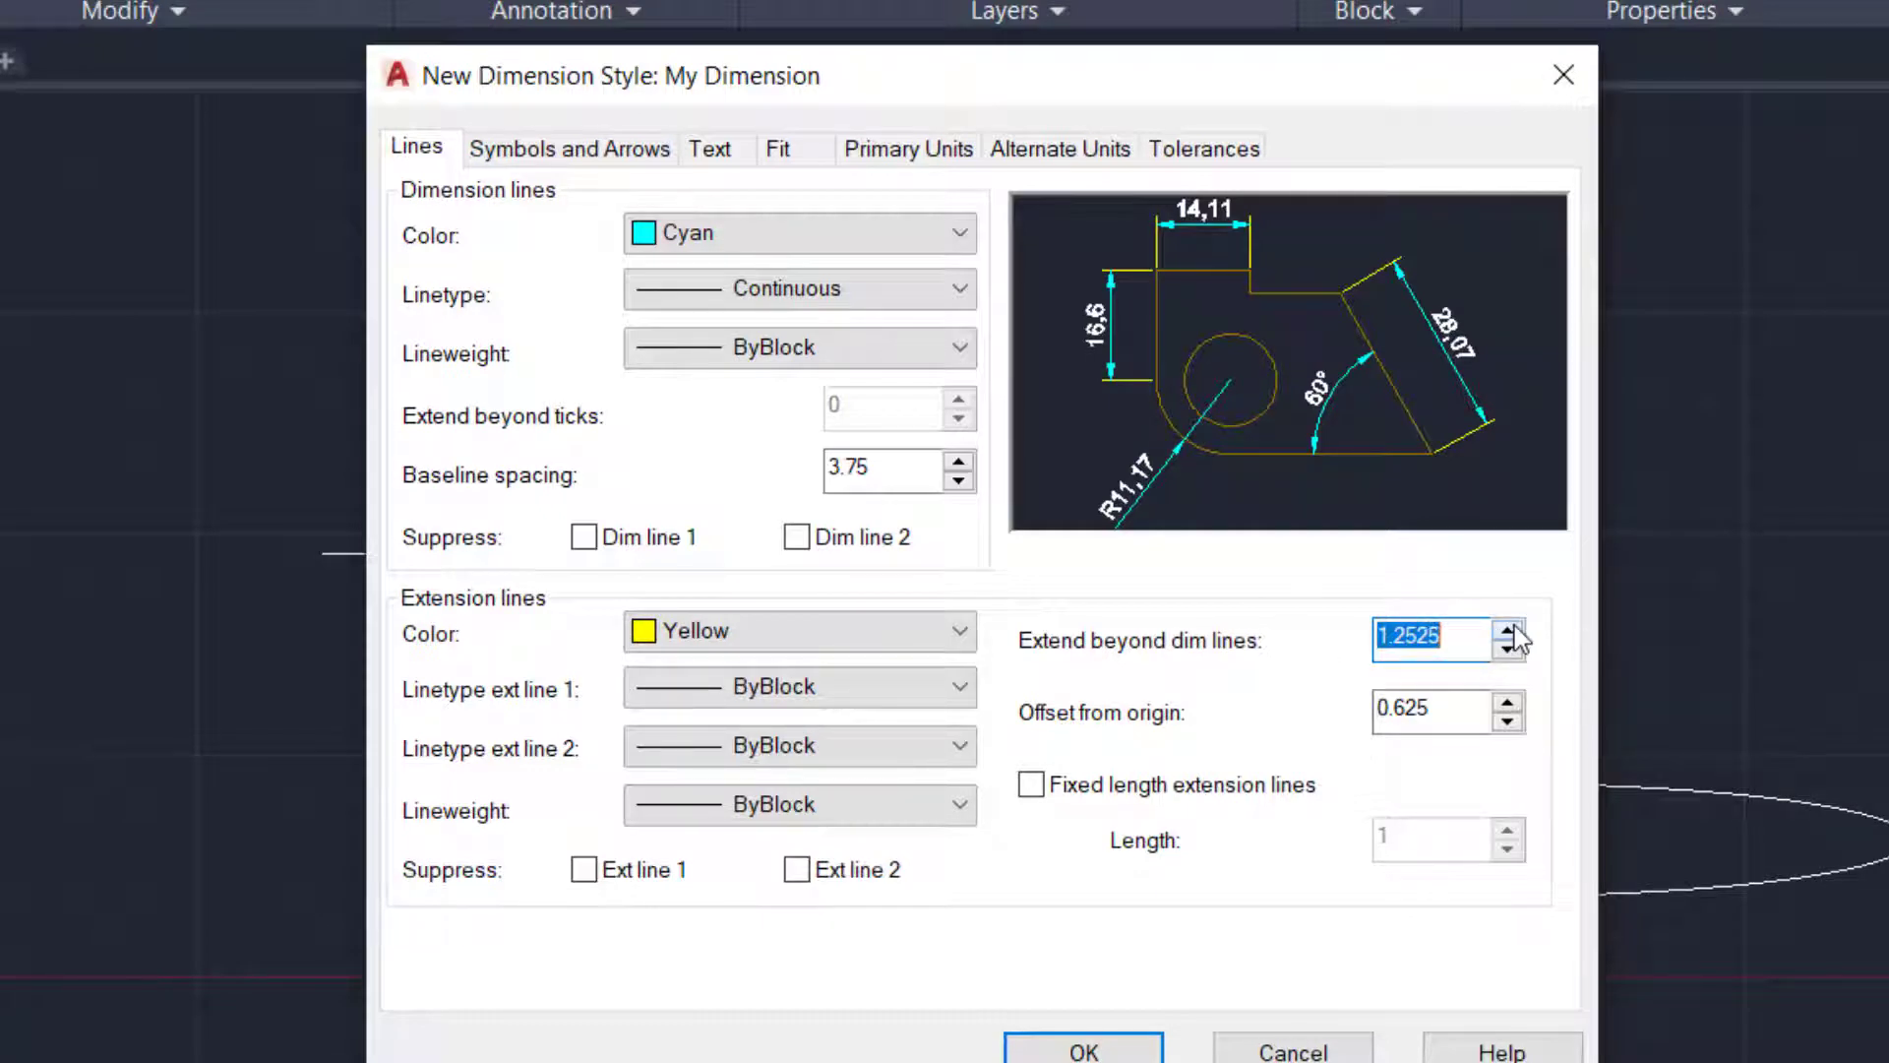
click(1509, 630)
click(1450, 640)
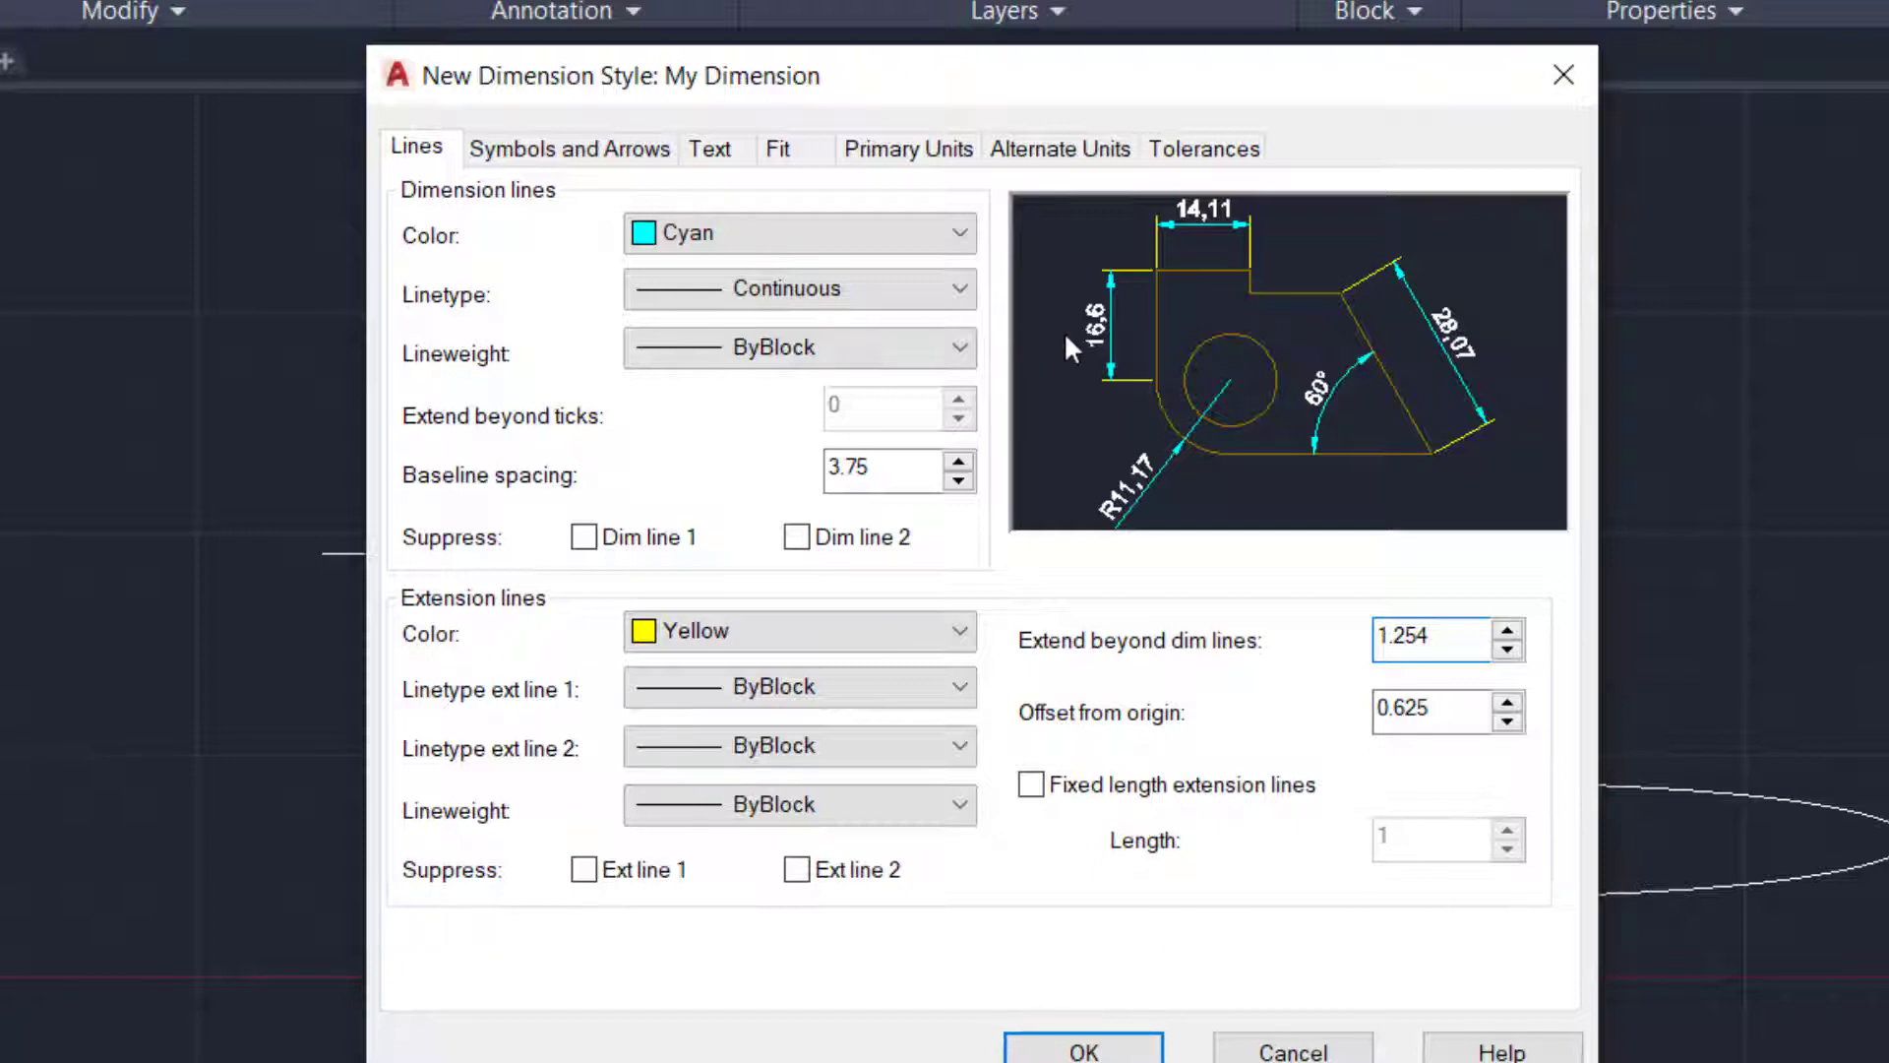
Set the first and second arrowheads to Architectural tick and the leader arrowhead to Dot small
click(514, 148)
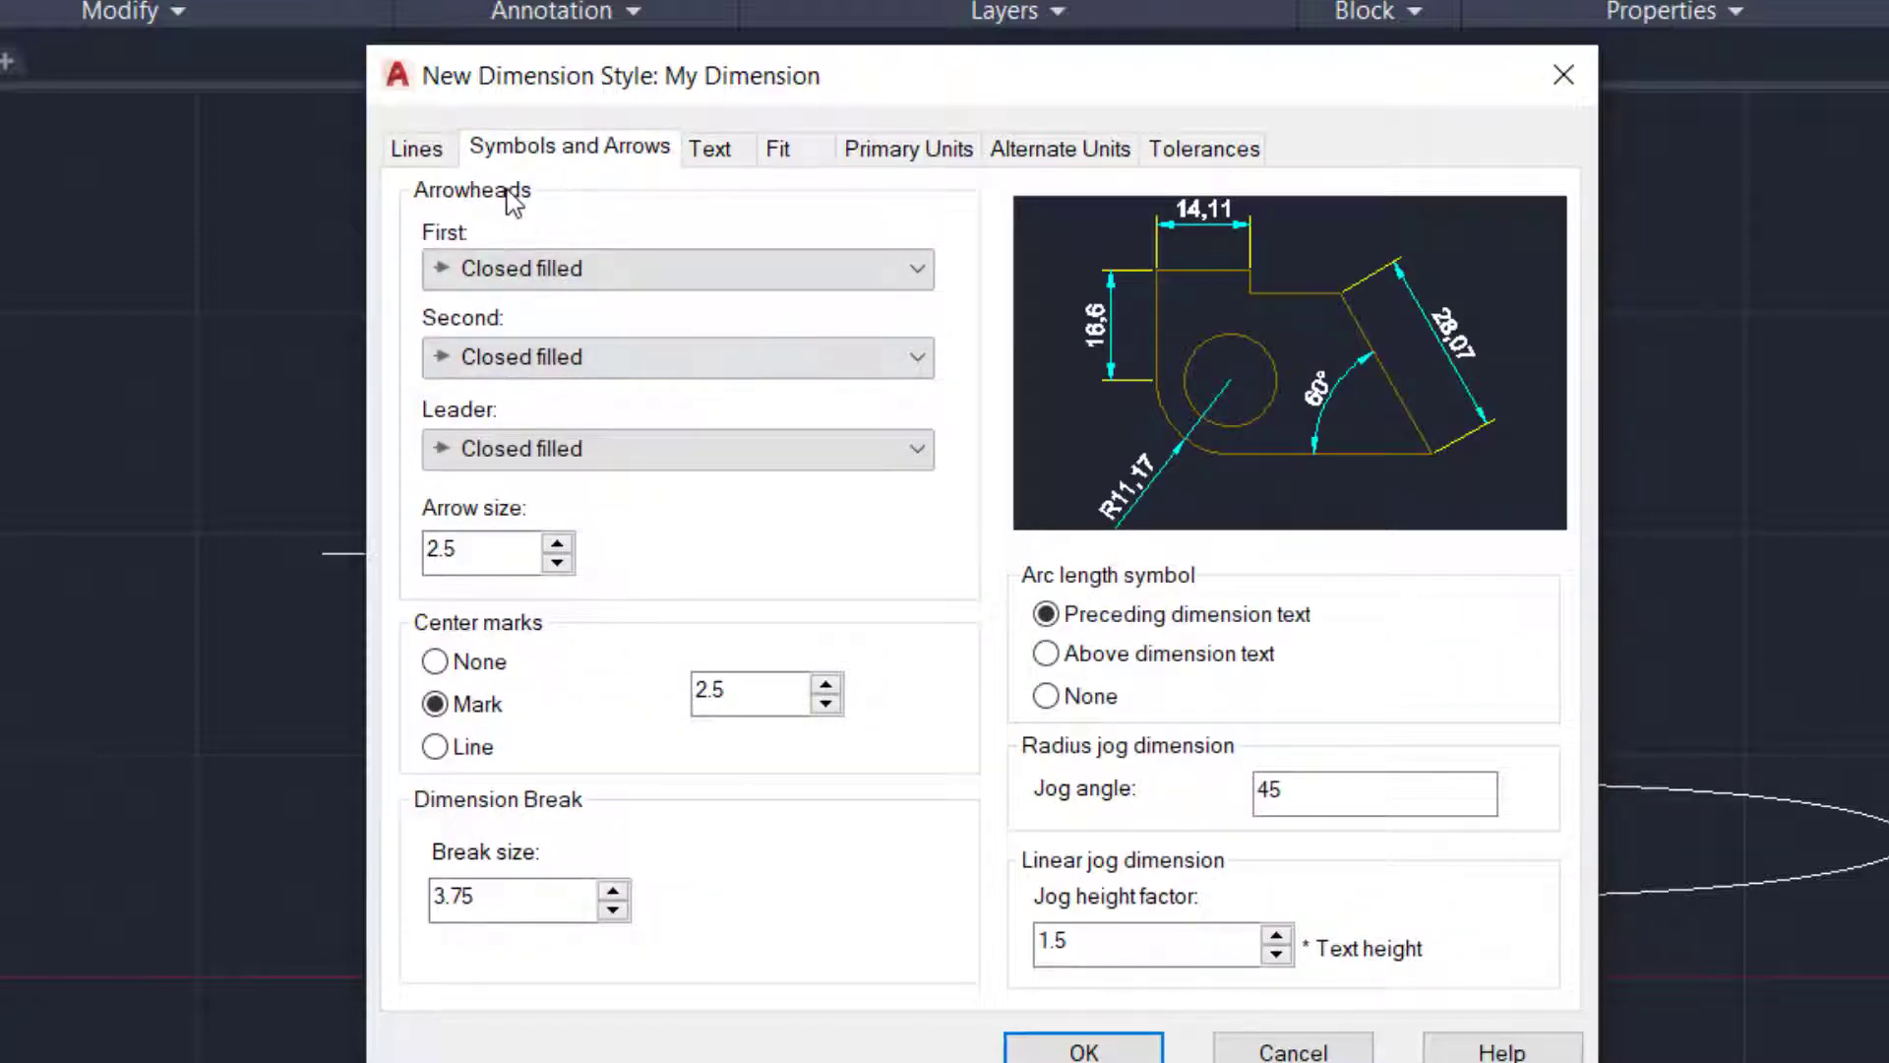
click(907, 276)
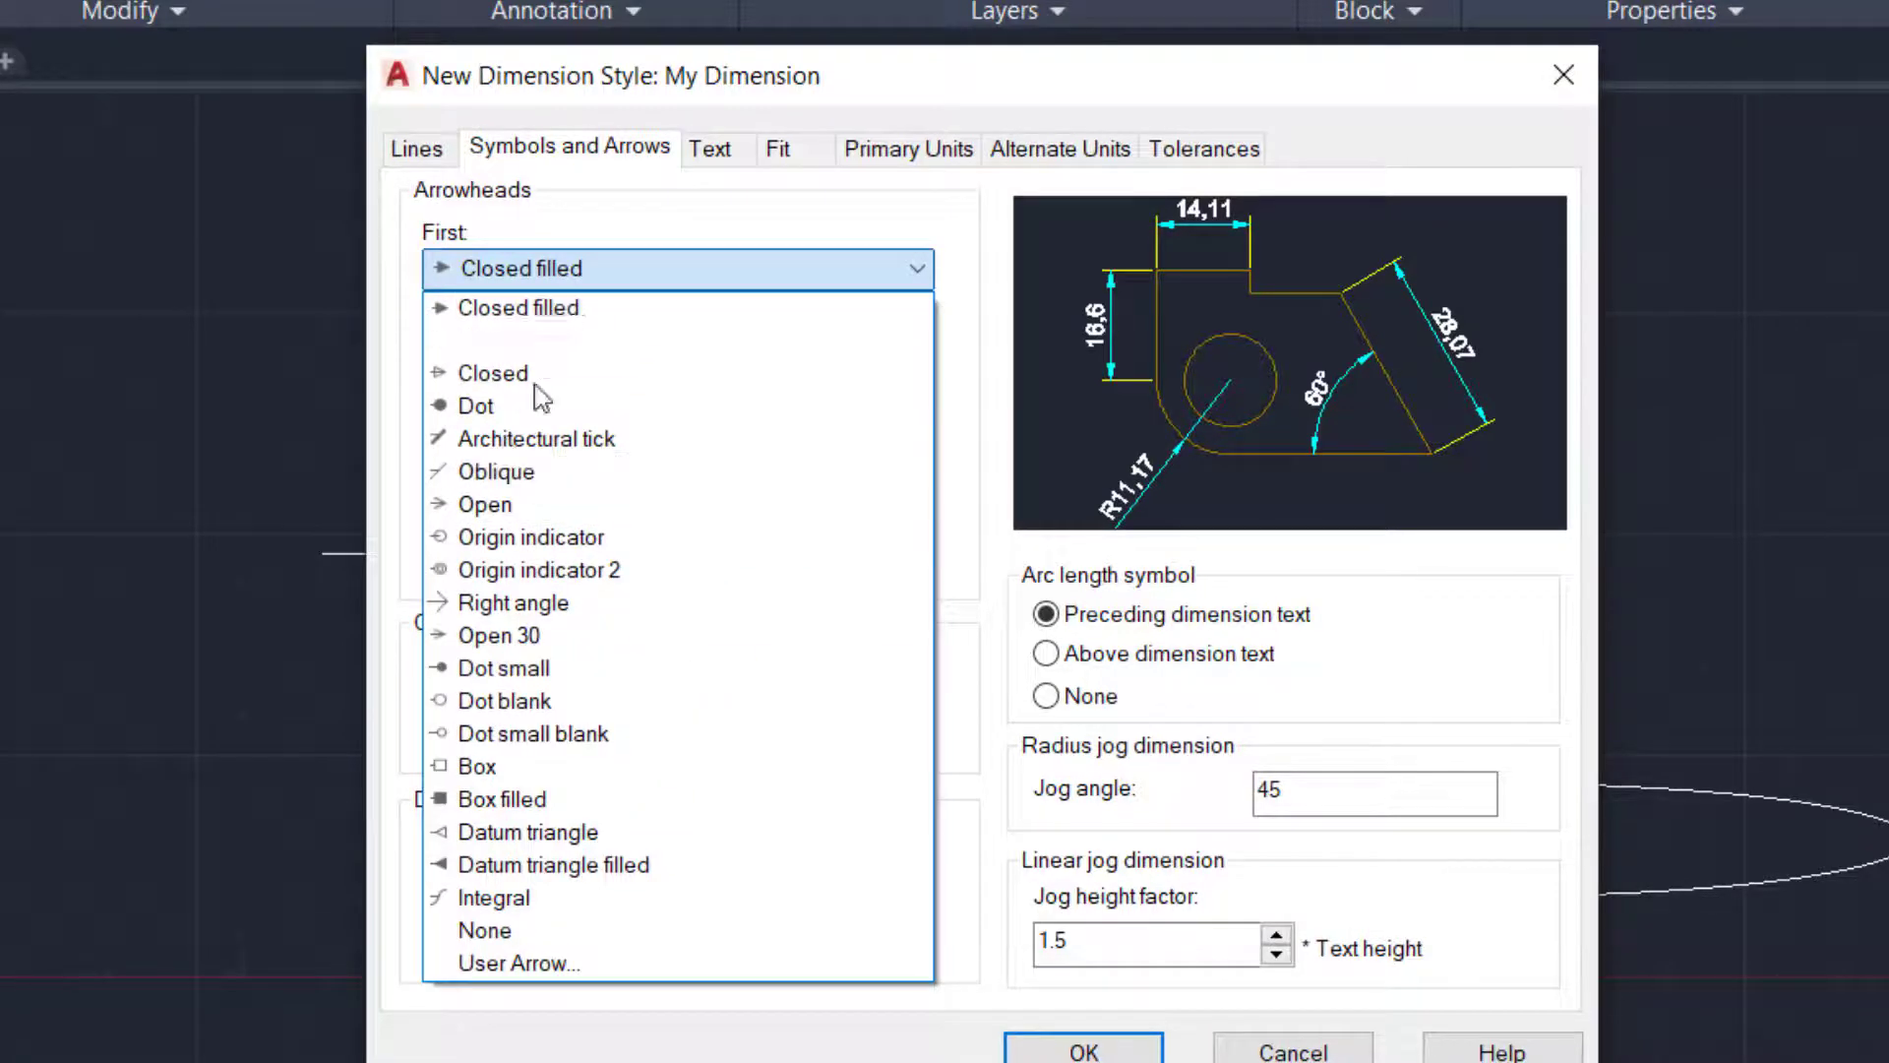
click(542, 445)
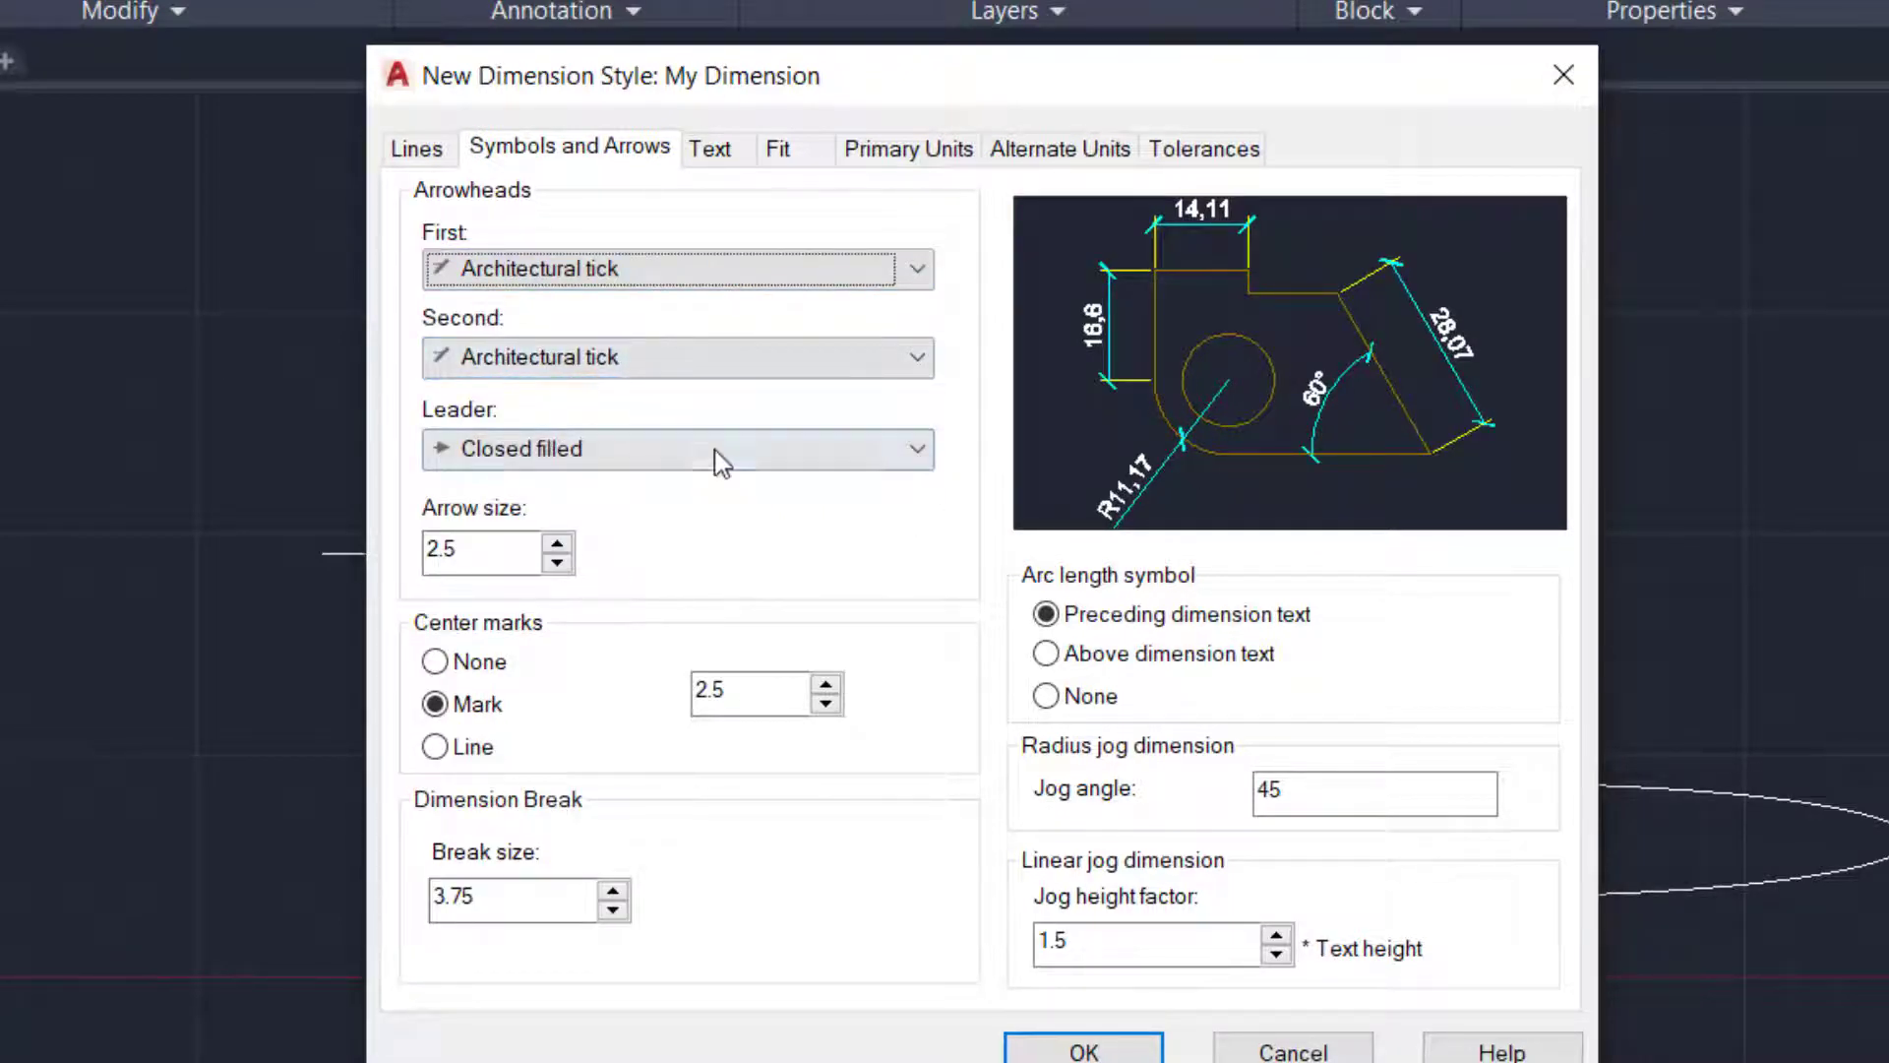
click(902, 458)
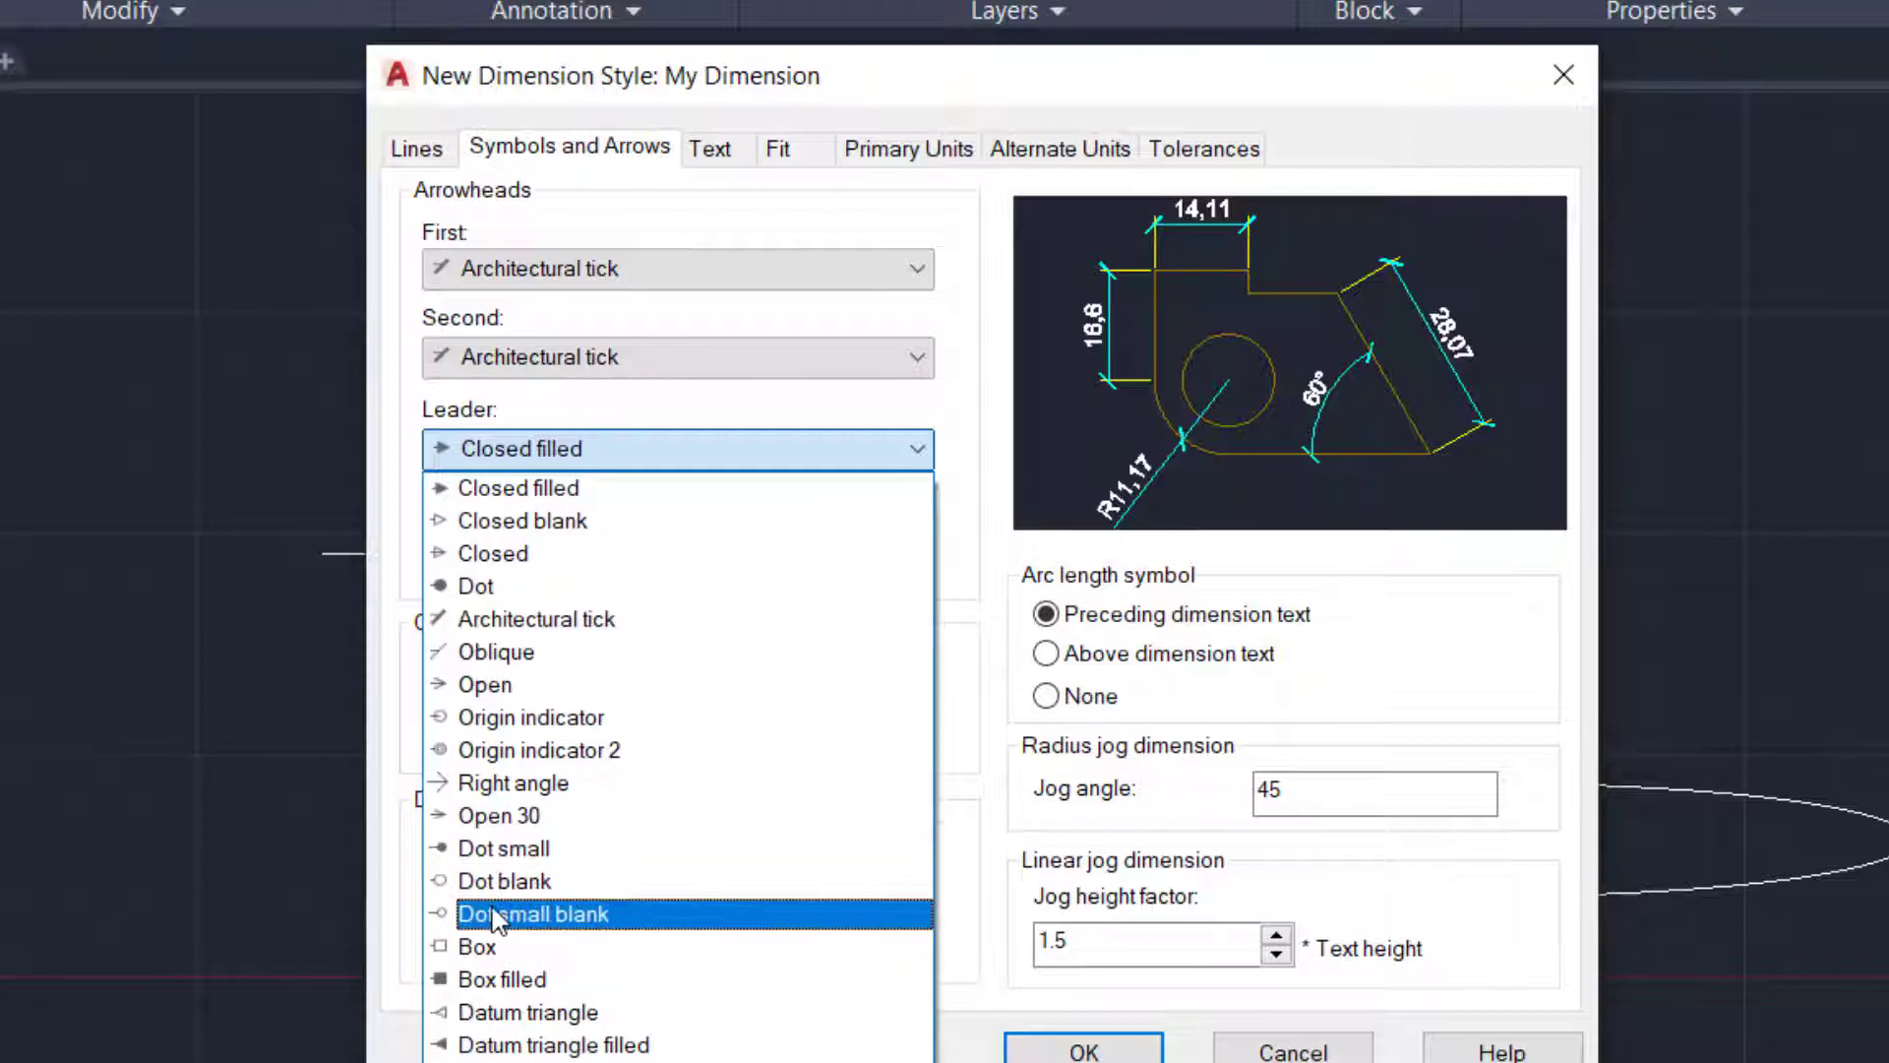
click(497, 848)
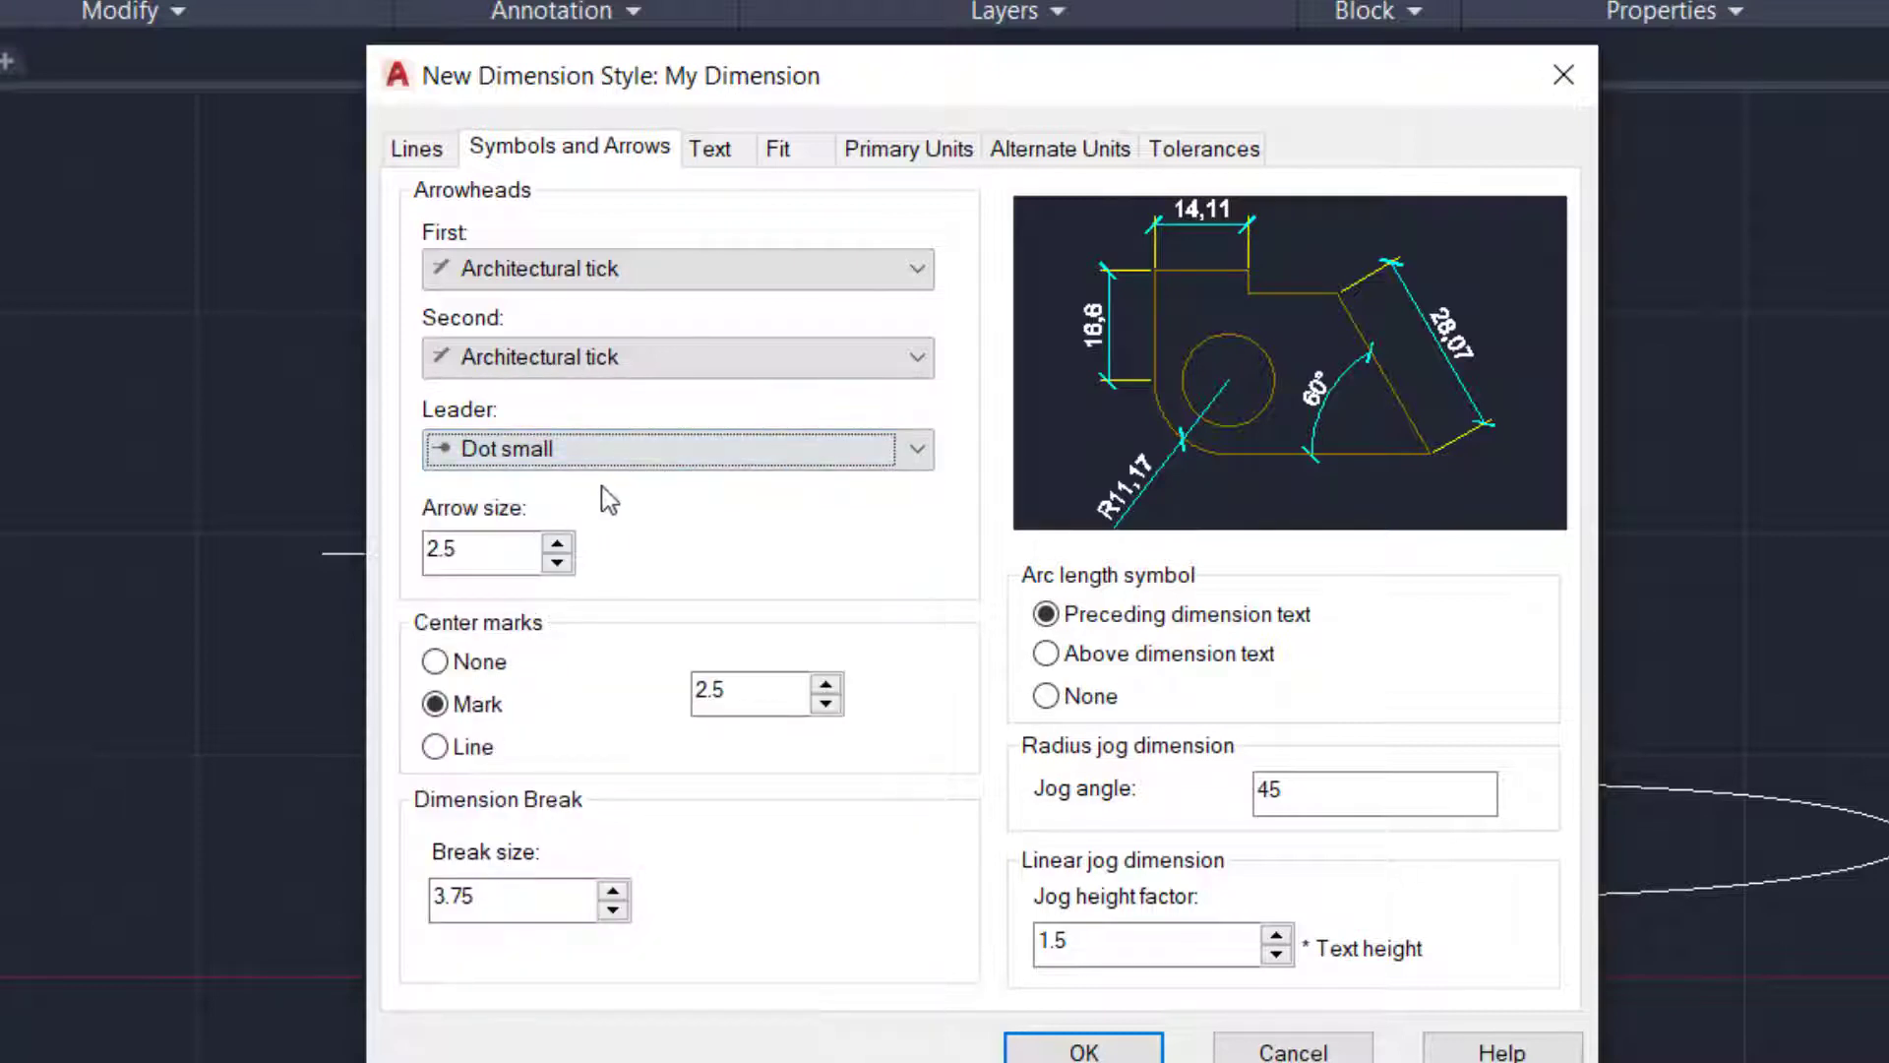
Try an arrow size of 10 for the dimension style
click(476, 551)
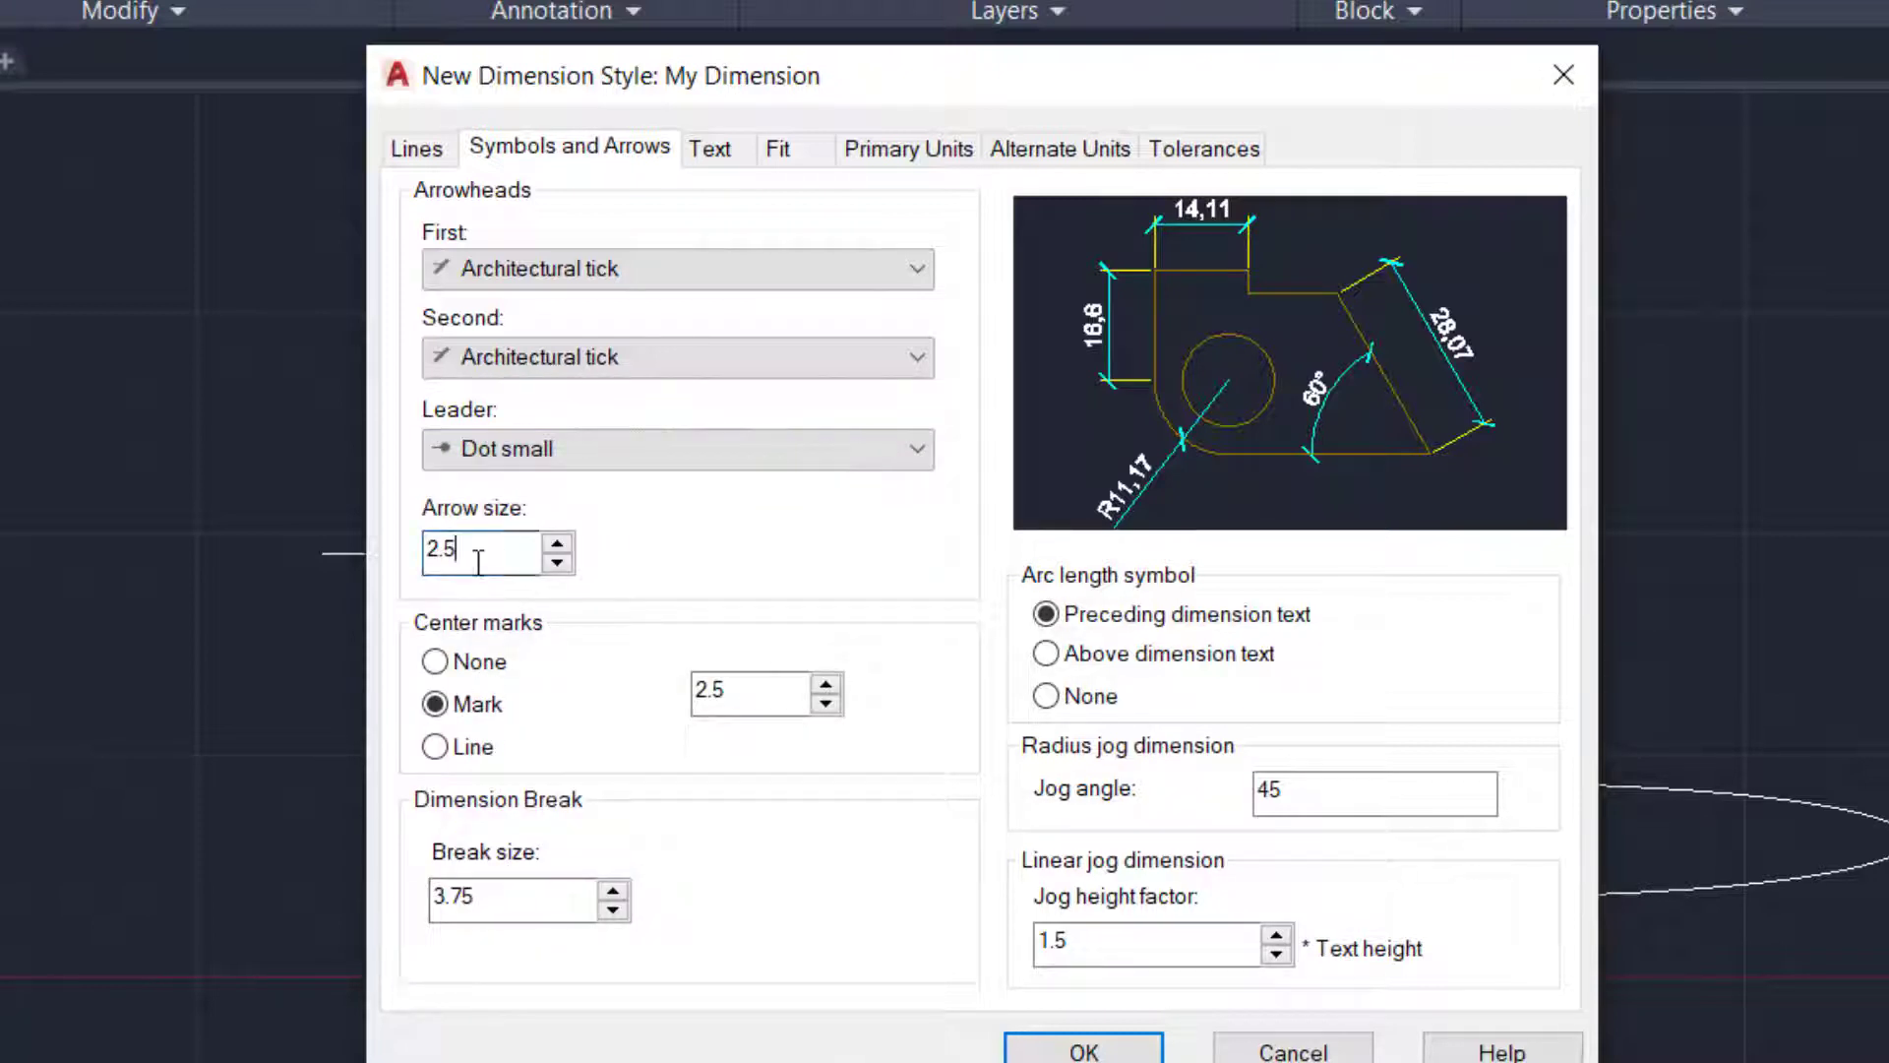
click(557, 542)
drag(559, 551, 559, 549)
text(10)
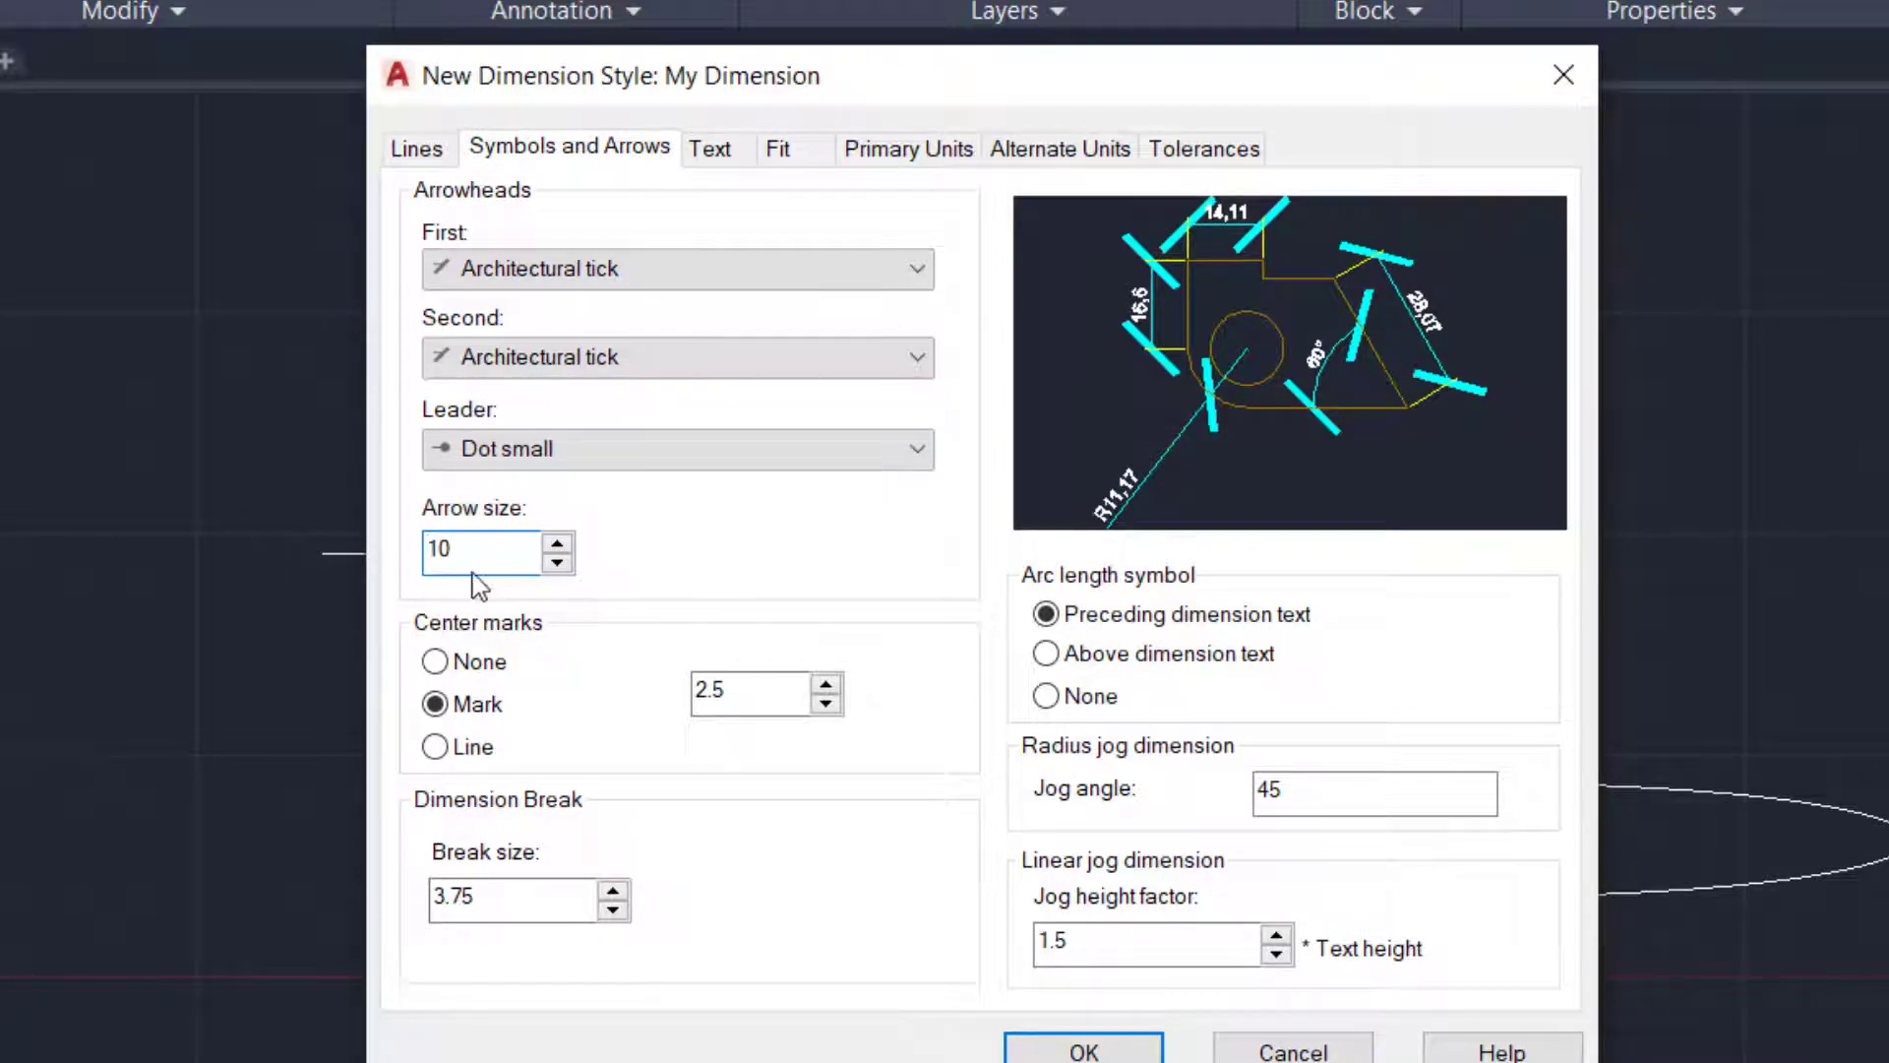
Set the arrow size to 2 and the linear jog height factor to 2
drag(469, 549, 434, 550)
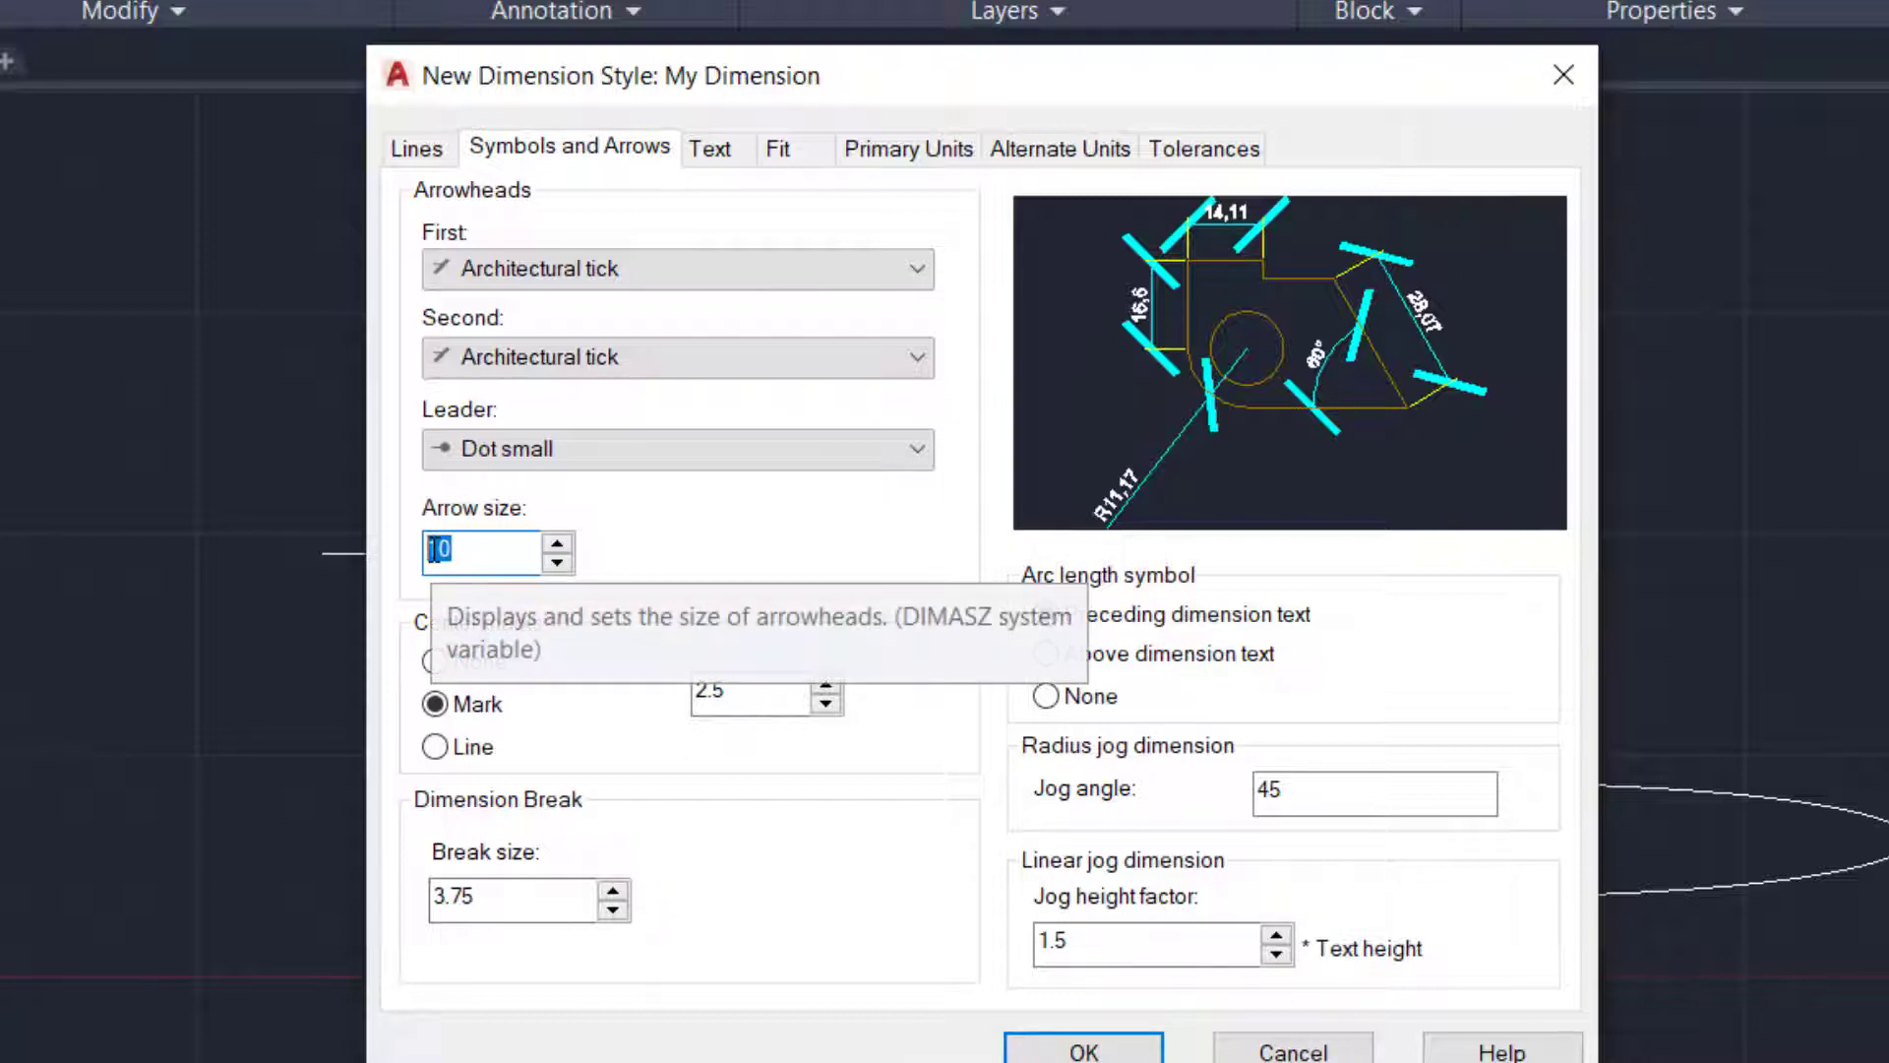
text(2)
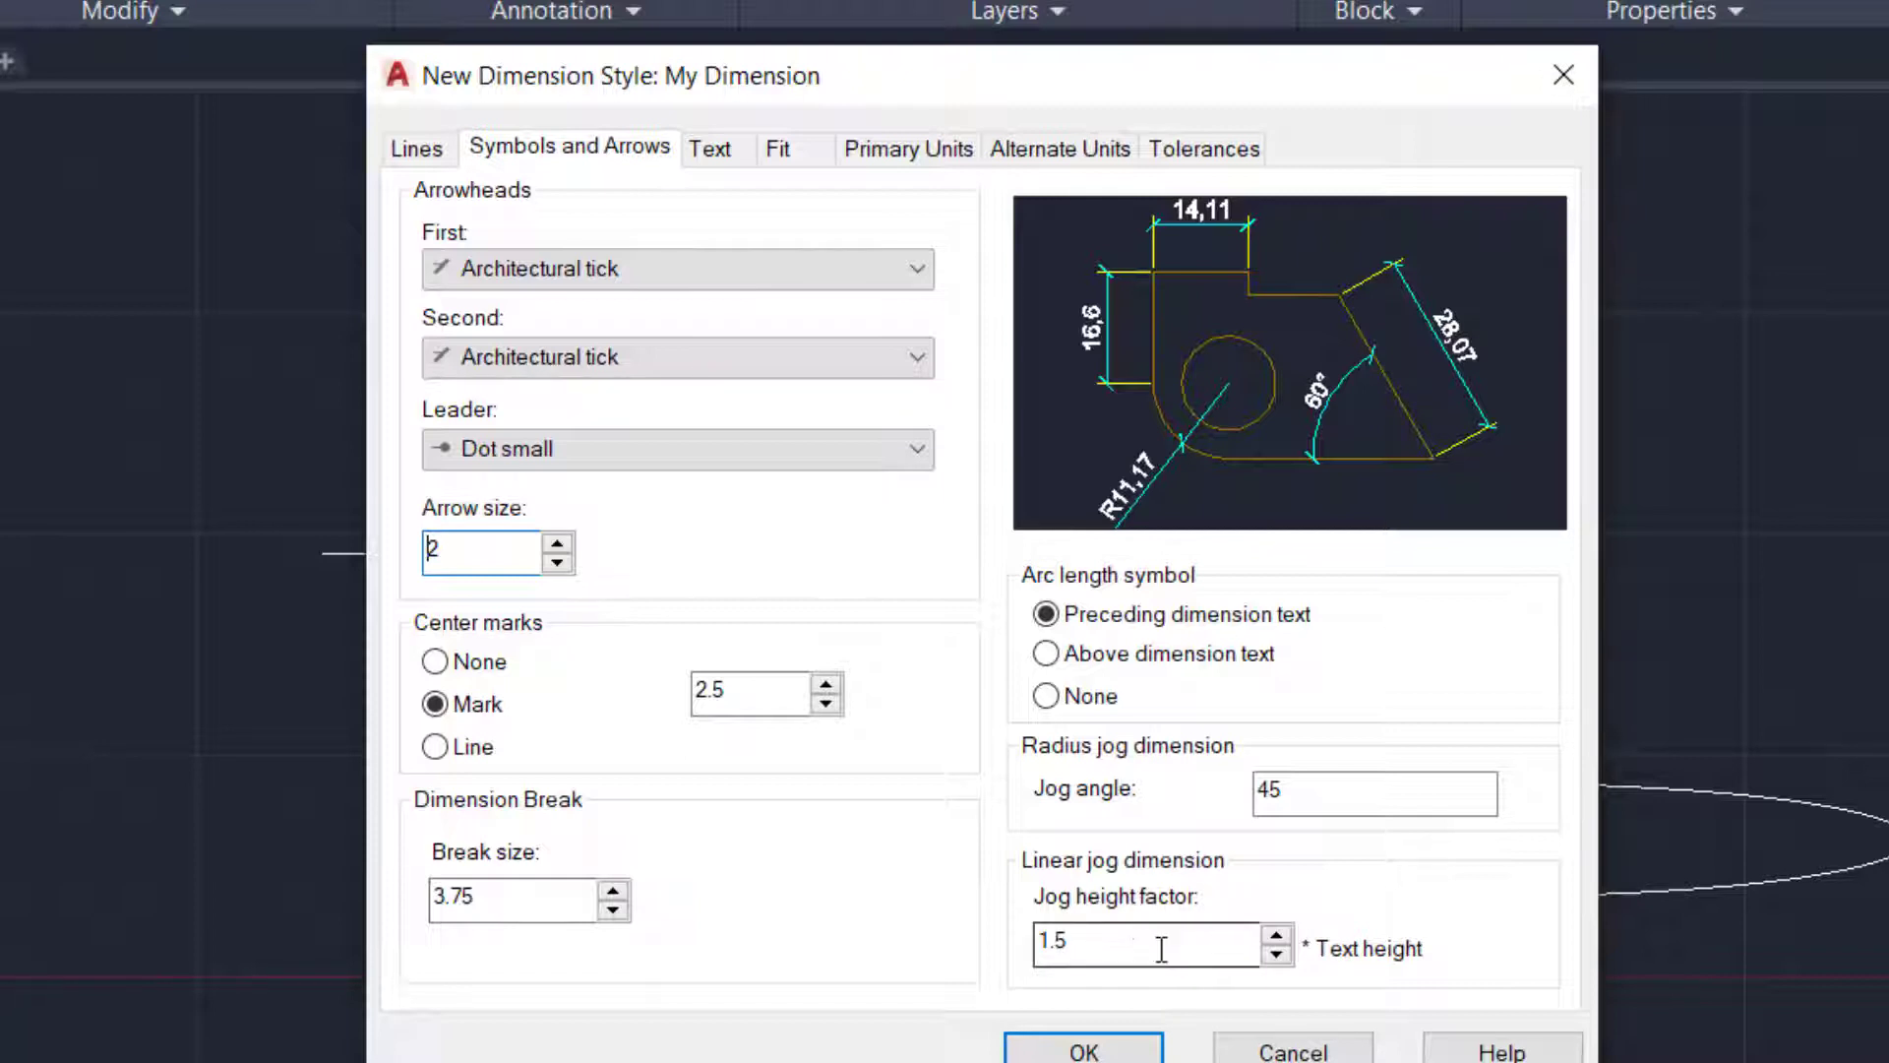
click(1276, 935)
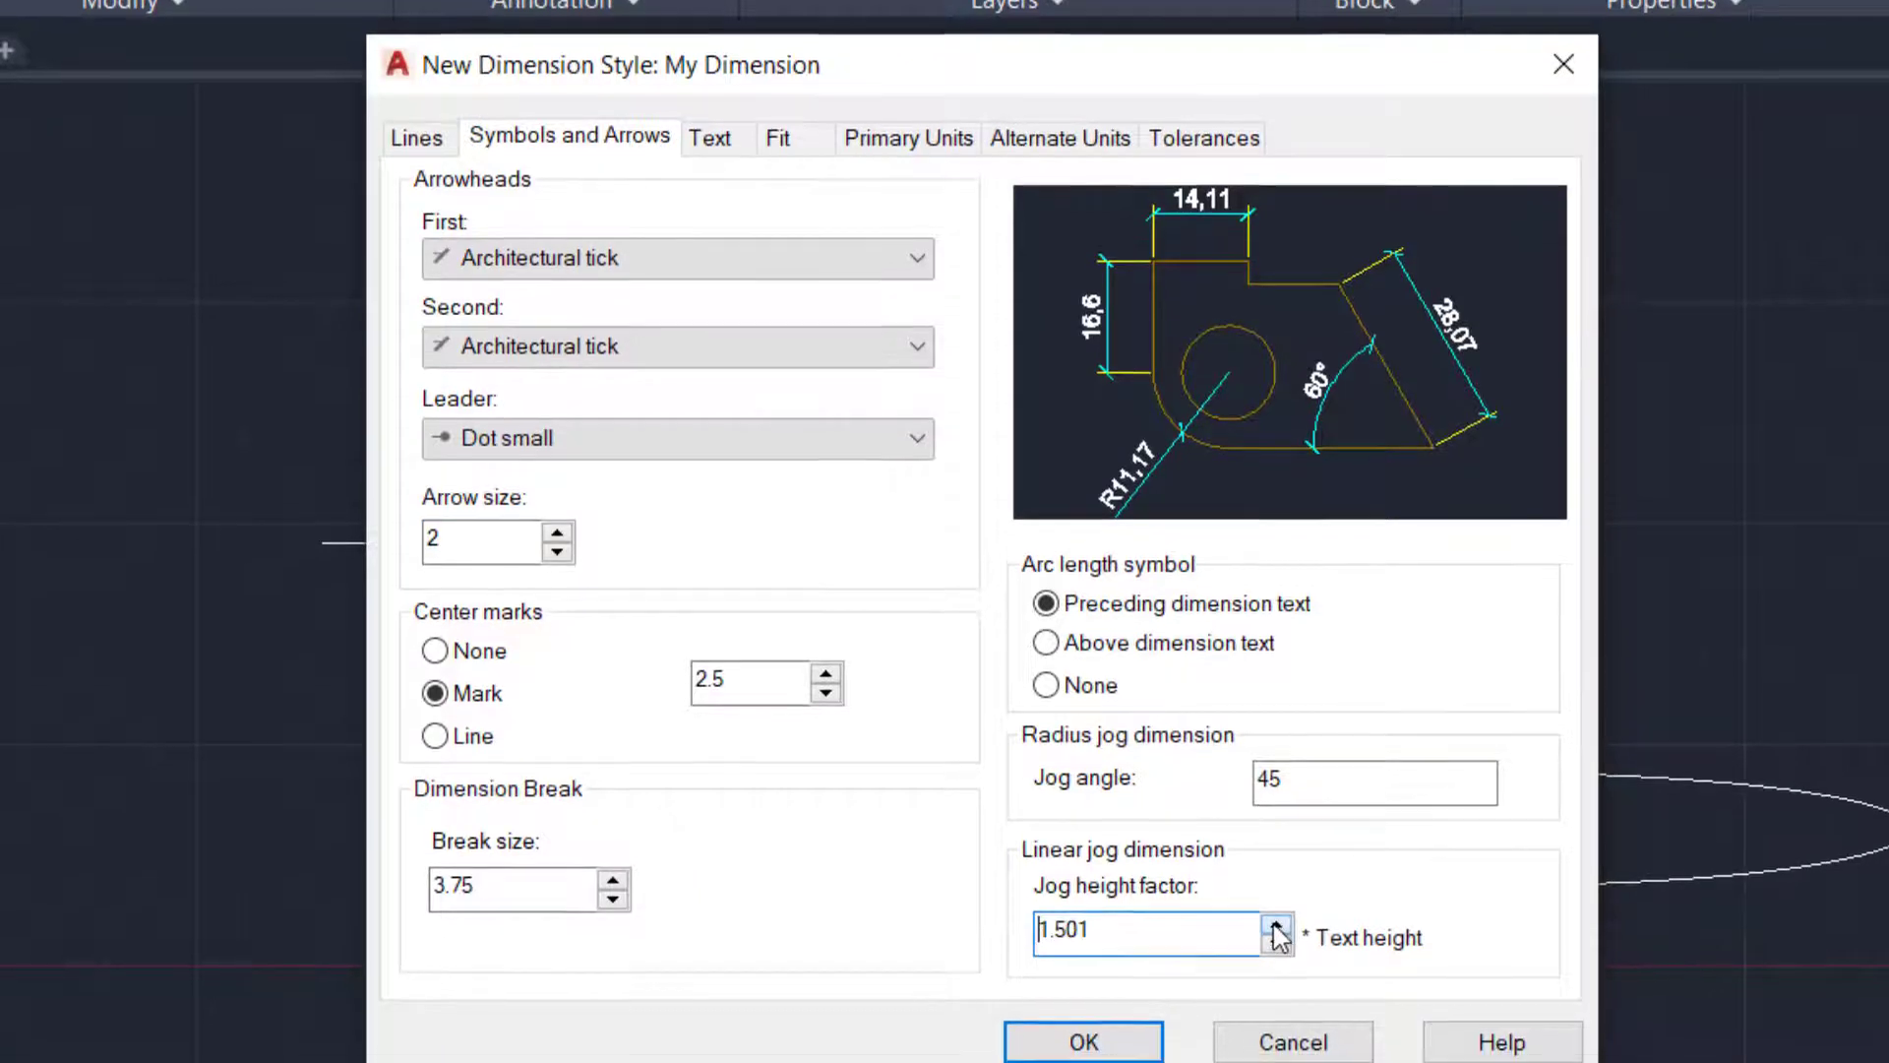
click(1276, 936)
click(1276, 901)
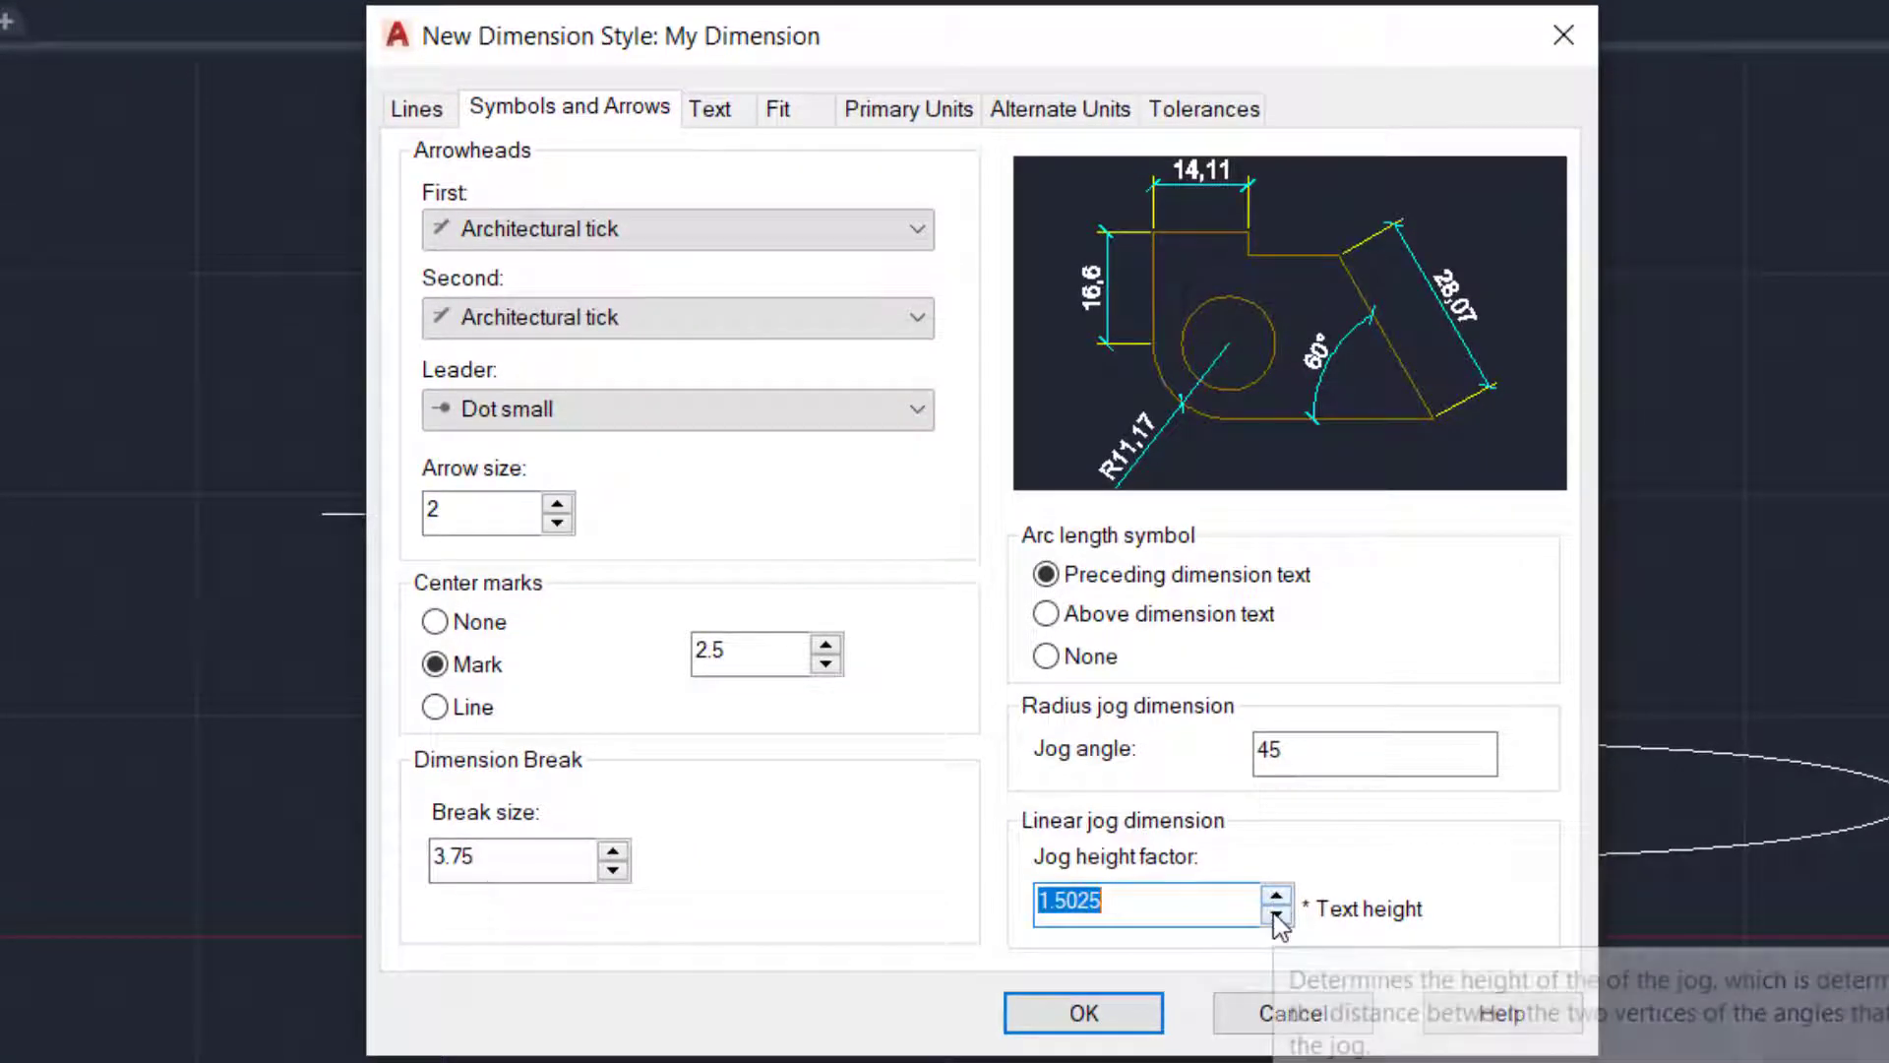
click(1276, 897)
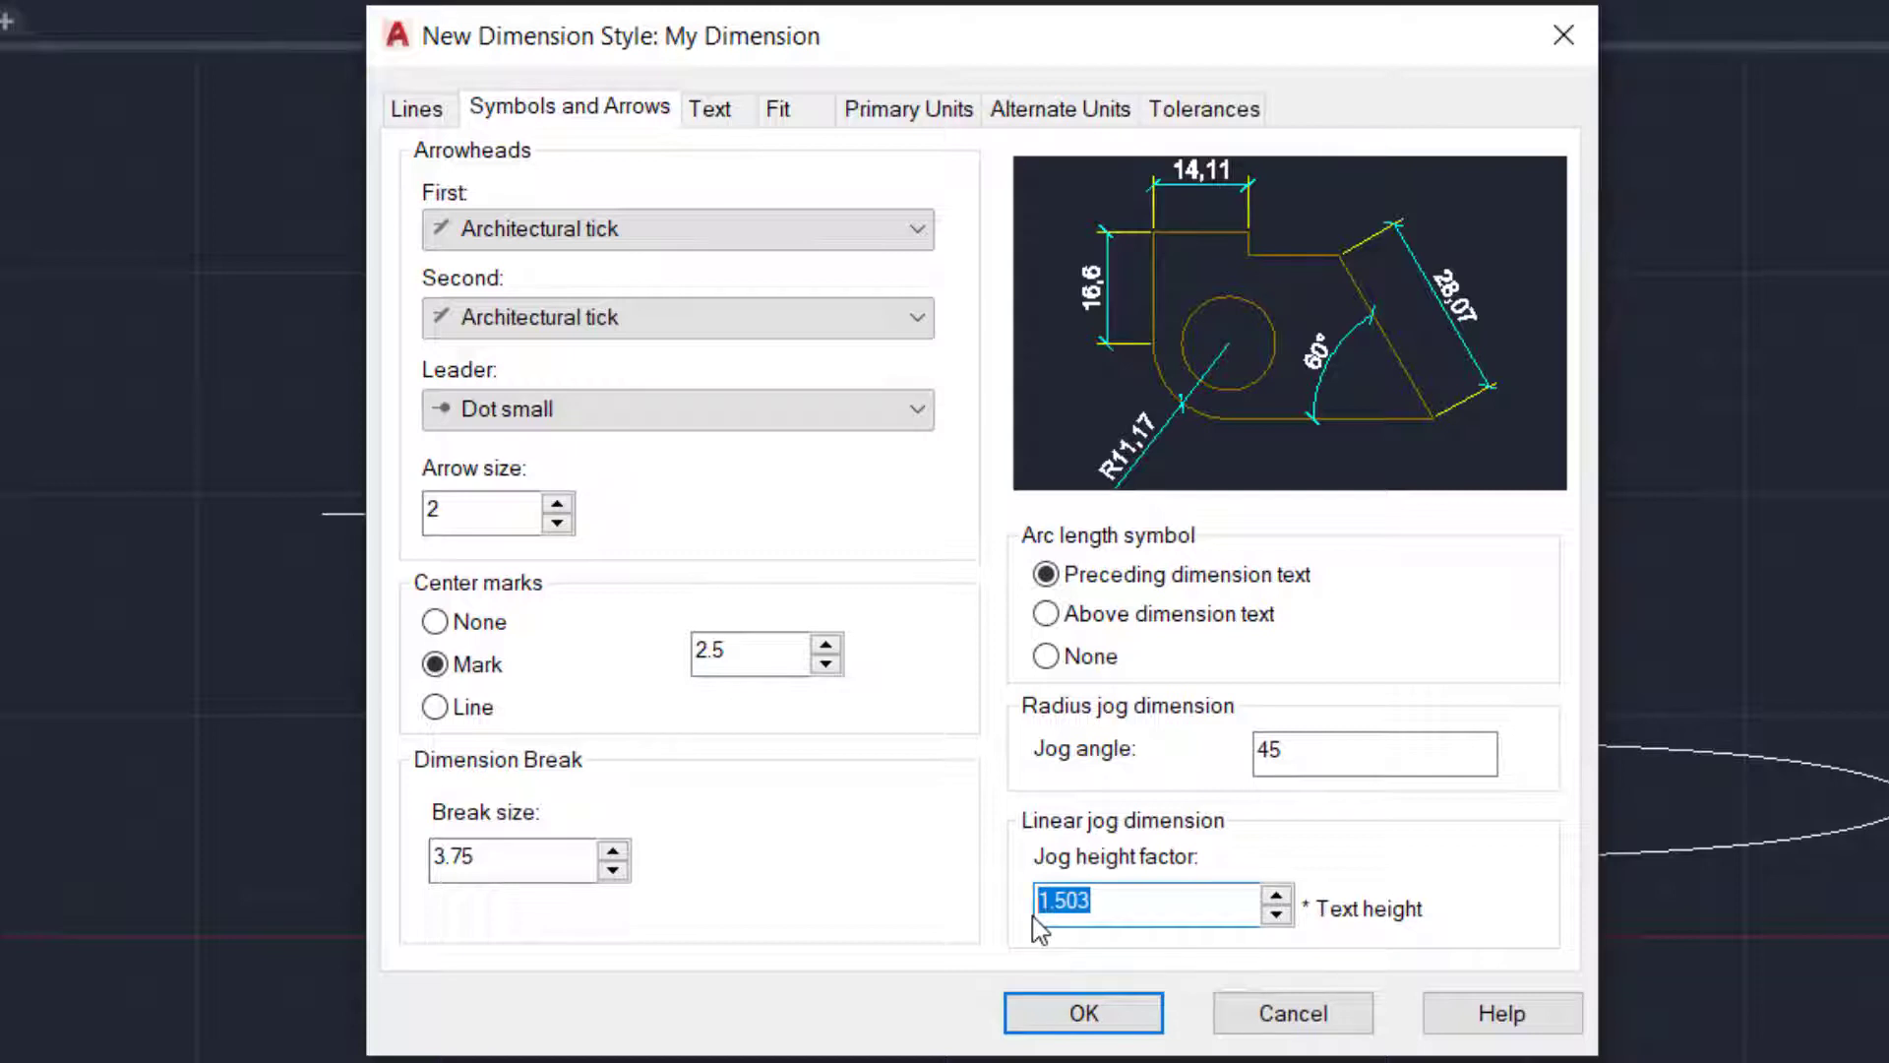
text(2)
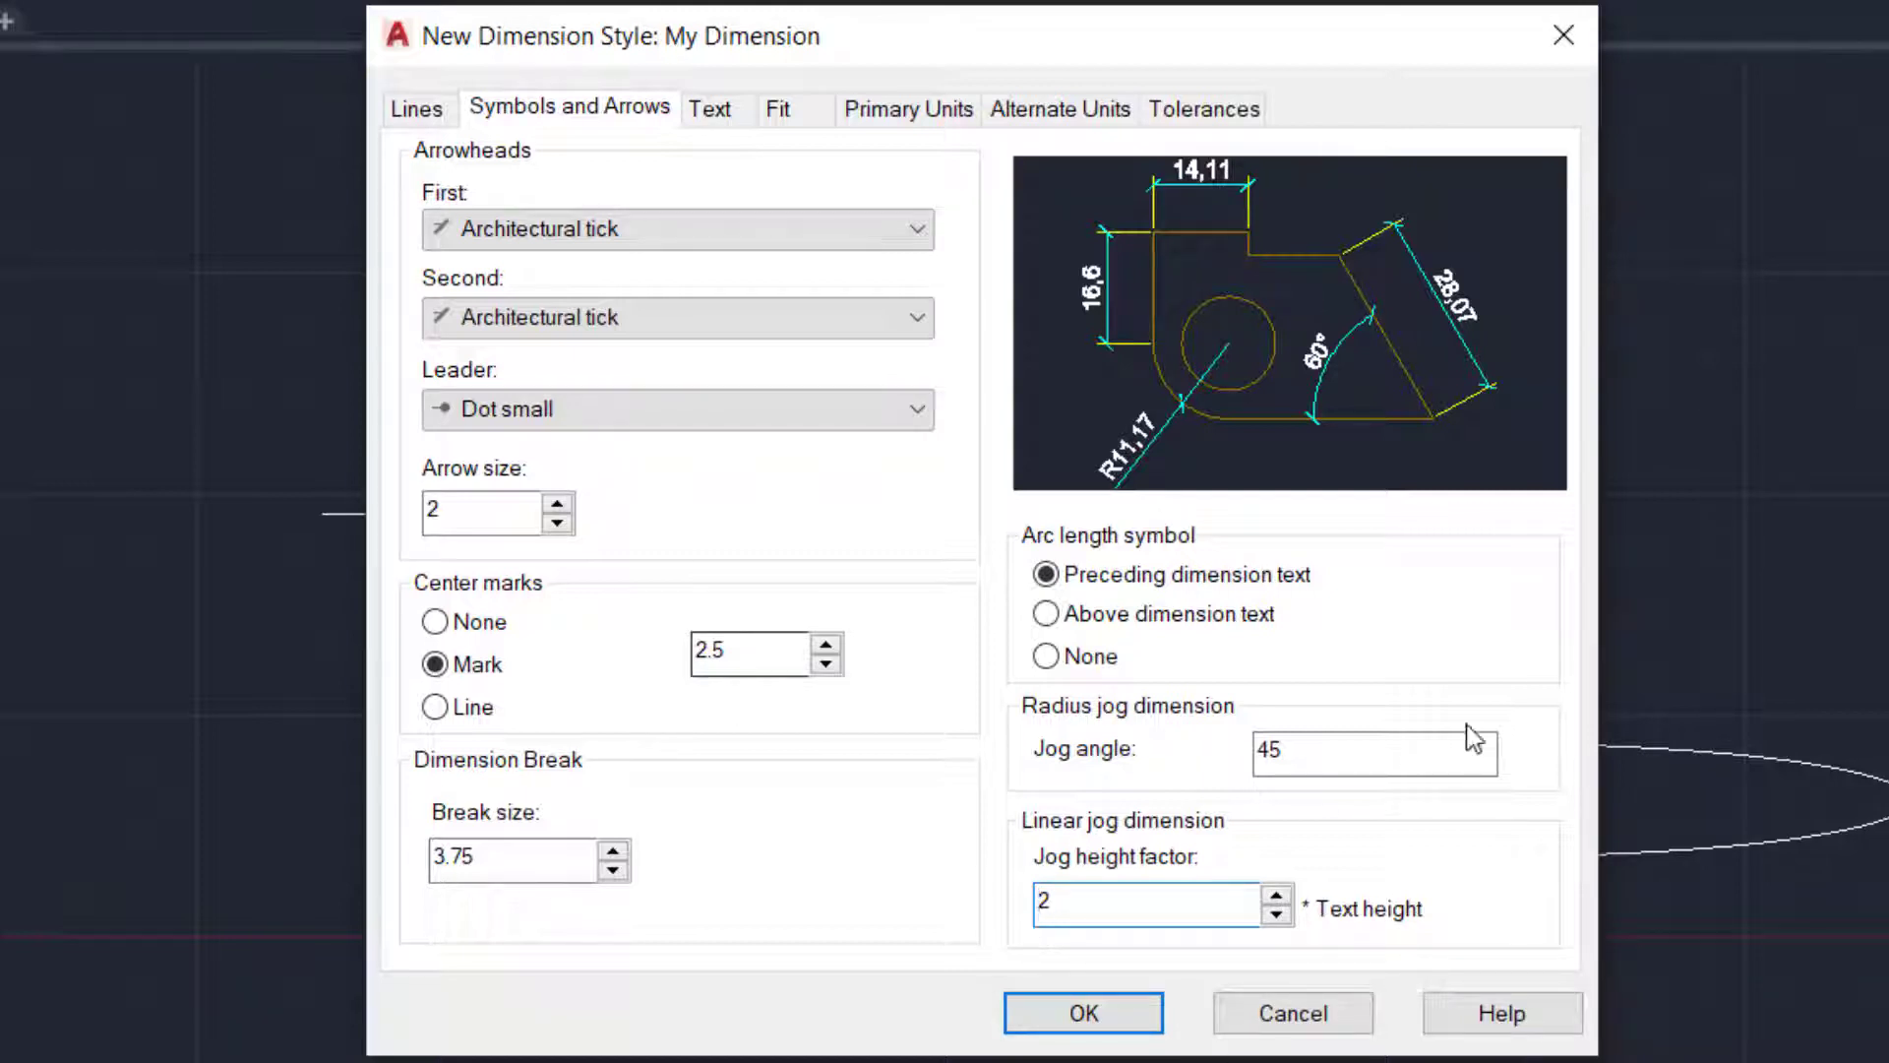
click(1289, 751)
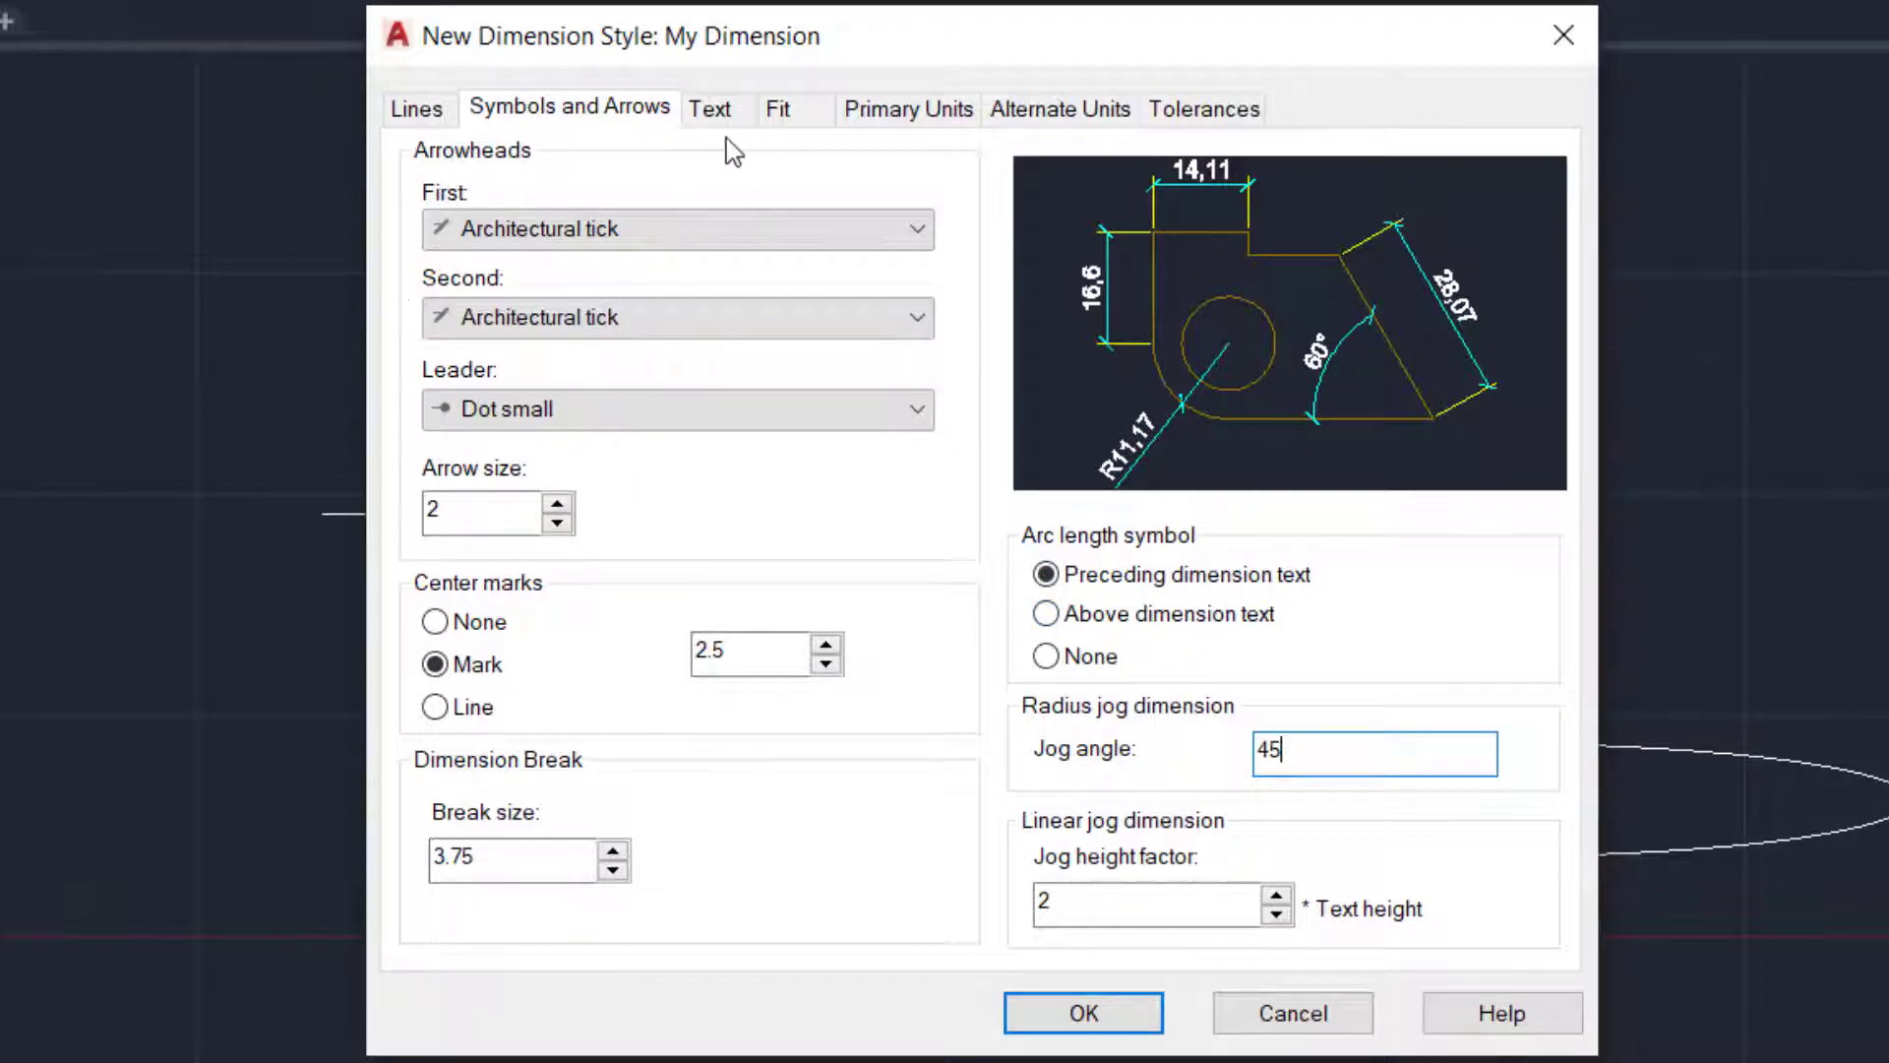
Set the dimension text height to 250 and assign the My Text text style
click(716, 111)
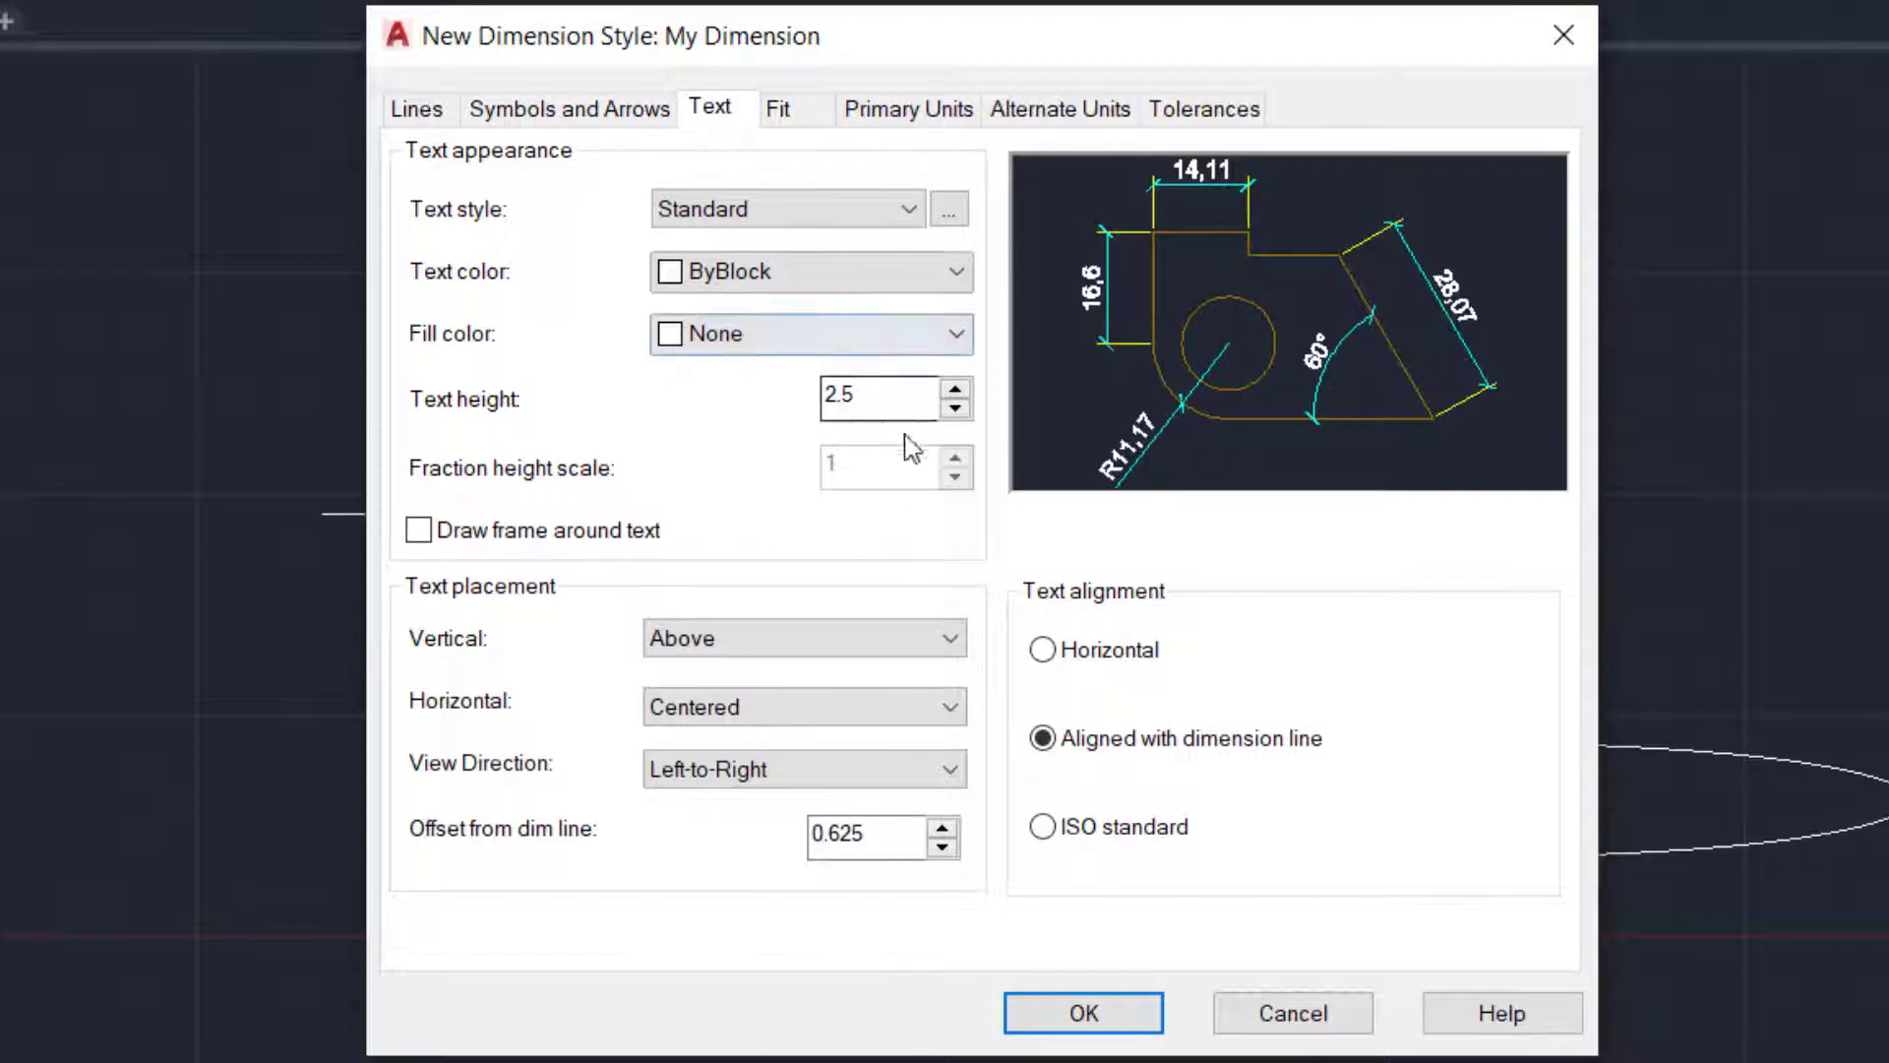
drag(854, 394, 773, 389)
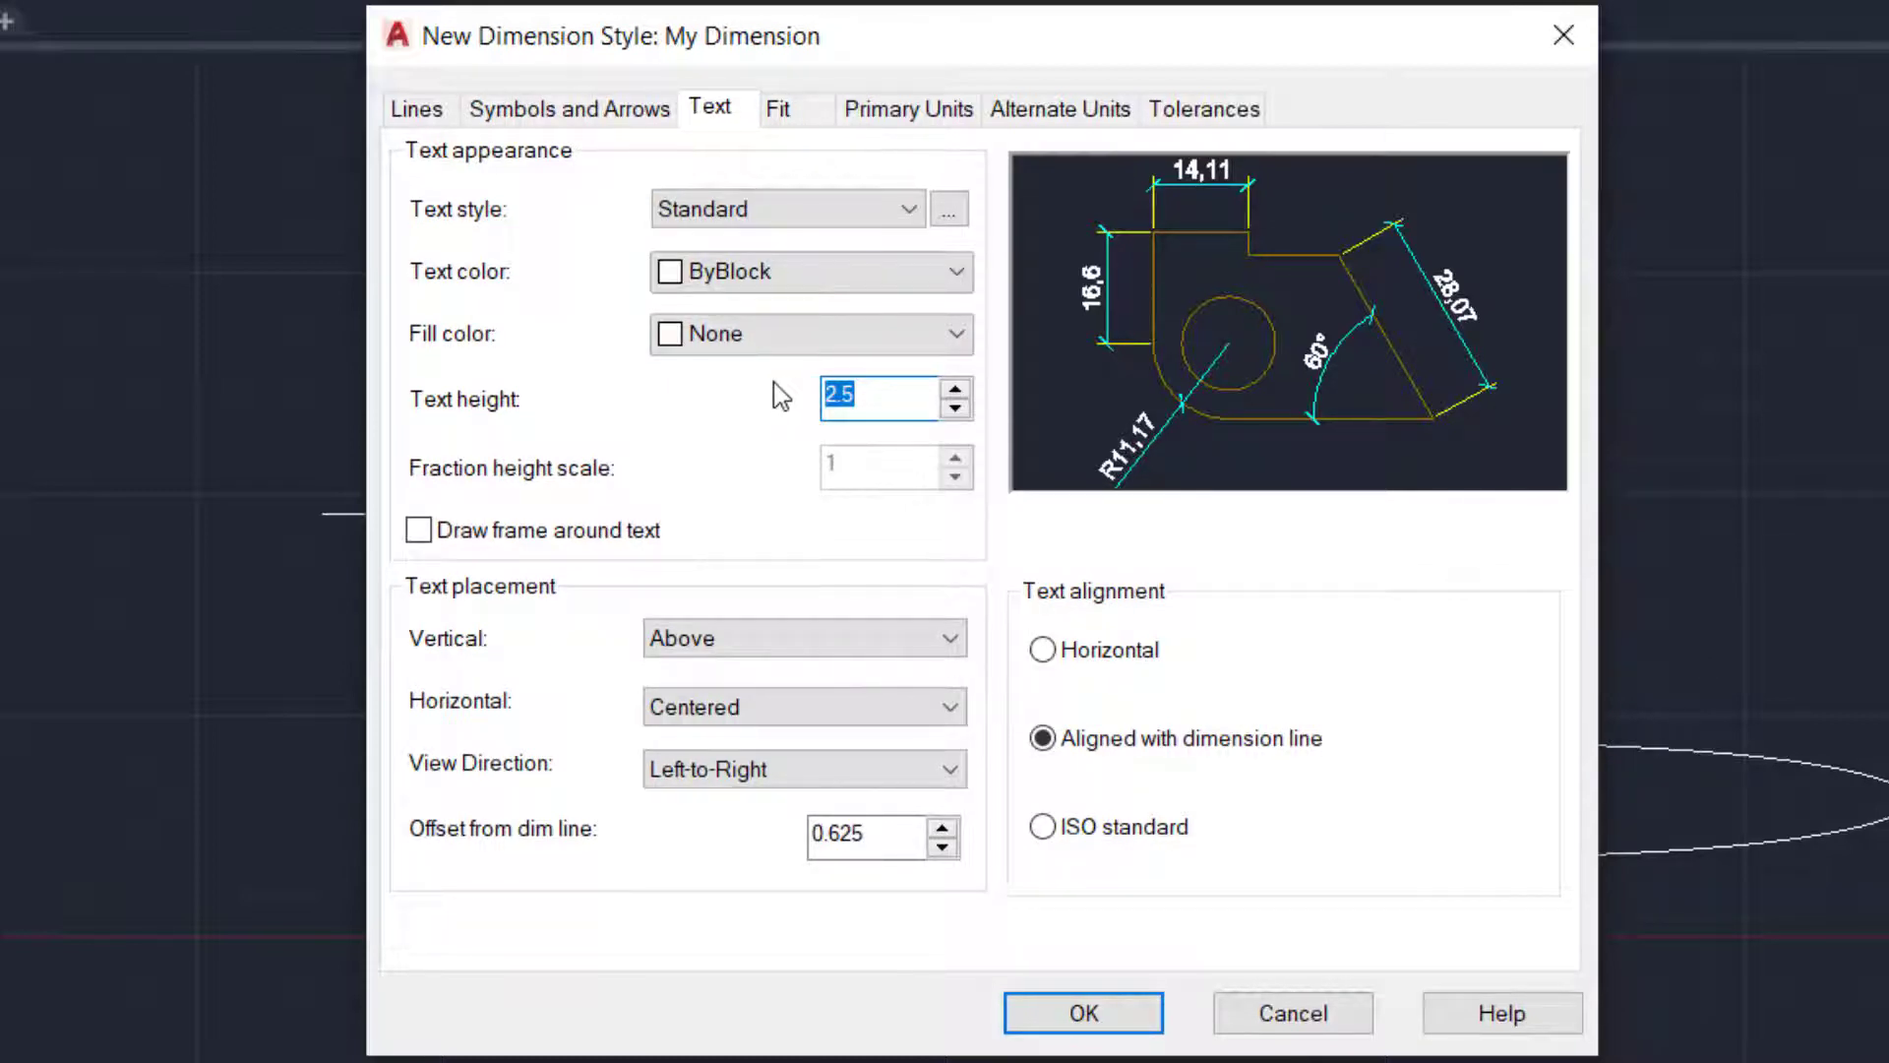
text(250)
click(859, 209)
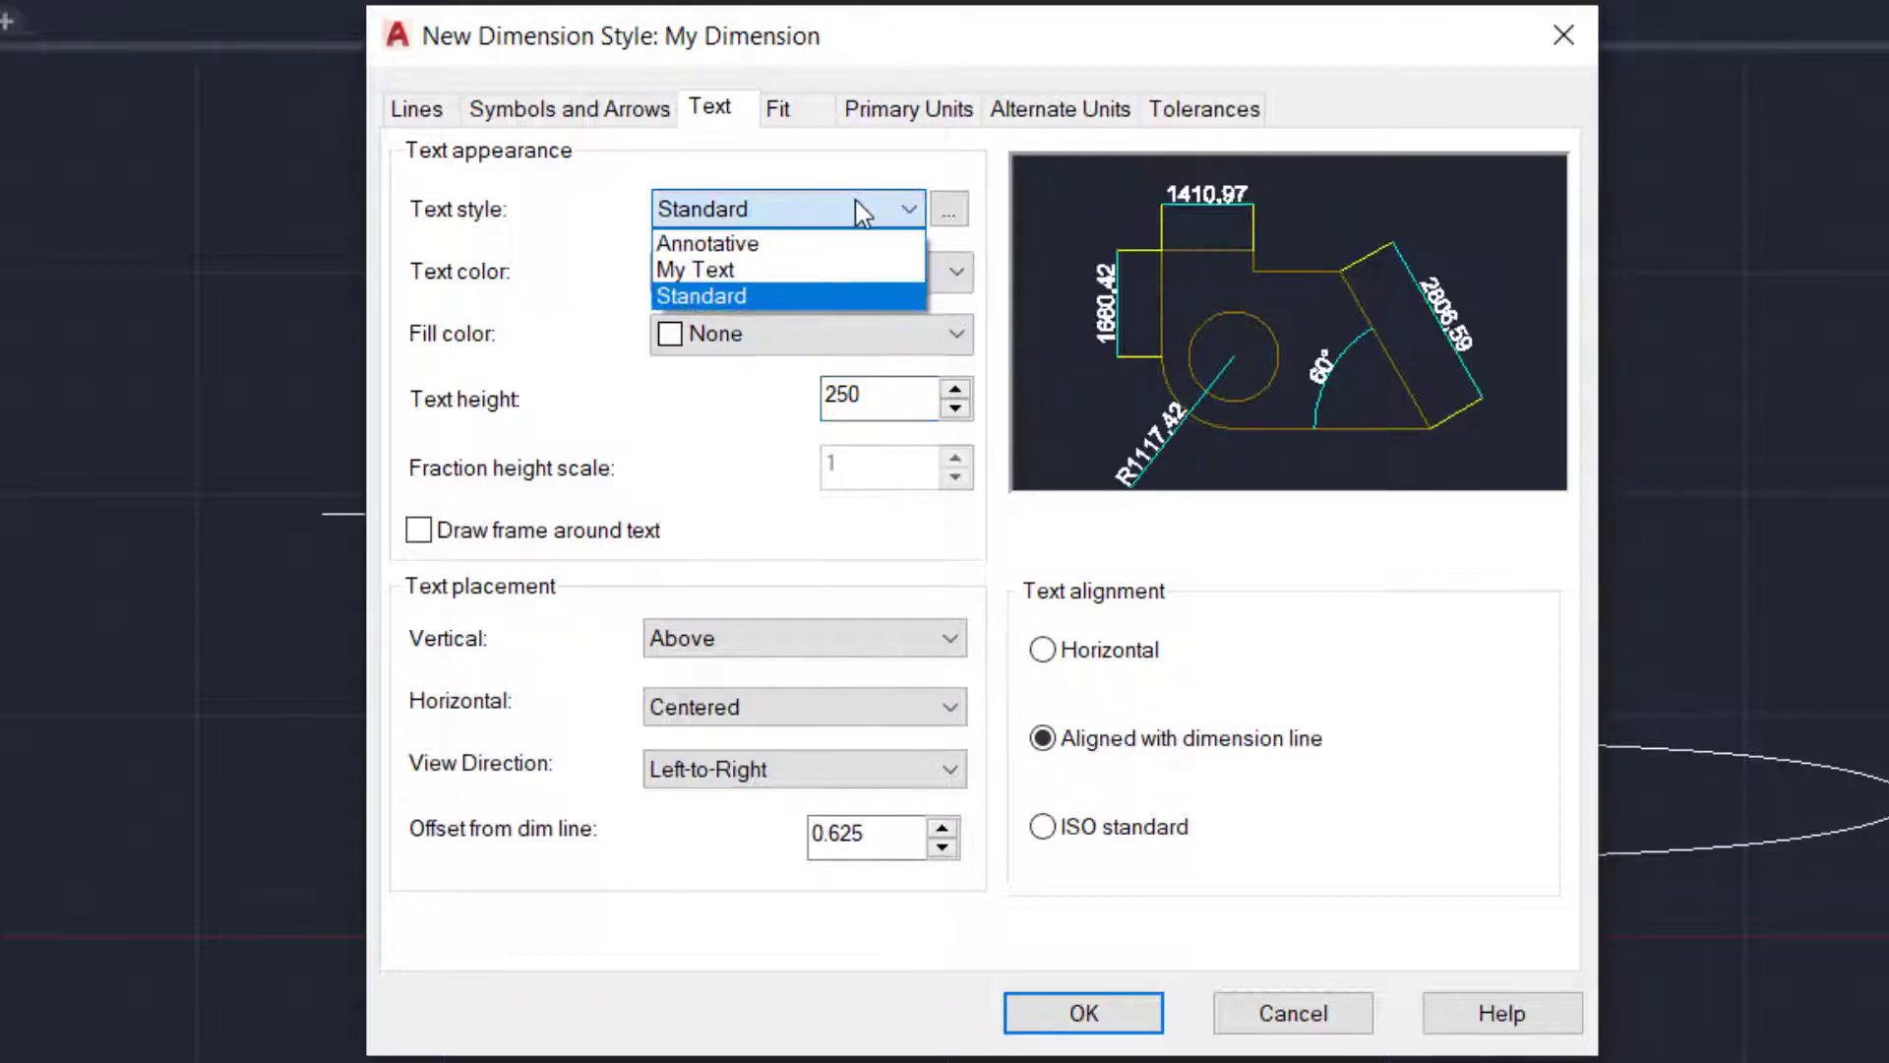
click(771, 274)
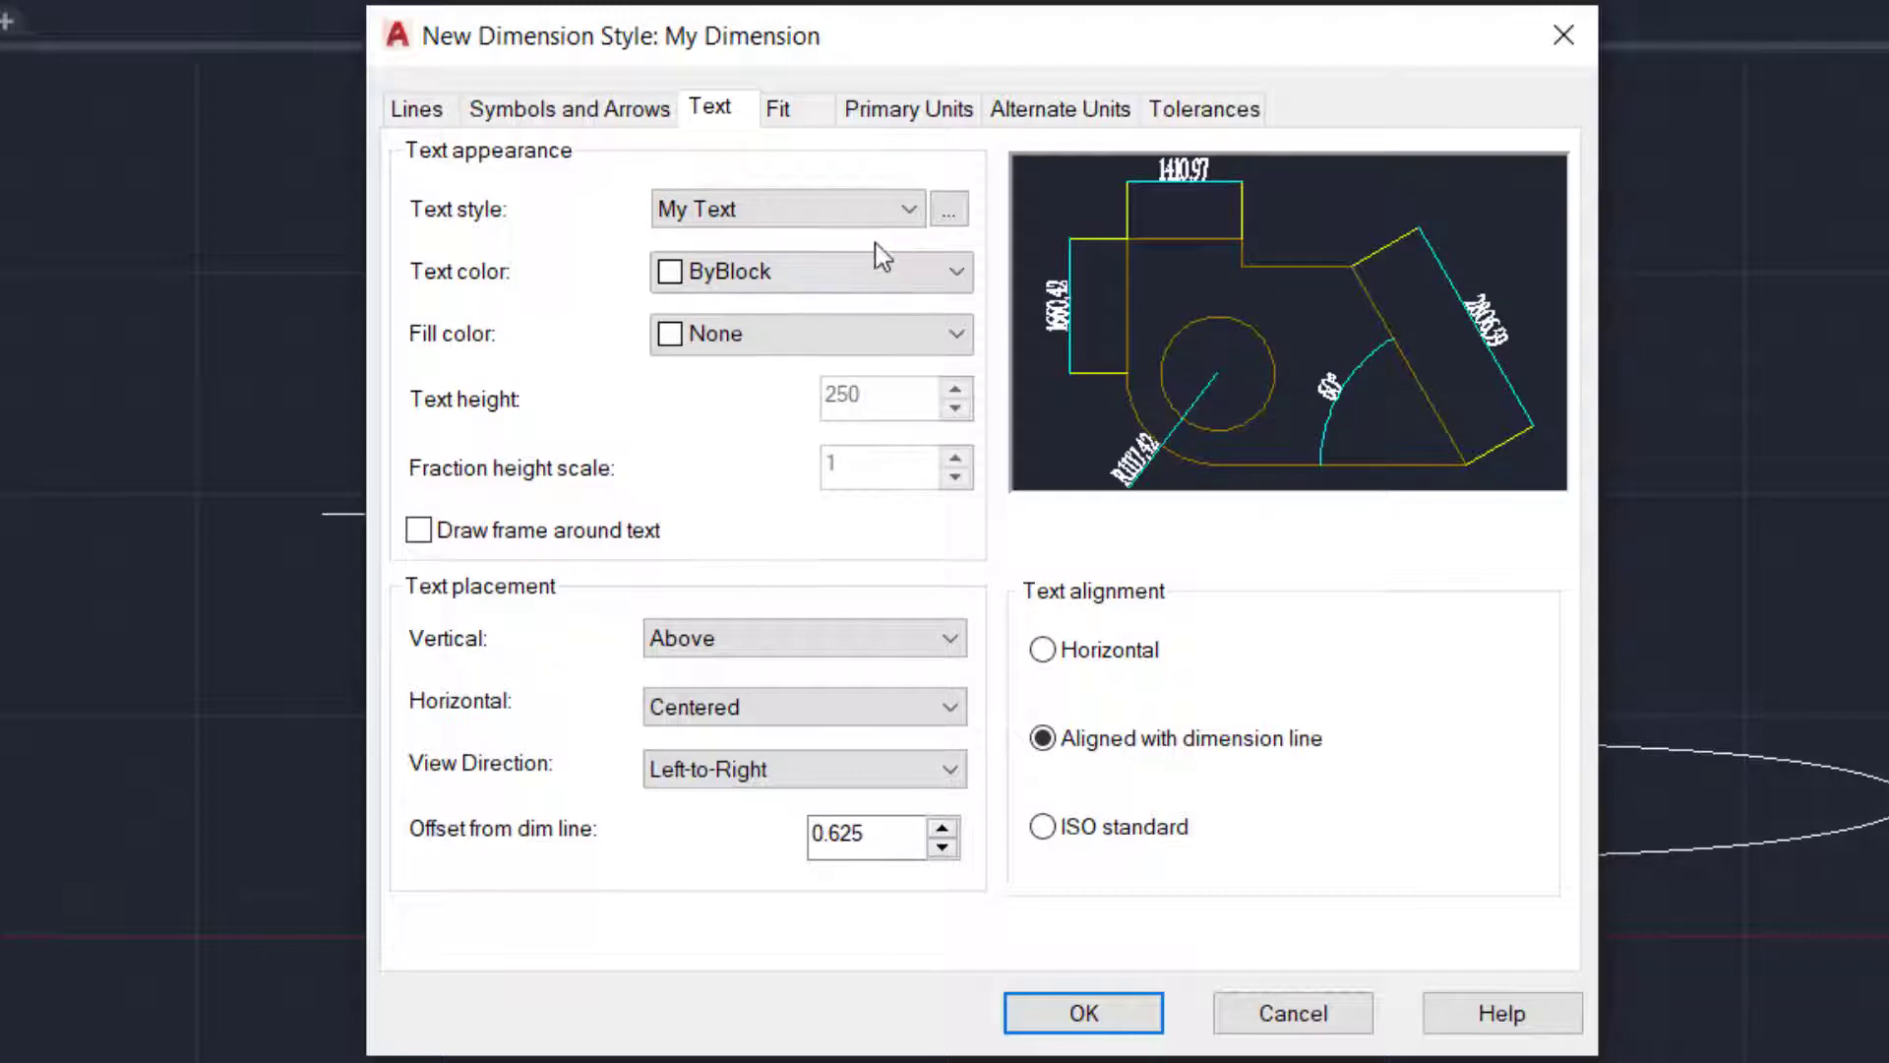
click(948, 282)
click(944, 281)
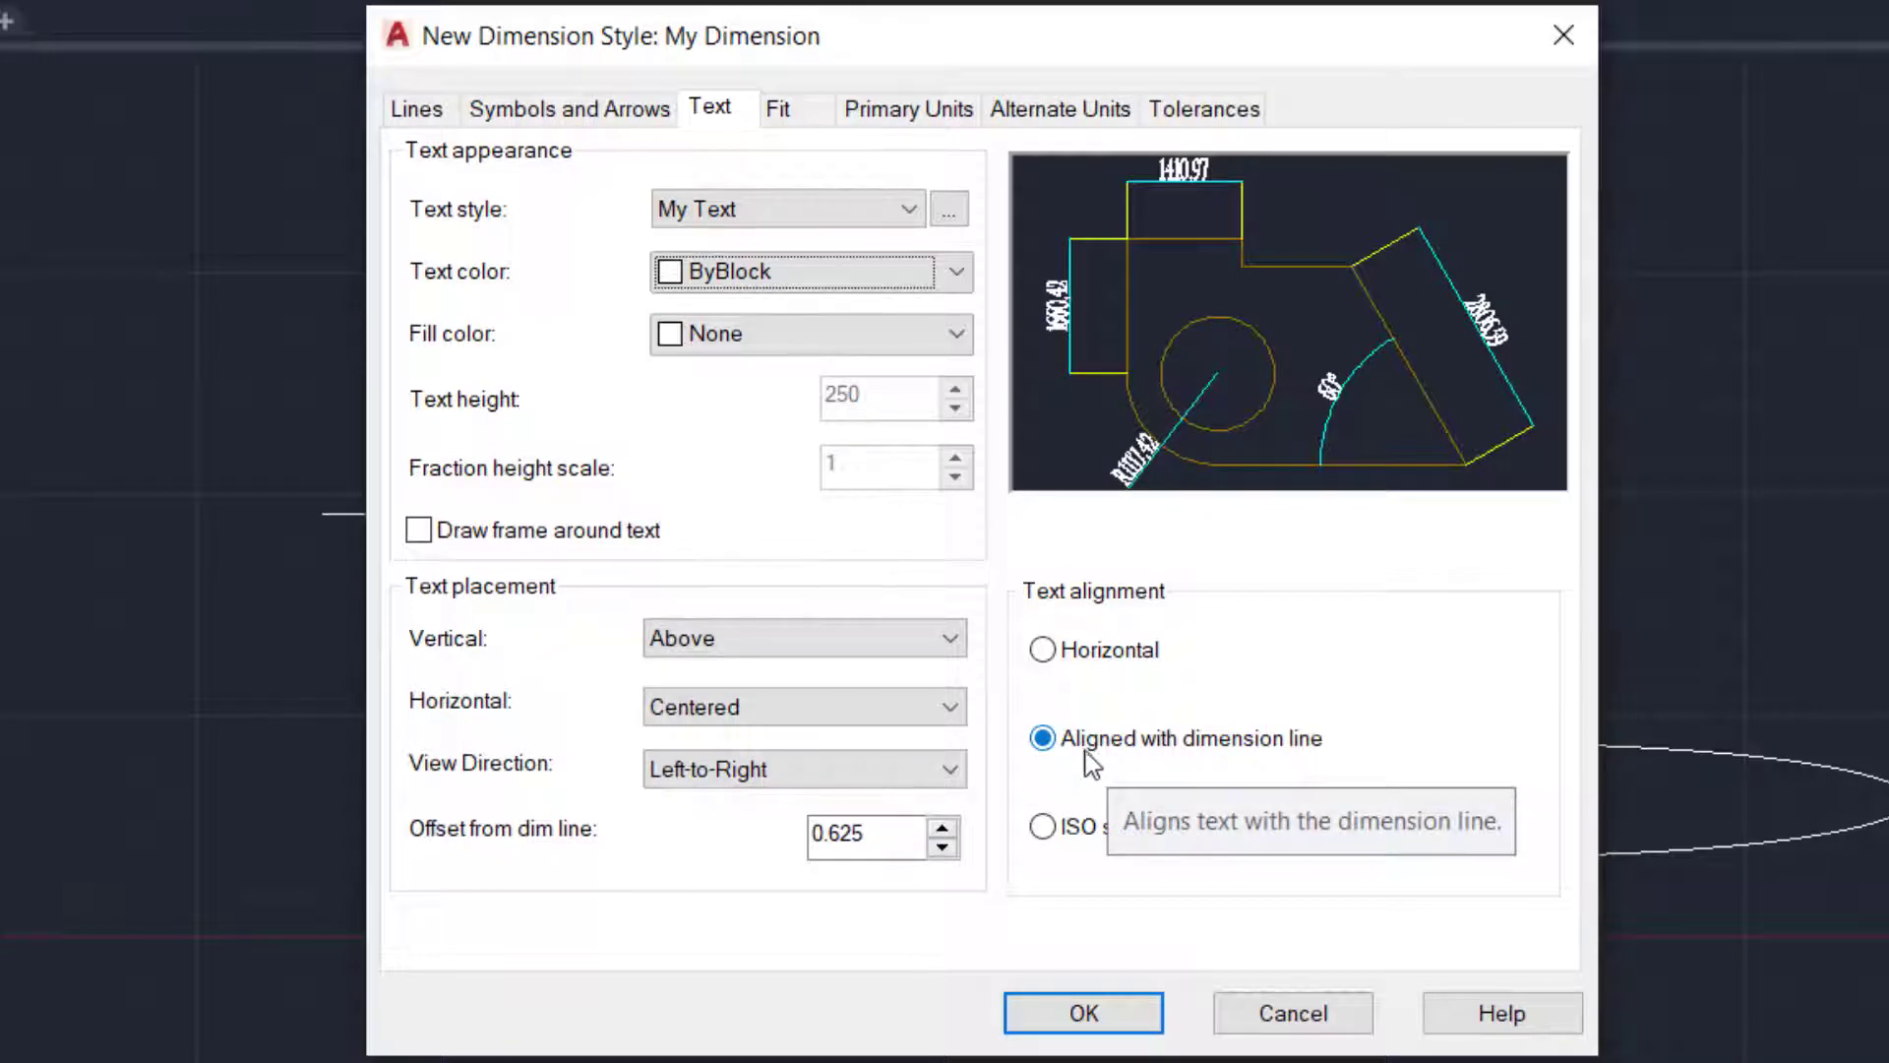
Try horizontal dimension text, set the text alignment to ISO standard, and view the style's fit options
click(1043, 651)
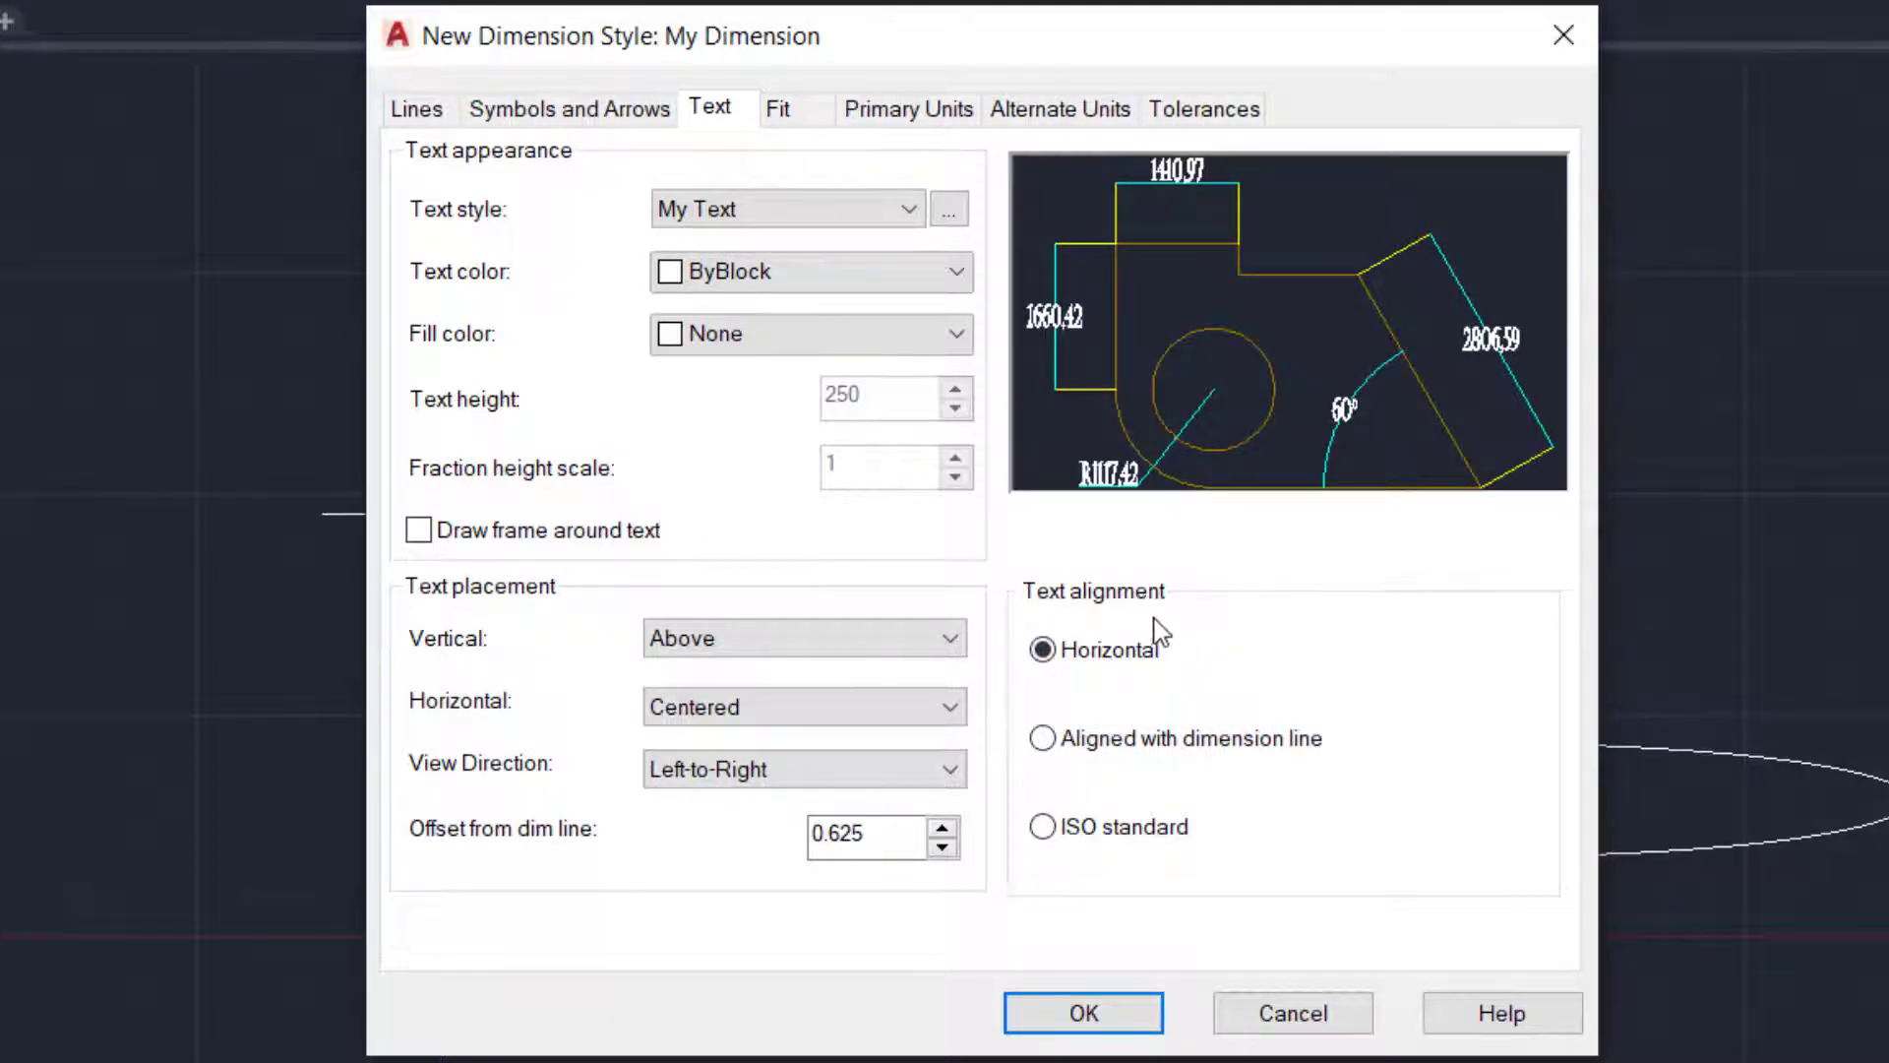
click(1068, 835)
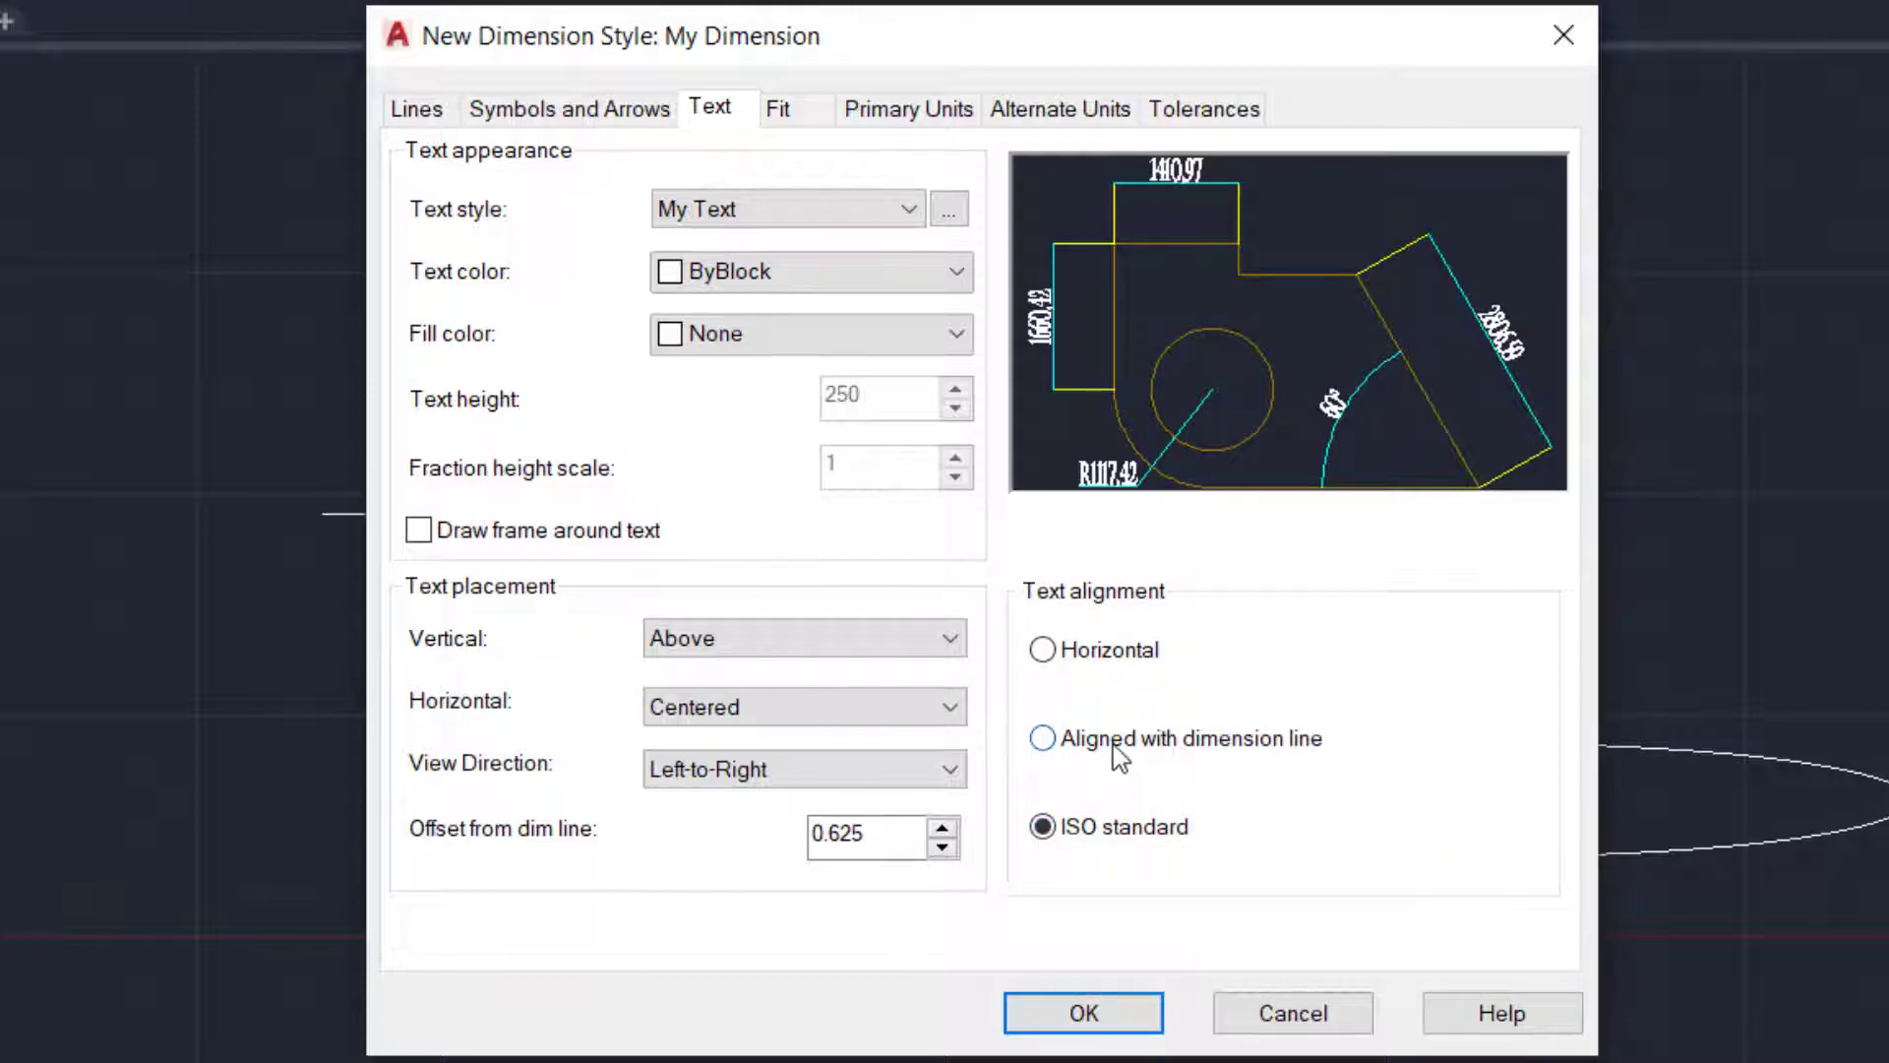
click(791, 108)
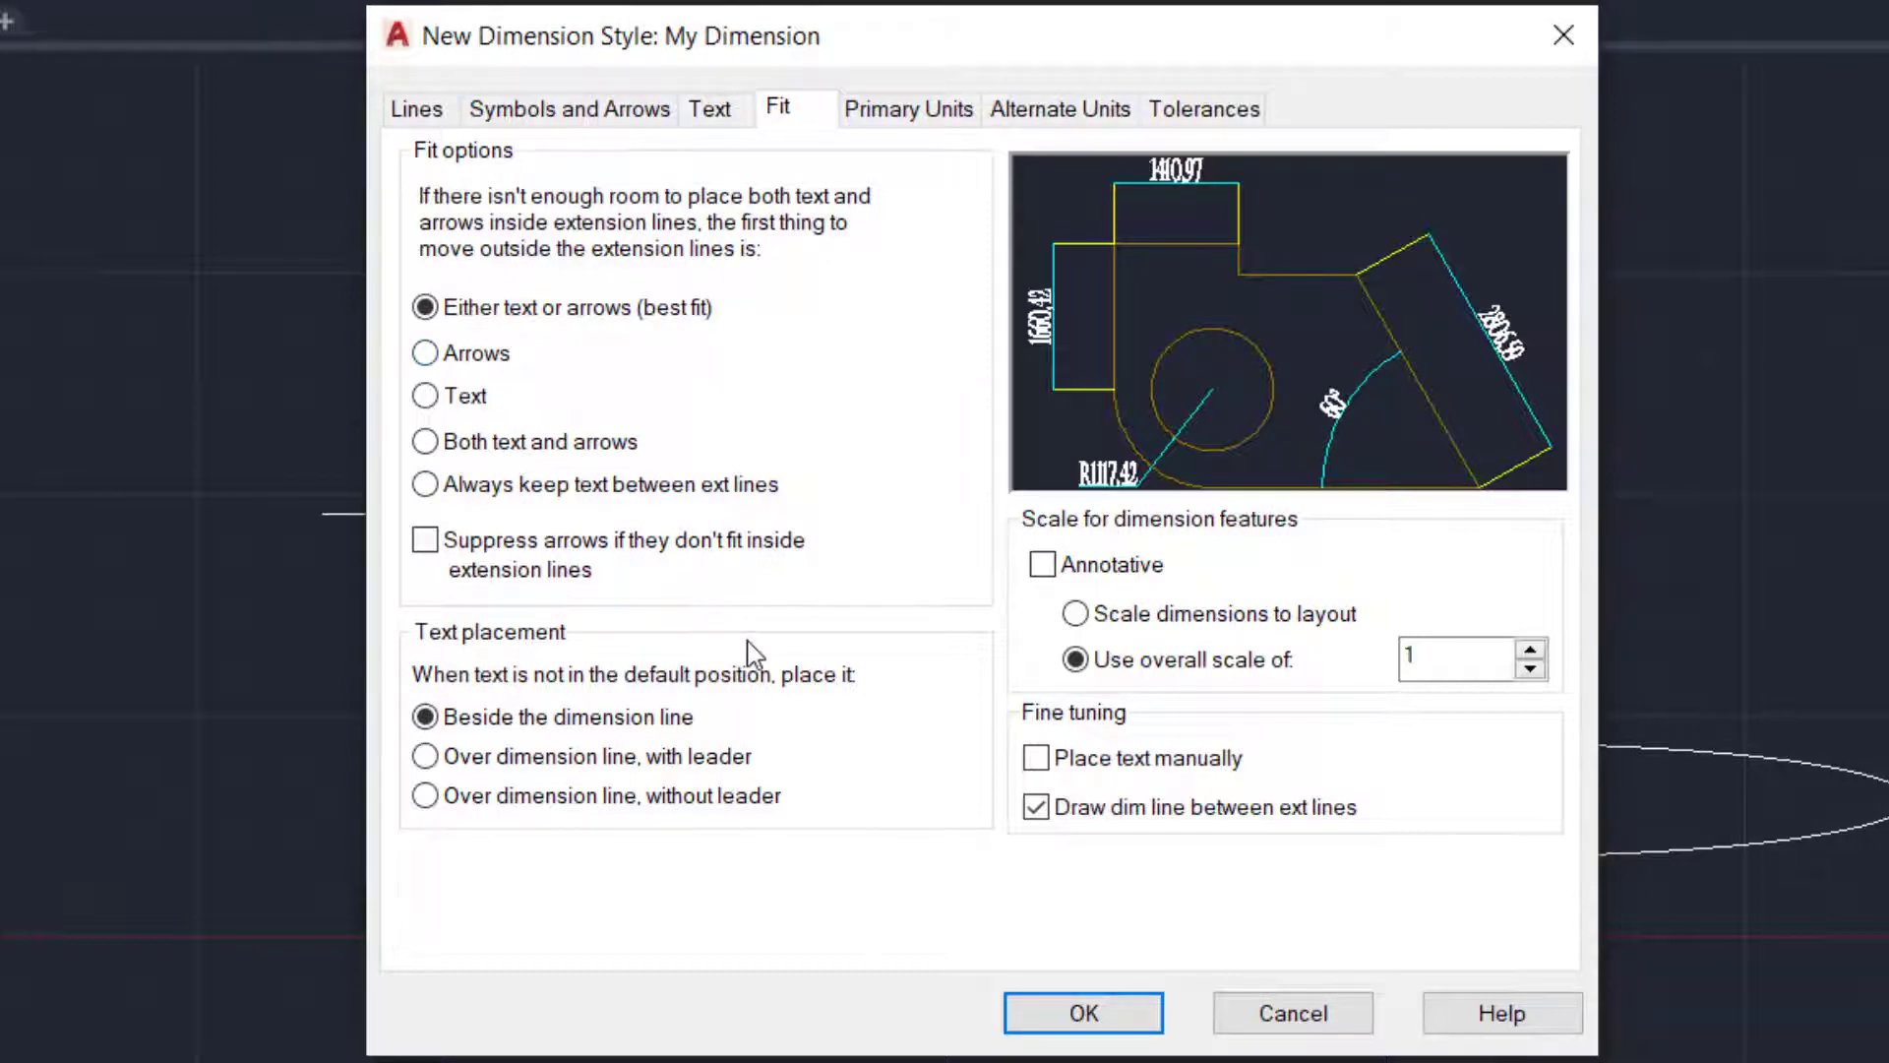
Set the primary units' decimal separator to Period and the linear precision to 0
click(932, 116)
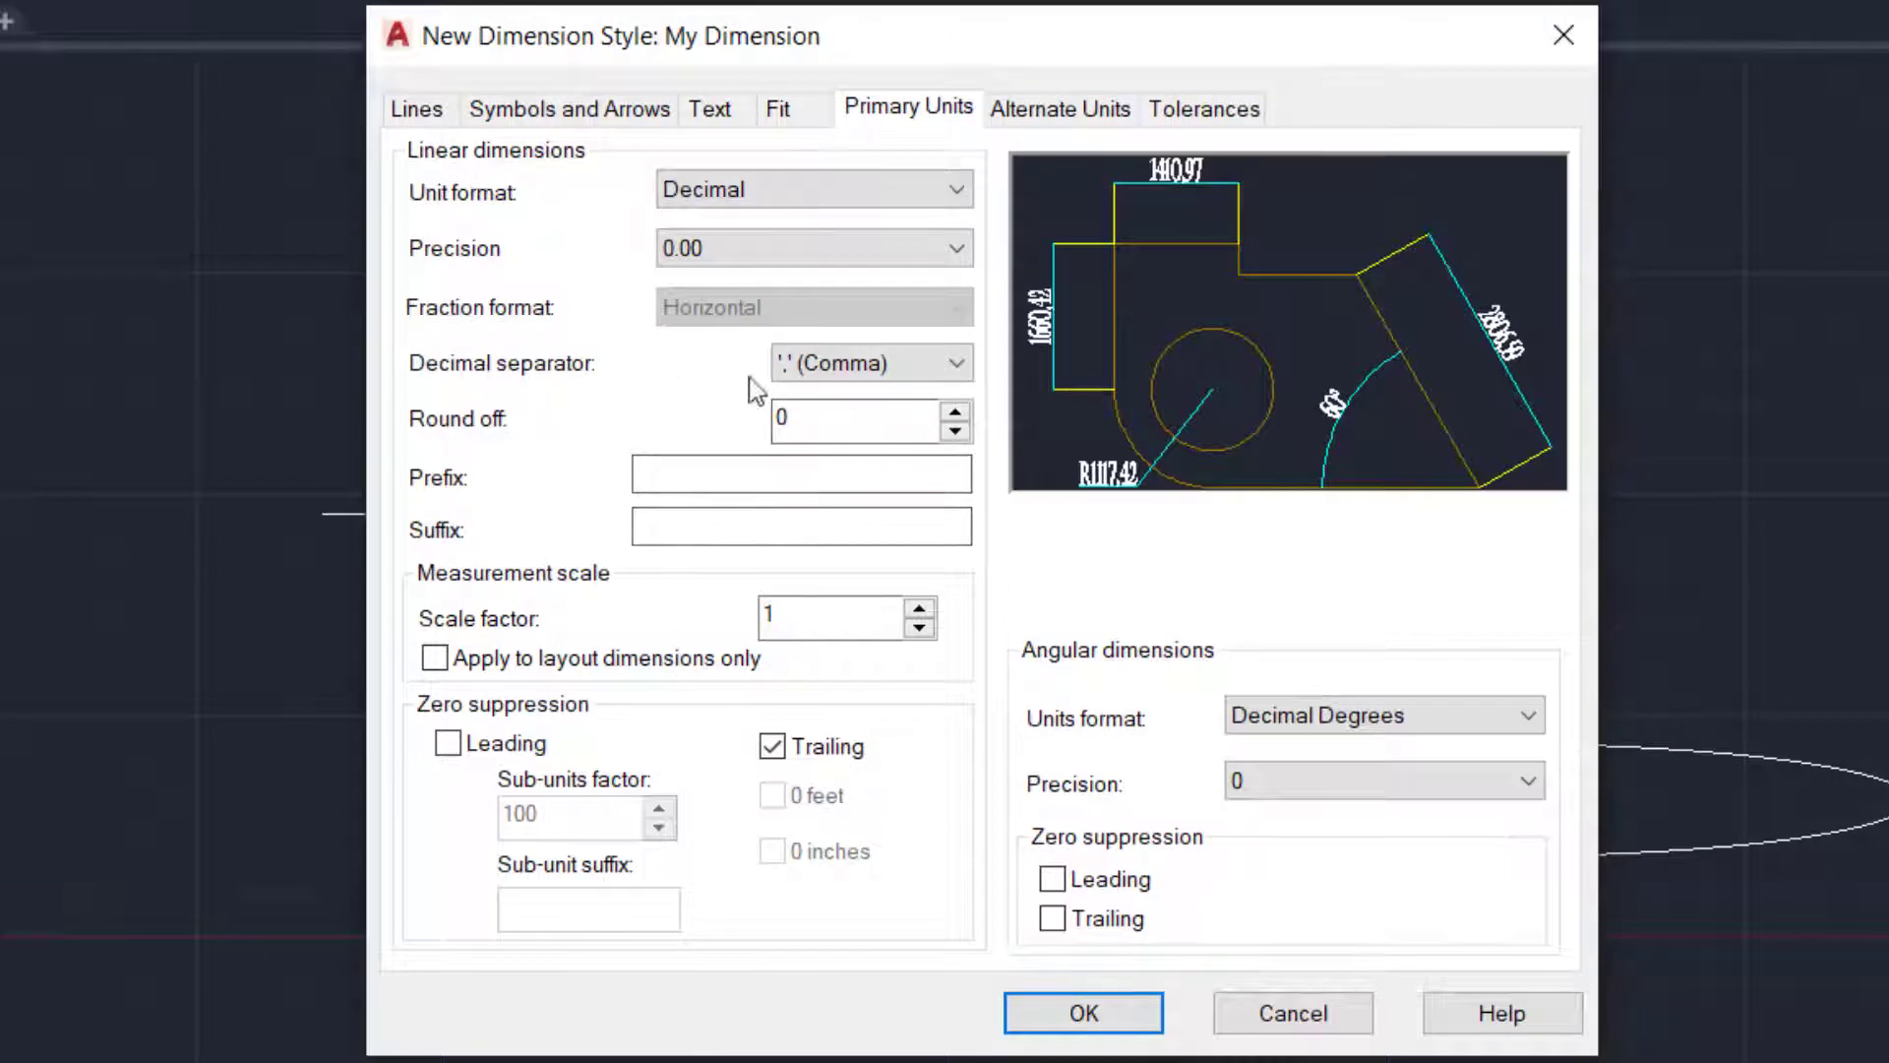
click(945, 364)
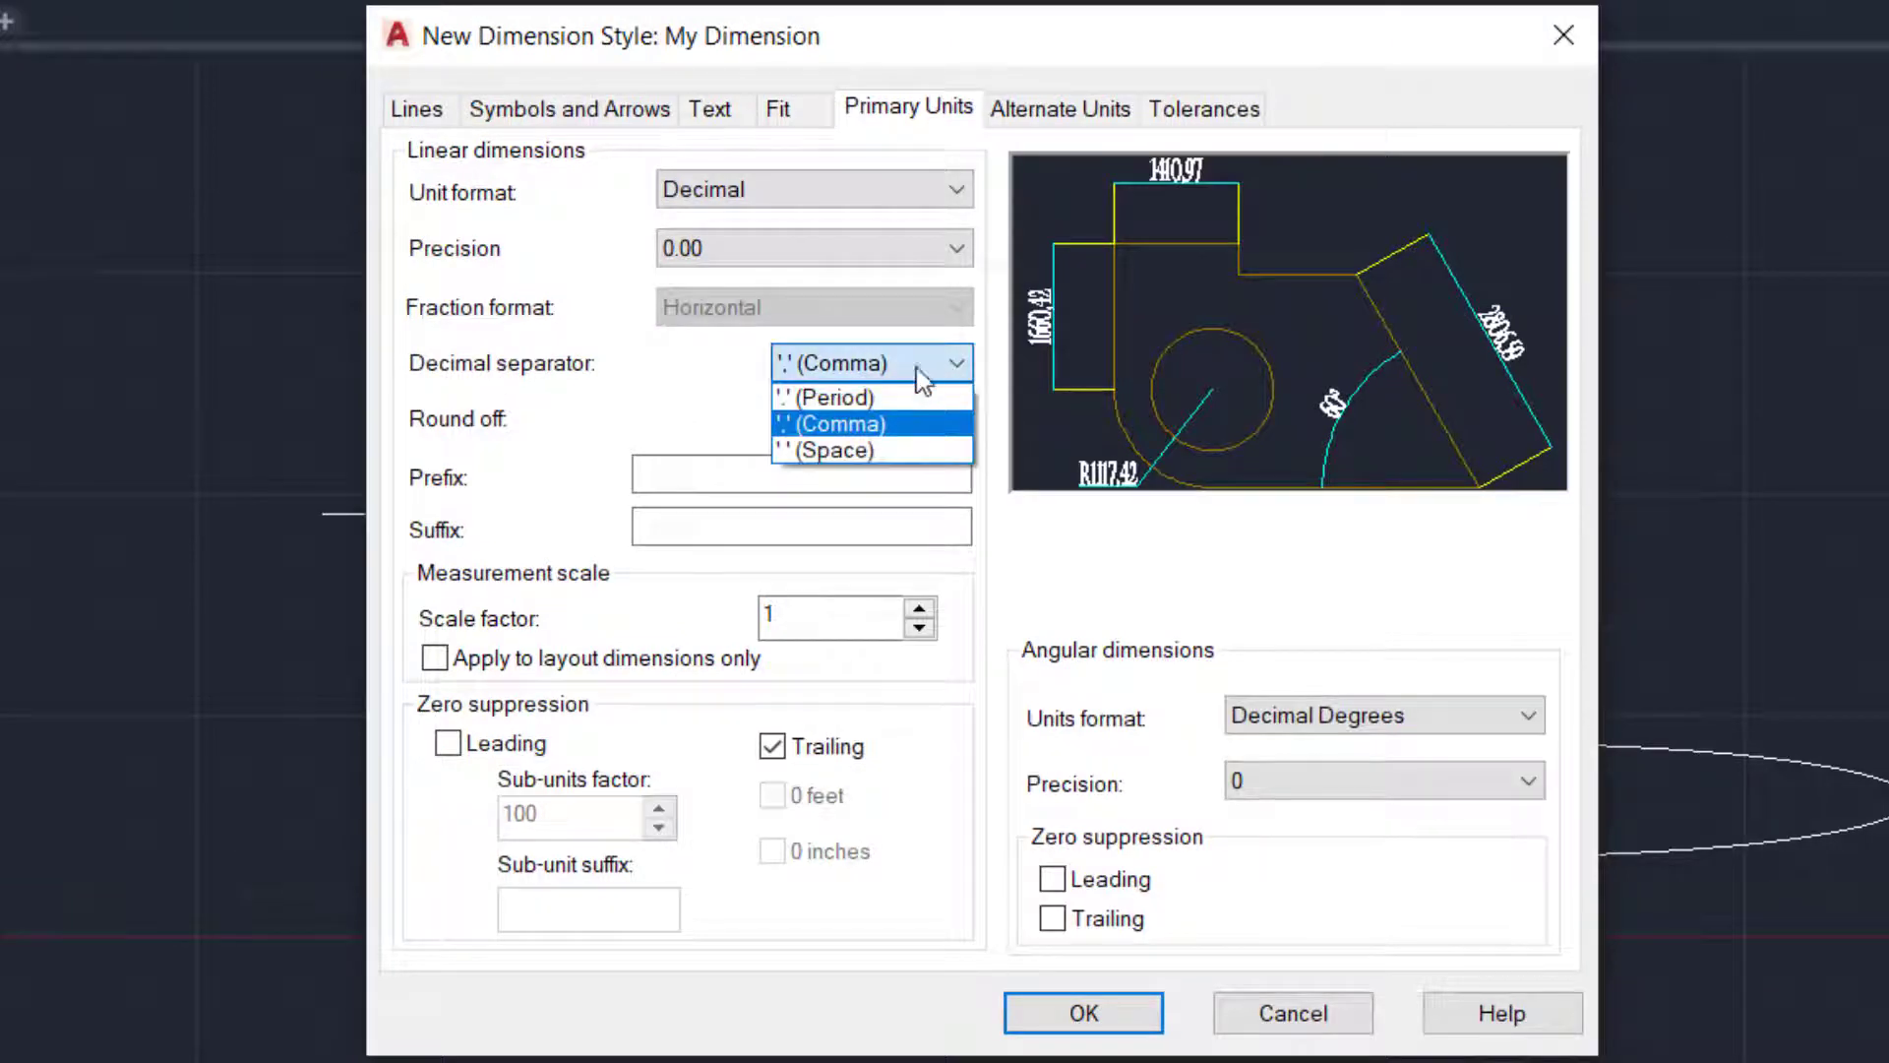
click(874, 398)
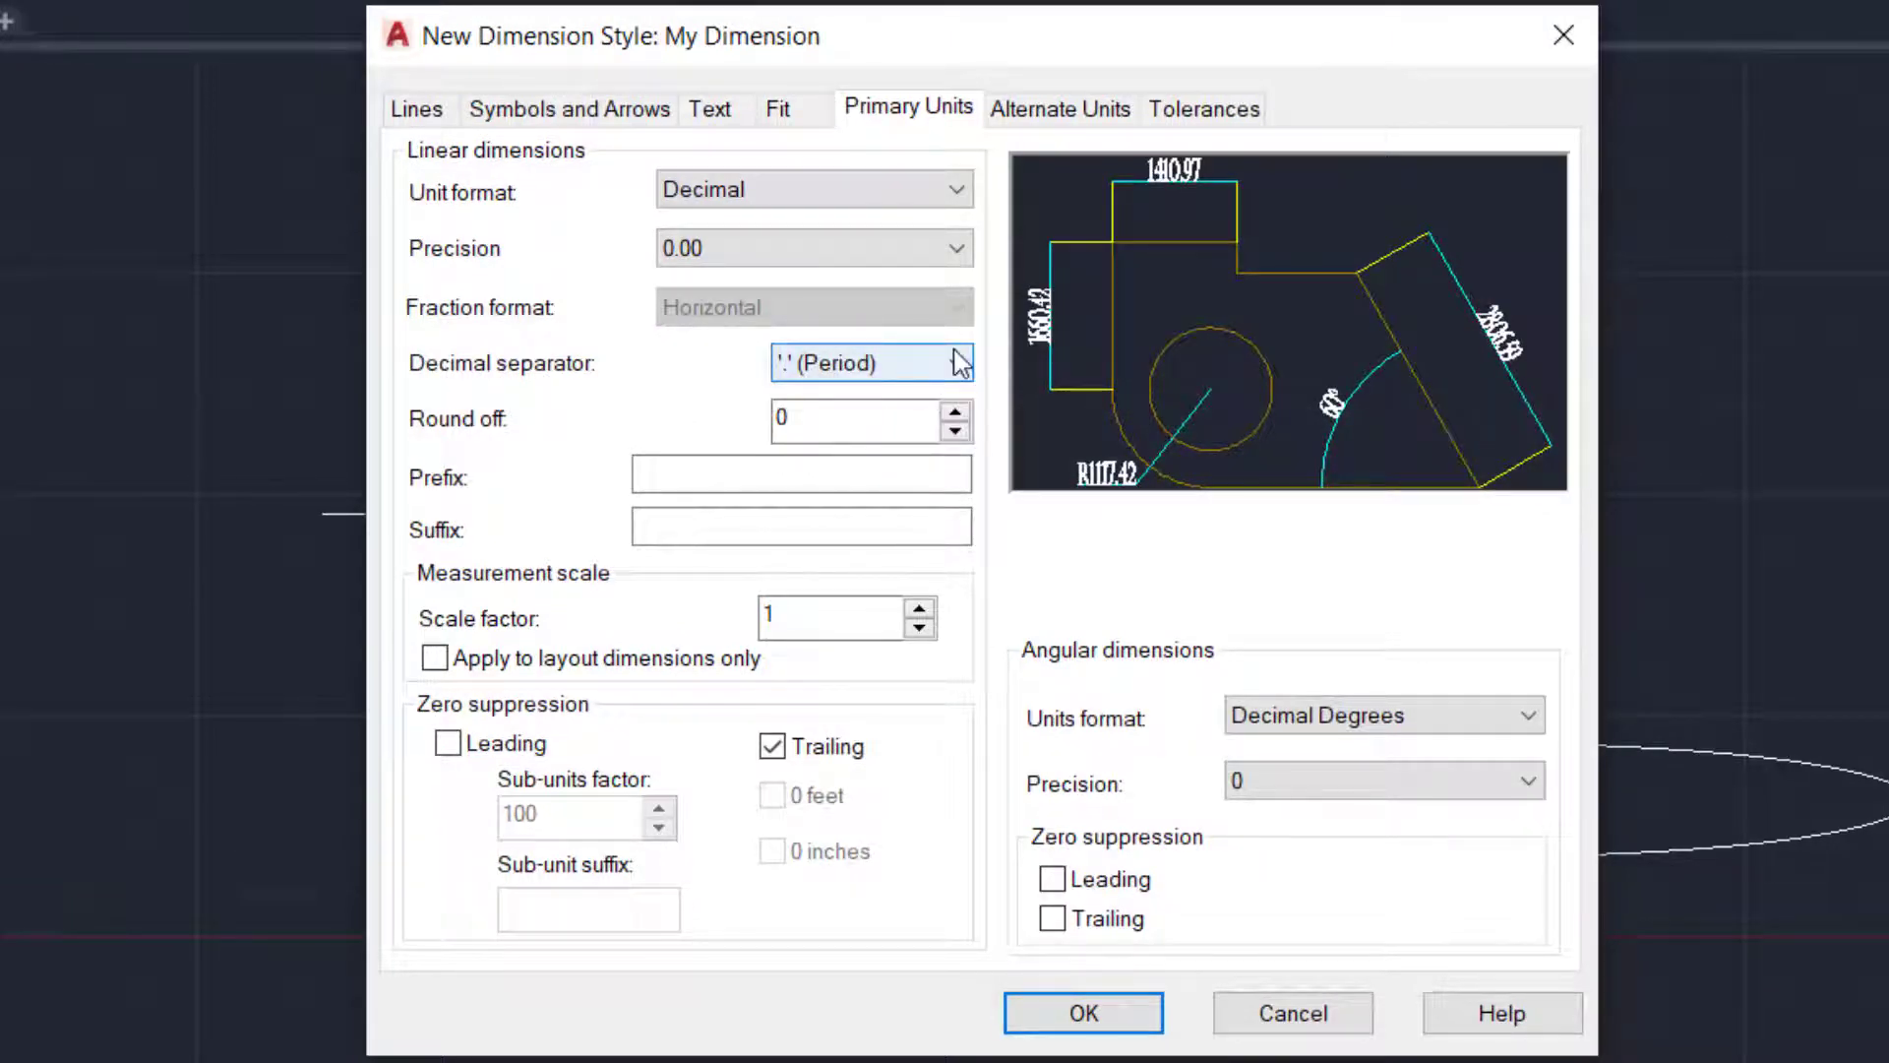
click(957, 248)
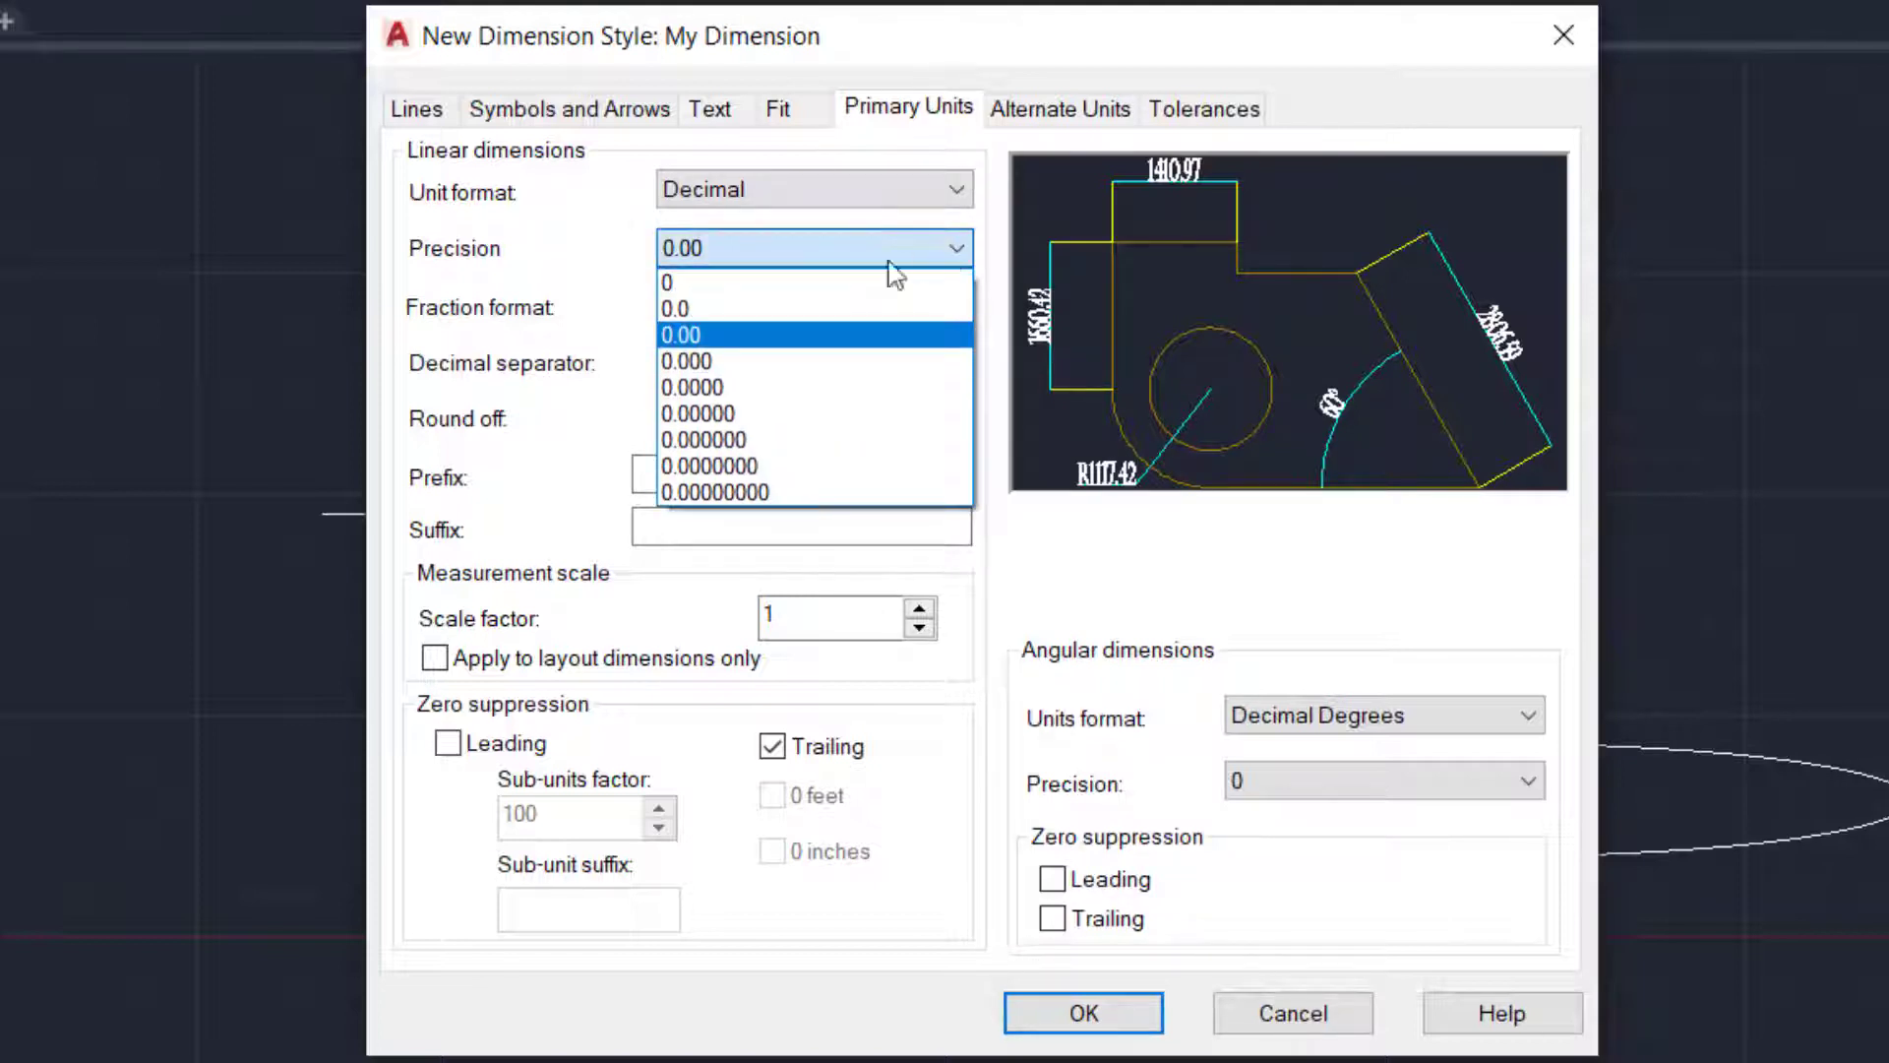
click(753, 283)
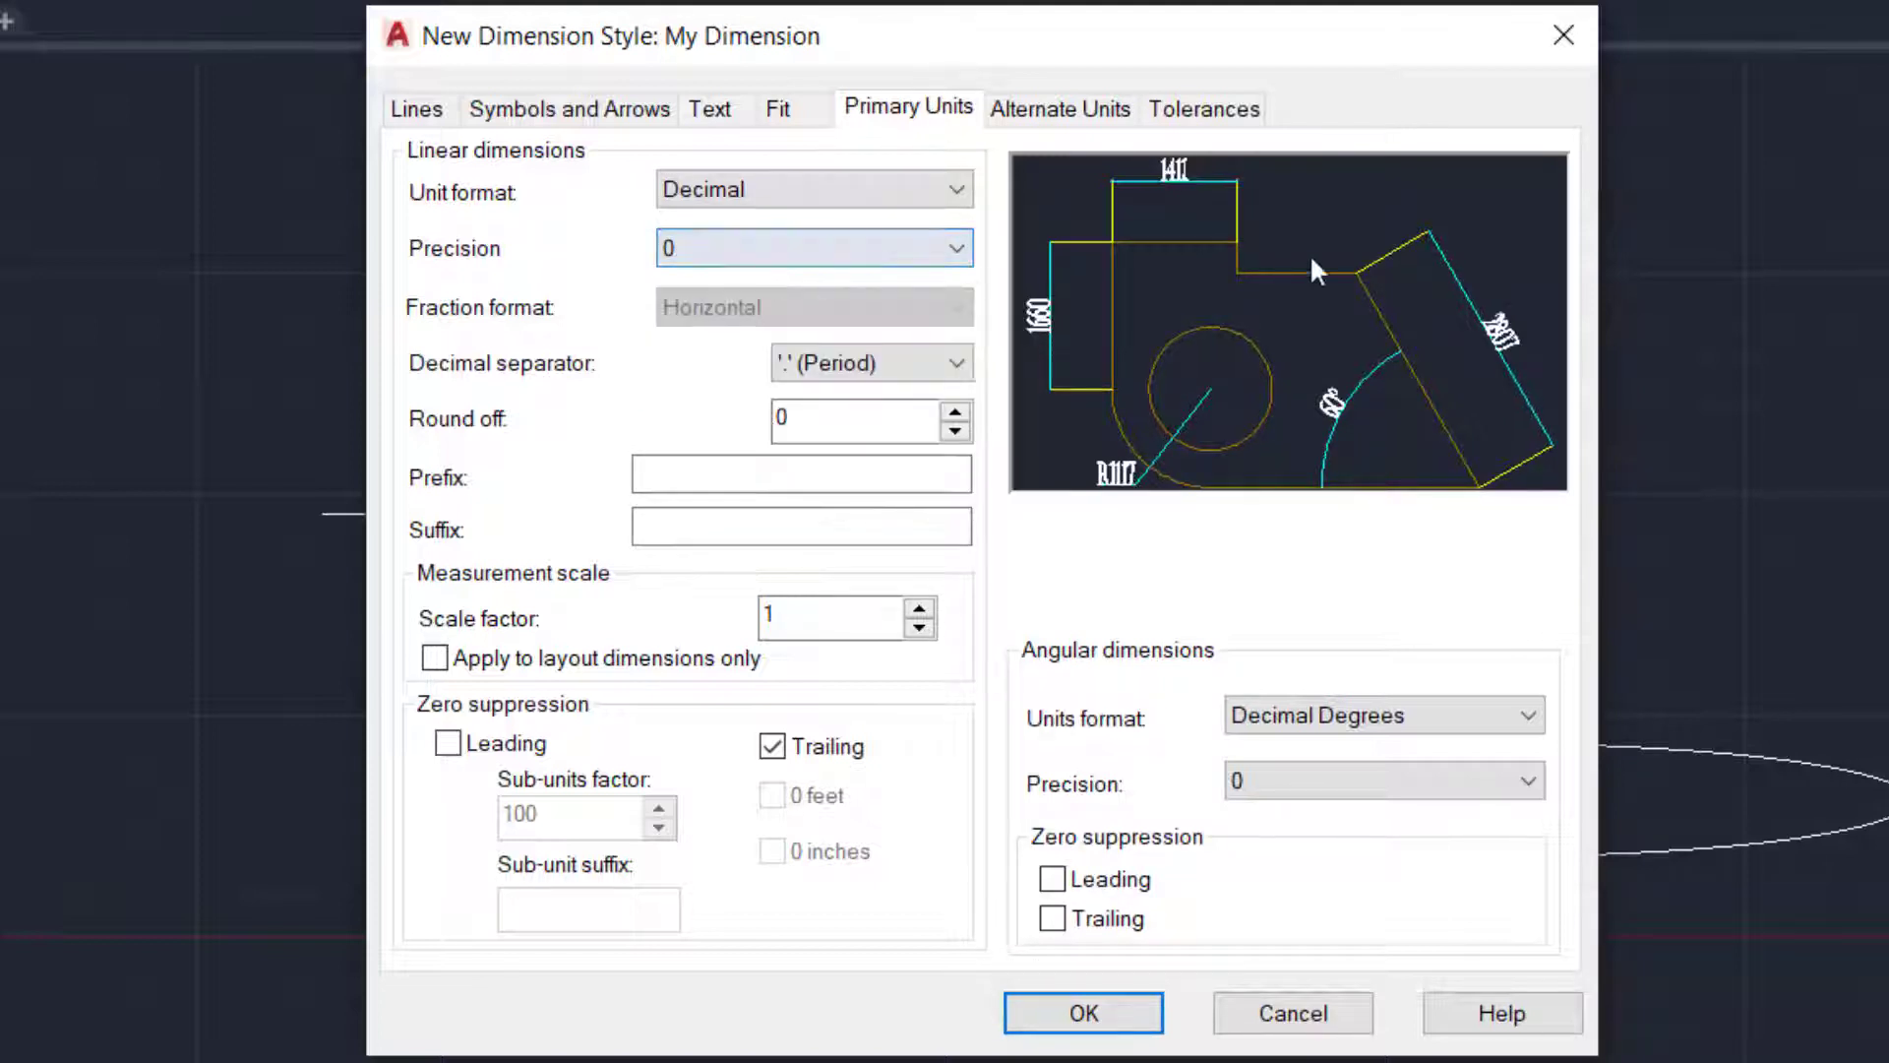
Try the Engineering unit format for linear dimensions, and switch back to Decimal
click(953, 197)
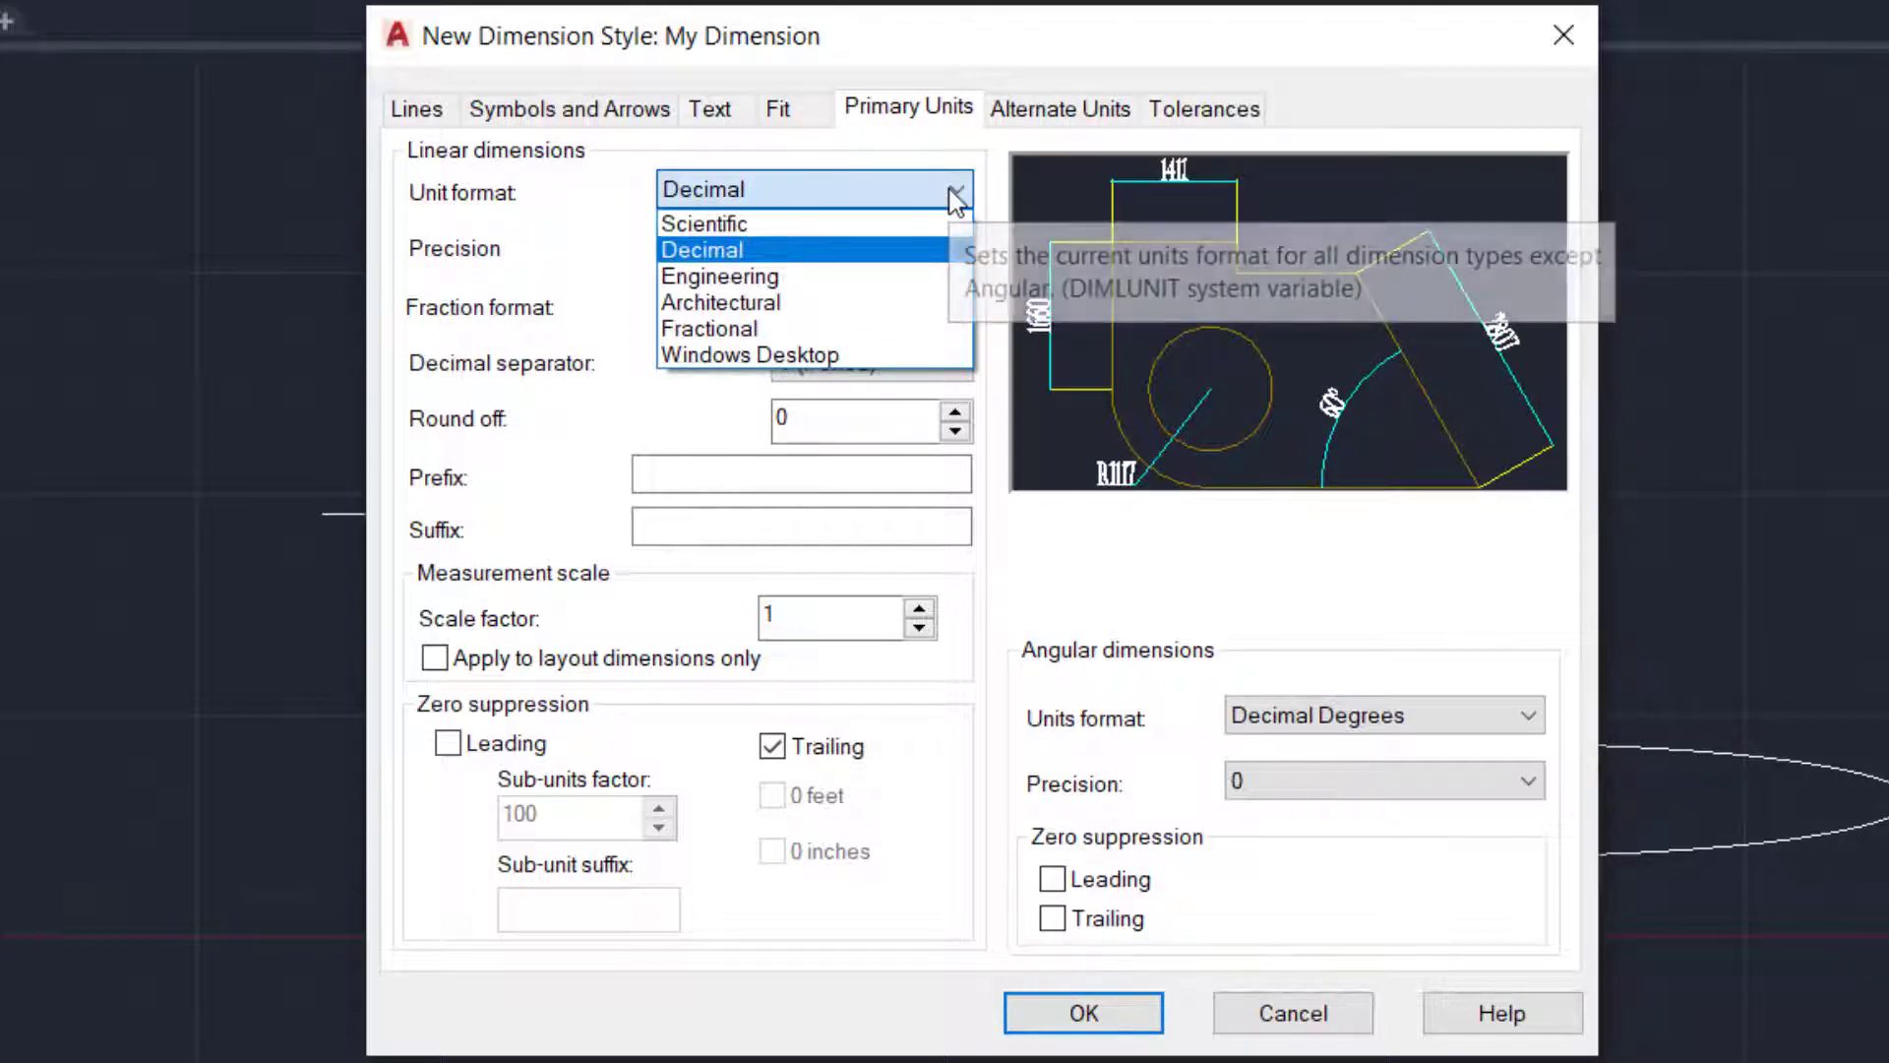
click(954, 197)
click(953, 197)
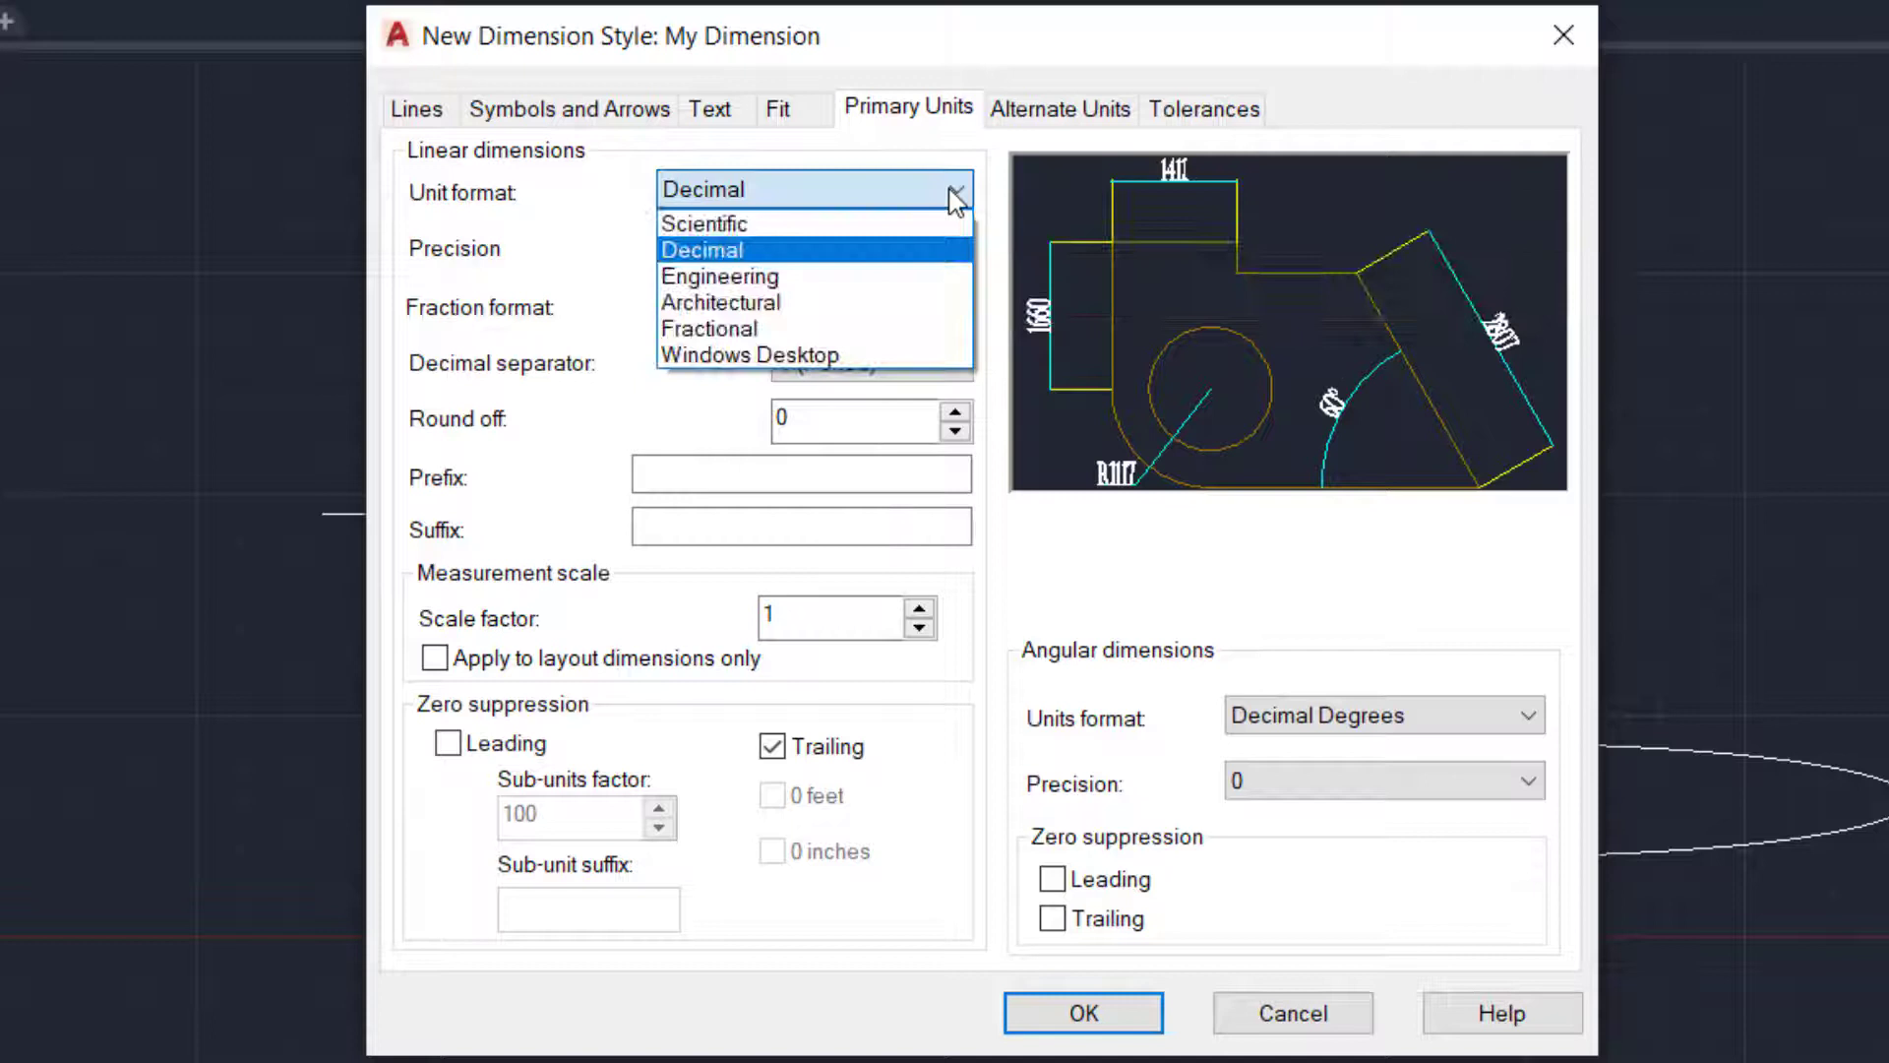
click(891, 276)
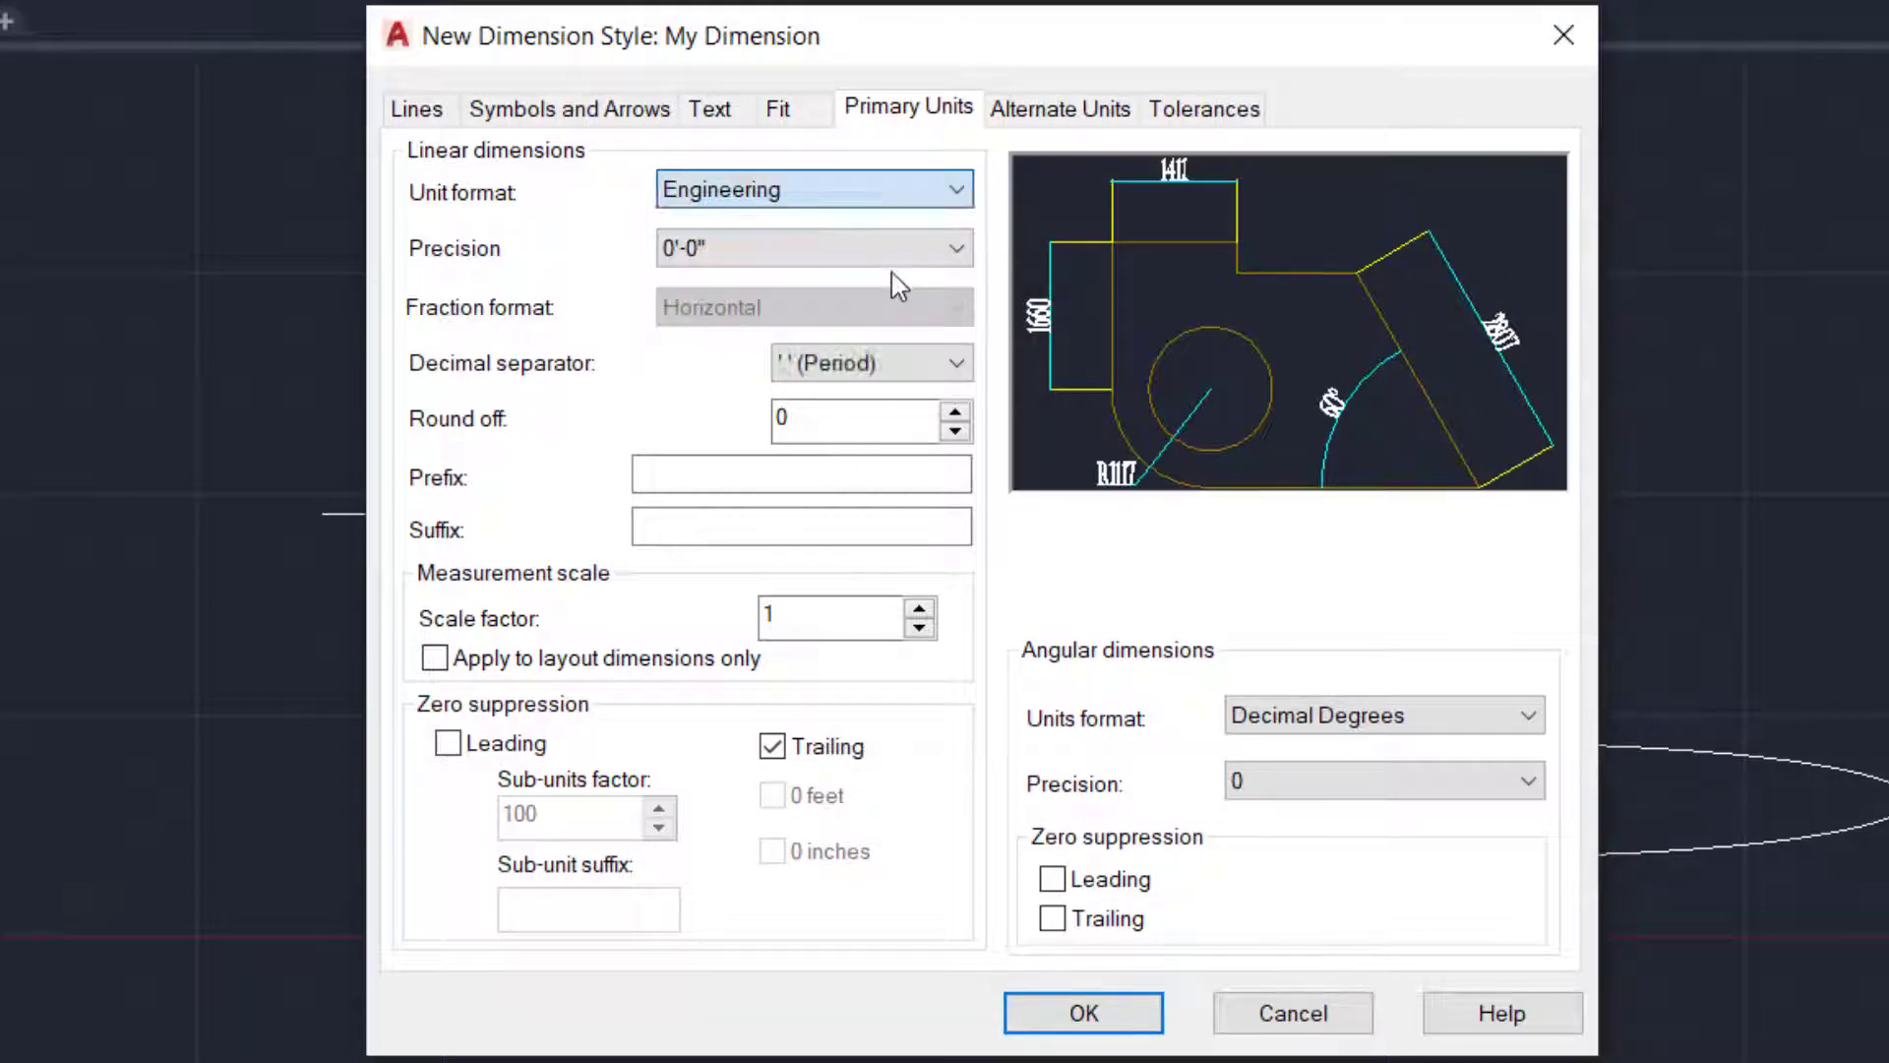
click(959, 197)
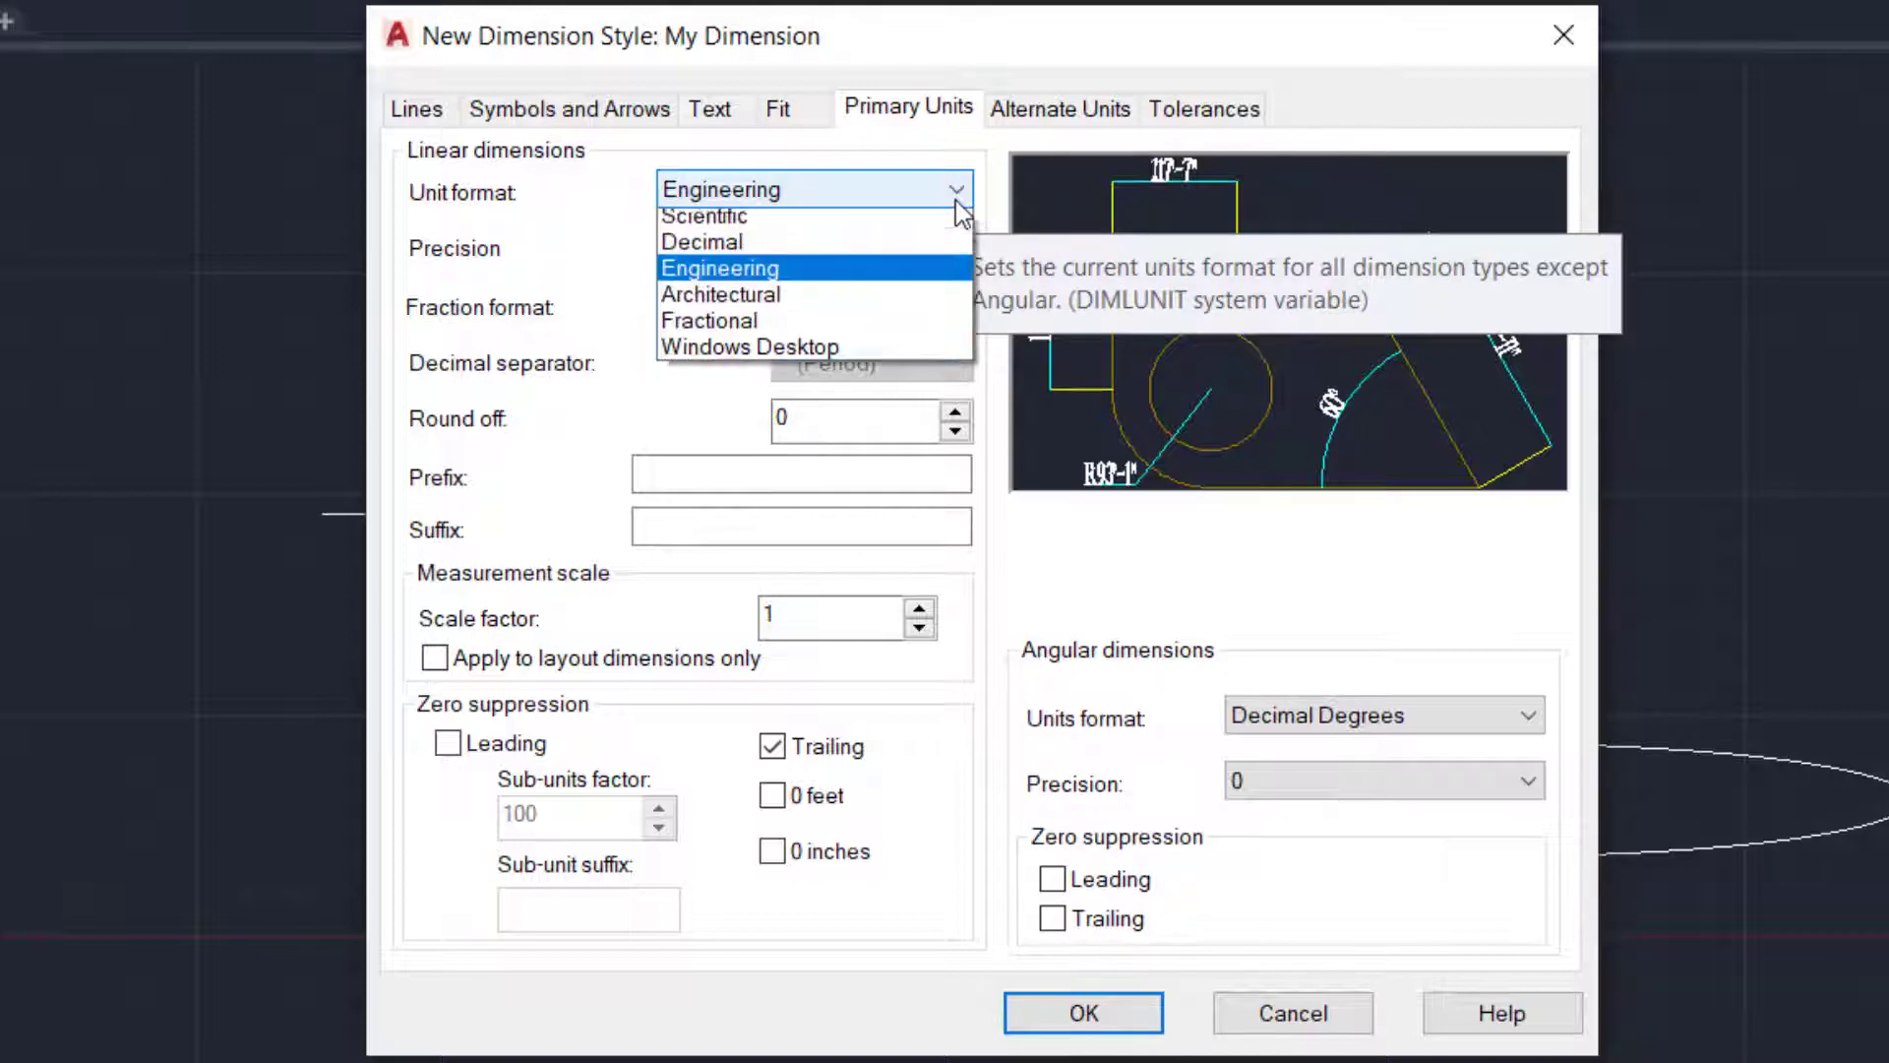
click(886, 250)
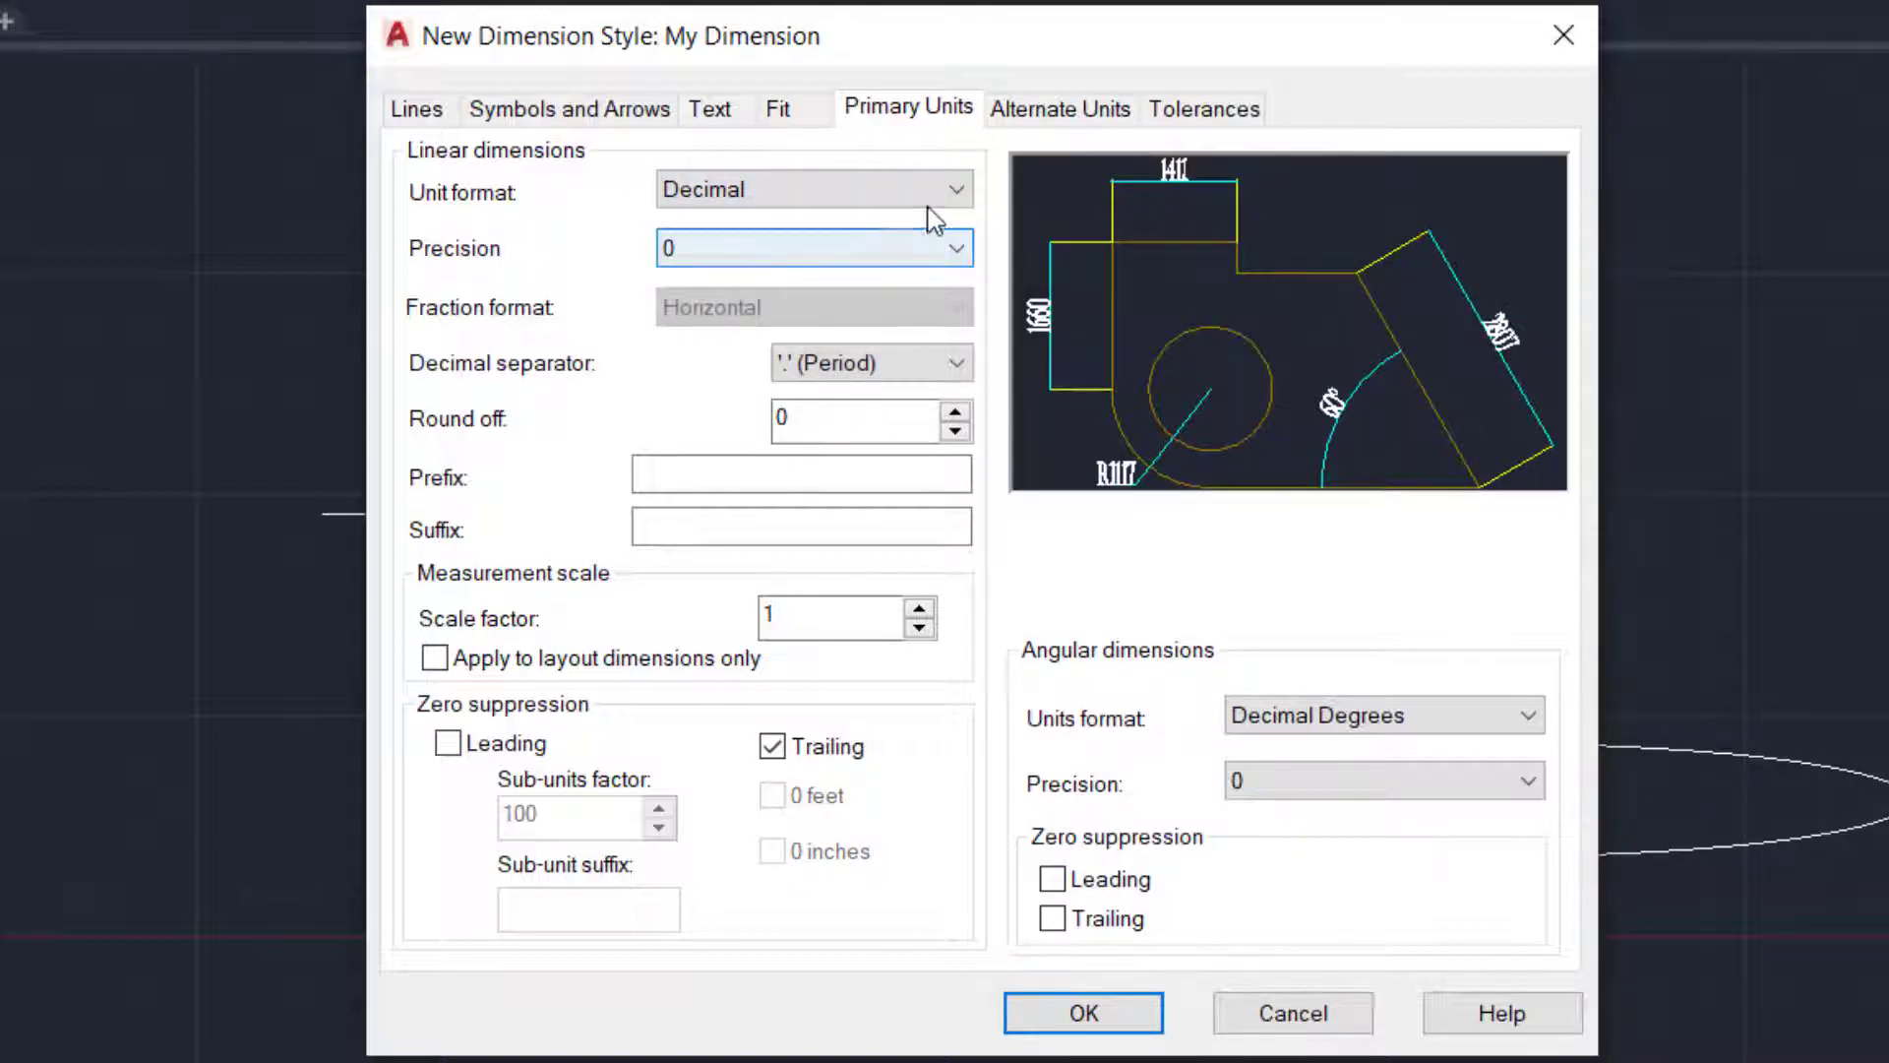
Look over the alternate units and tolerance settings, save the style, and make My Dimension the current dimension style
click(1052, 106)
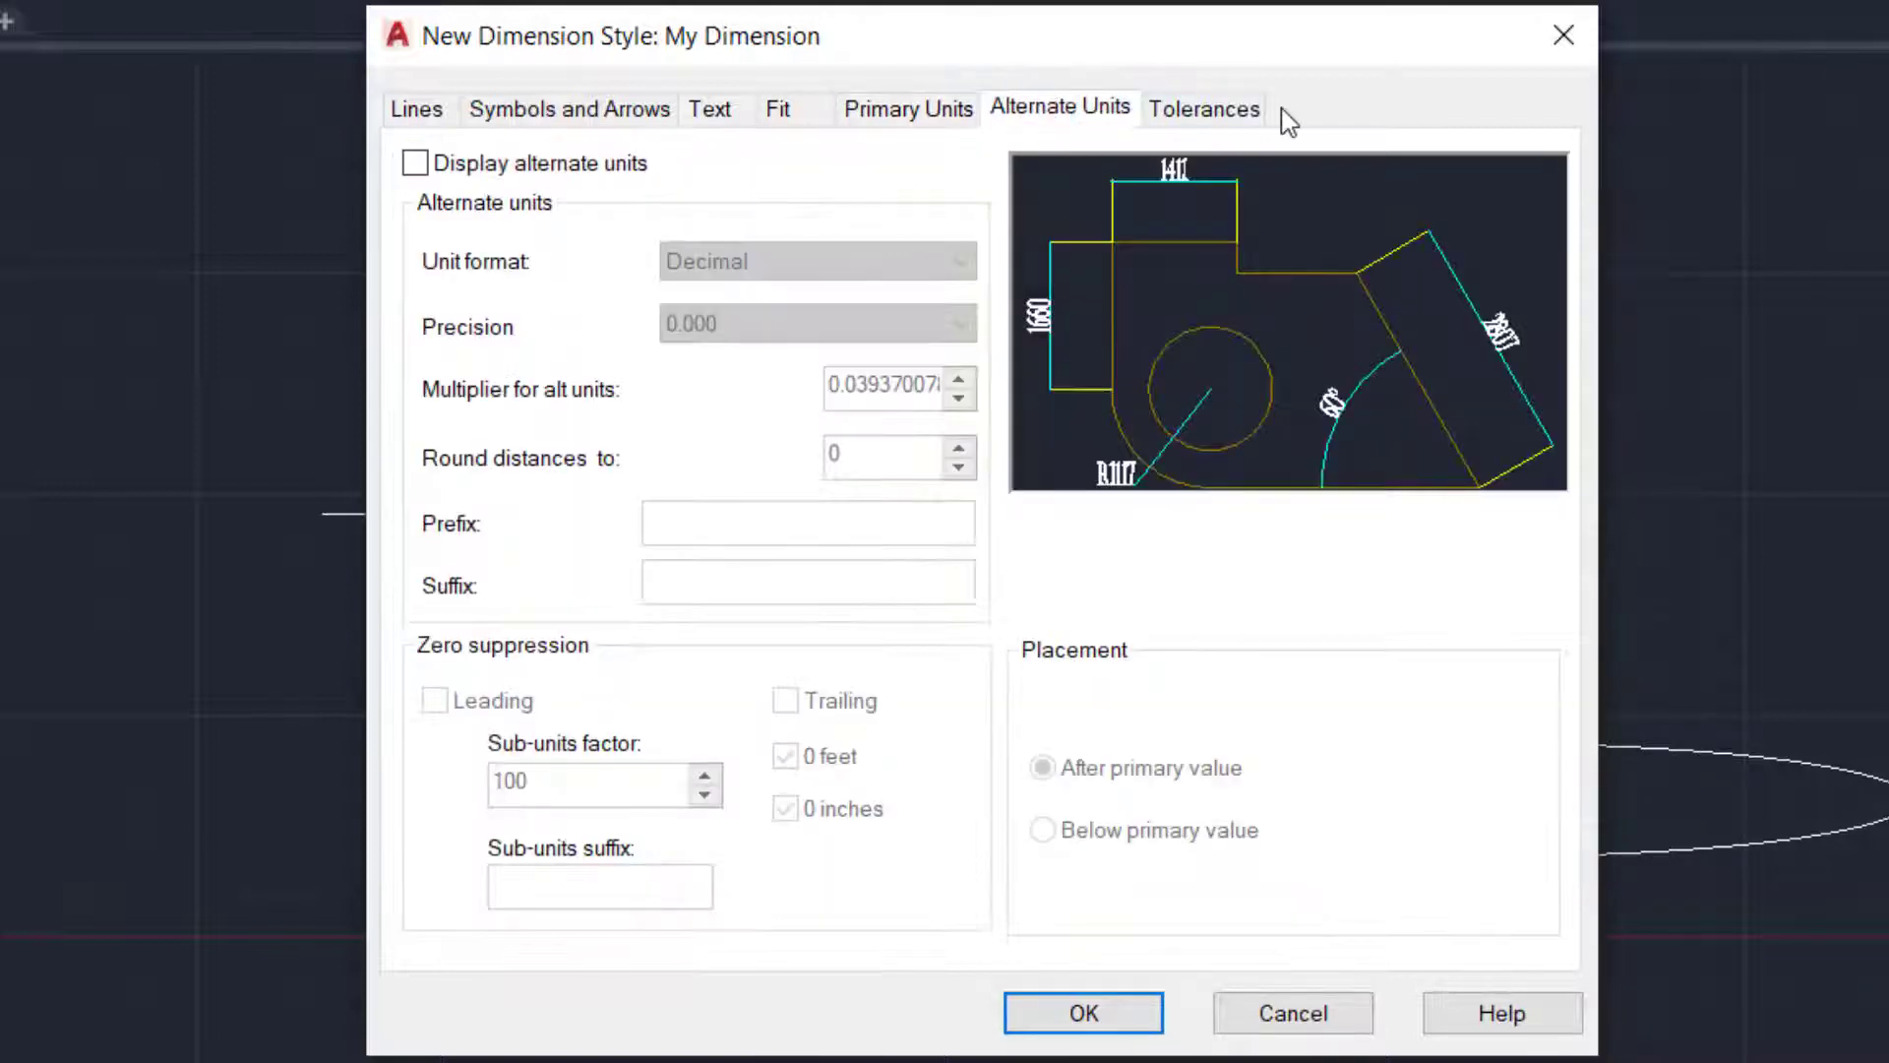
click(1207, 113)
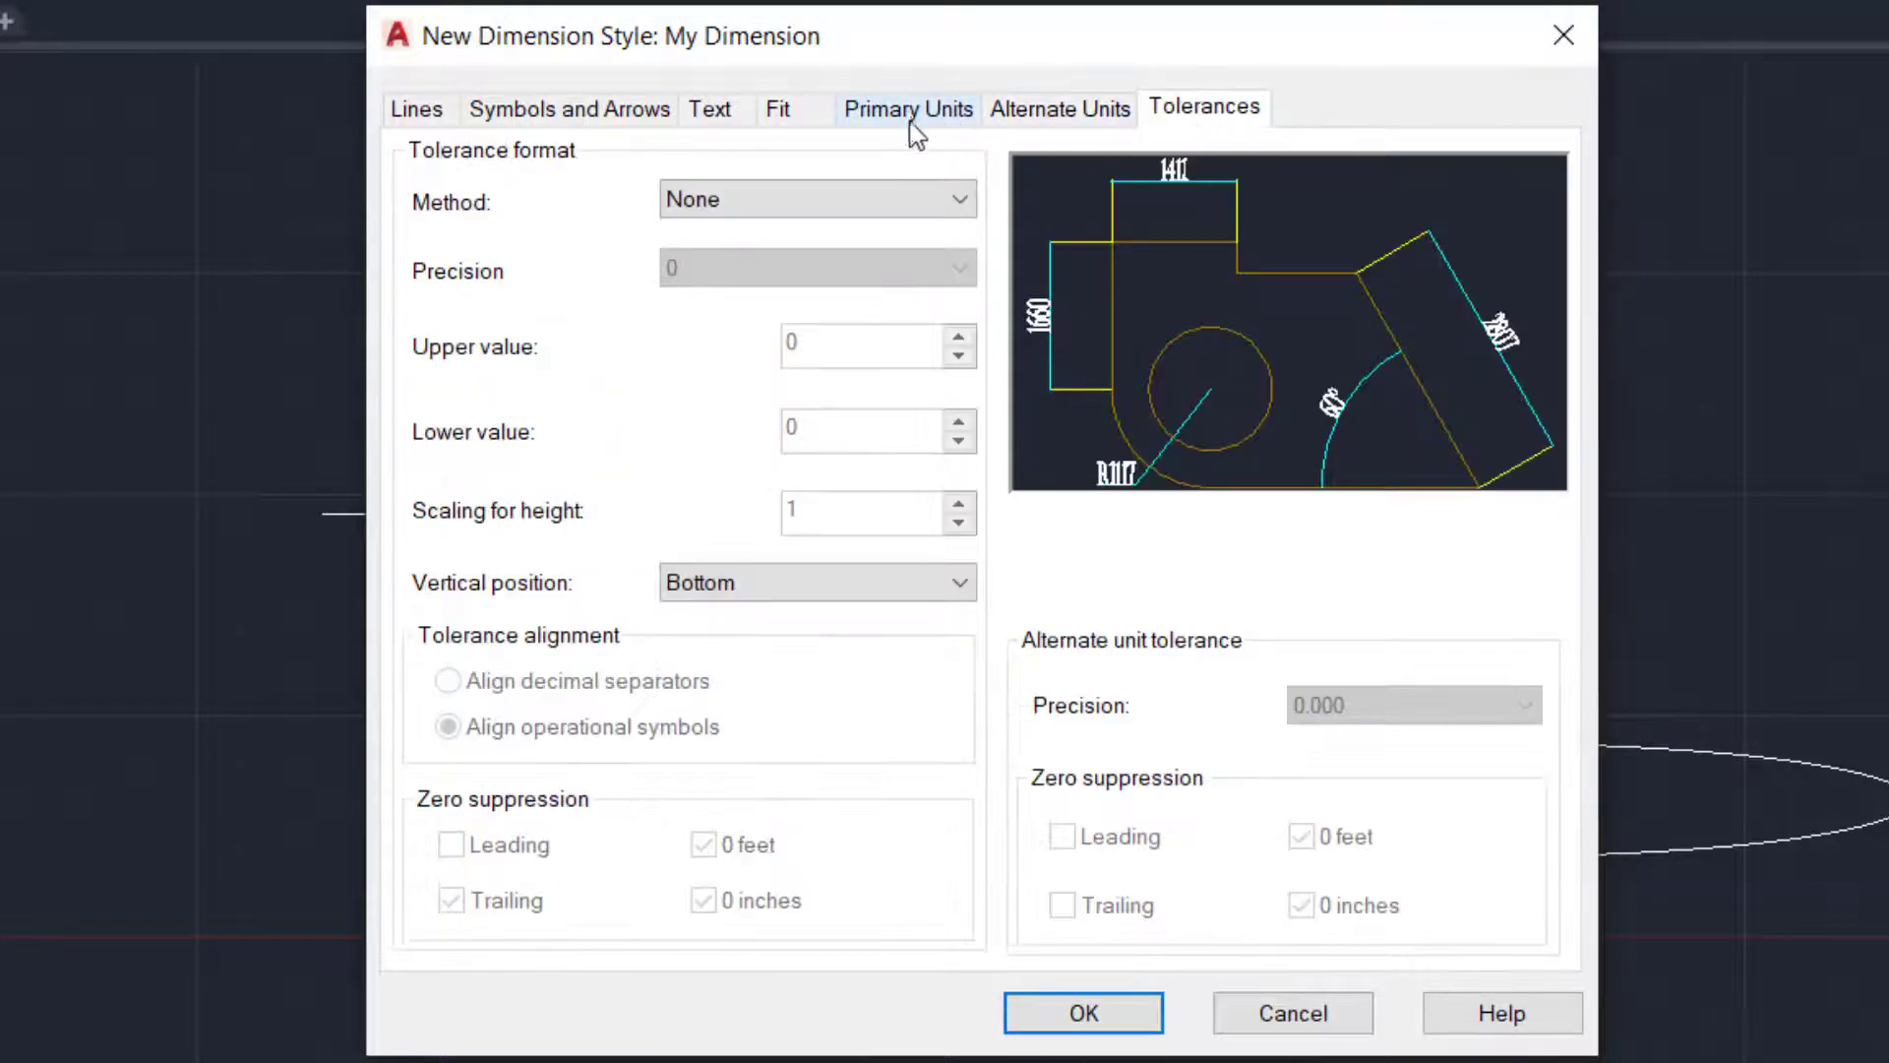
click(1083, 1013)
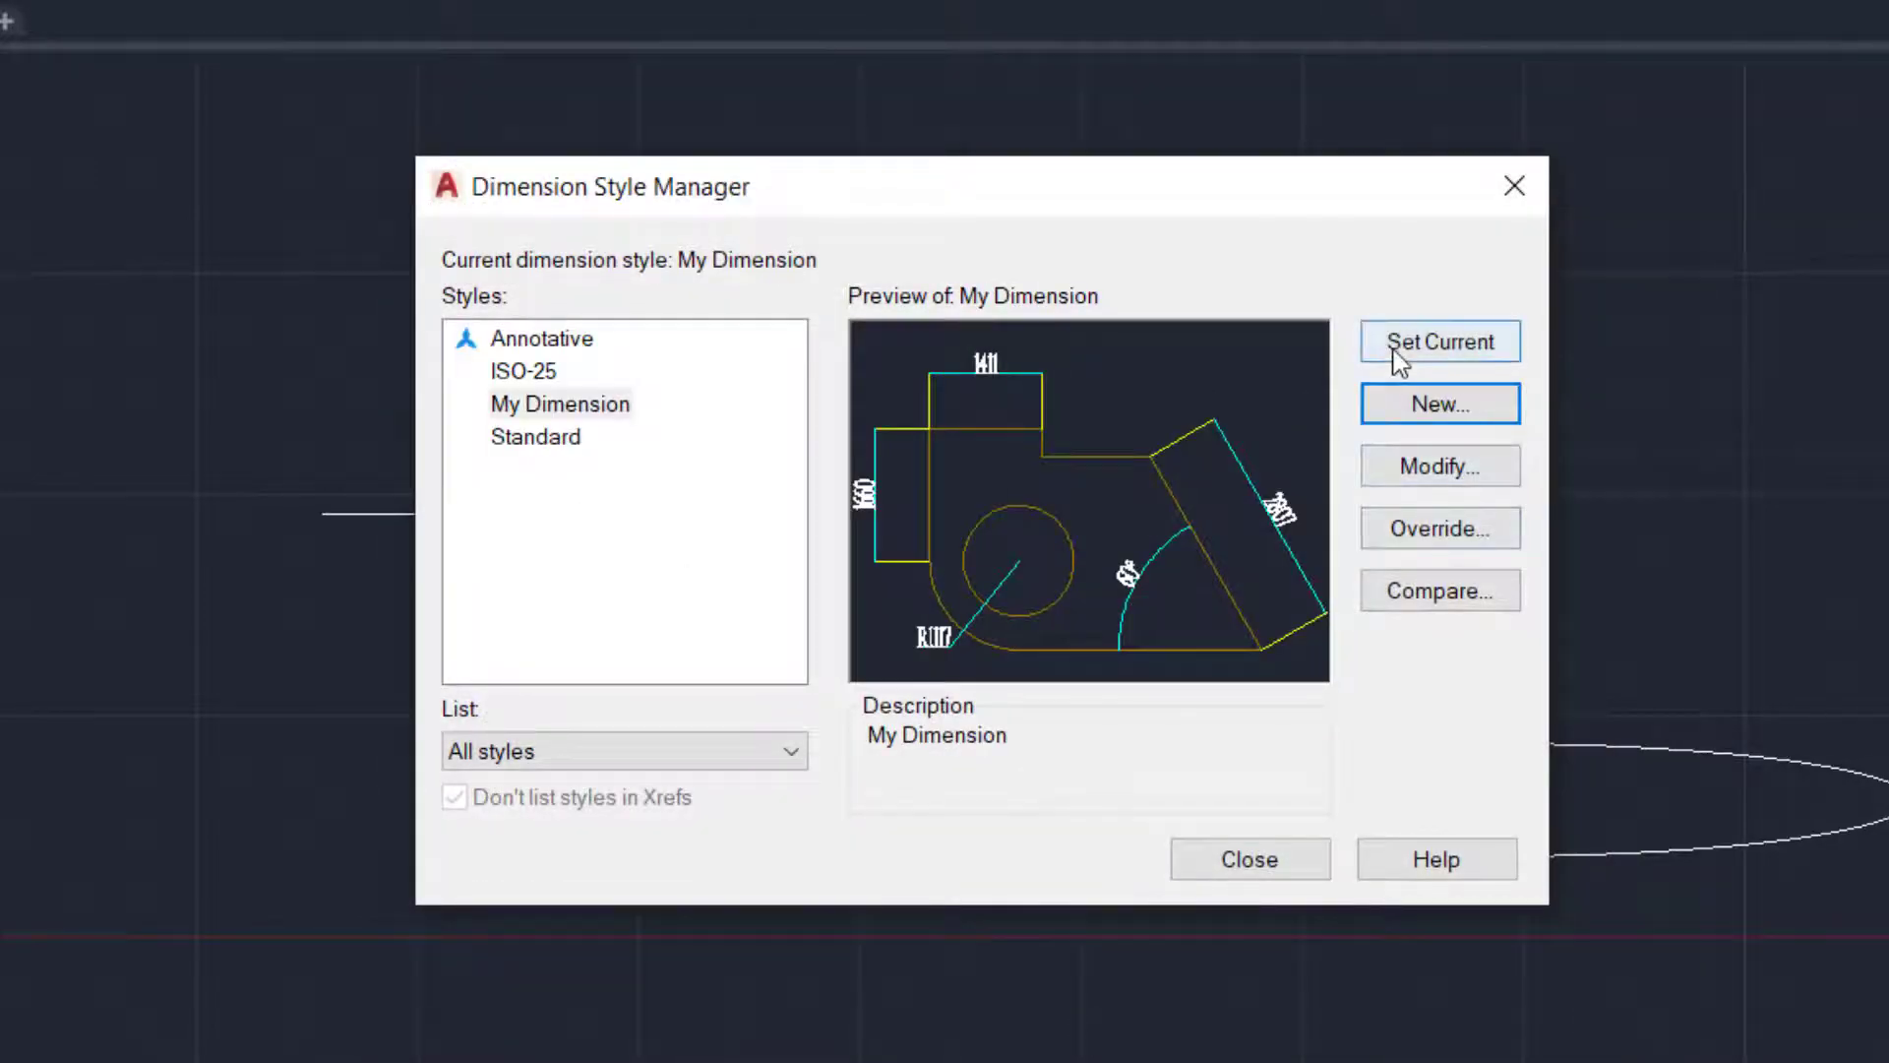
click(547, 410)
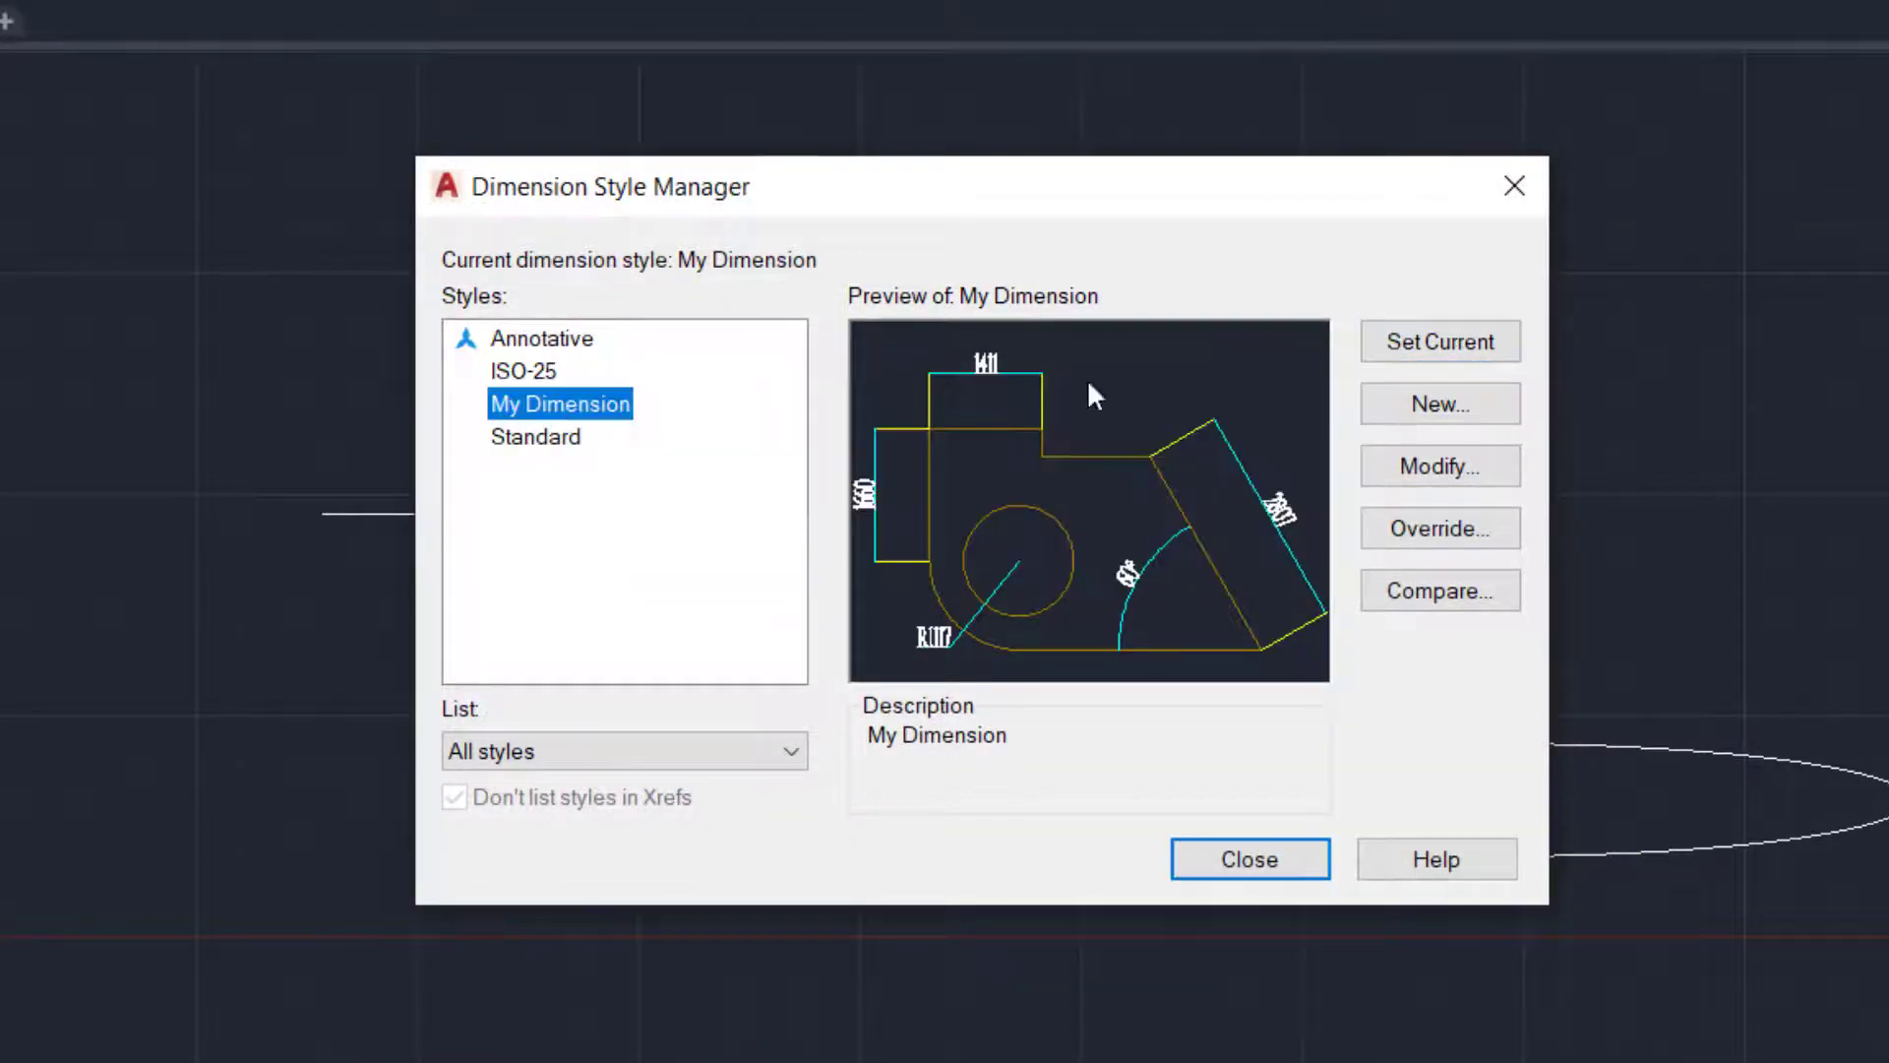
click(1432, 362)
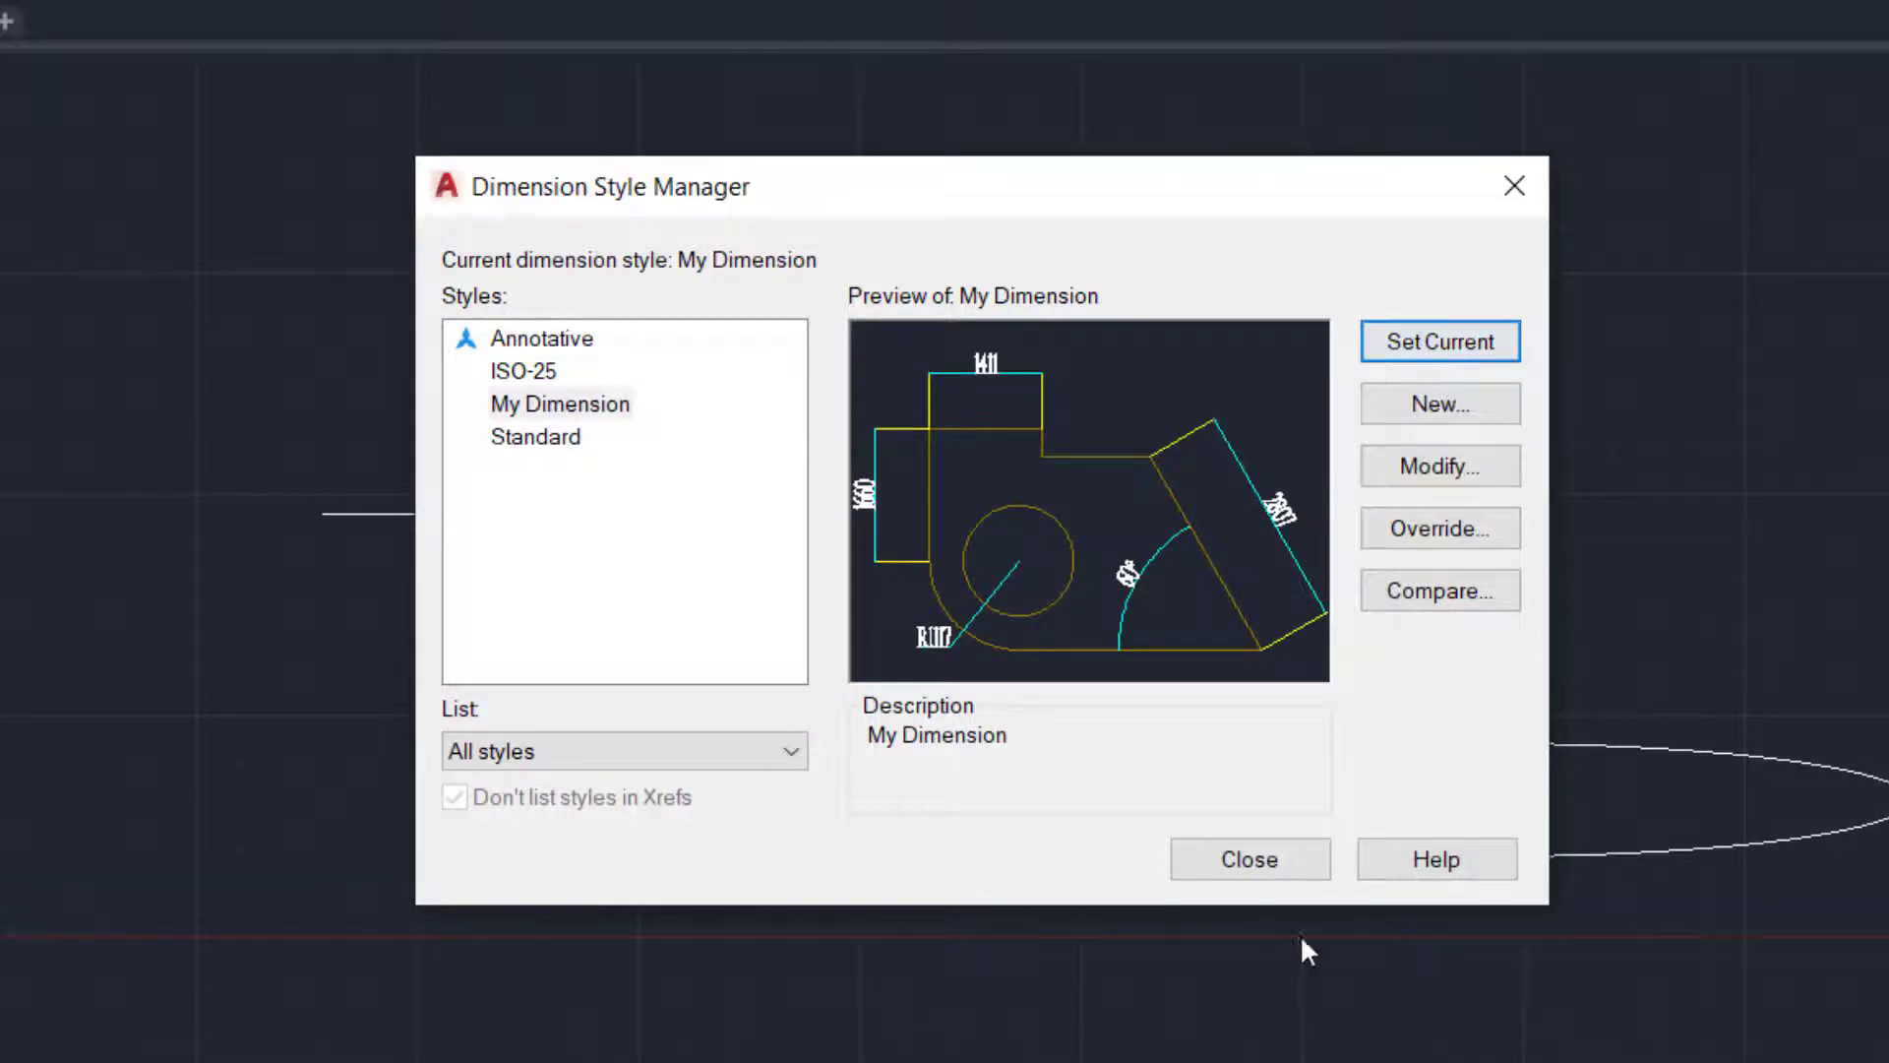
click(1257, 870)
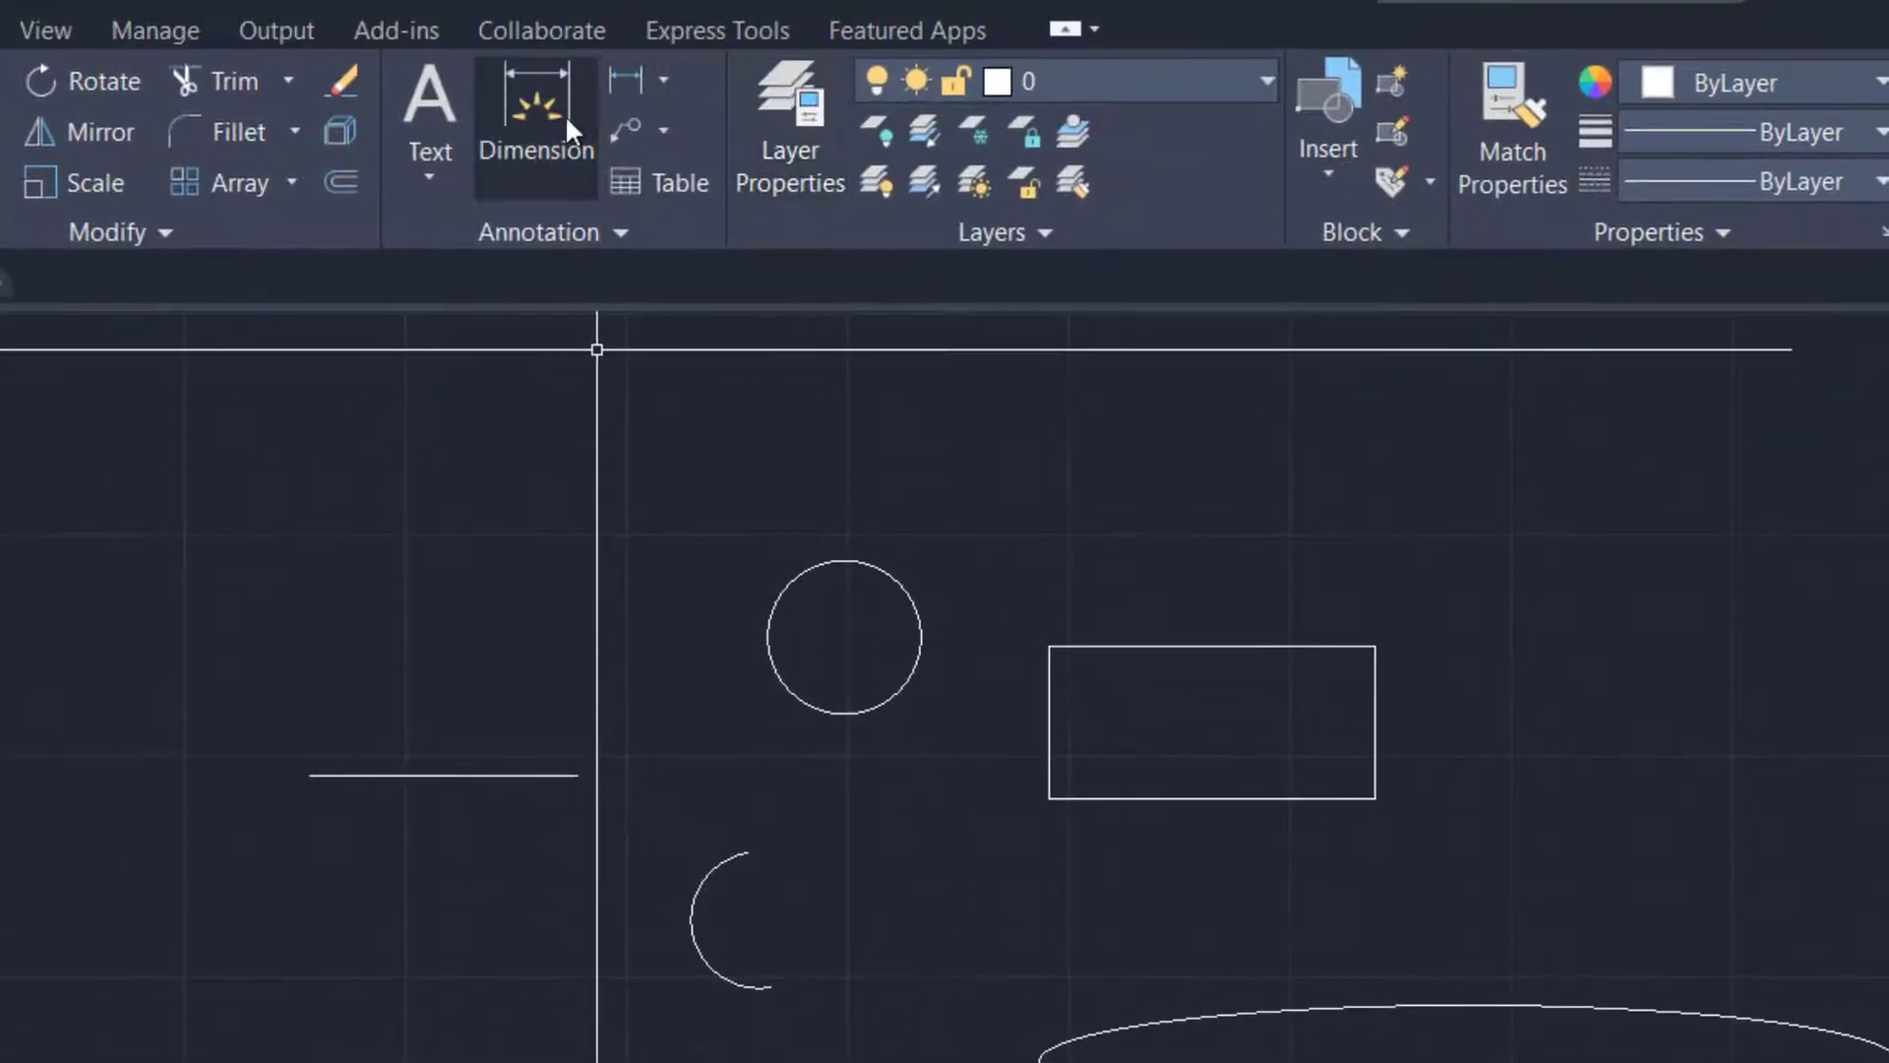
Add a linear dimension between the two endpoints of the horizontal line, placing the dimension line just above it
click(665, 81)
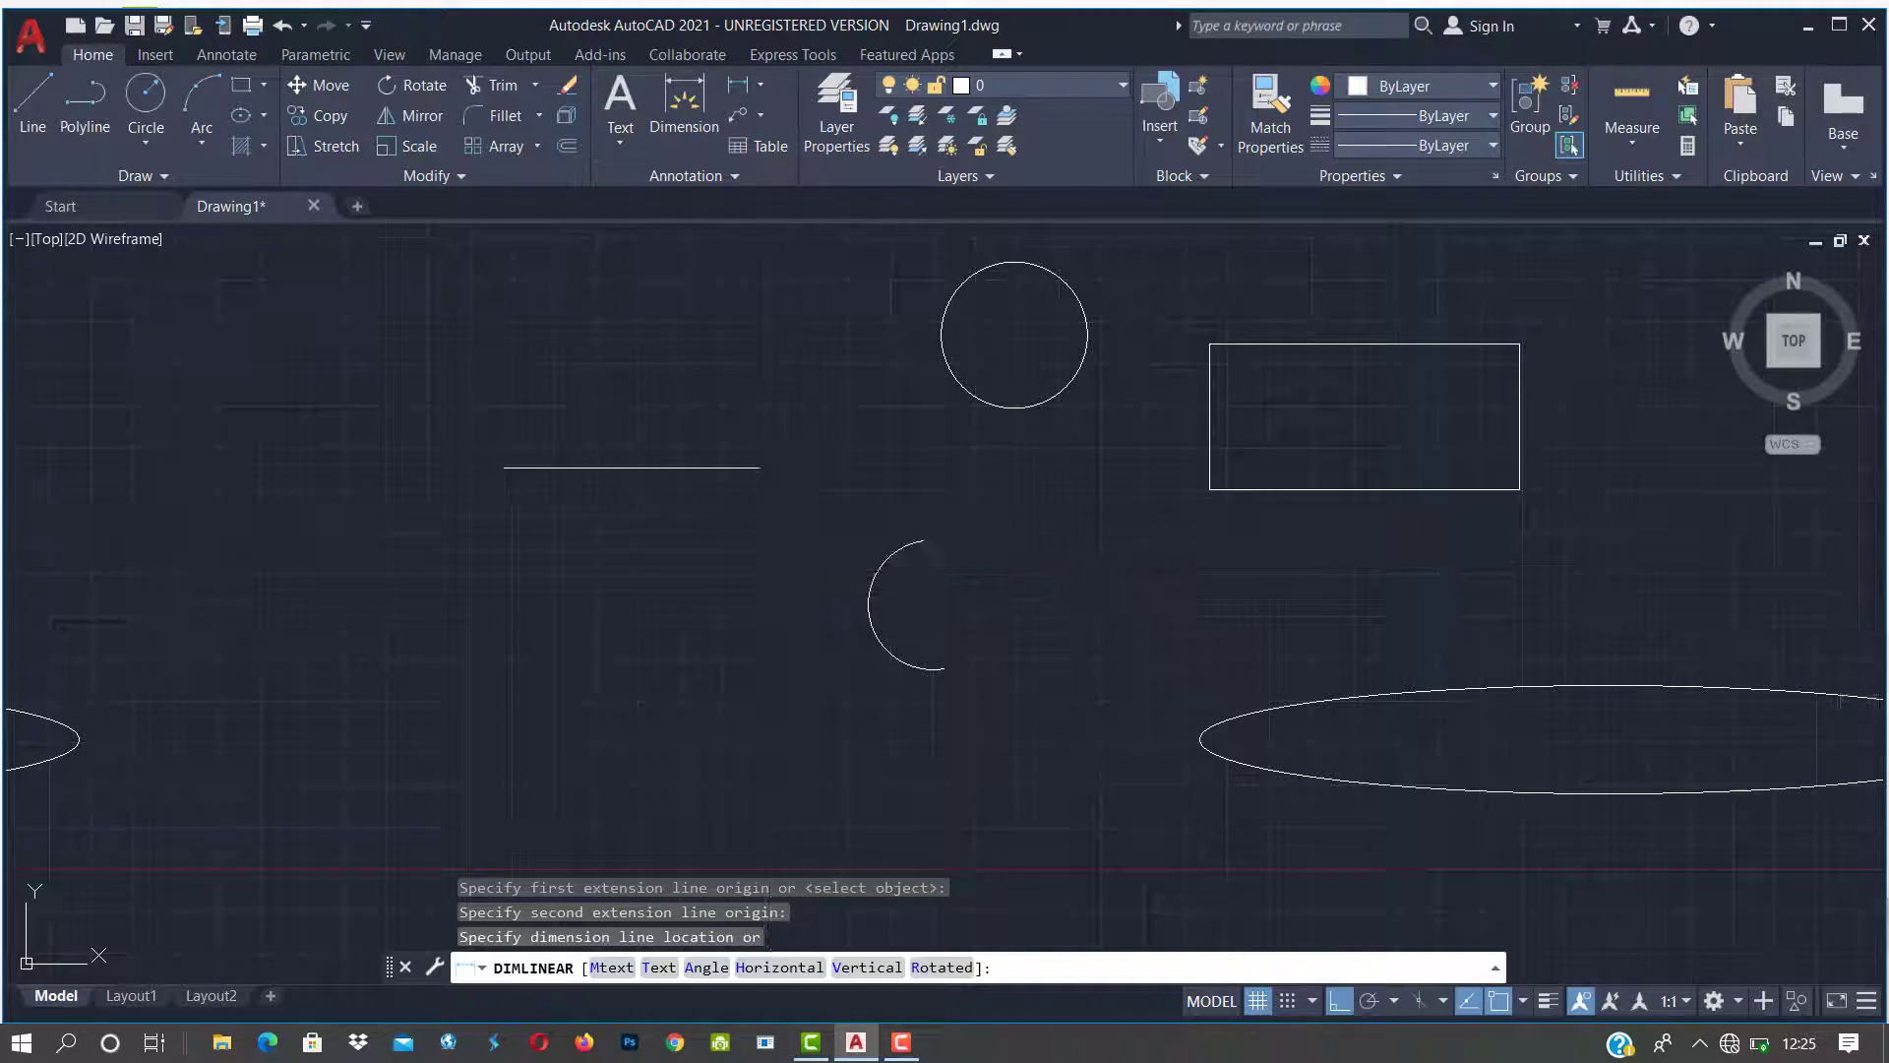
key(Escape)
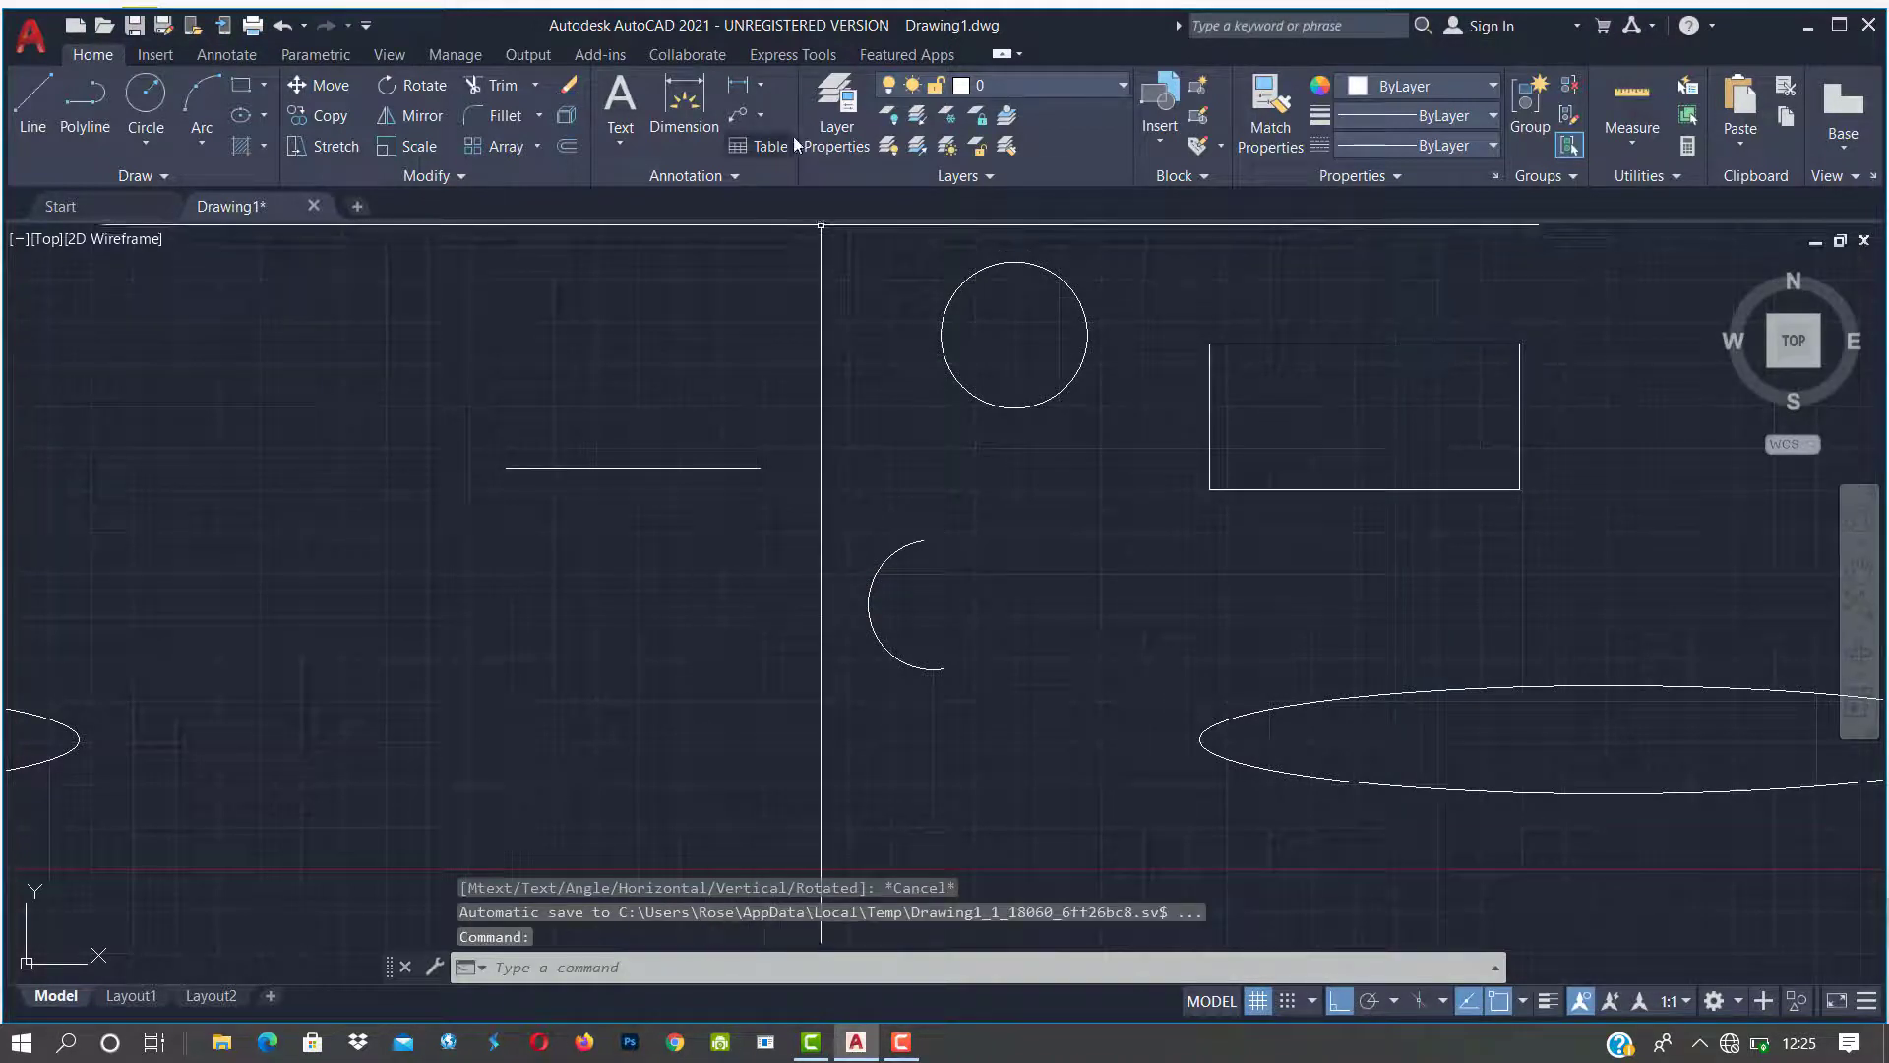
click(759, 72)
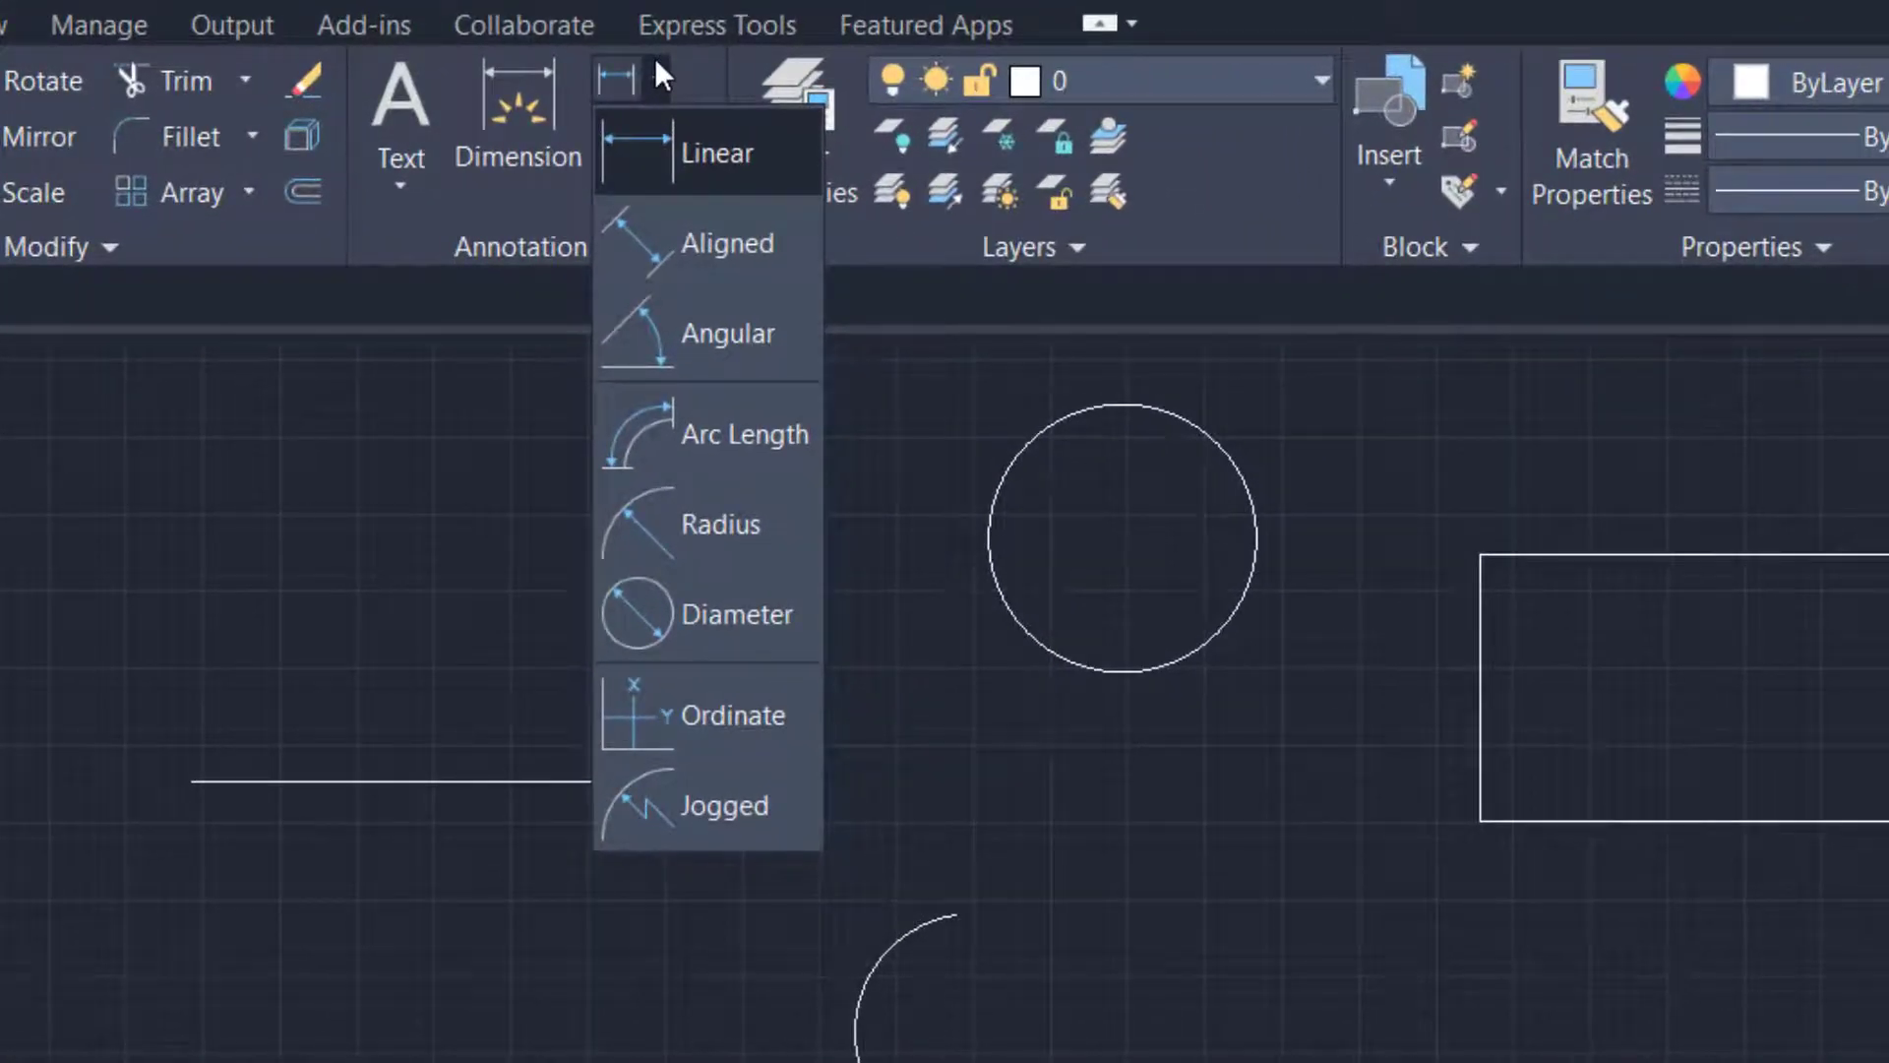
click(699, 171)
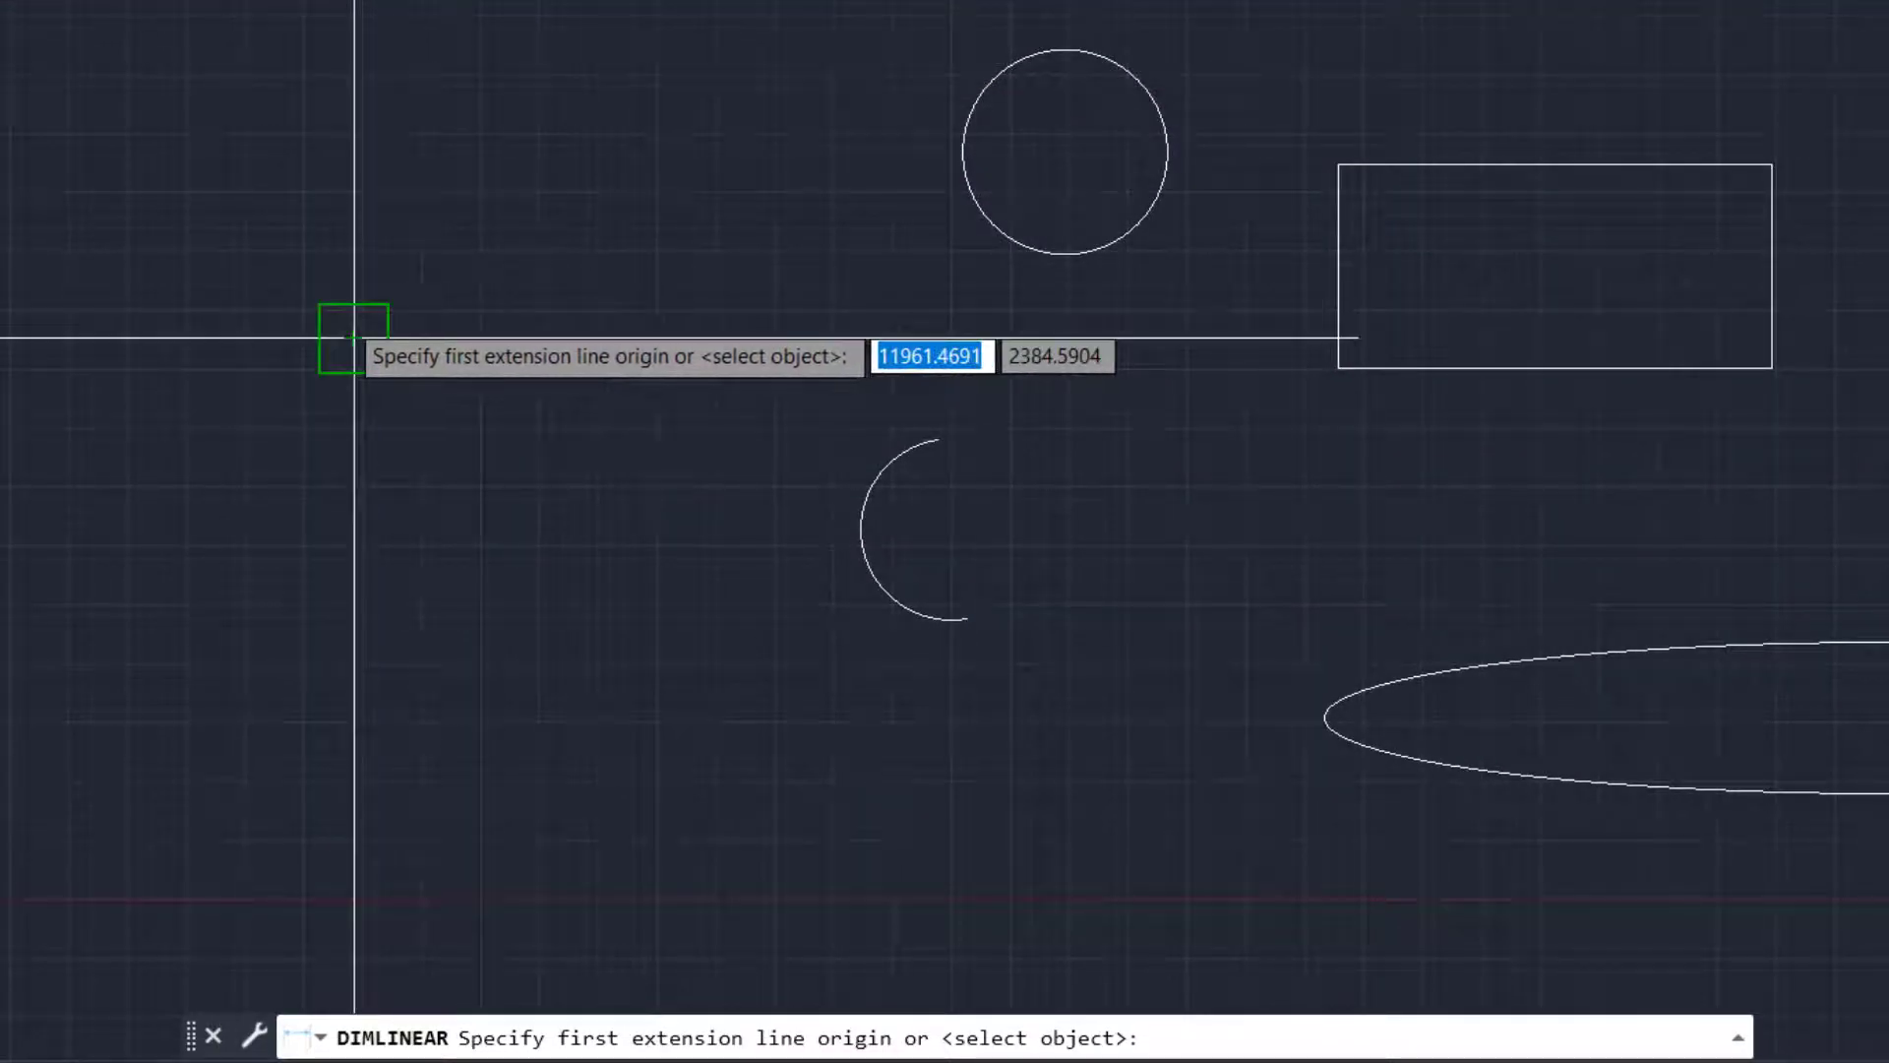
scroll(354, 338, up, 2)
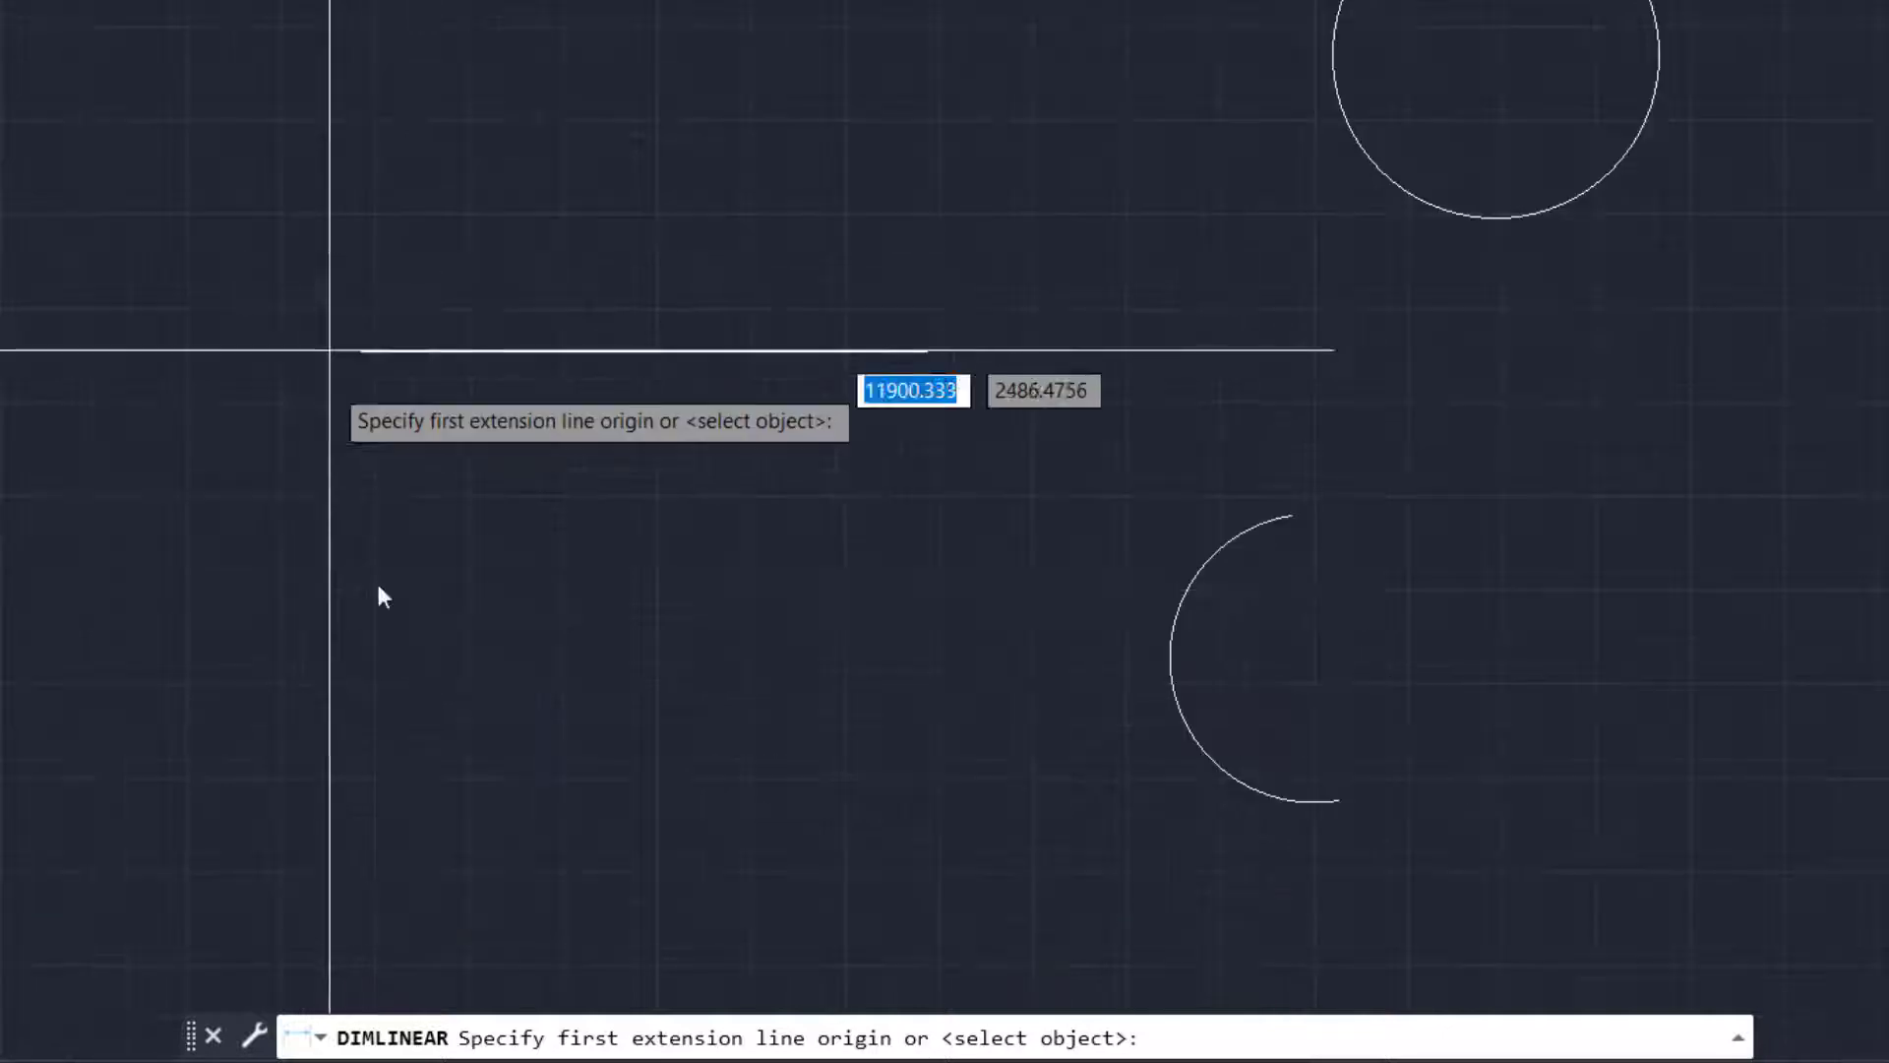
click(361, 349)
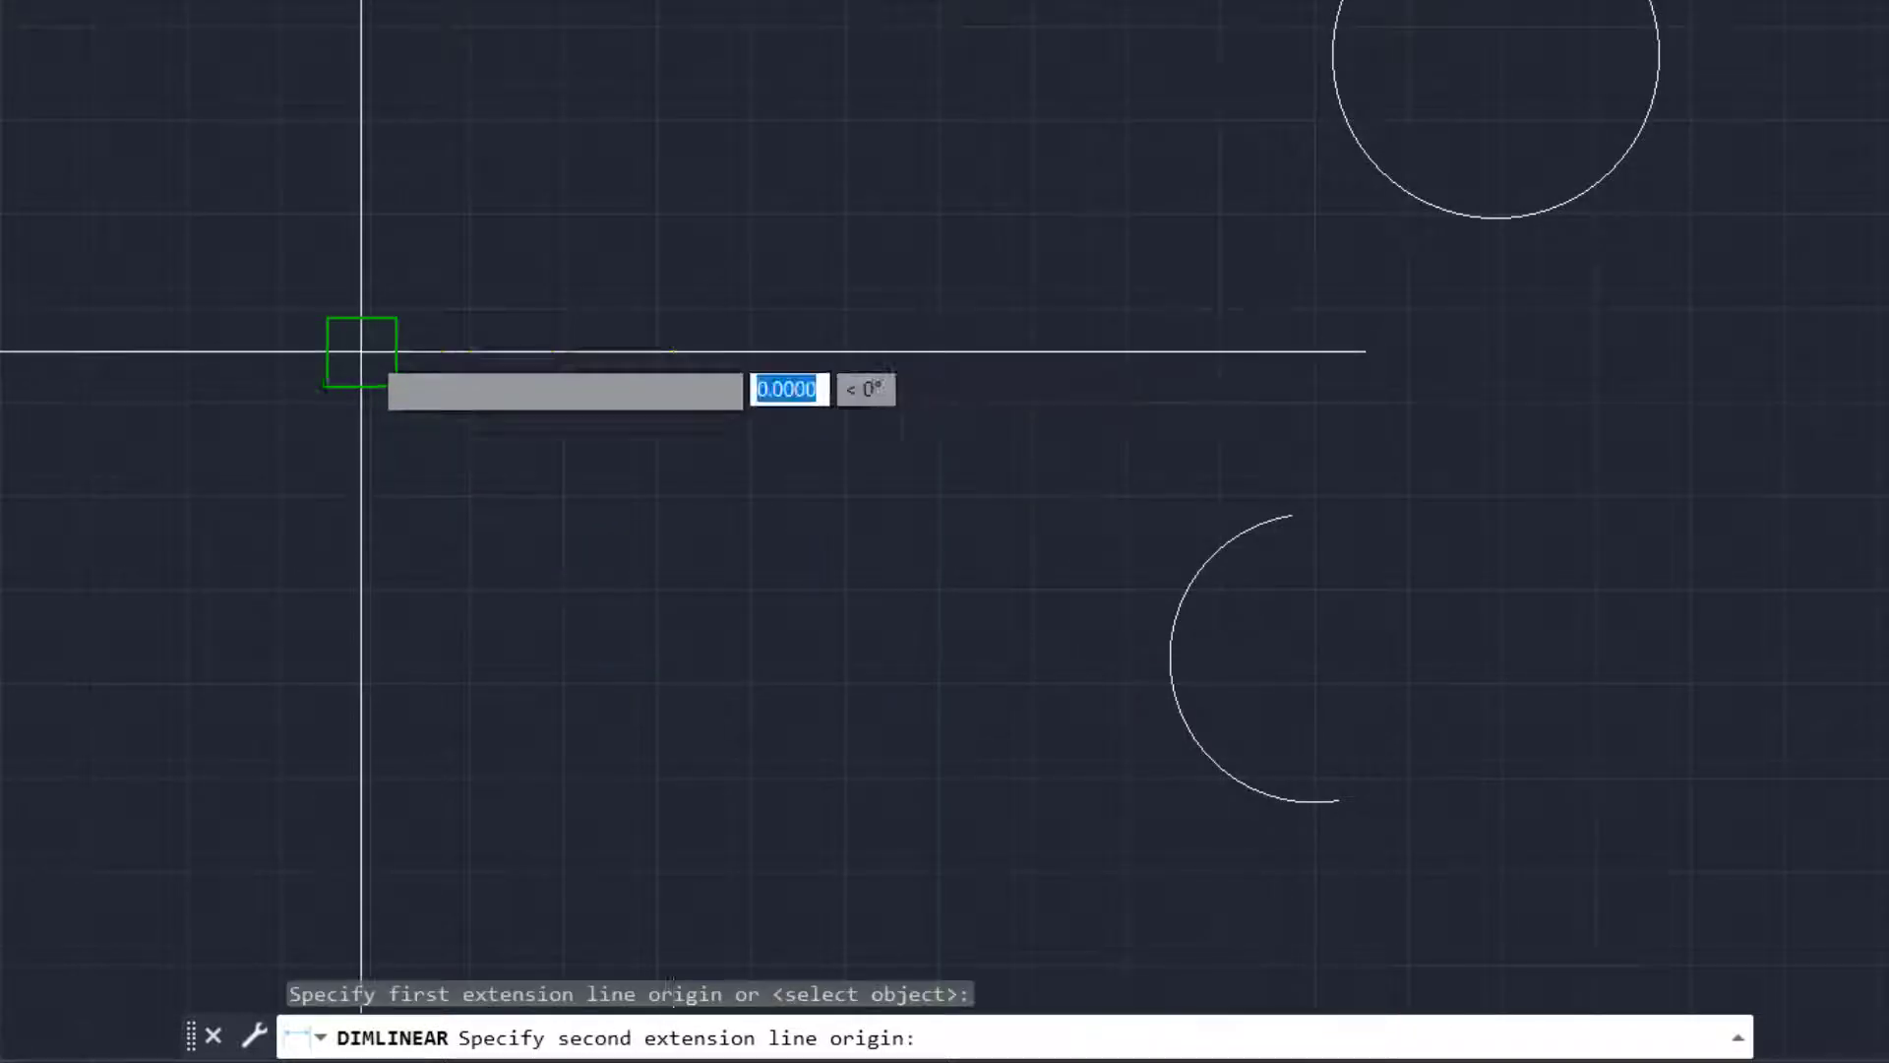
click(923, 350)
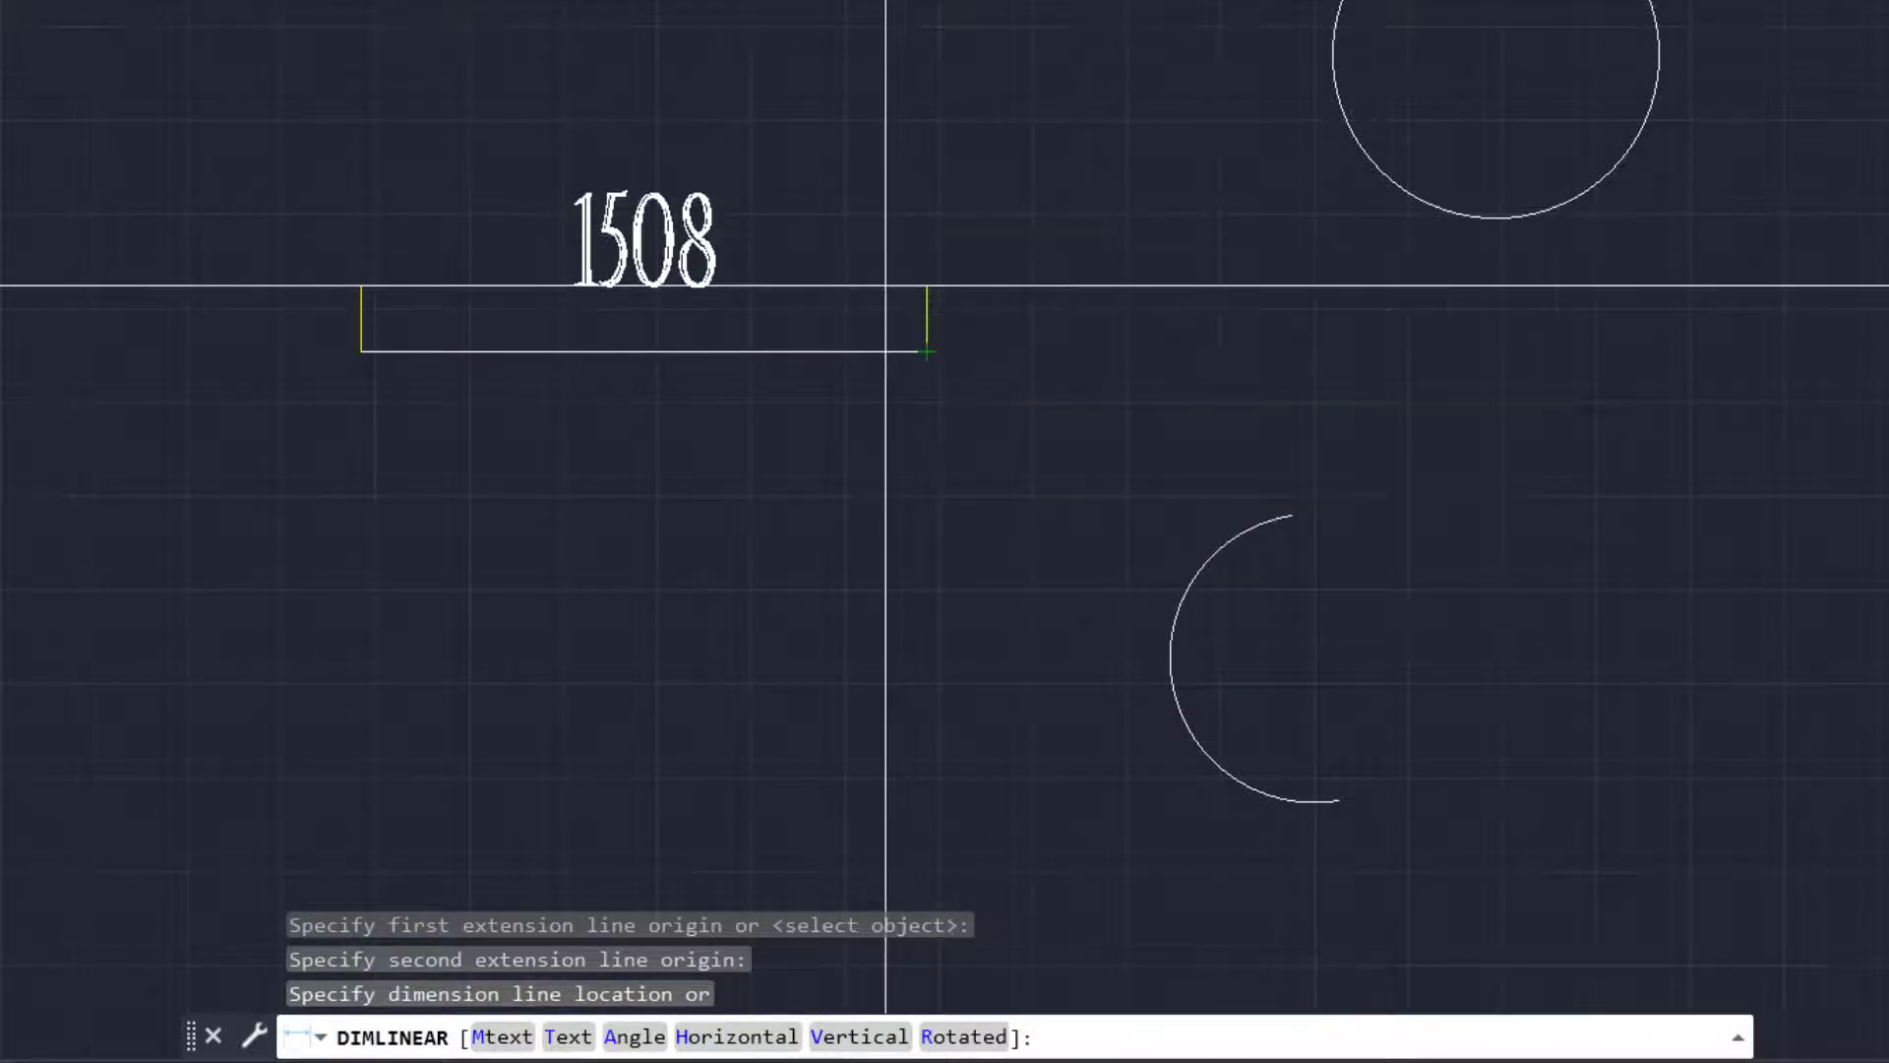
click(885, 284)
scroll(516, 254, down, 4)
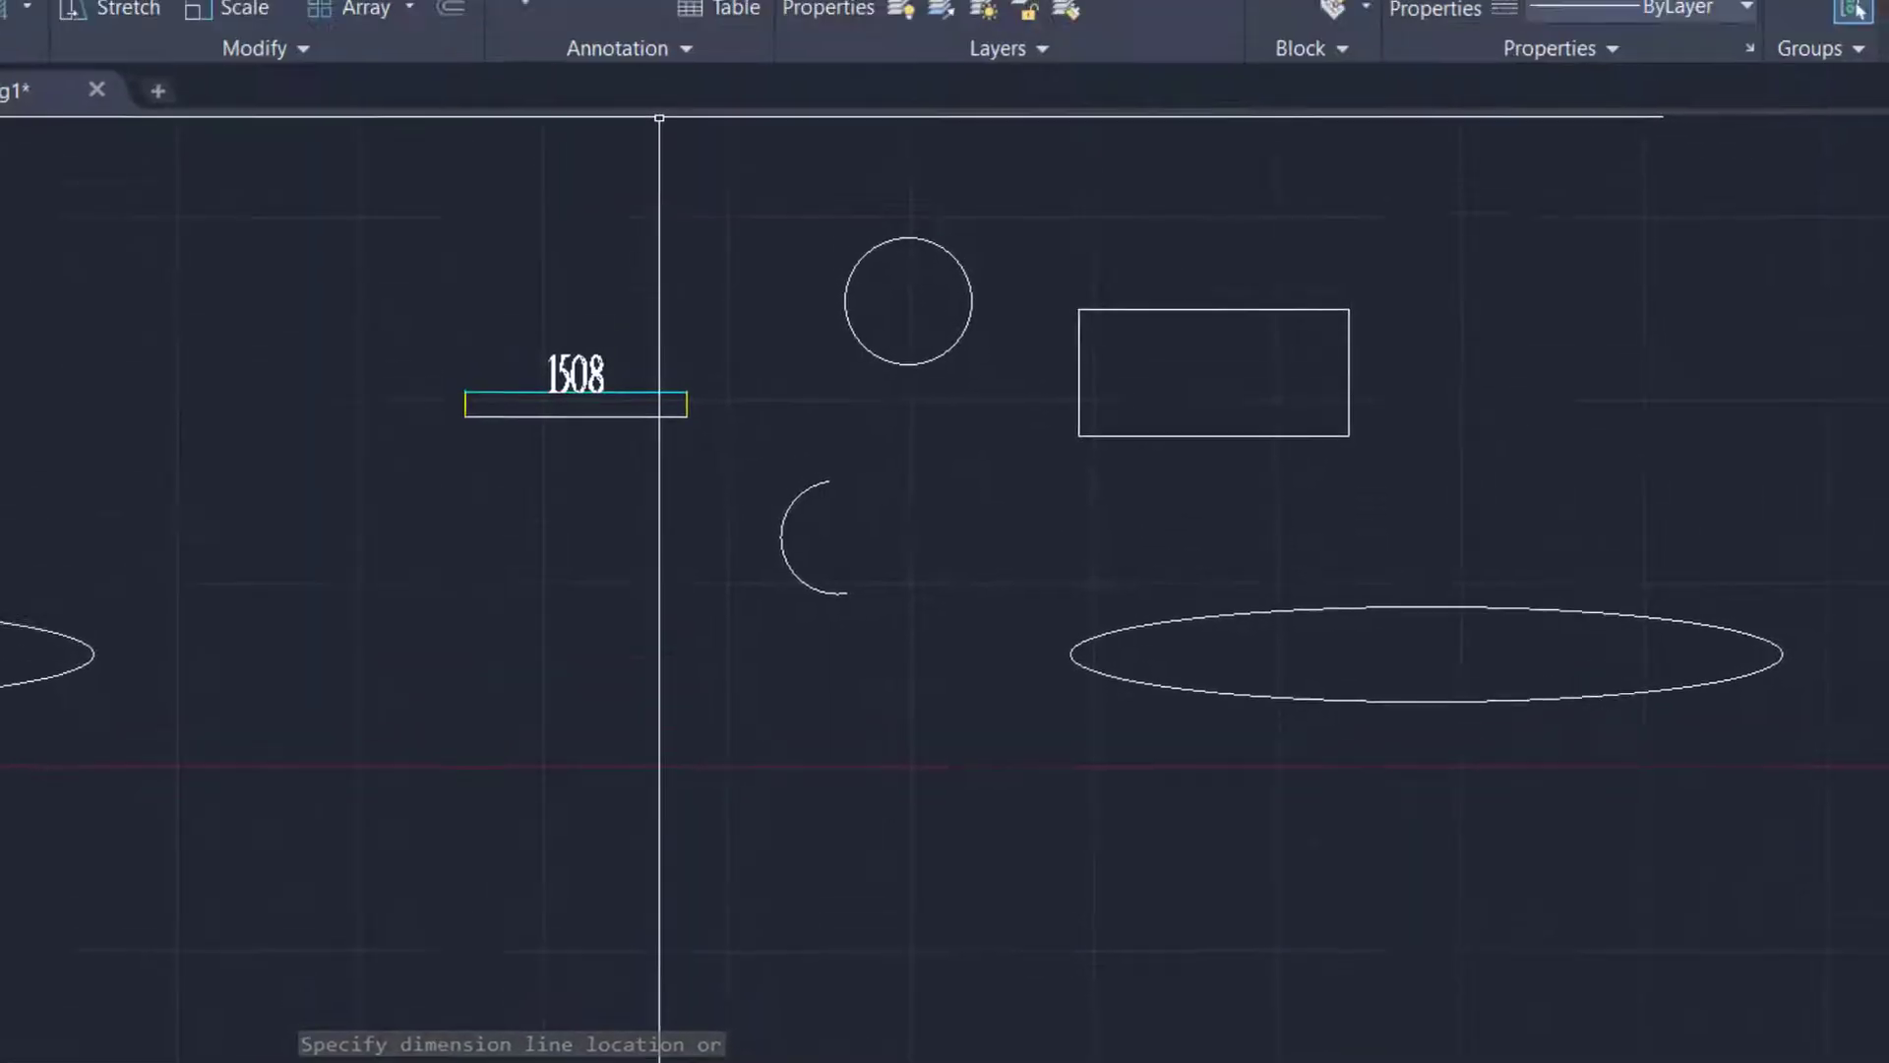
click(741, 120)
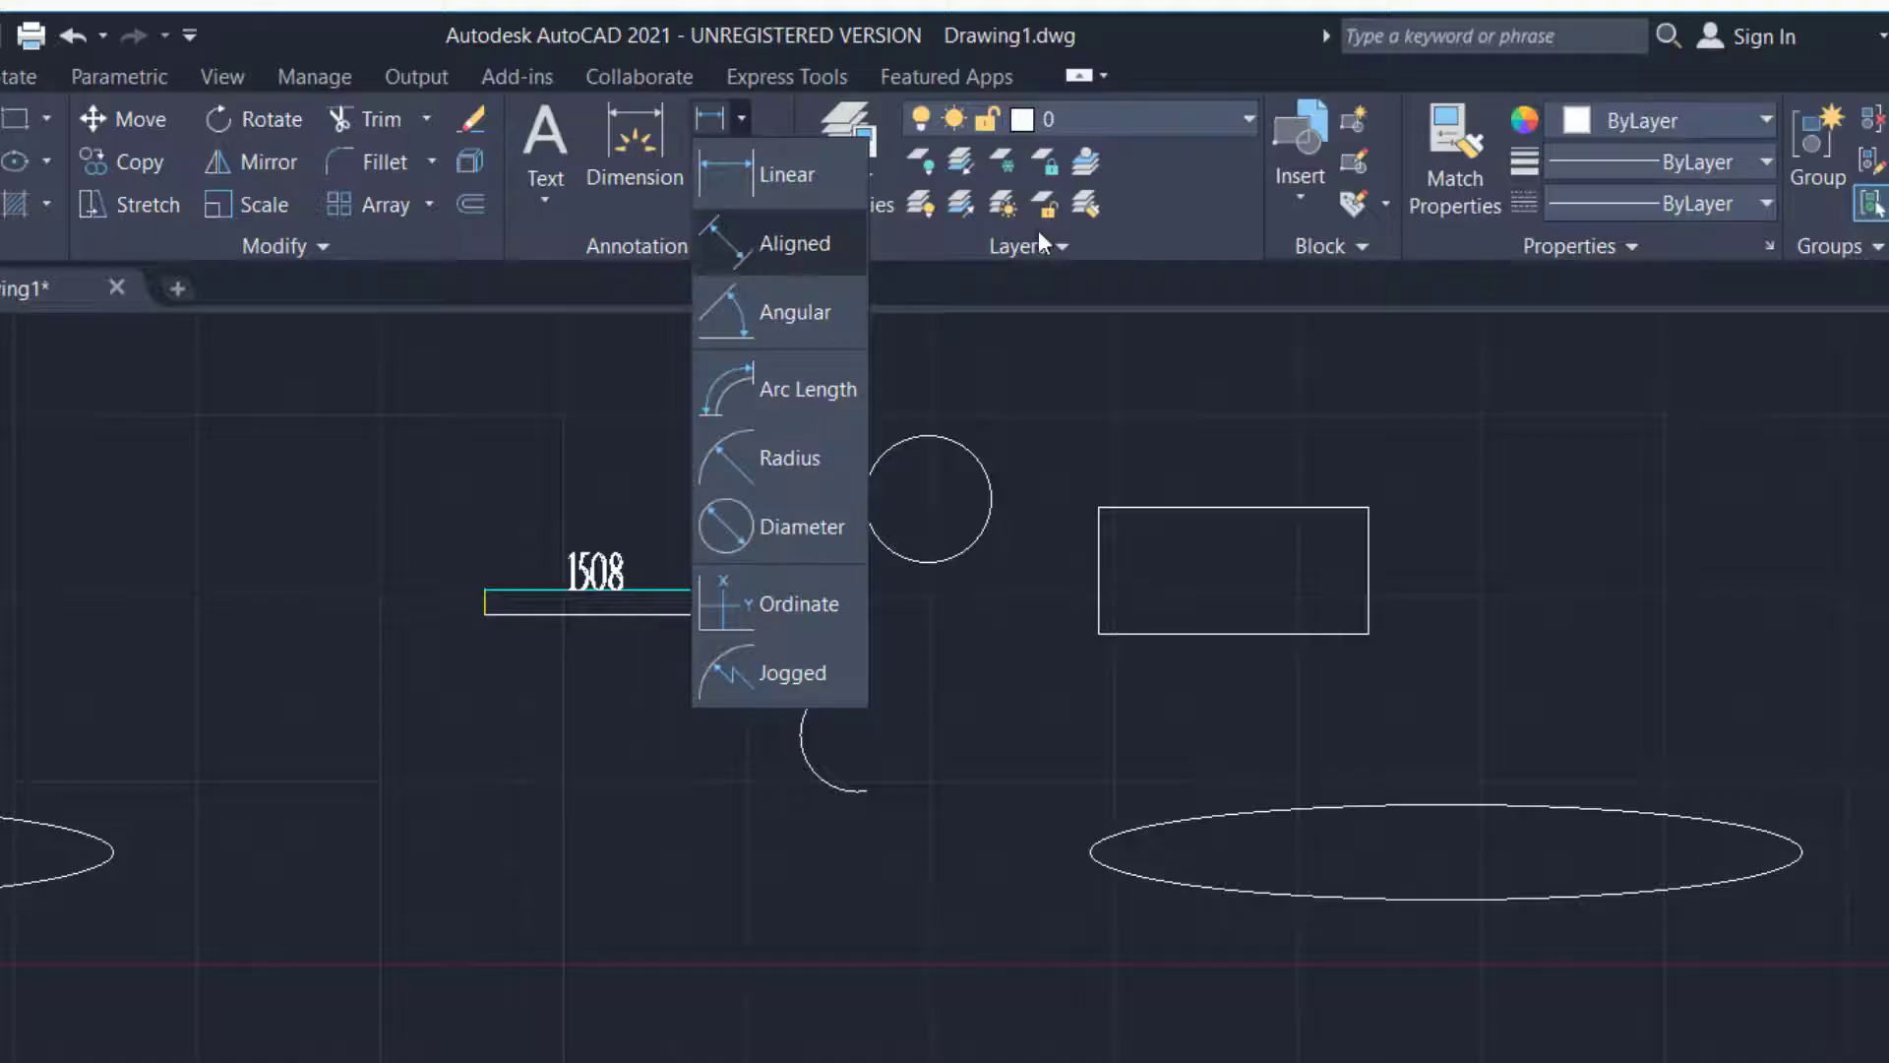
click(1025, 728)
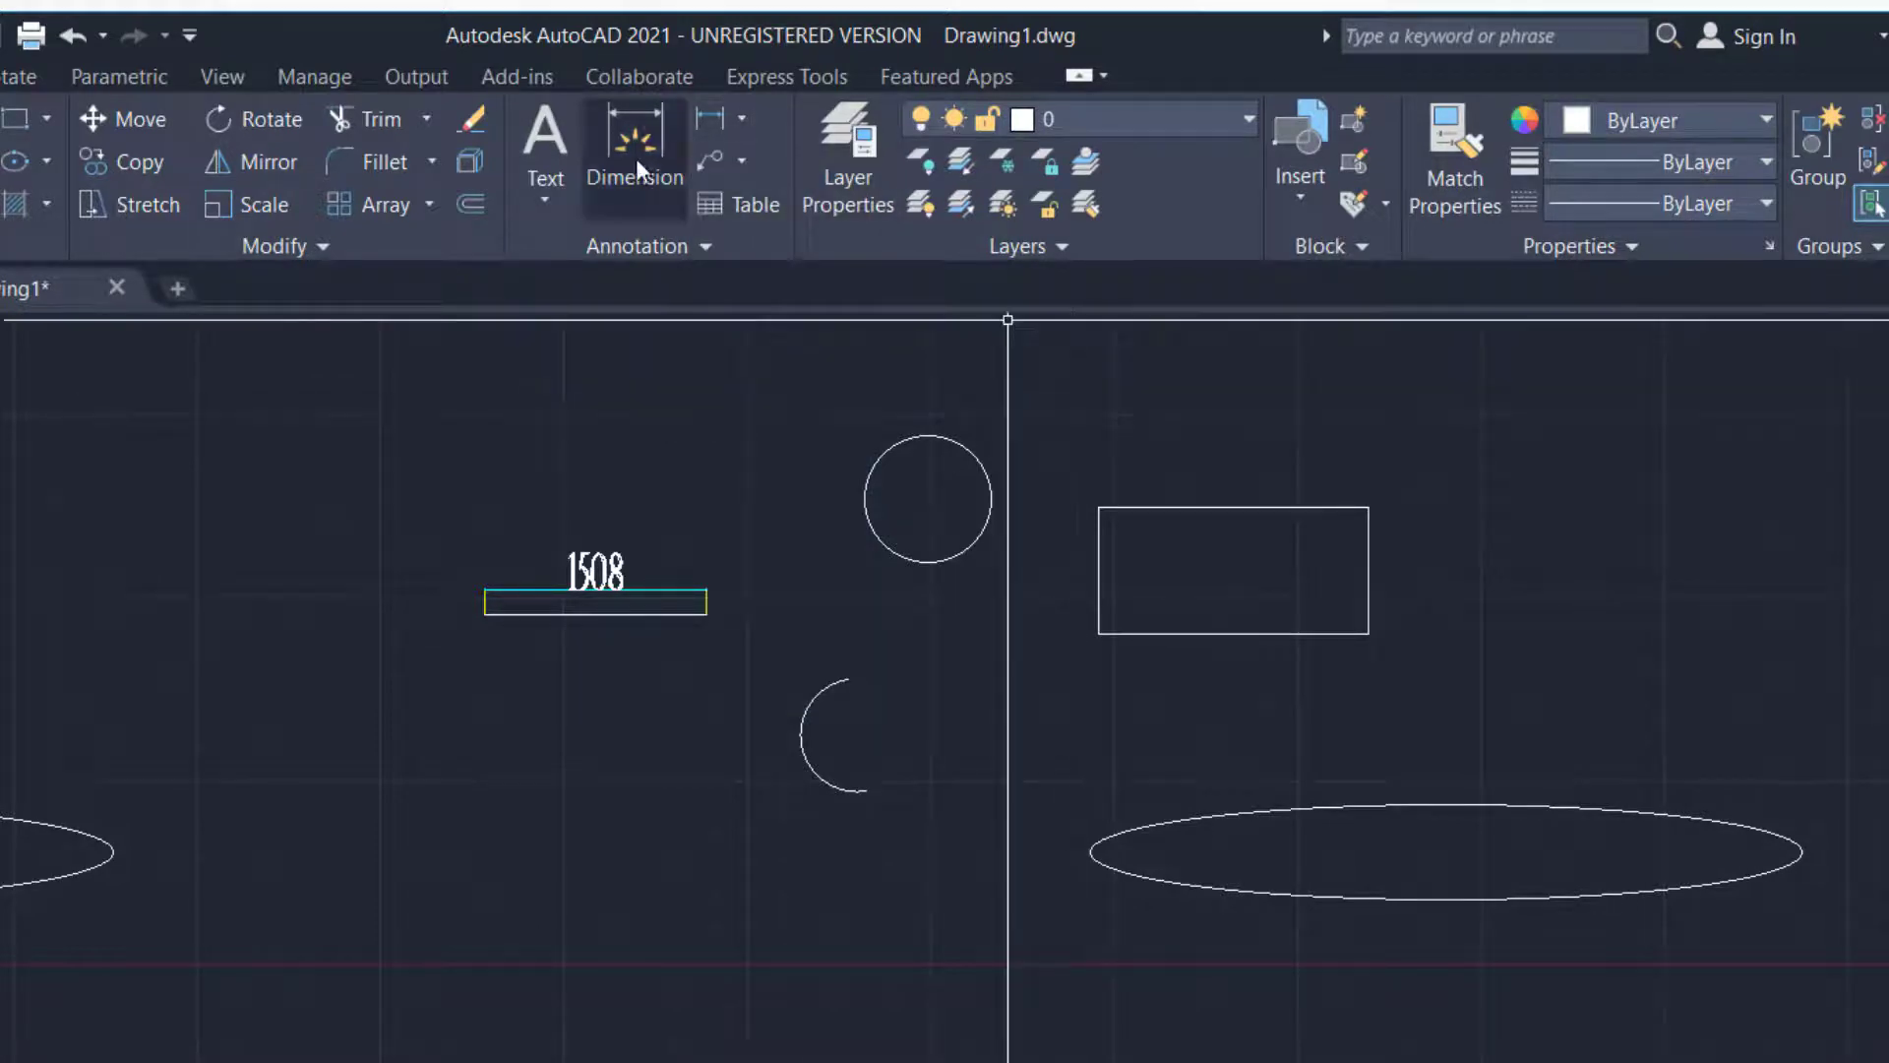
click(0, 138)
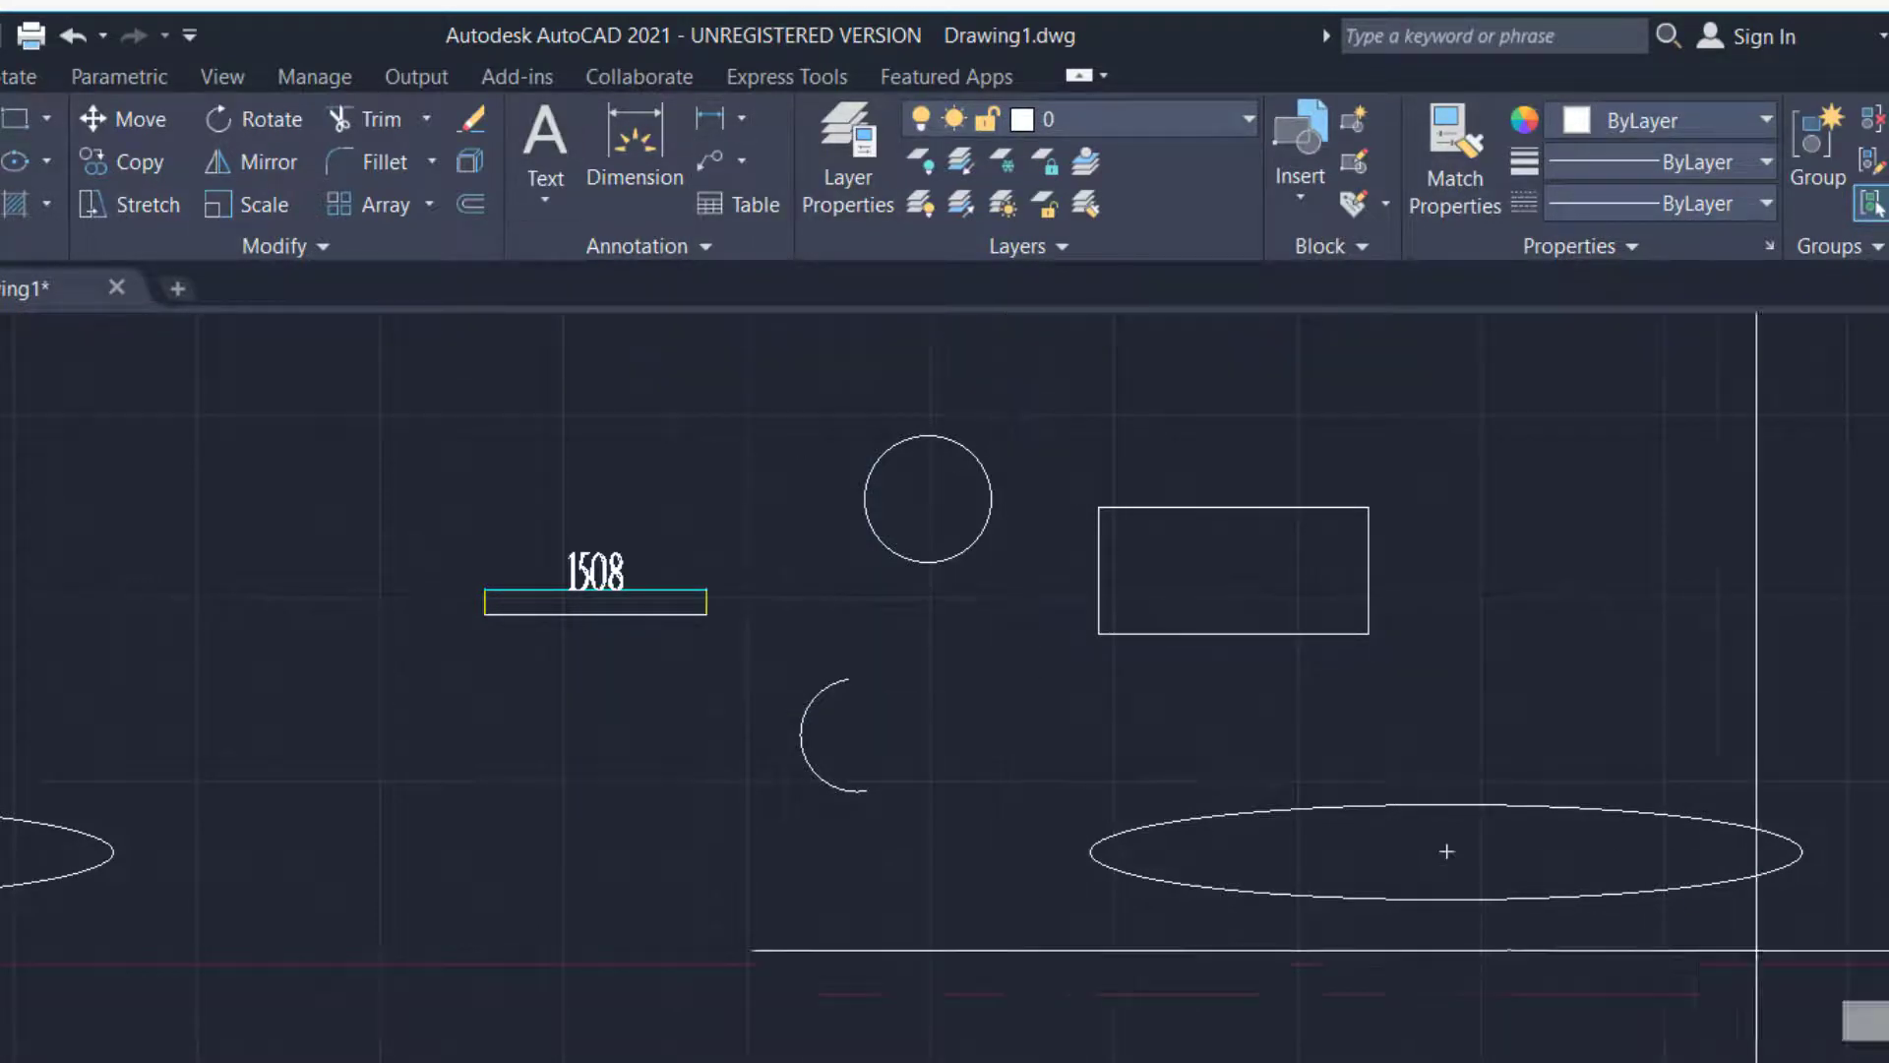
Draw a diagonal line across the rectangle from its upper-left corner to its lower-right corner
click(1098, 508)
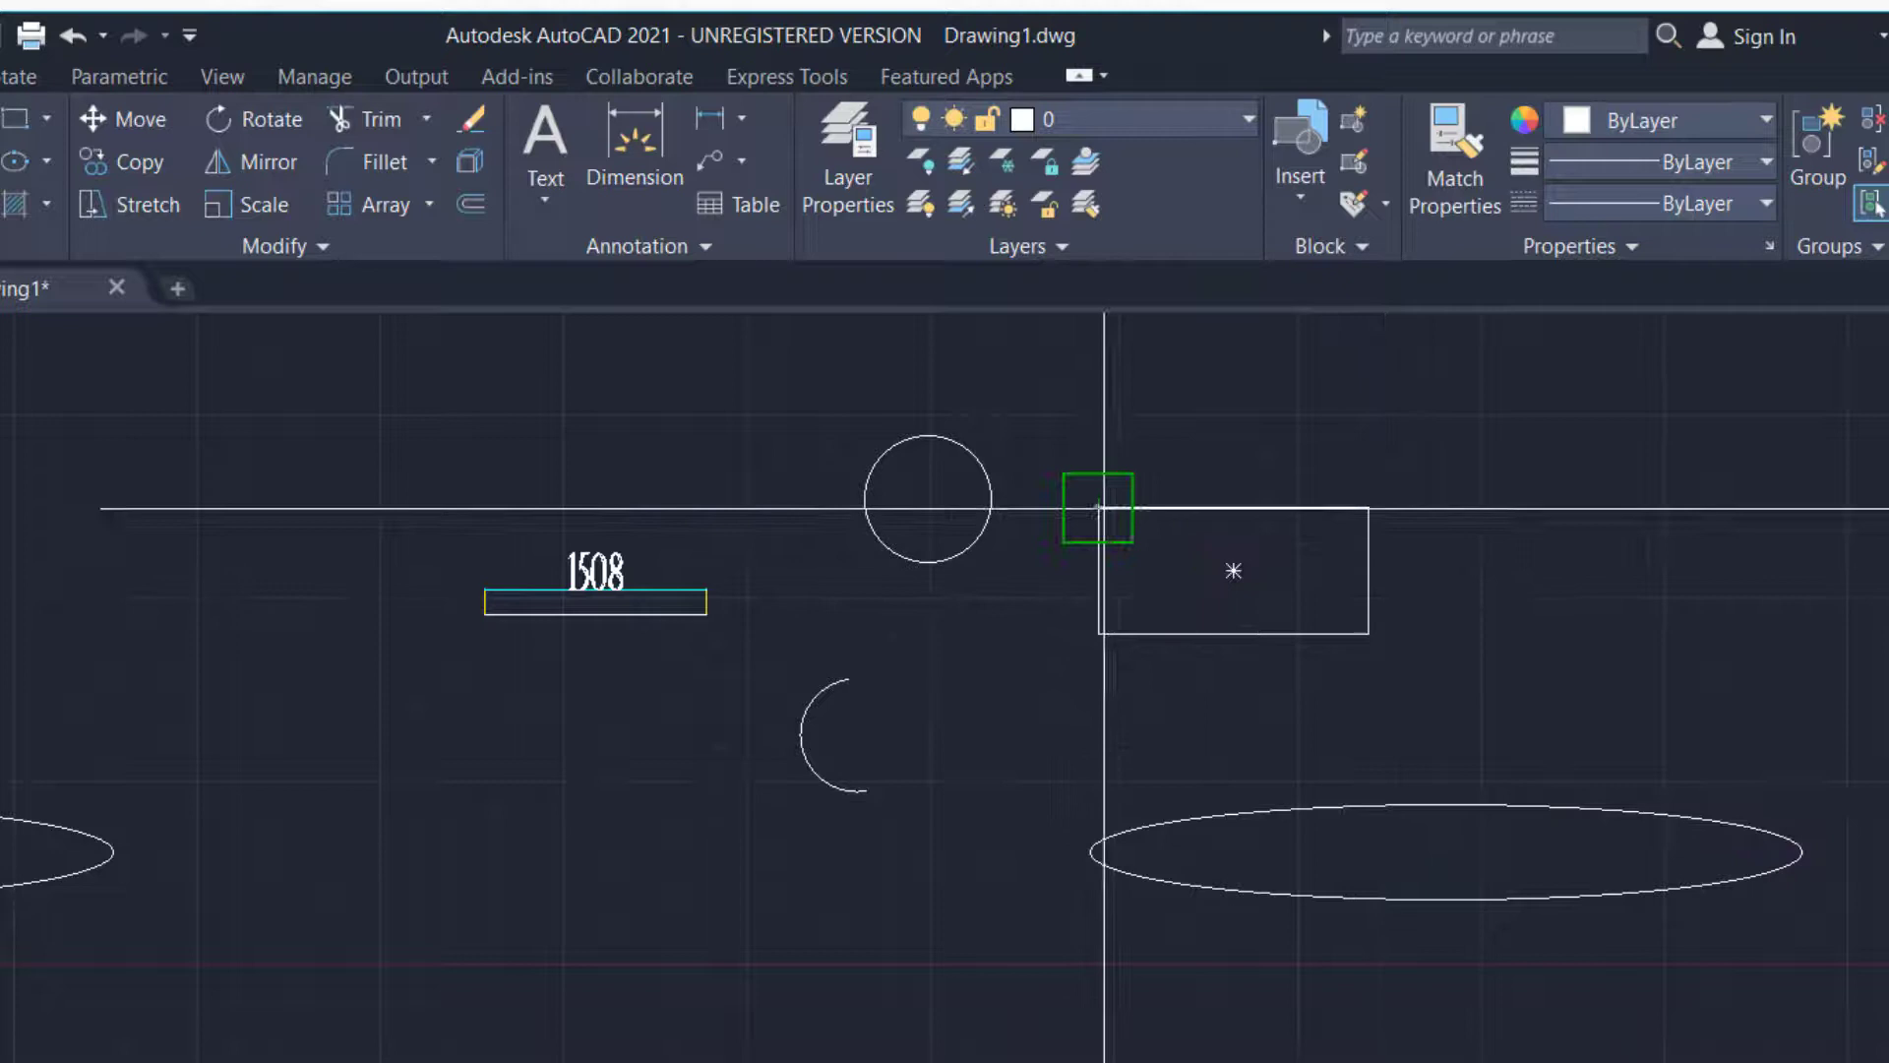
click(1369, 632)
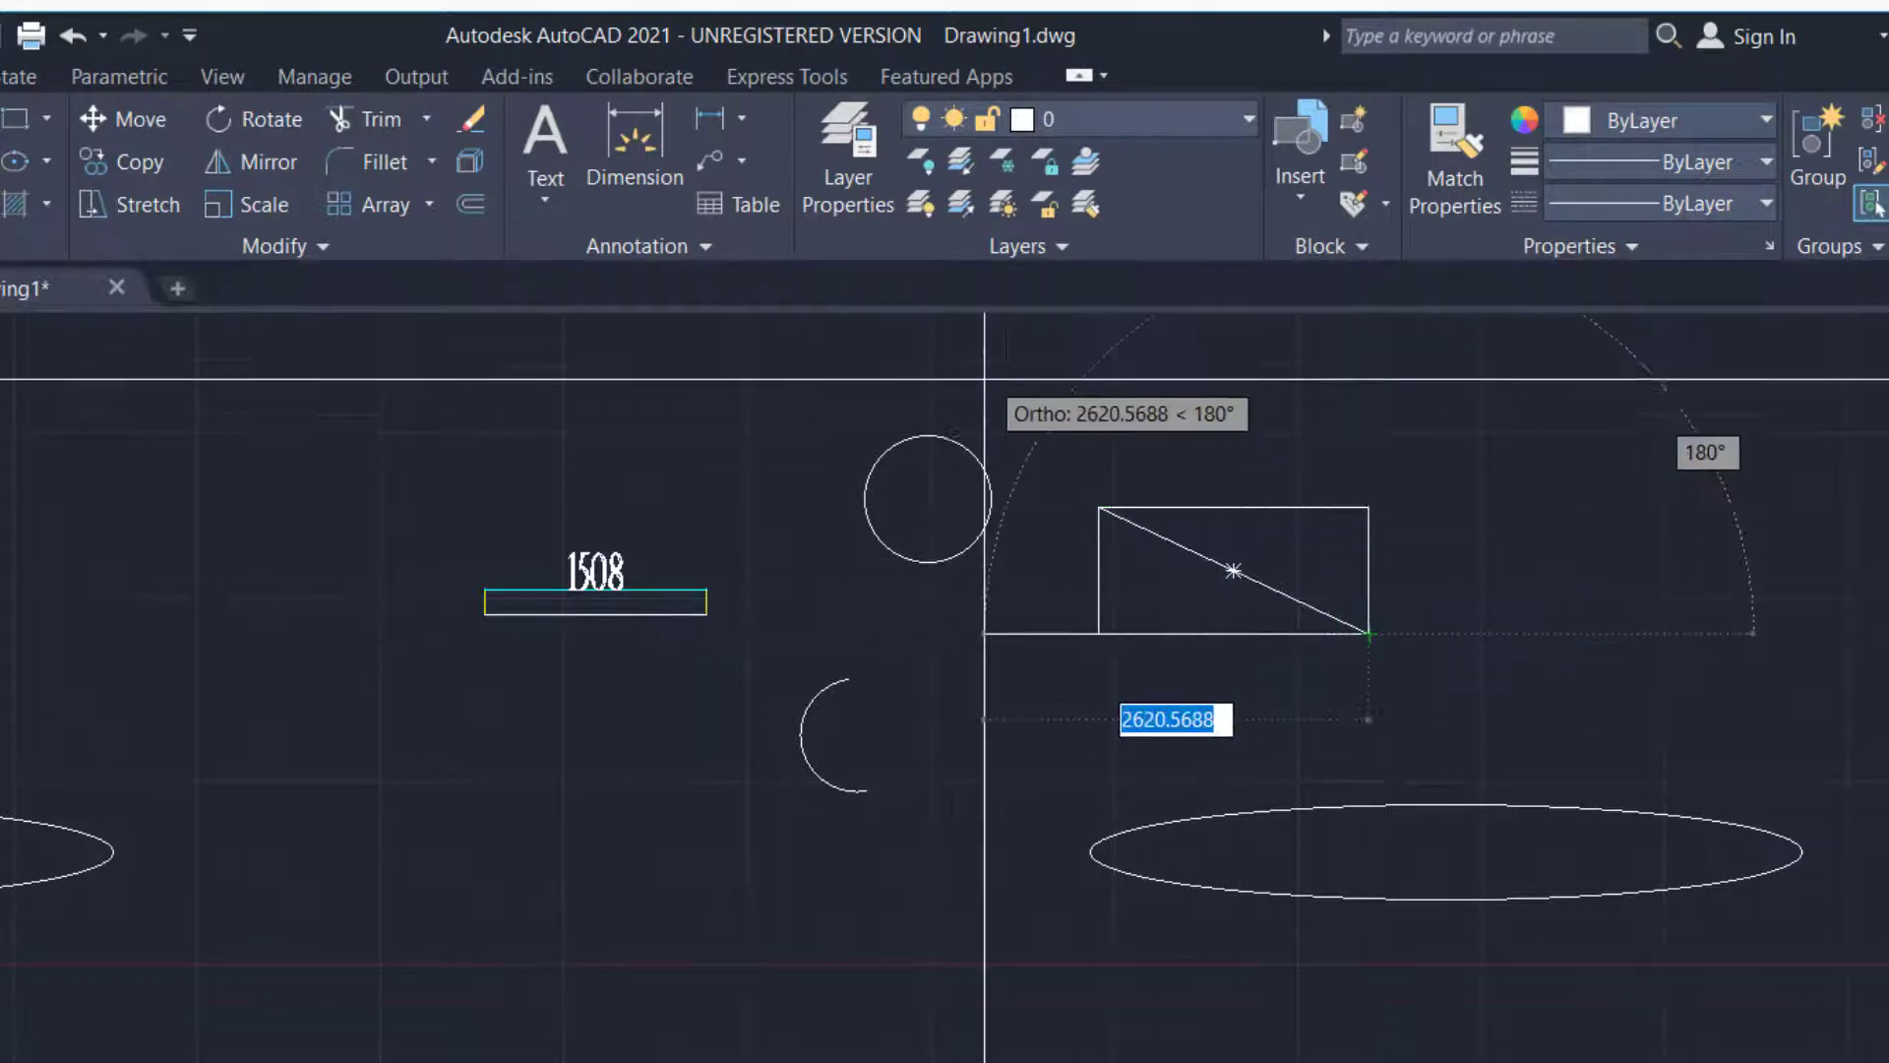
key(Escape)
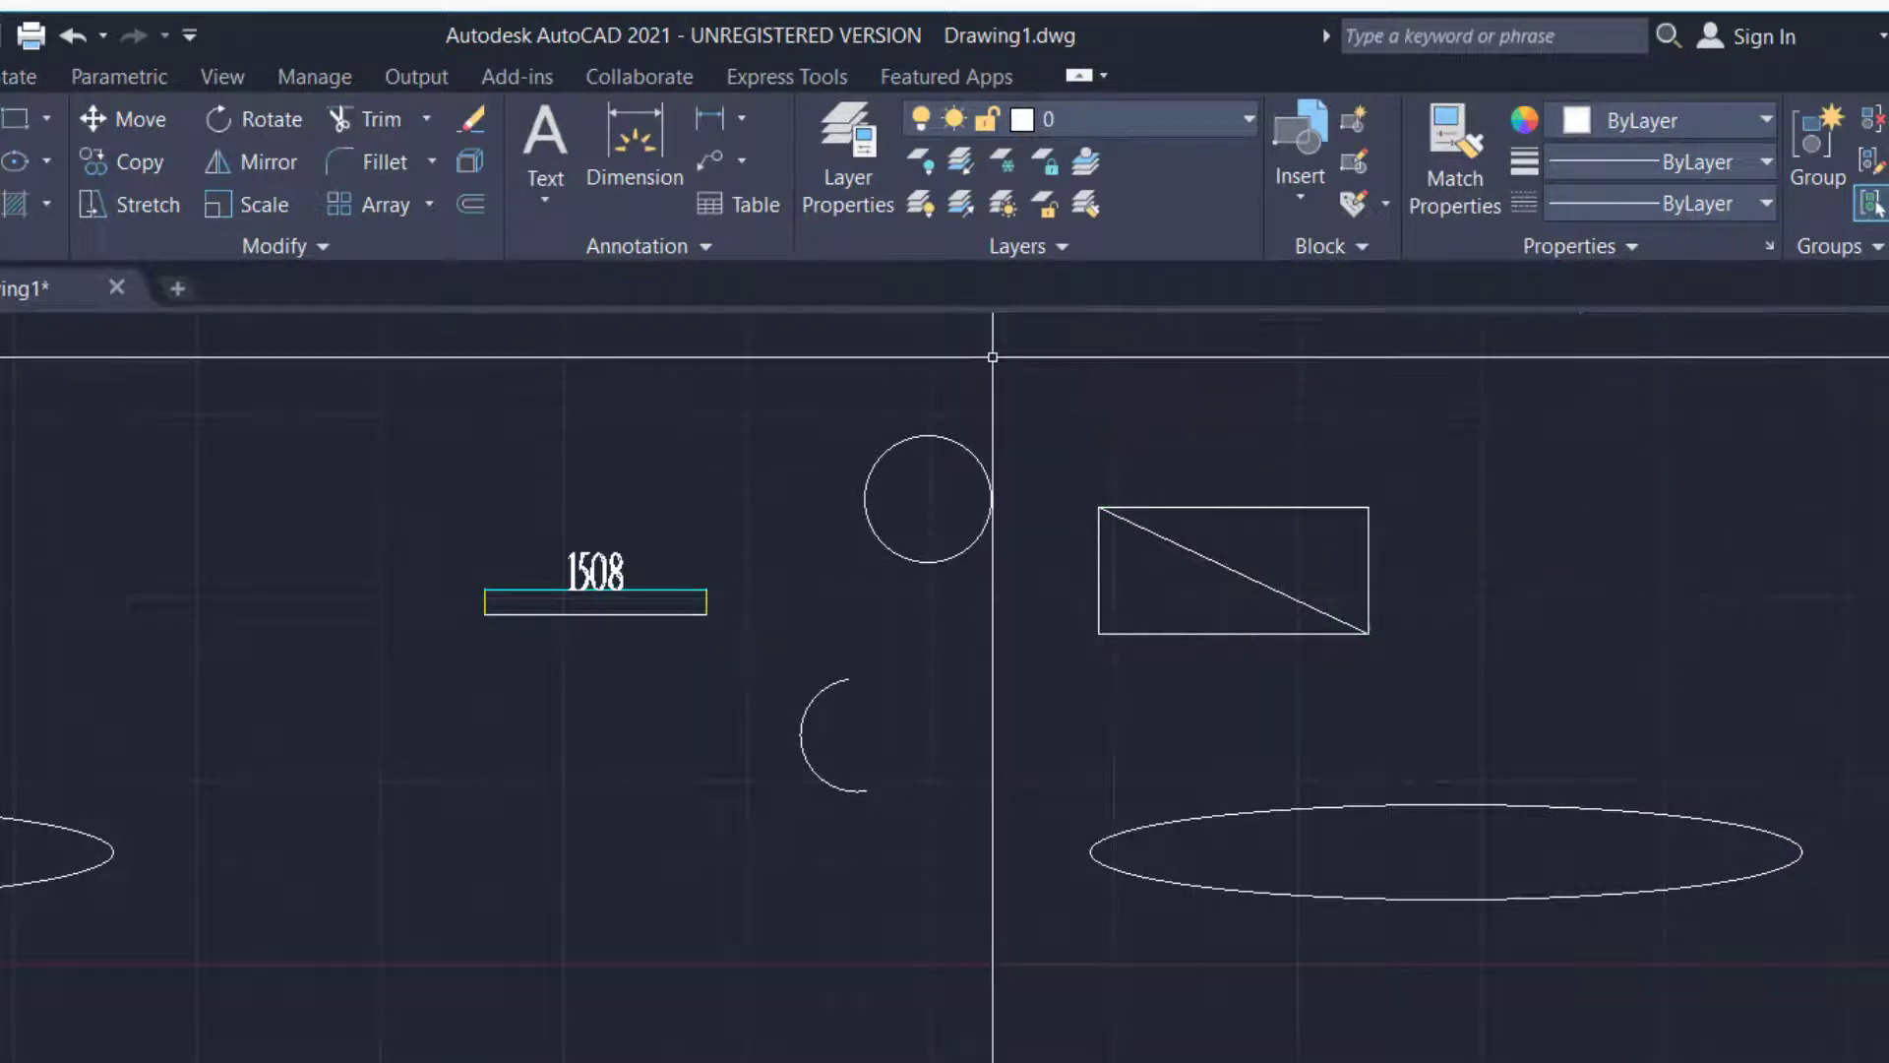
click(742, 117)
click(725, 170)
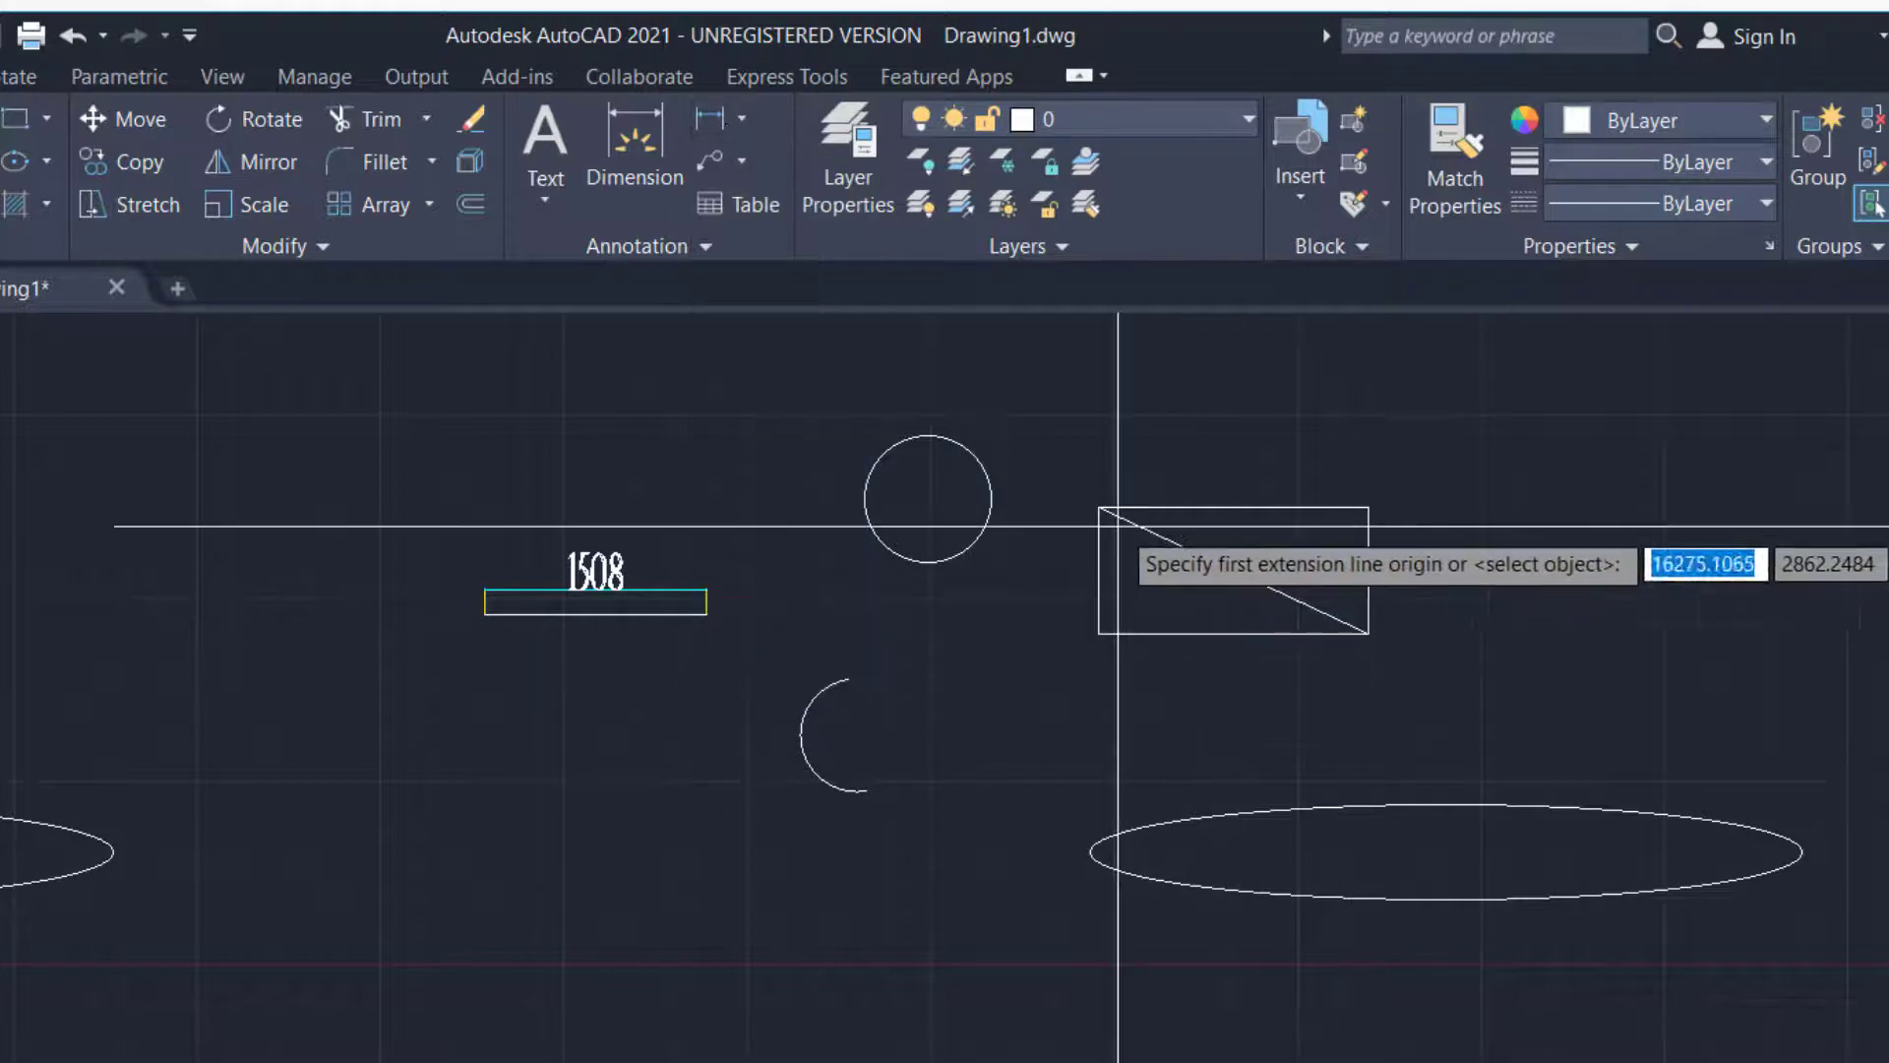
click(1099, 508)
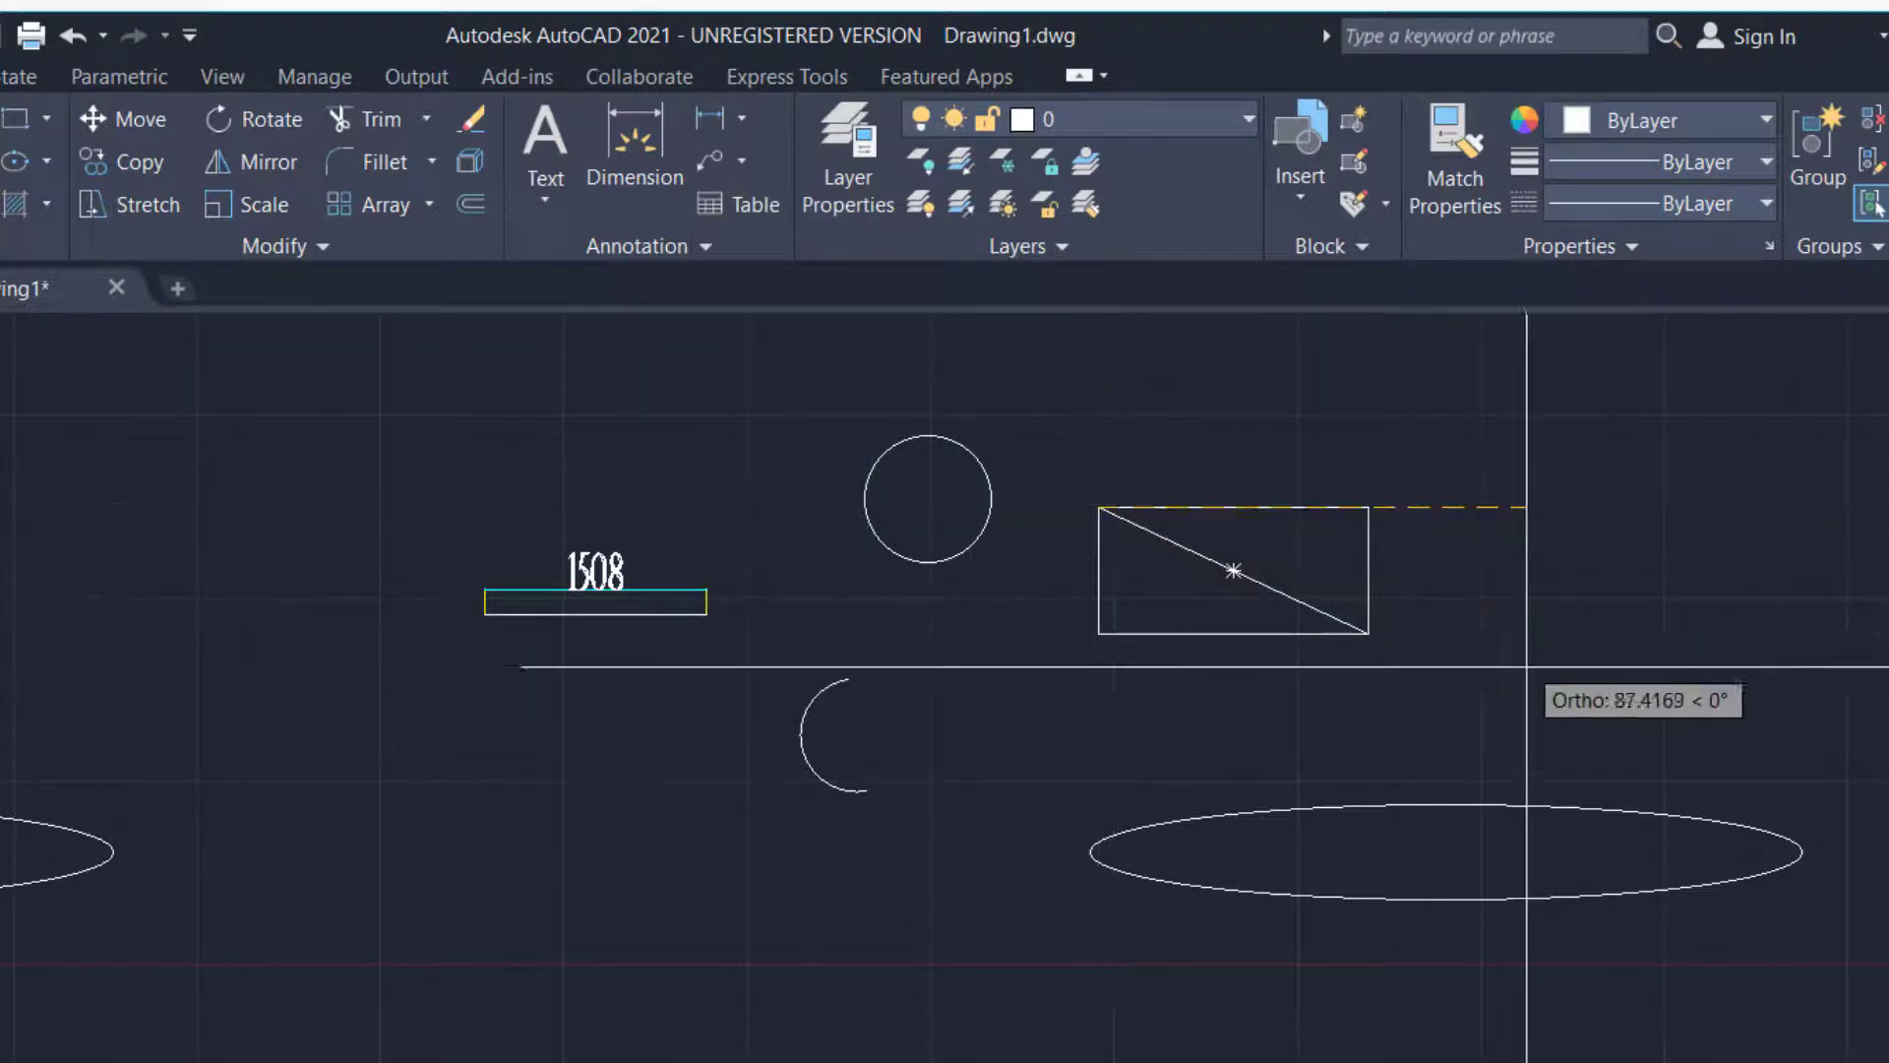
click(1369, 634)
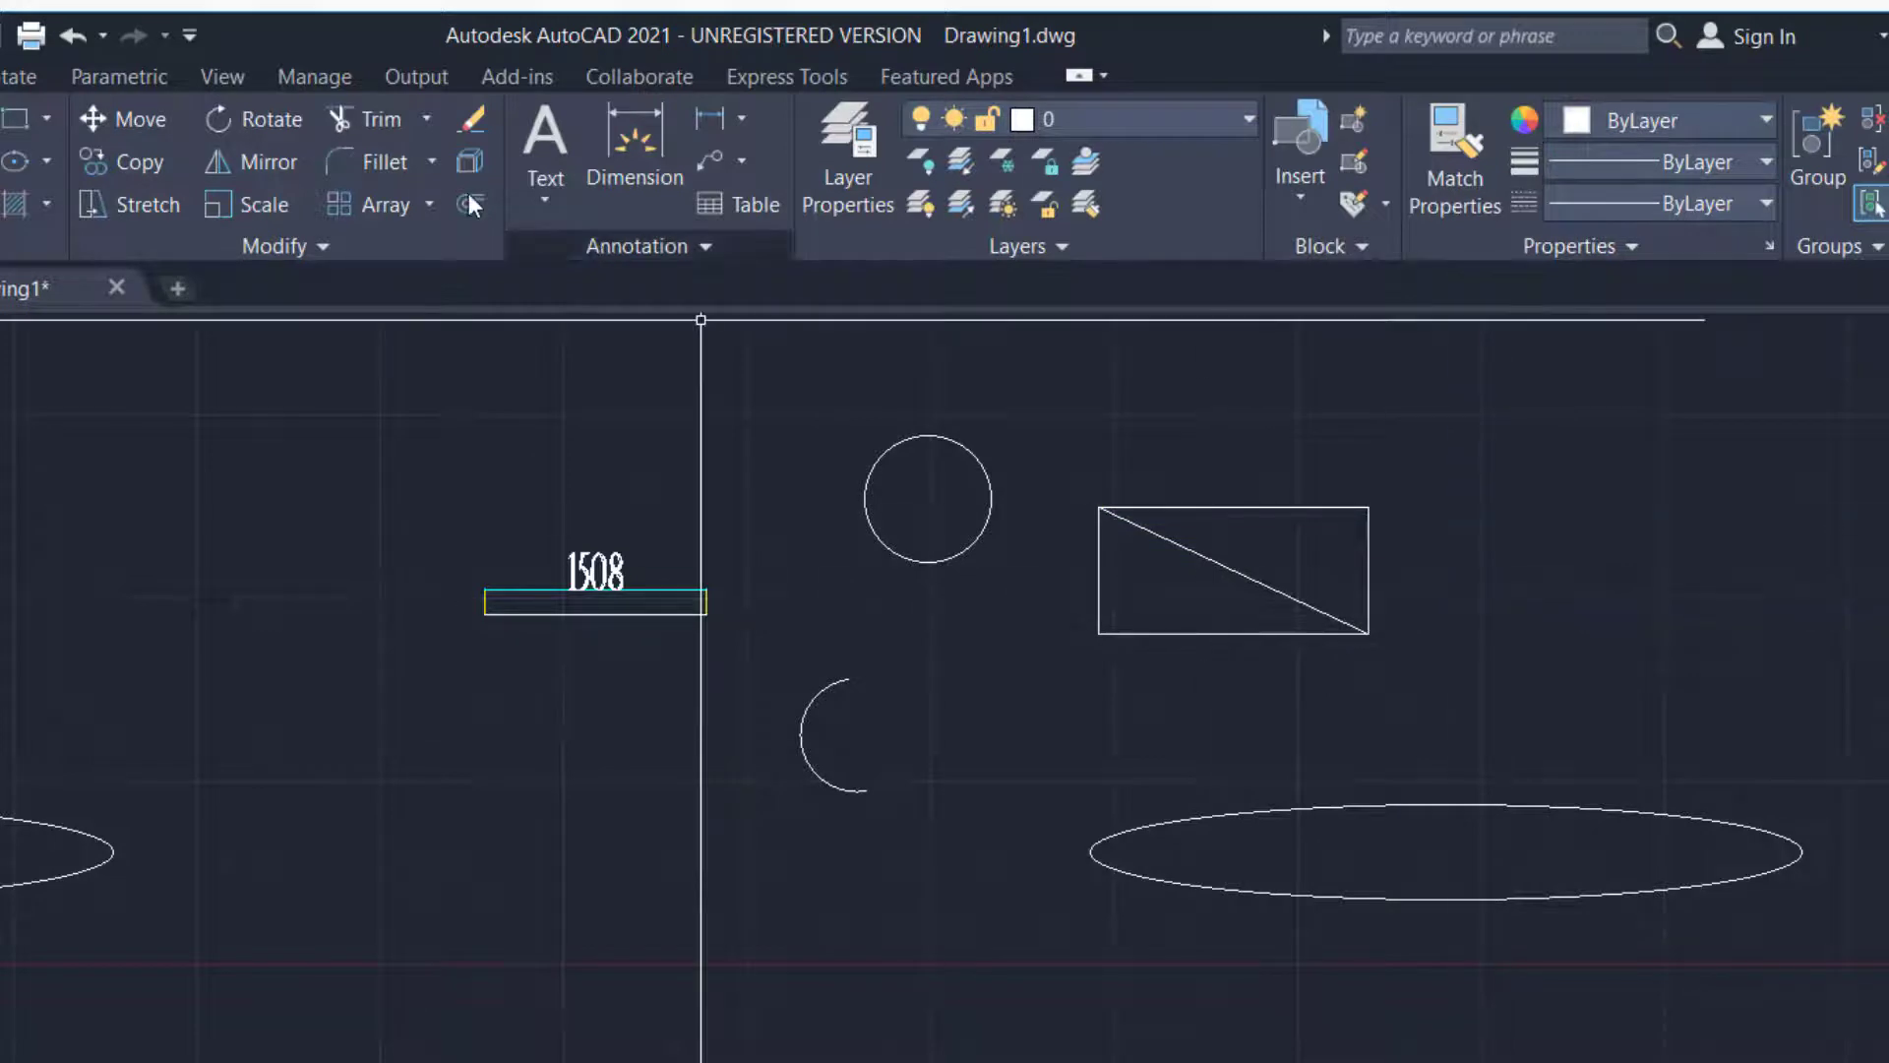
Add an aligned dimension along the rectangle's diagonal, placing the dimension line above and to the right of the rectangle
click(740, 119)
click(740, 242)
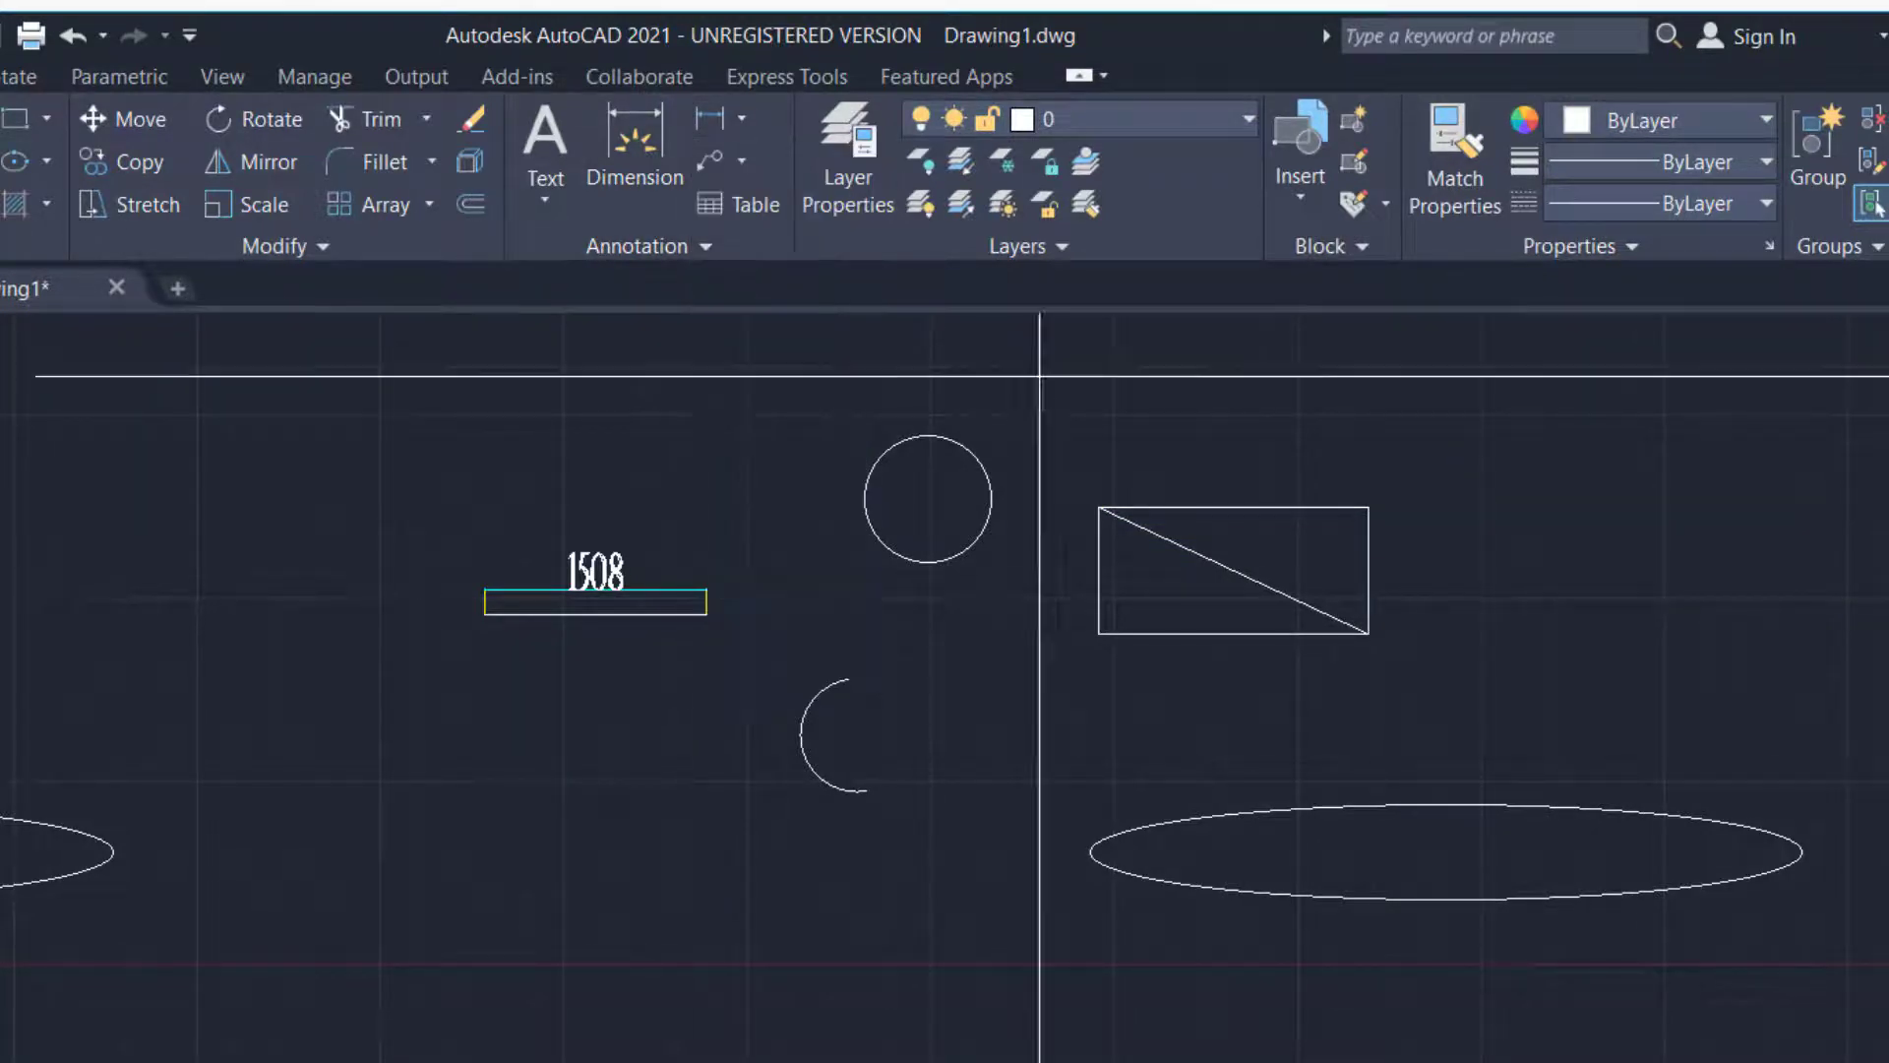
click(1099, 507)
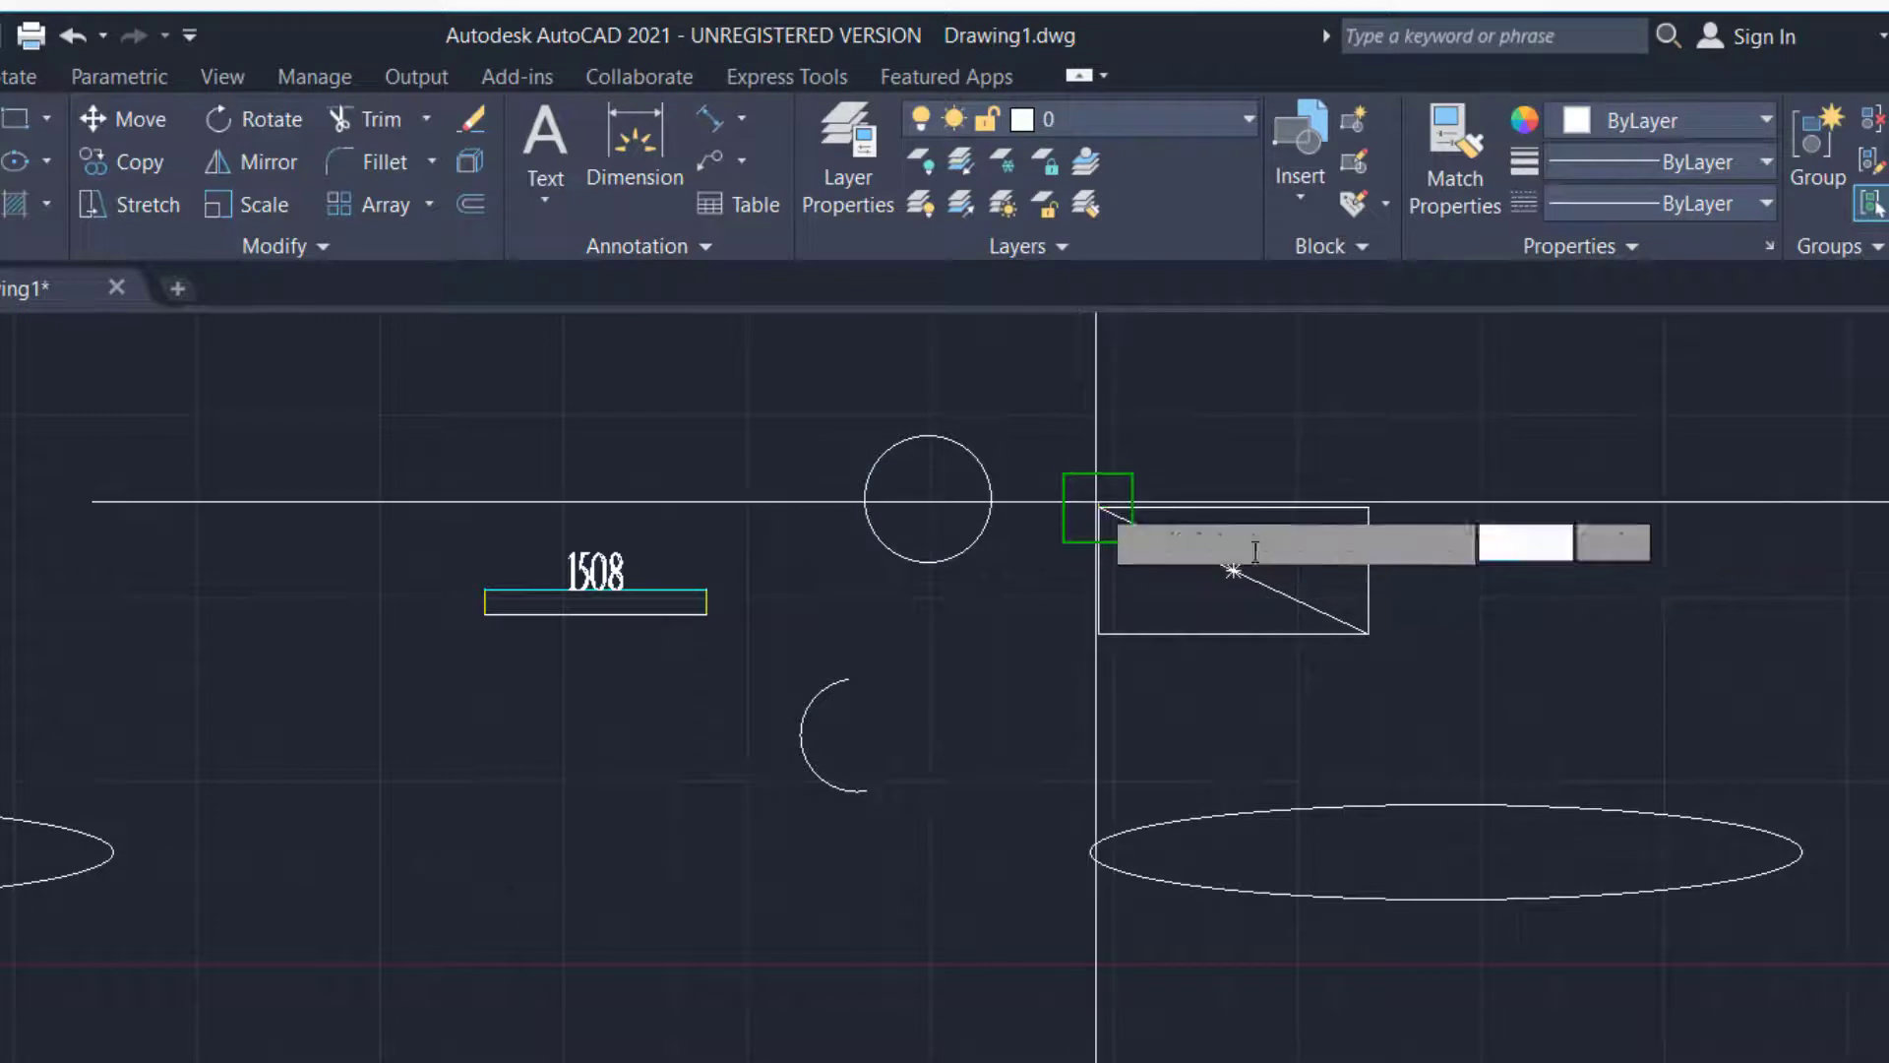
click(1368, 633)
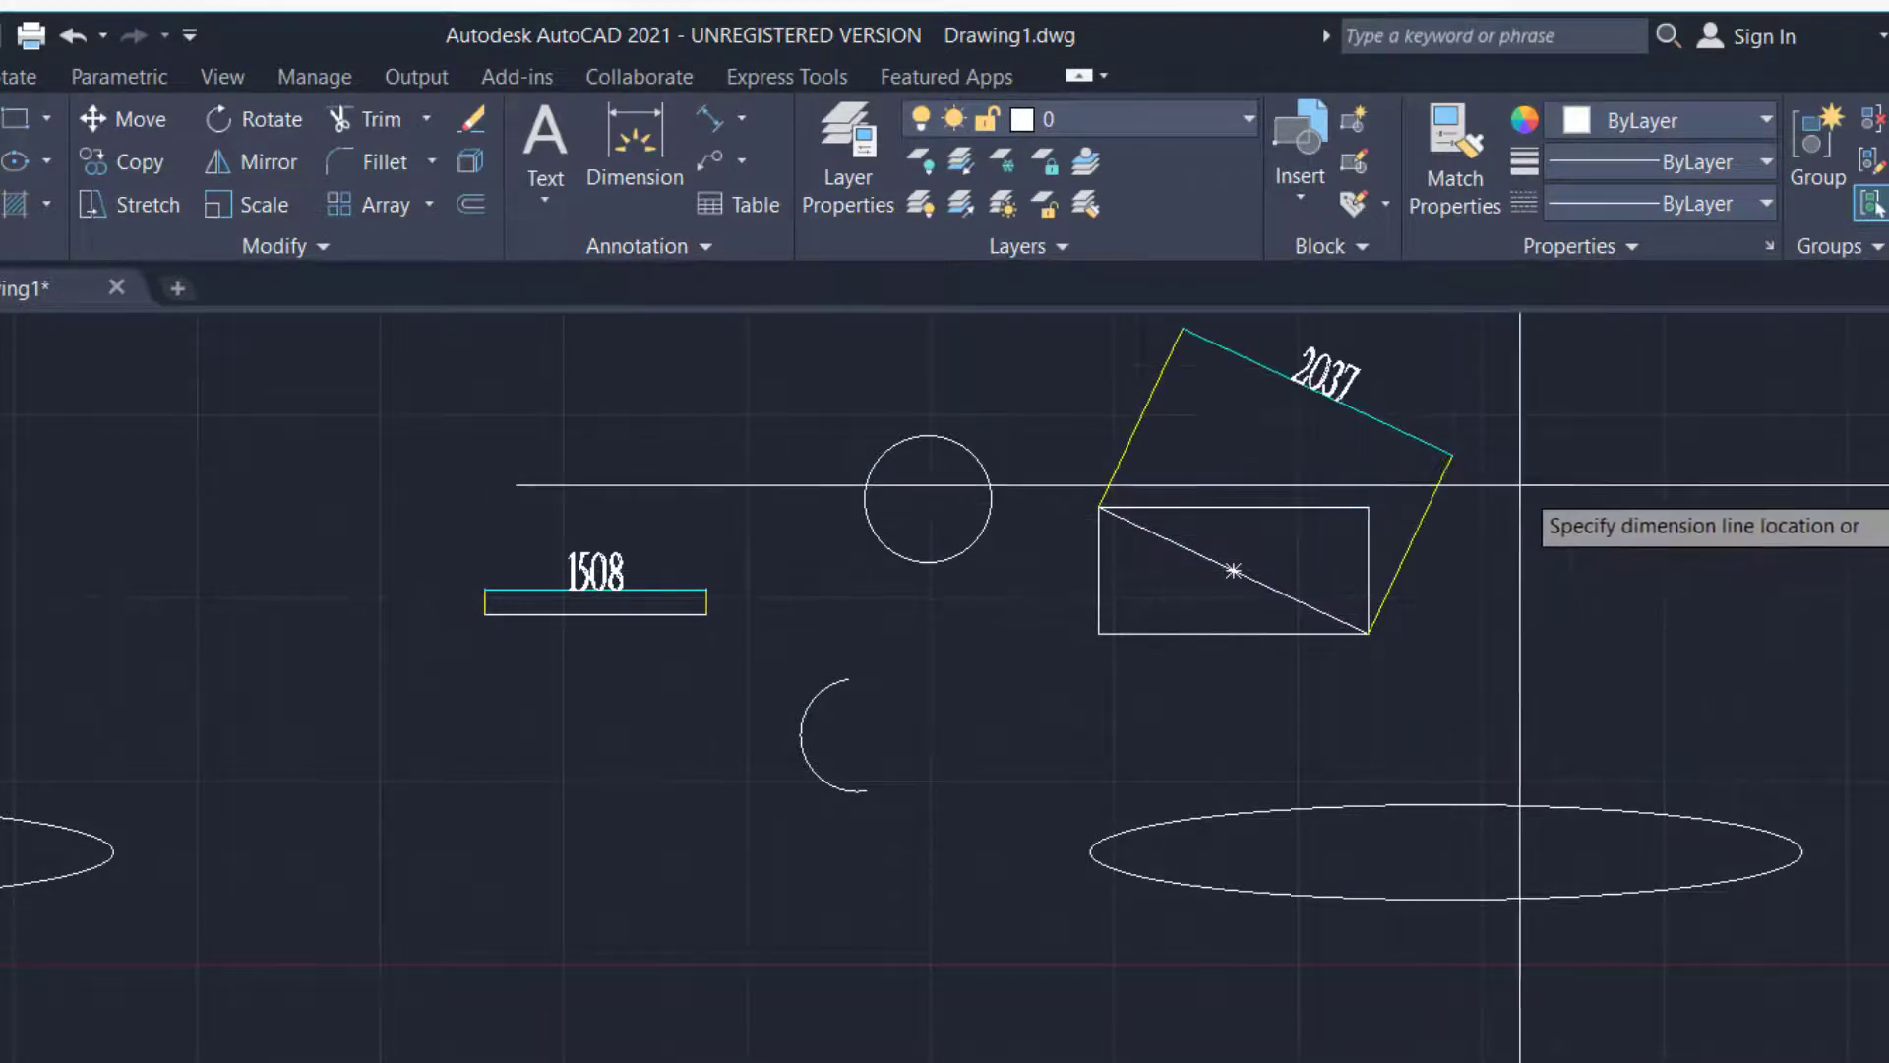
click(1427, 507)
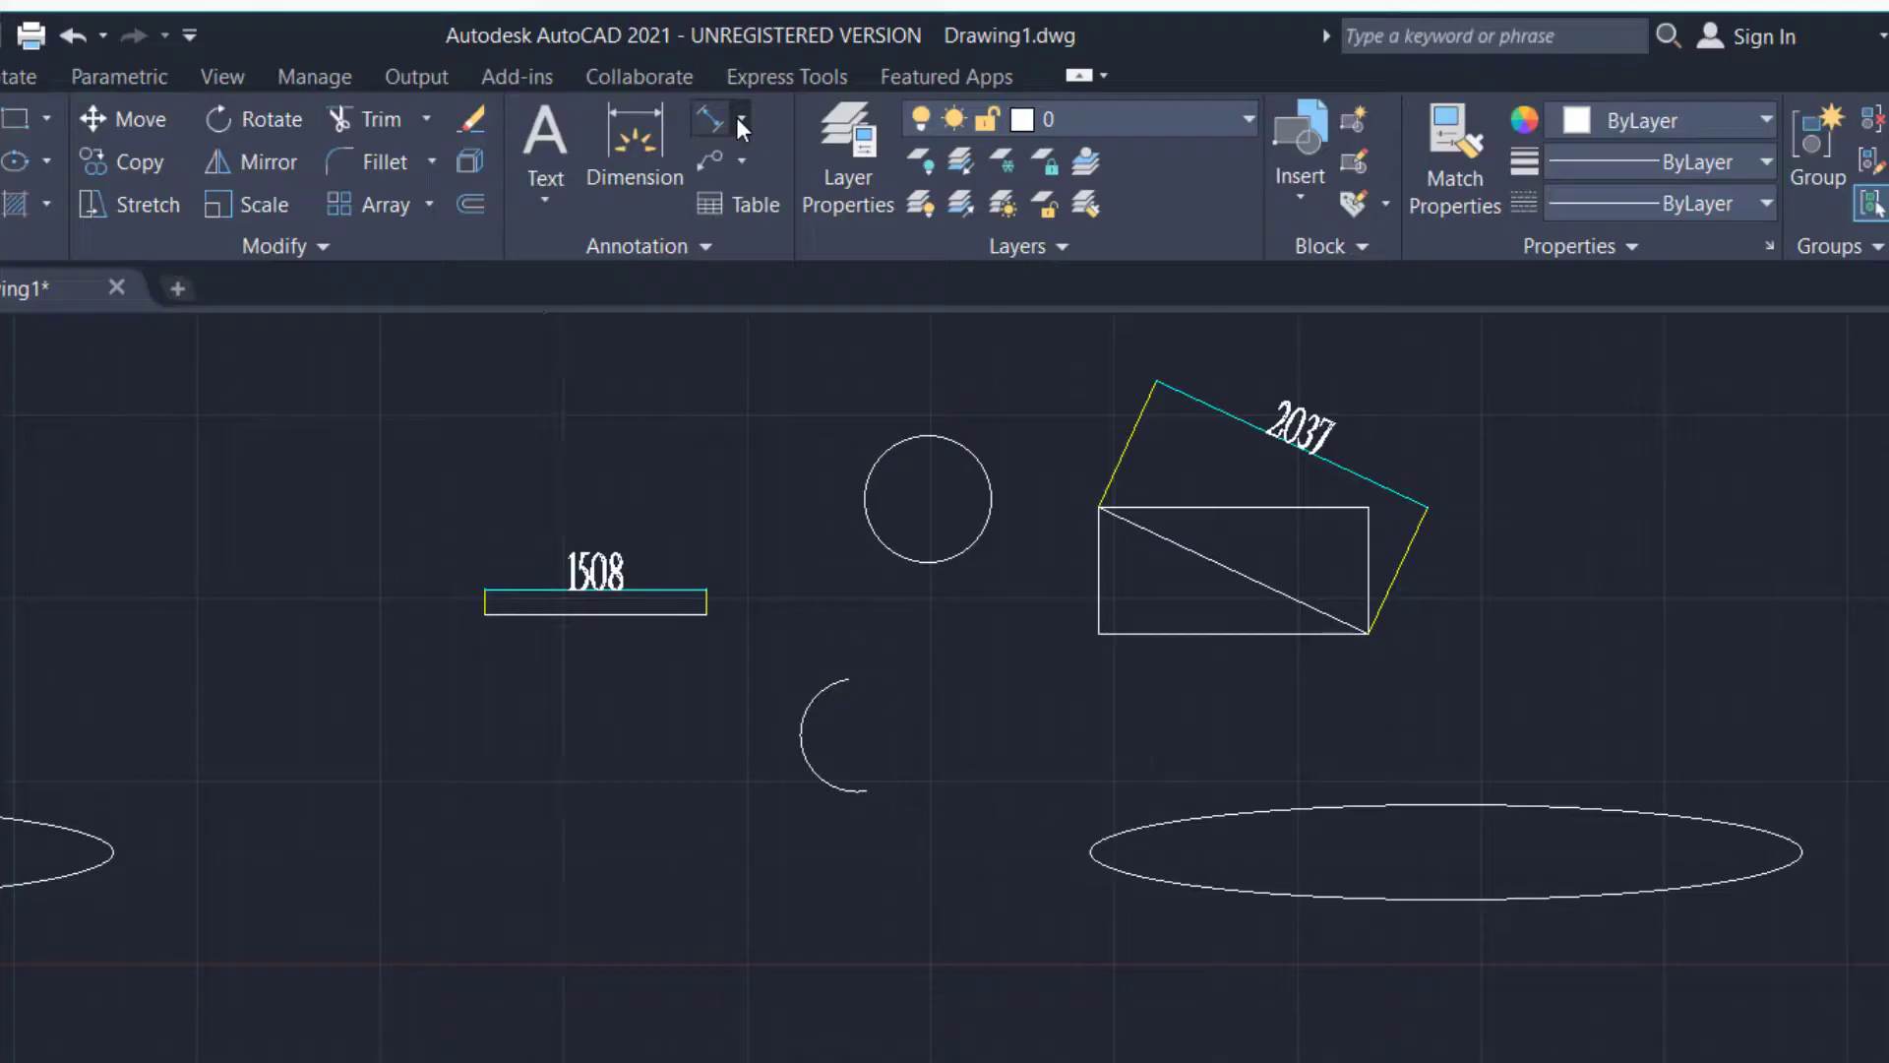
Add an angular dimension between the diagonal and the rectangle's bottom edge, with the dimension arc inside the rectangle
click(737, 118)
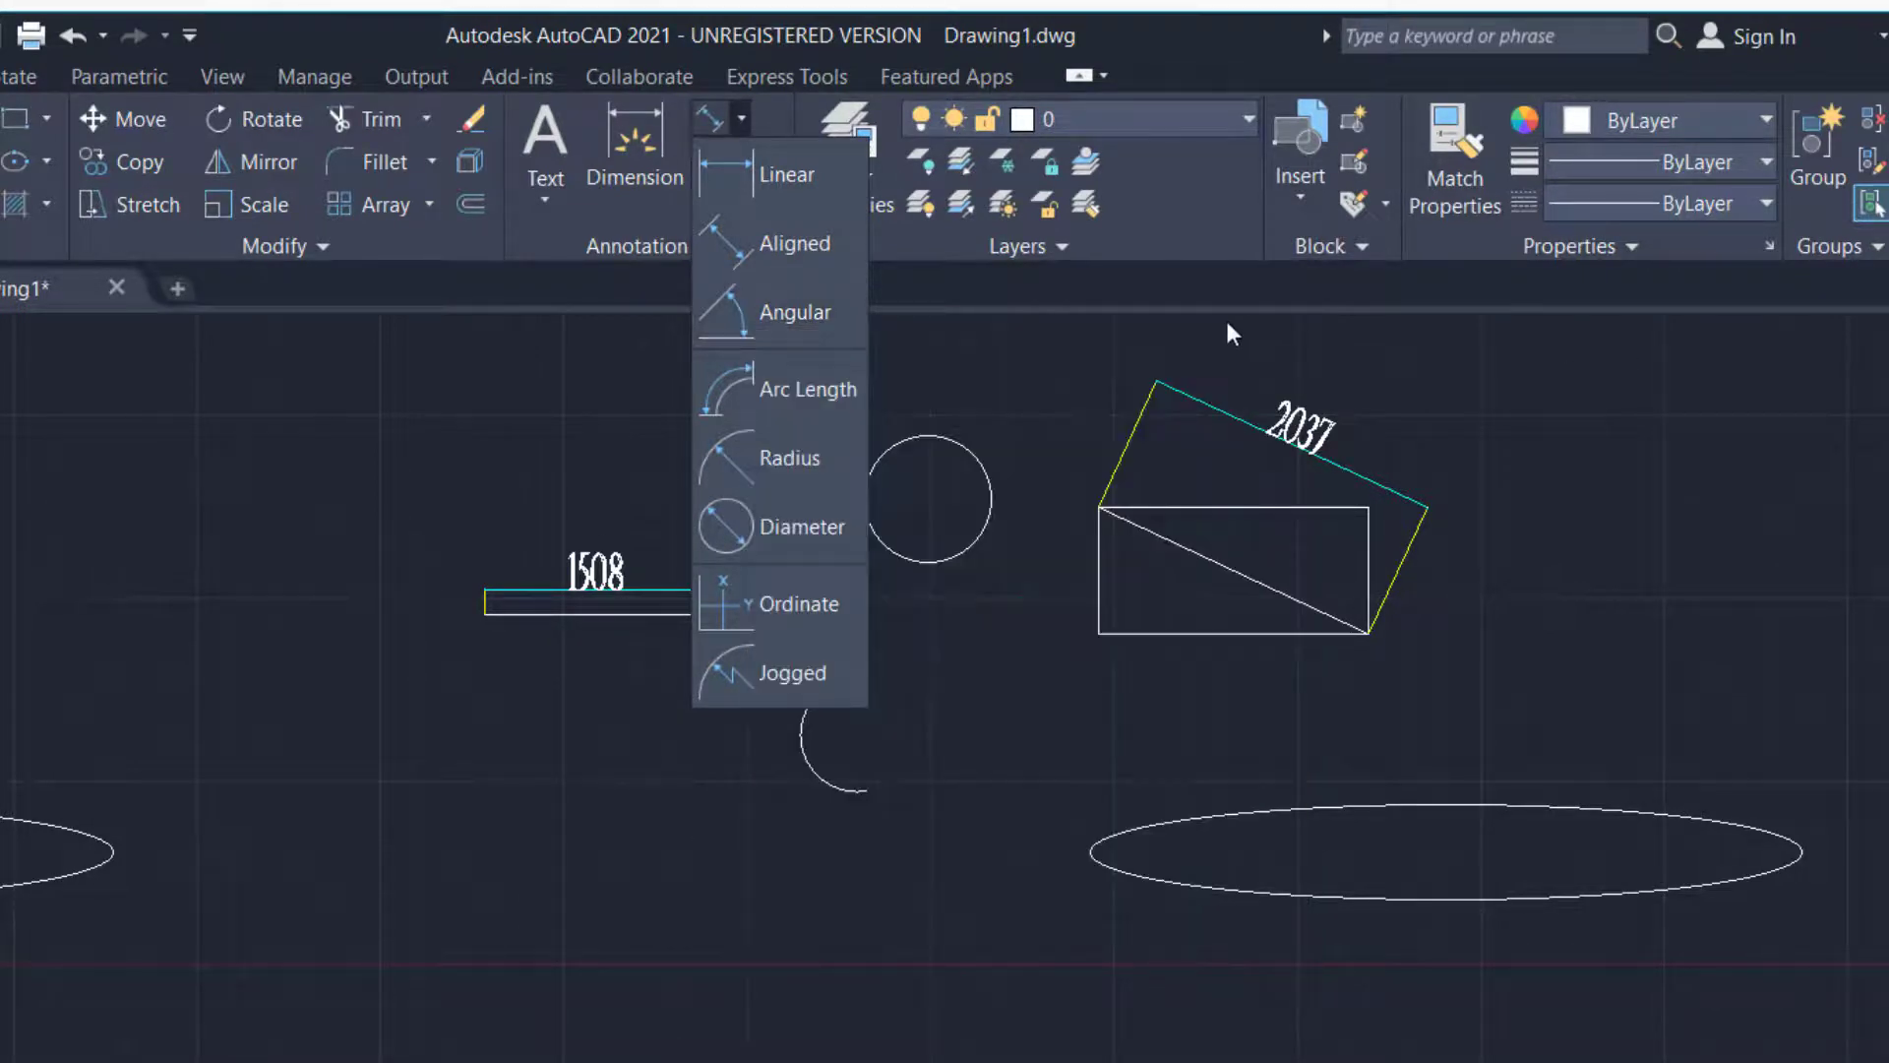
click(805, 319)
scroll(1427, 679, up, 5)
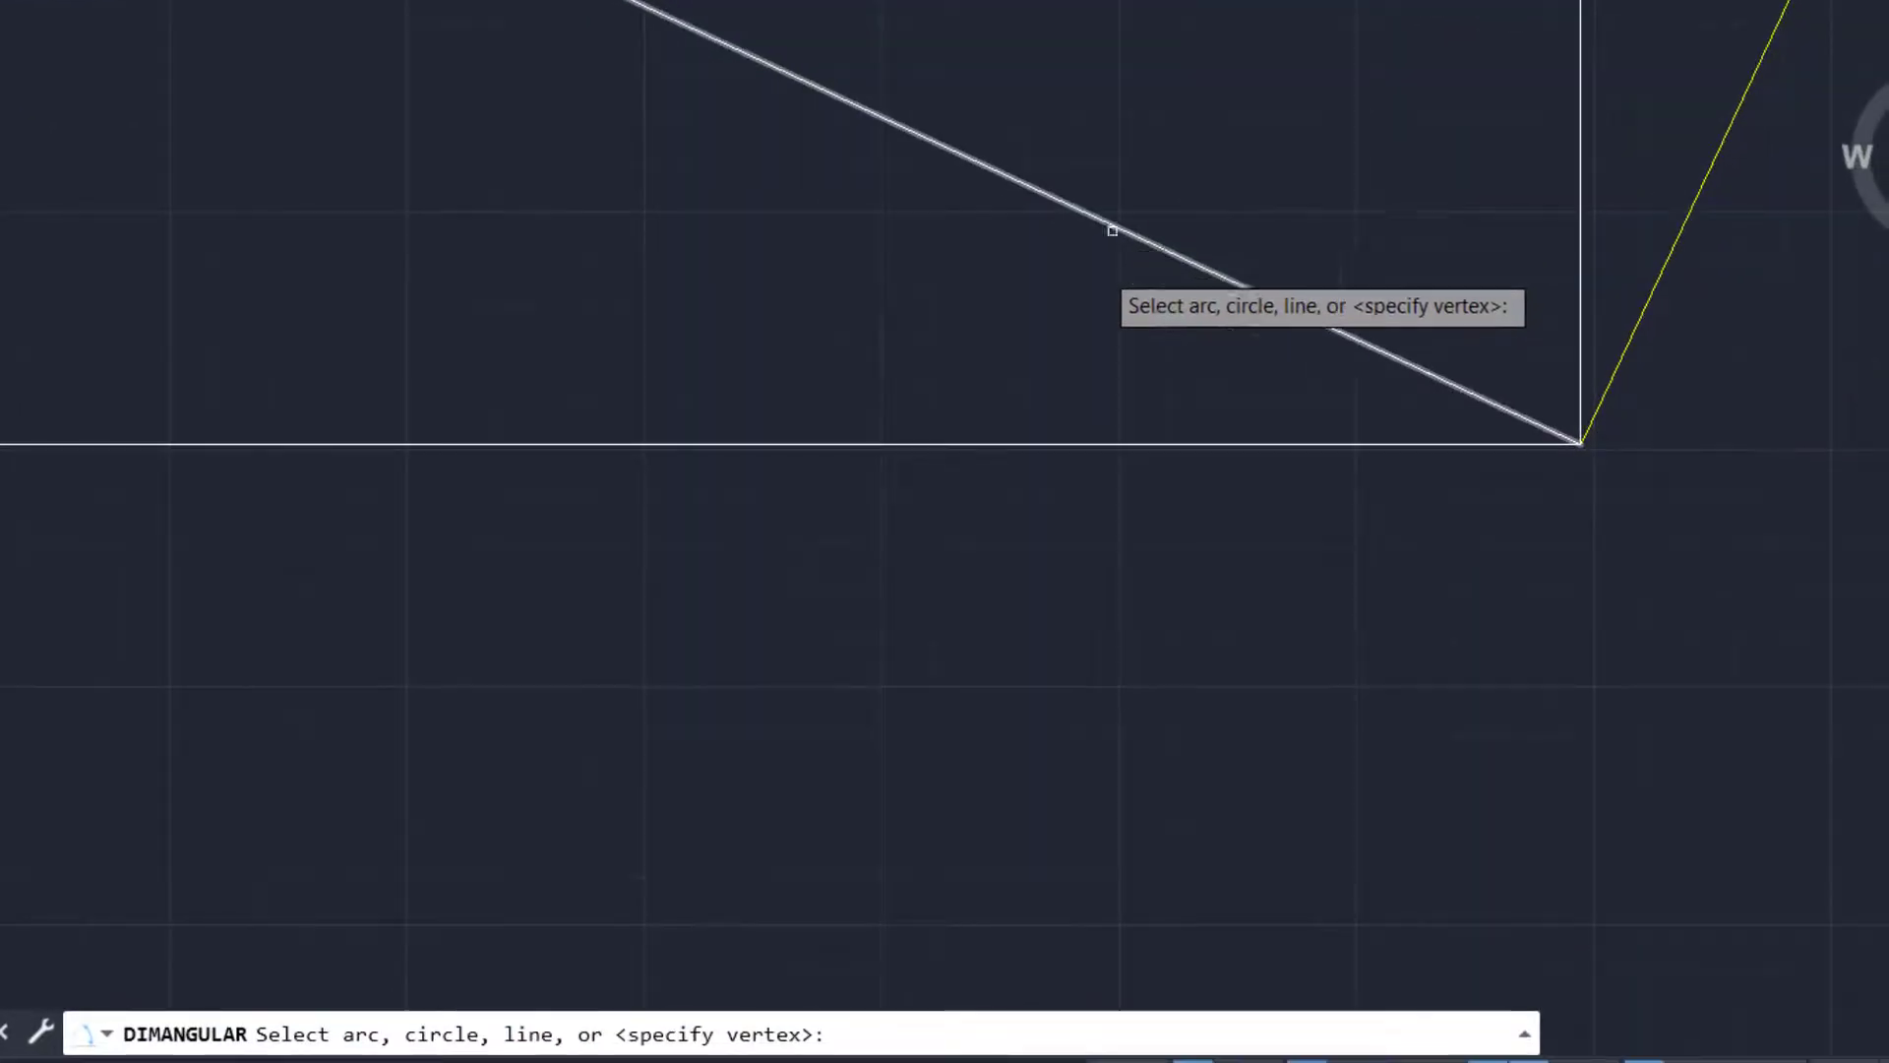
click(1162, 247)
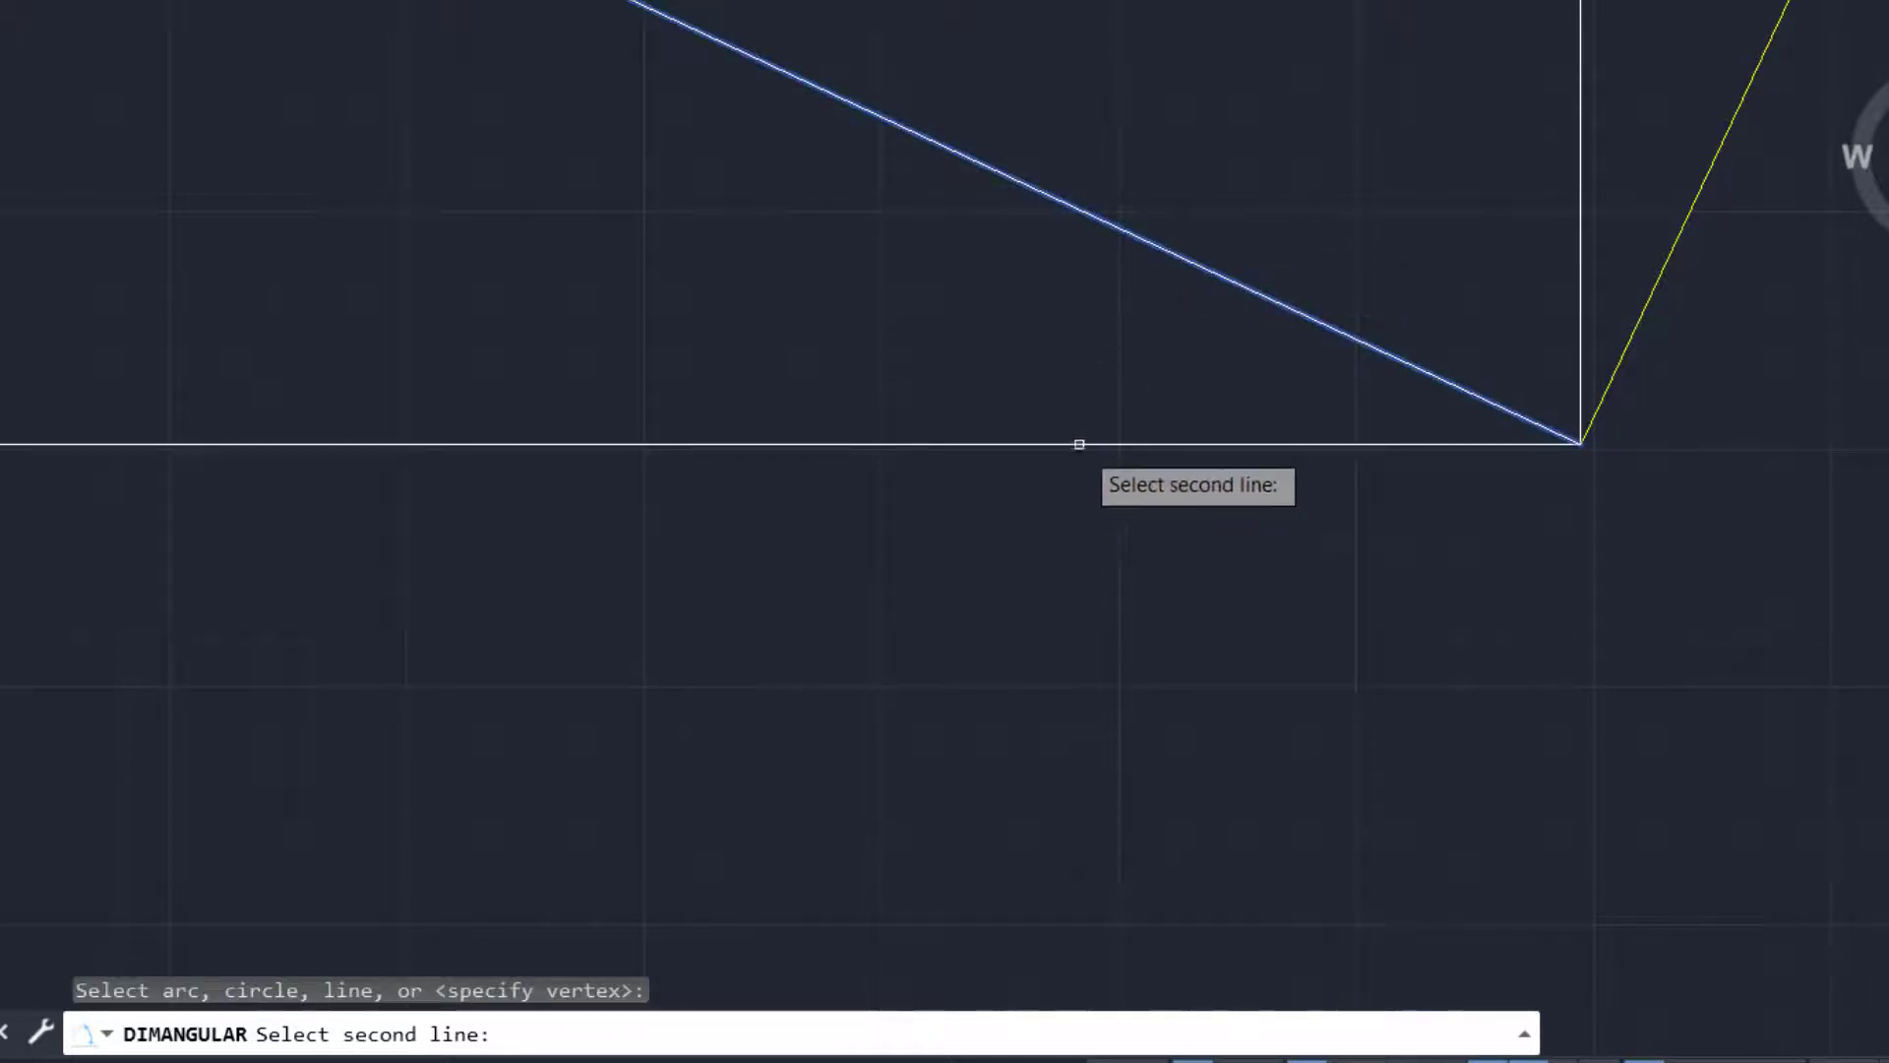
click(1080, 445)
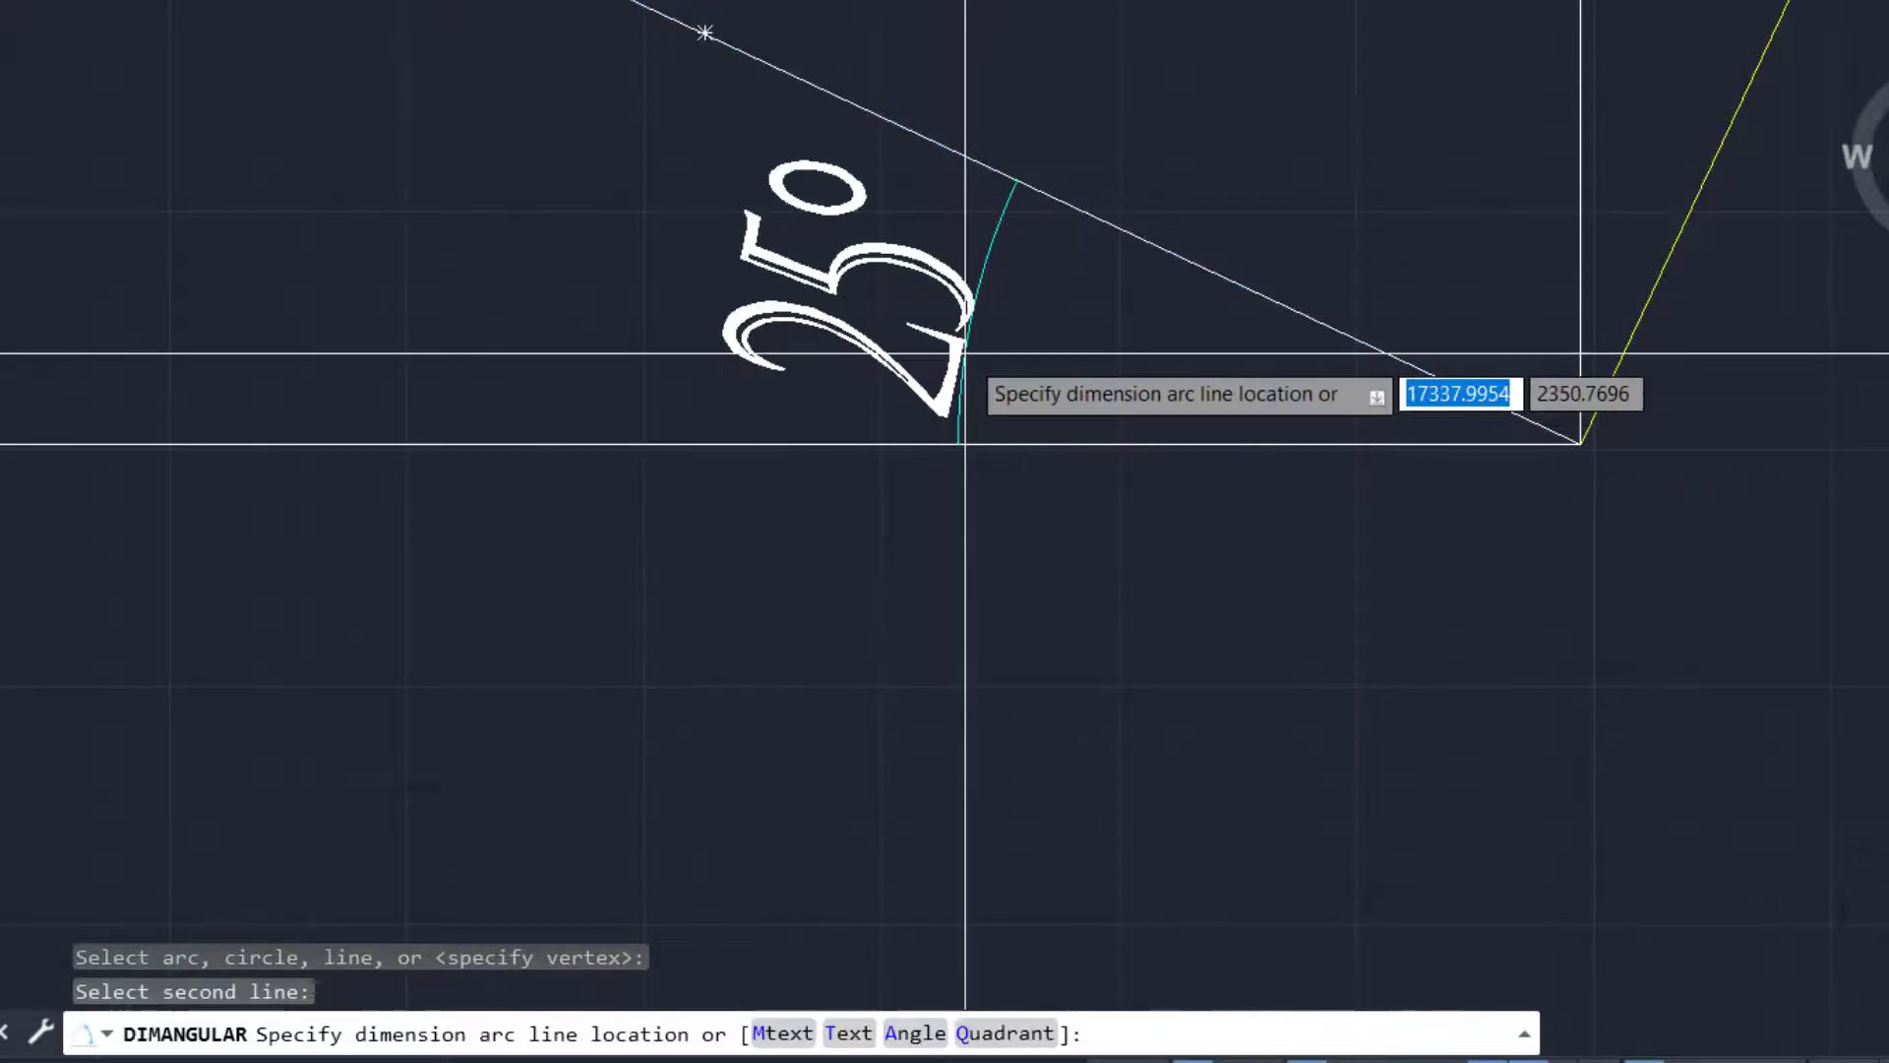
scroll(965, 353, down, 4)
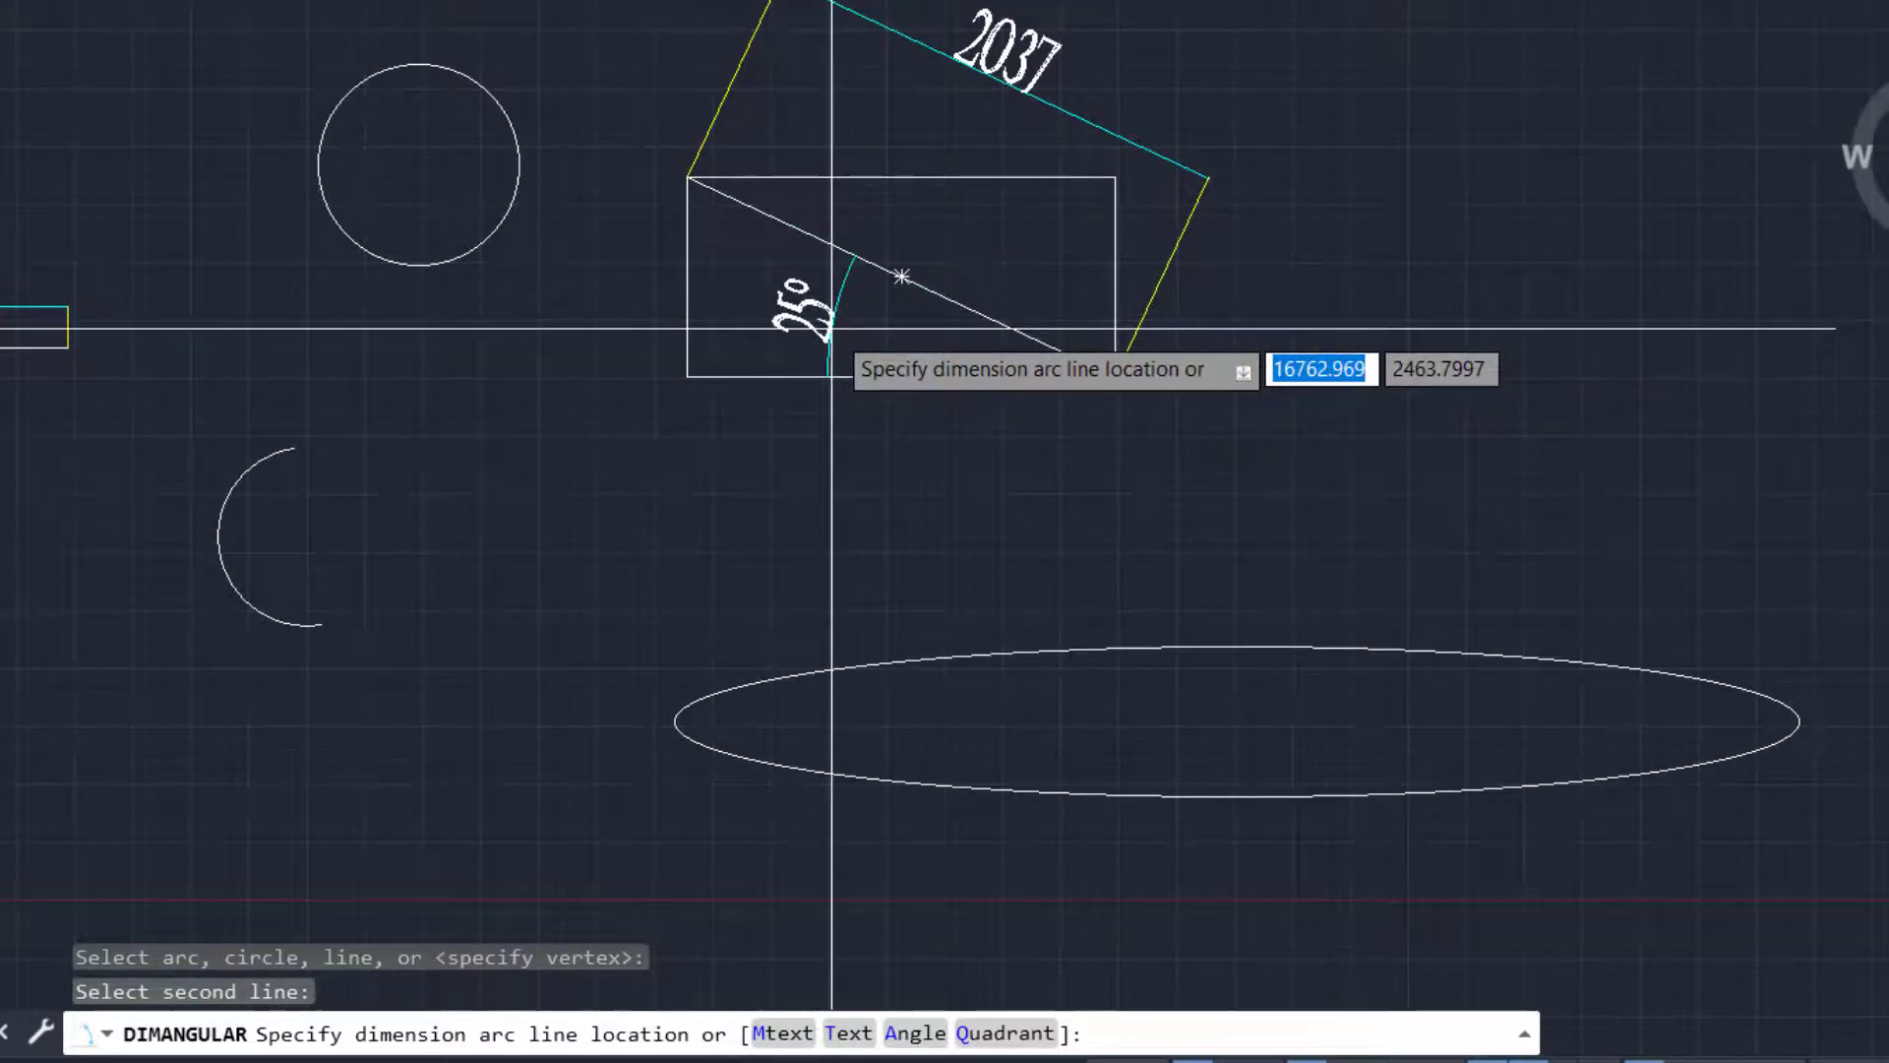
click(832, 328)
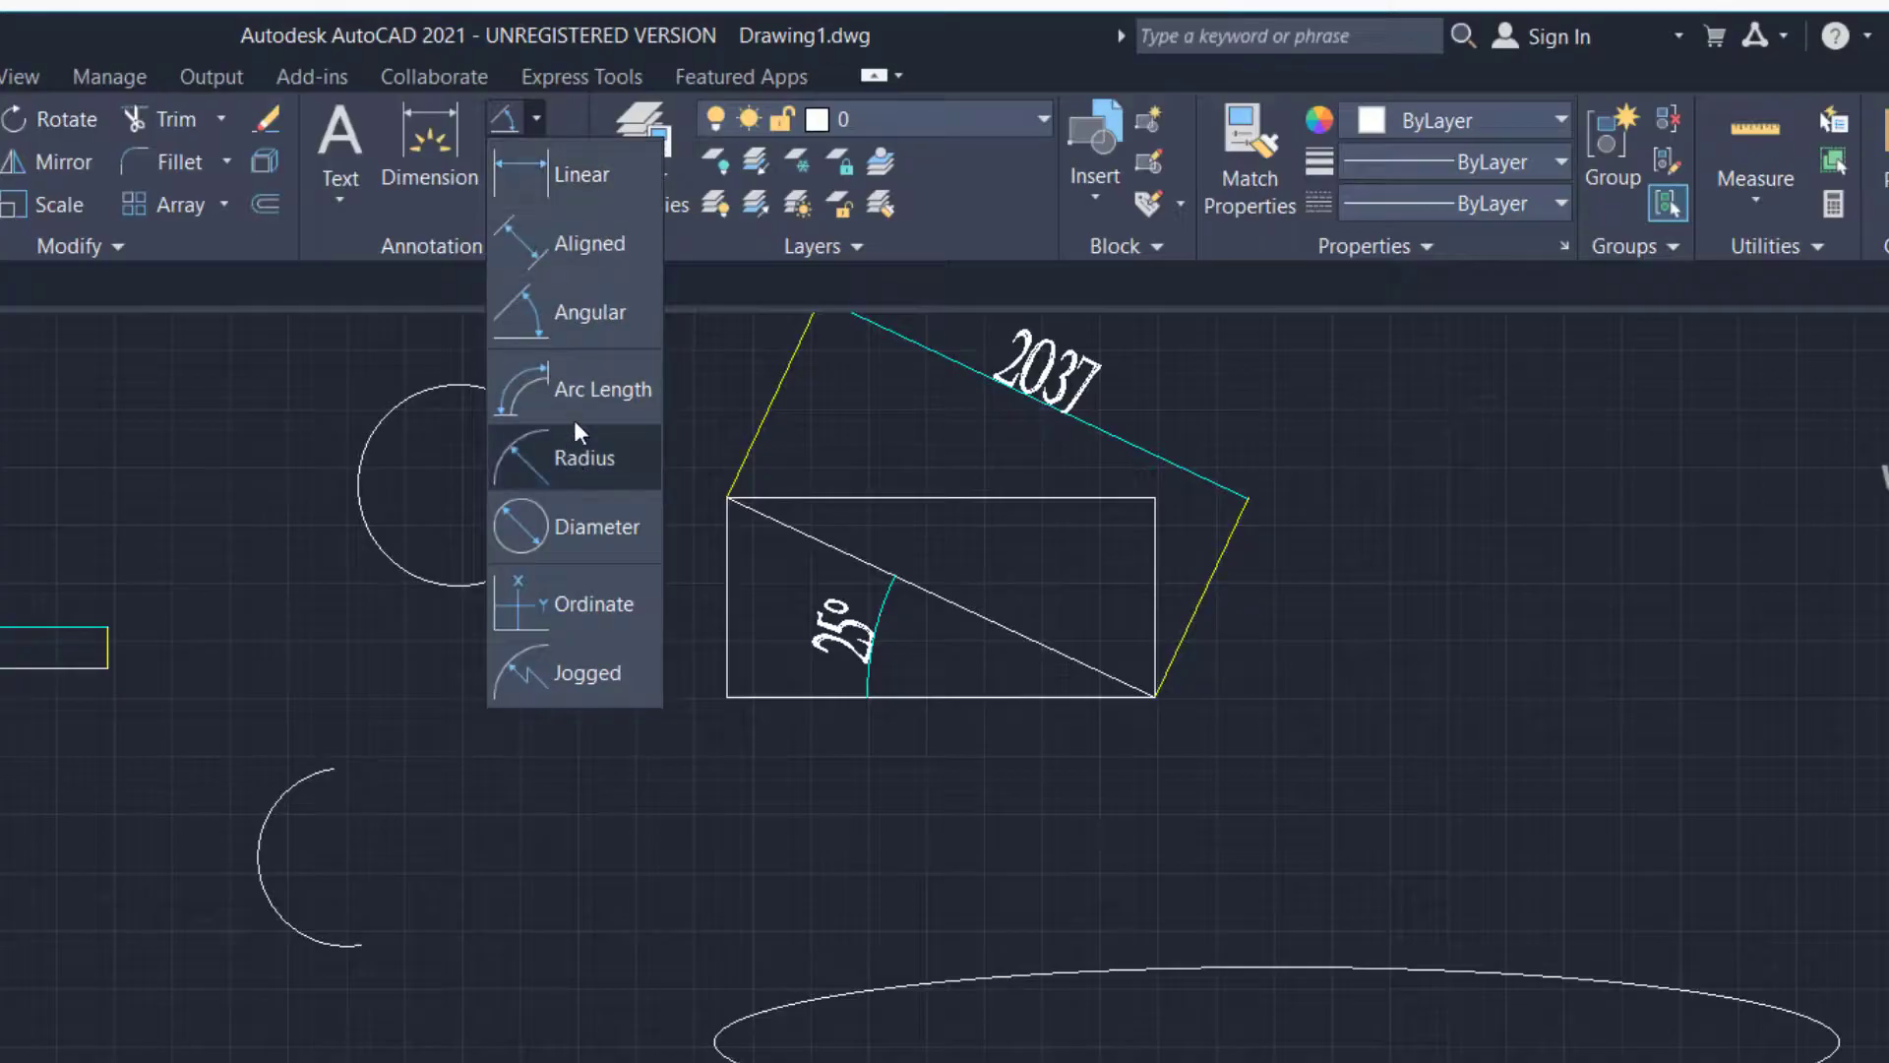
Add an arc length dimension to the open arc below the circle, placing it outside the arc on its left, and inspect its arc symbol
click(578, 394)
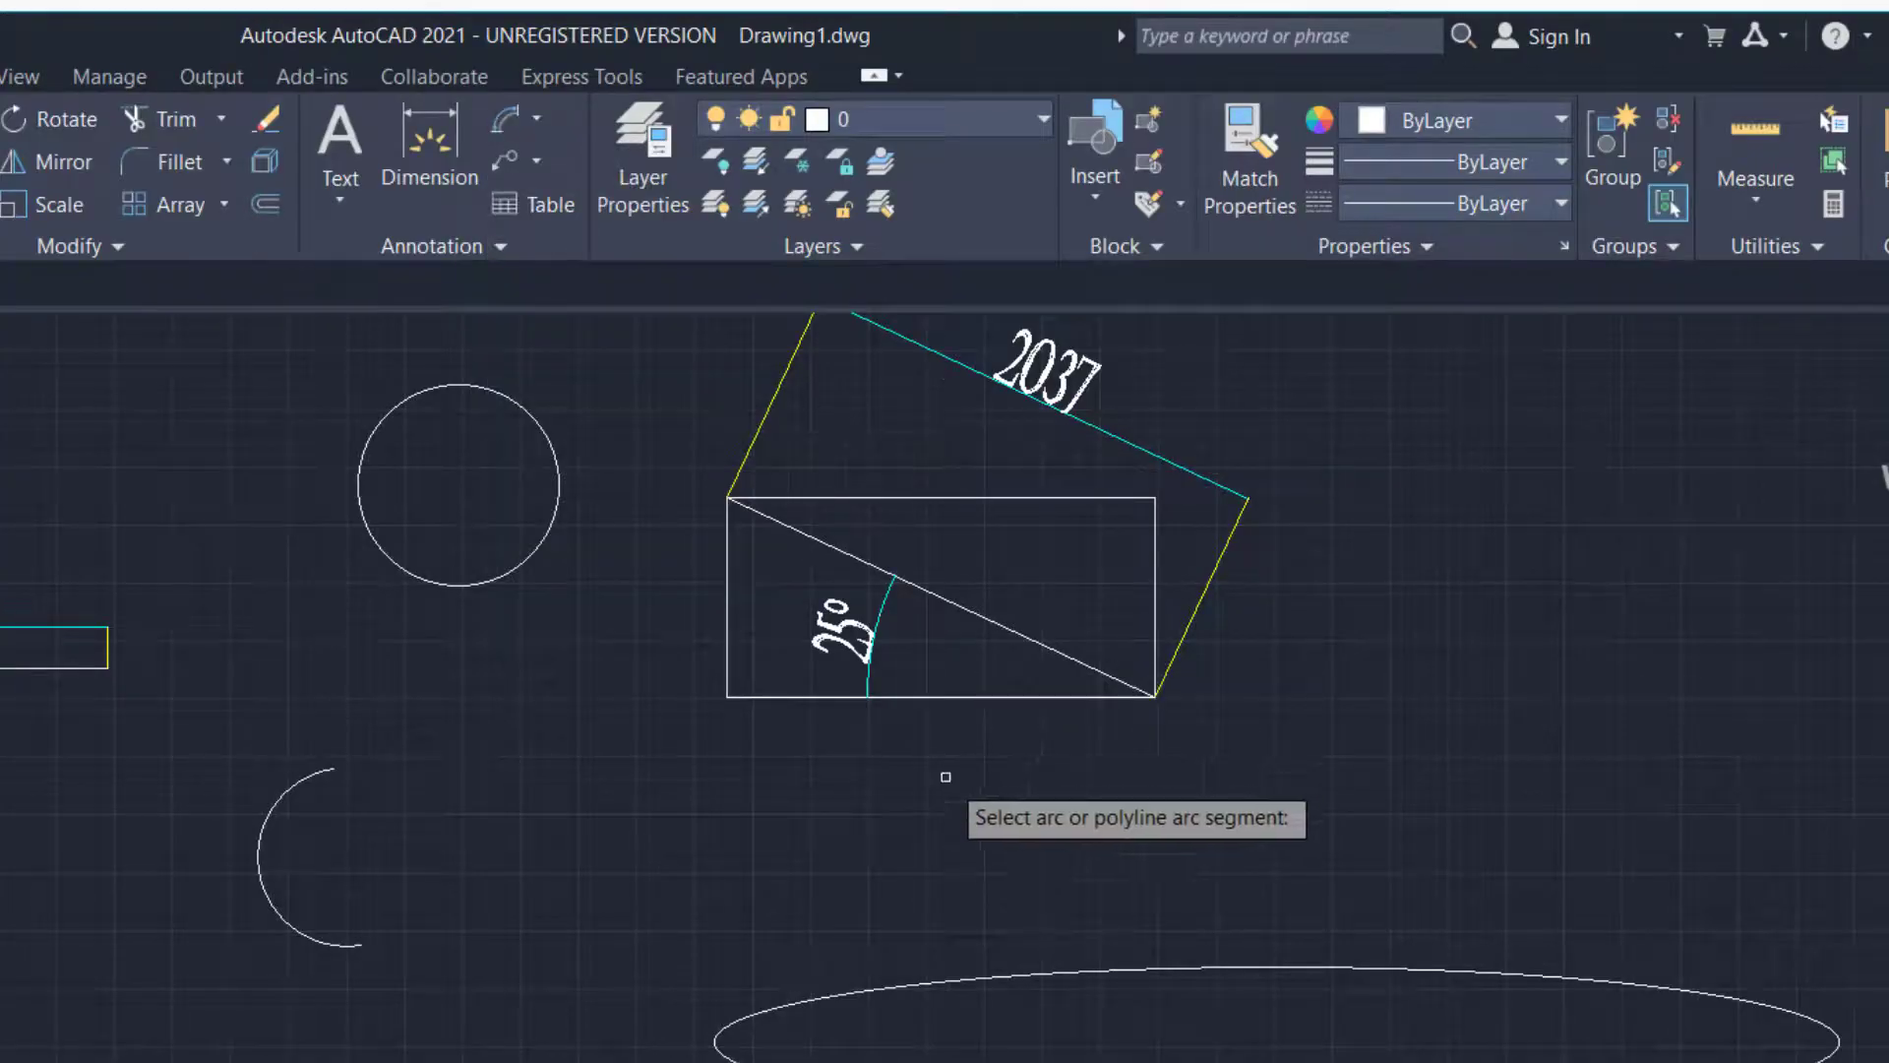
scroll(866, 789, down, 2)
scroll(543, 859, up, 4)
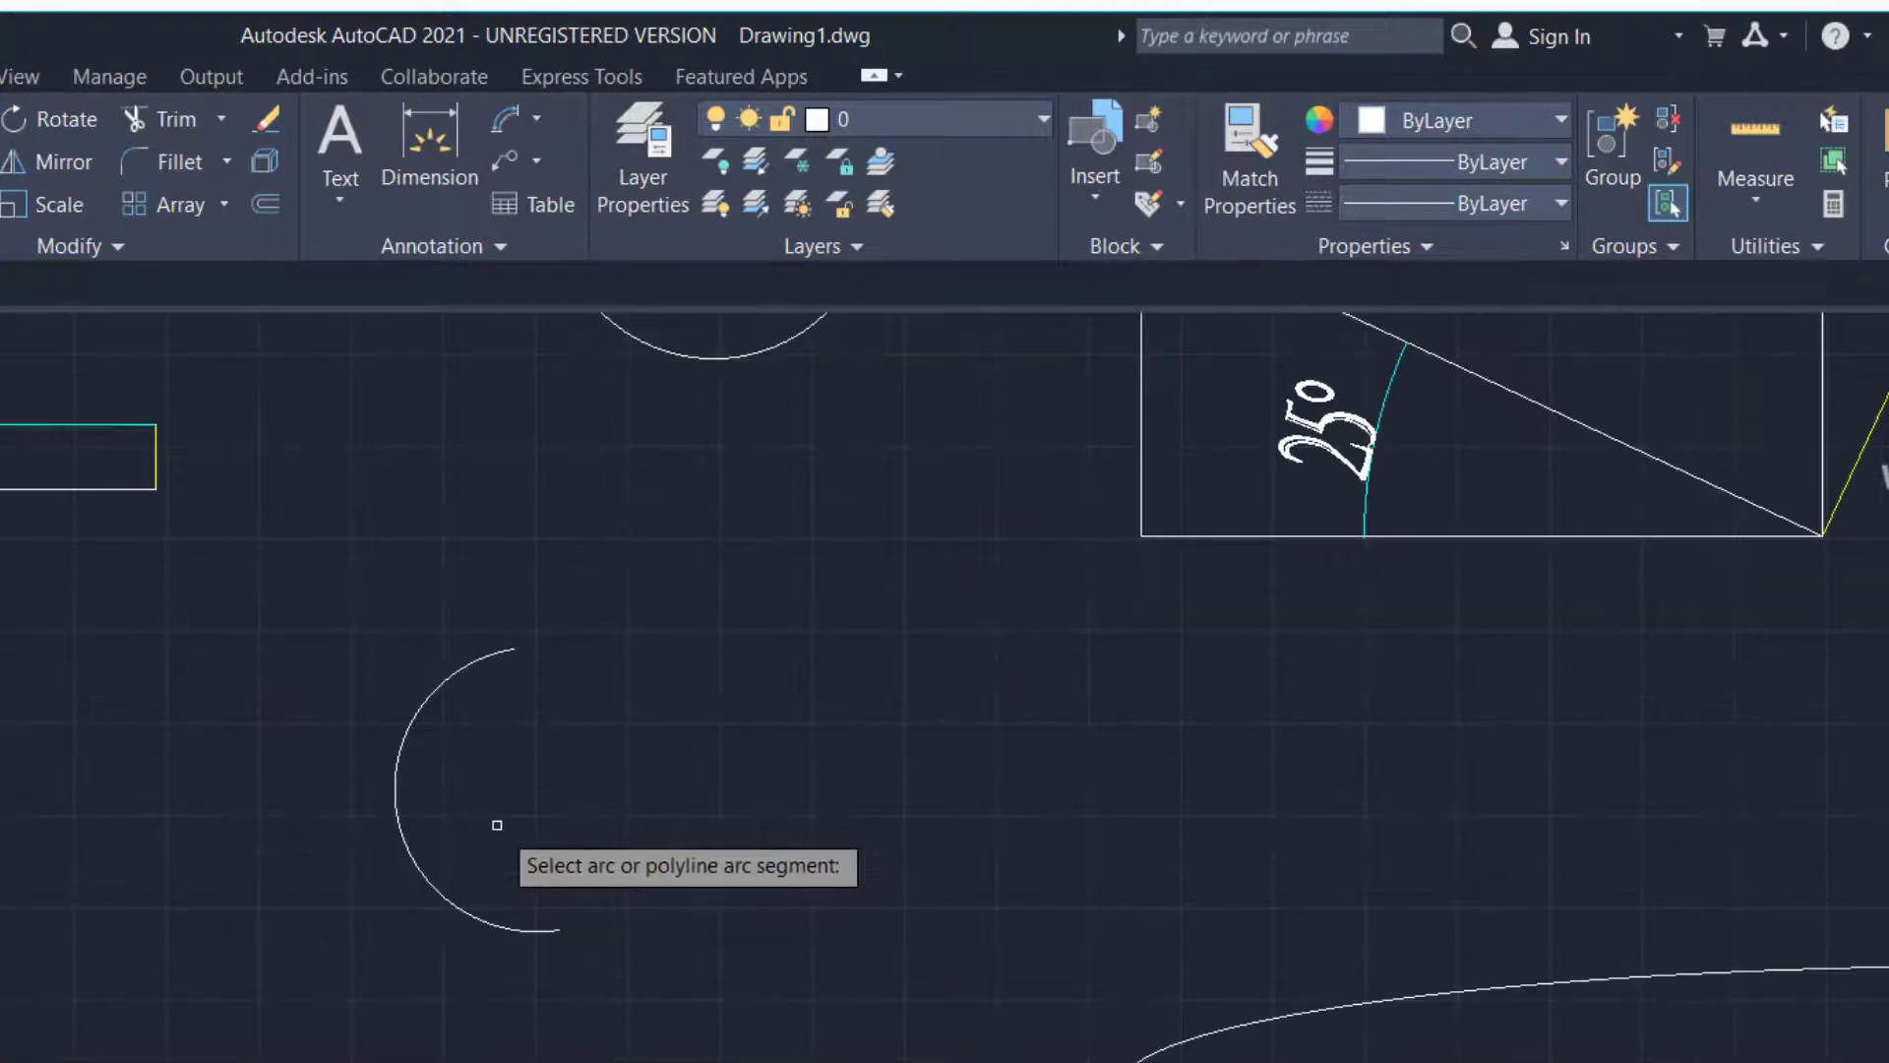
click(397, 788)
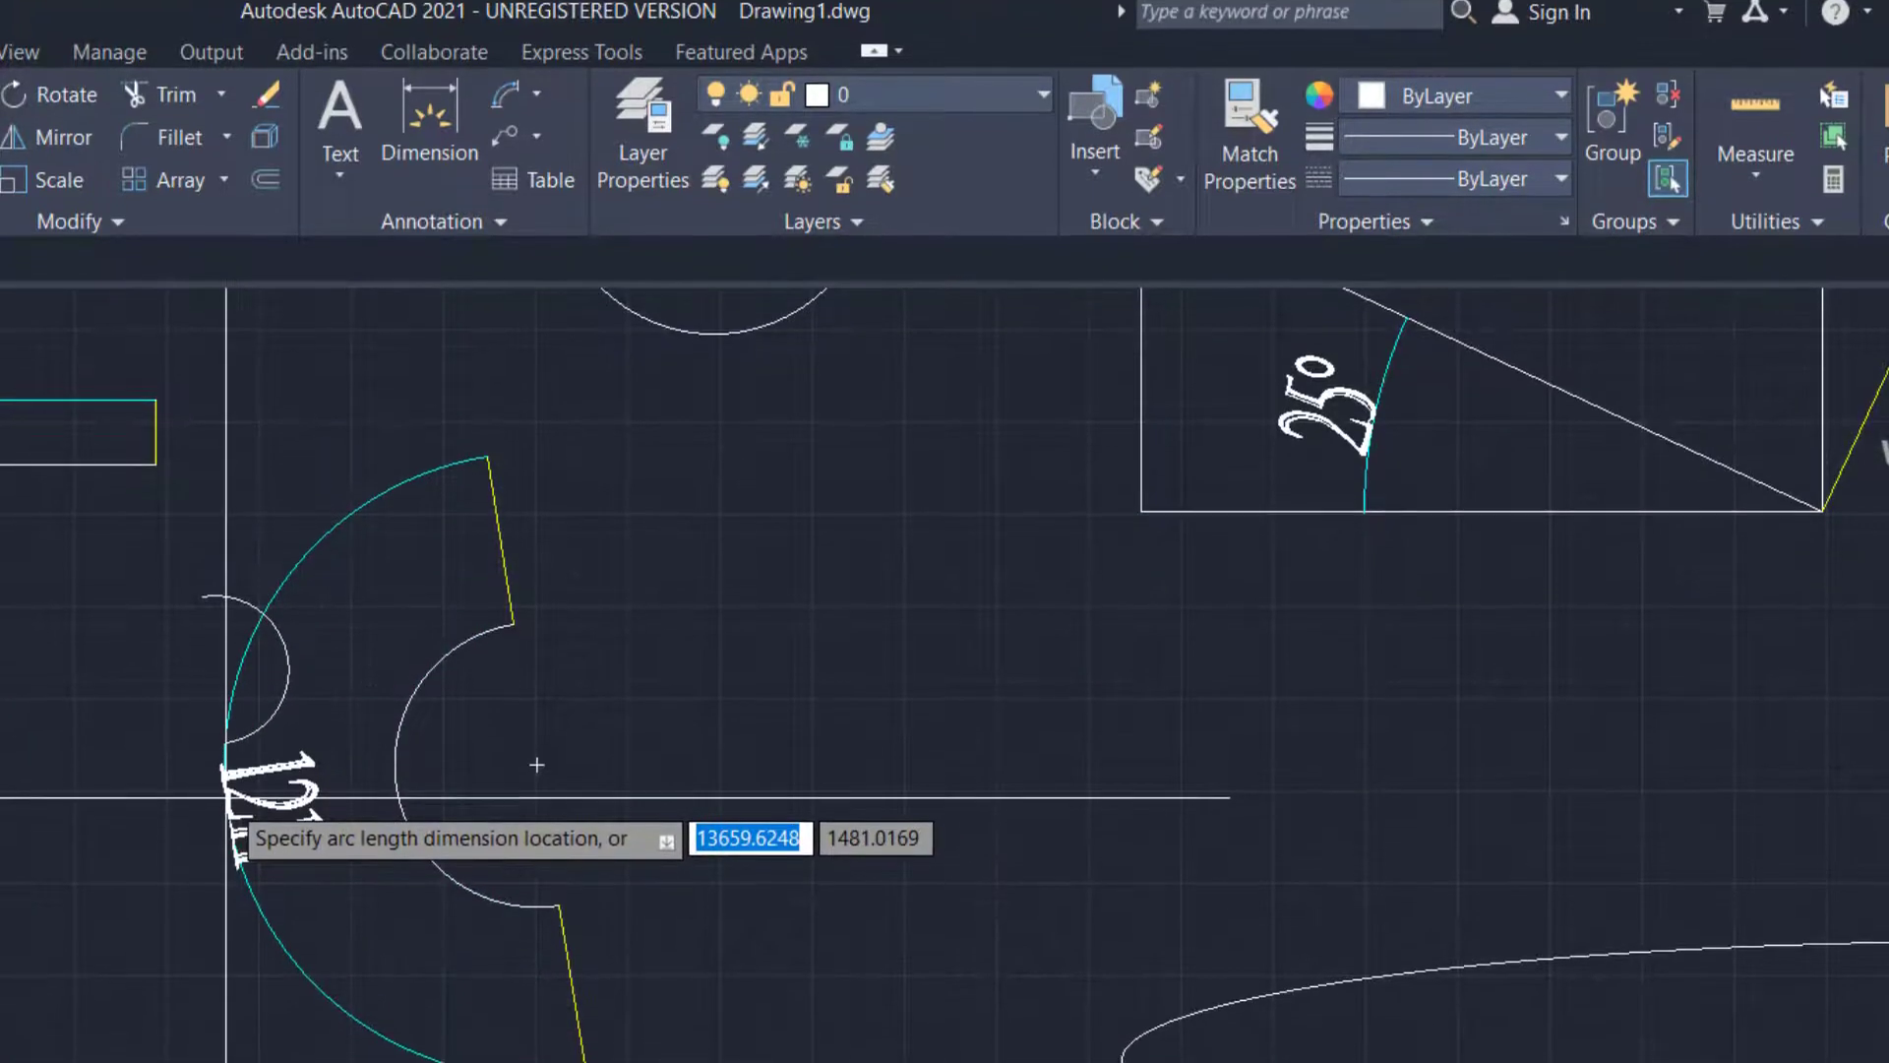
click(536, 684)
scroll(539, 758, down, 4)
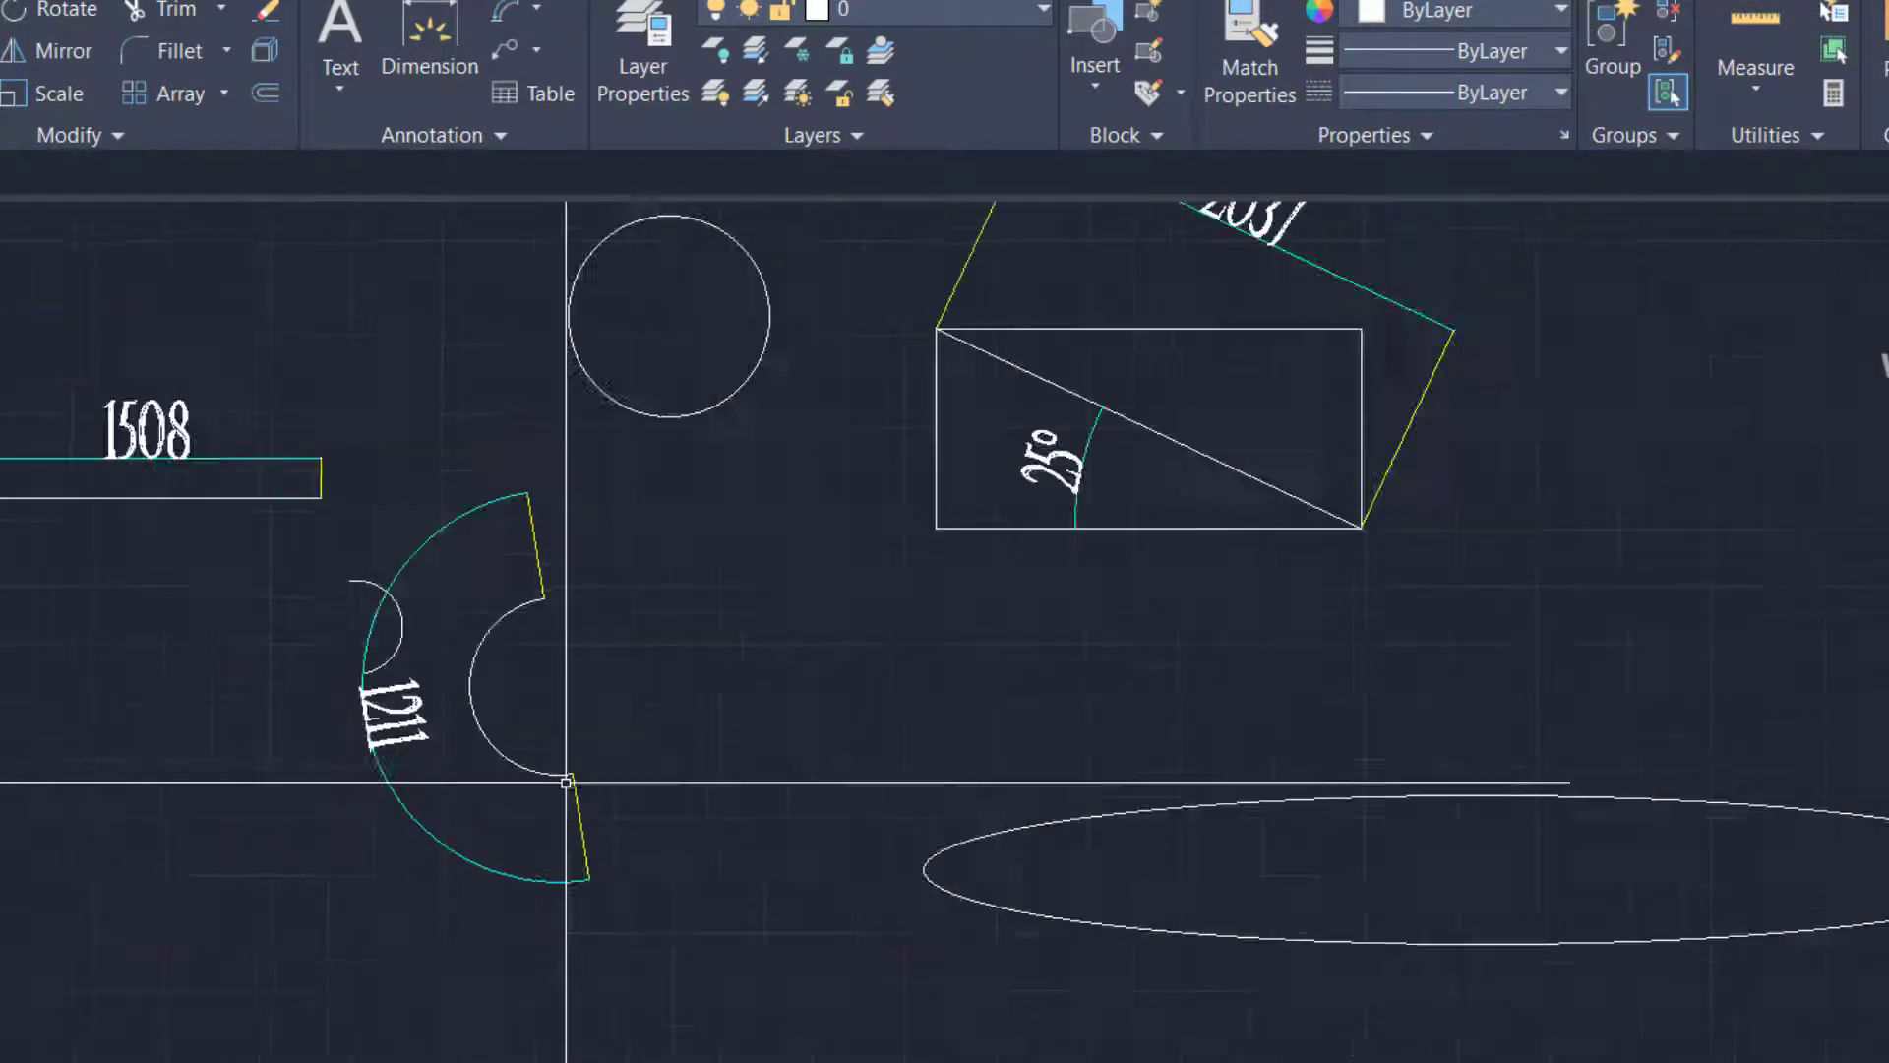
scroll(539, 758, up, 5)
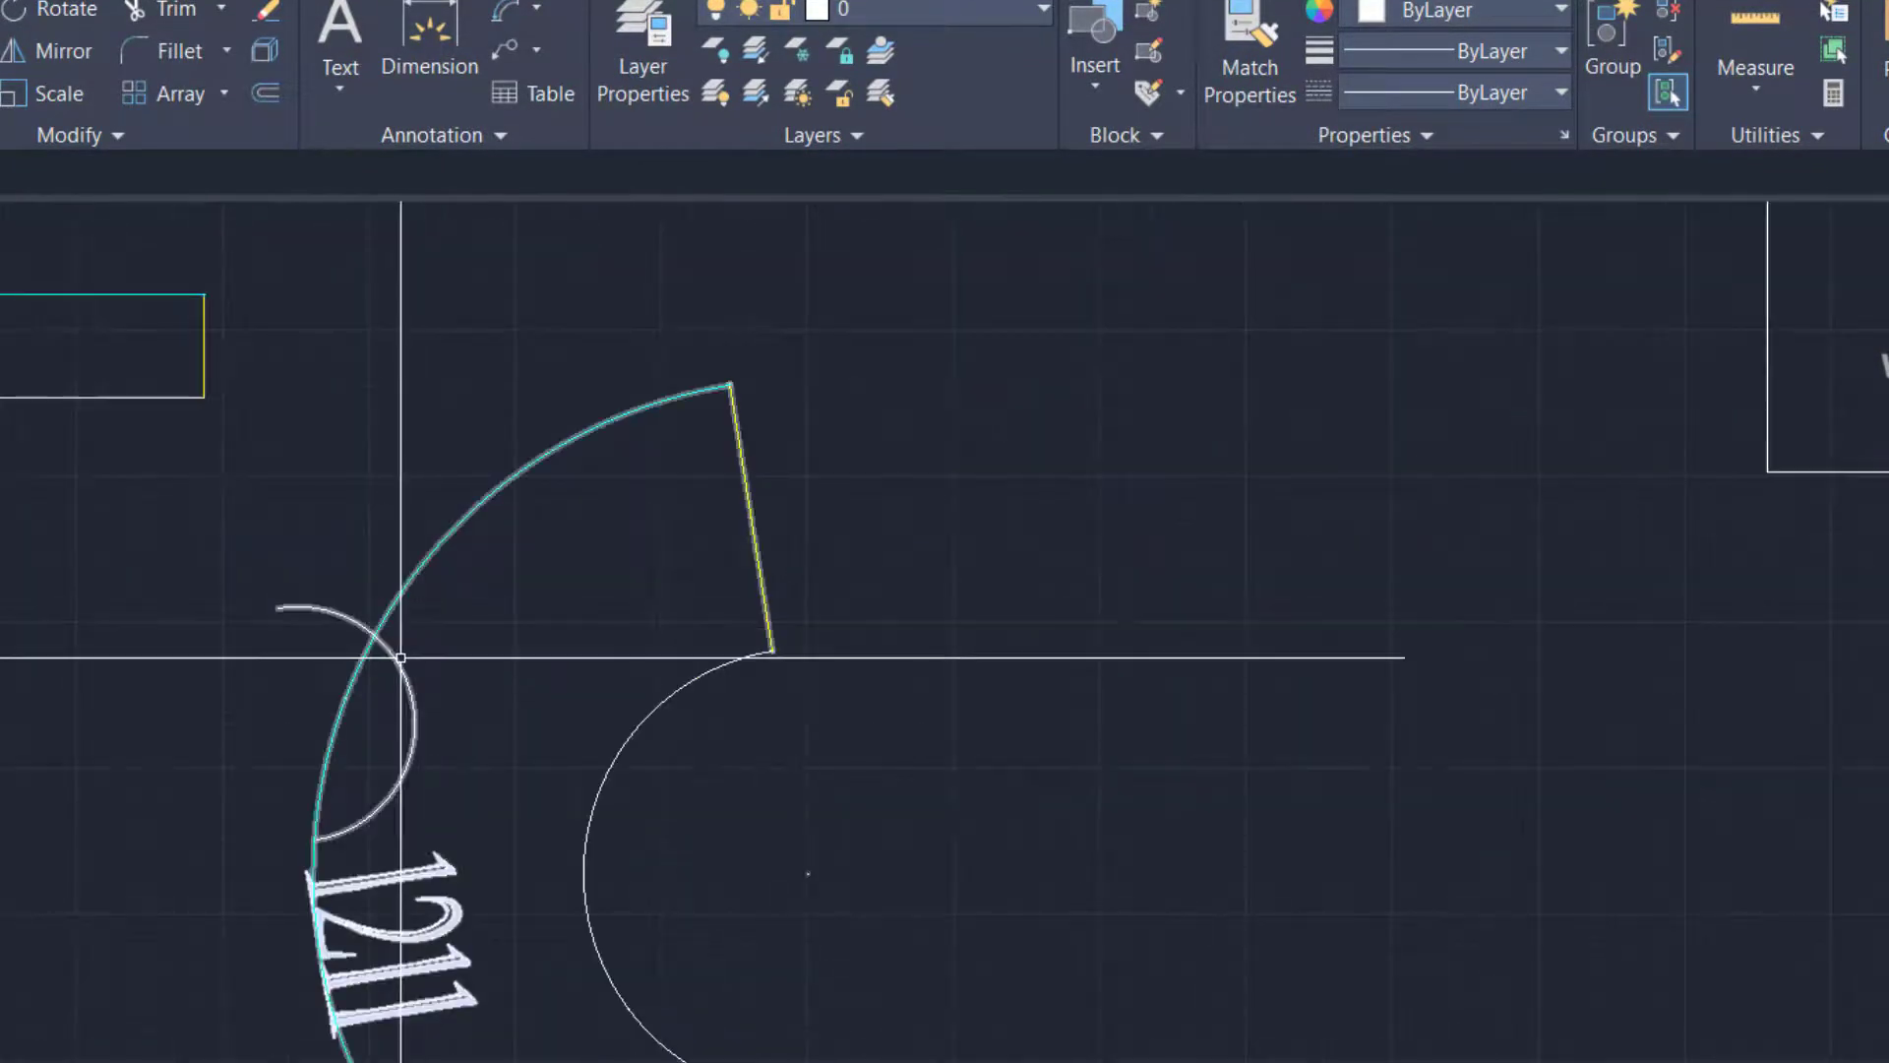
click(401, 658)
scroll(477, 705, down, 6)
scroll(477, 706, up, 4)
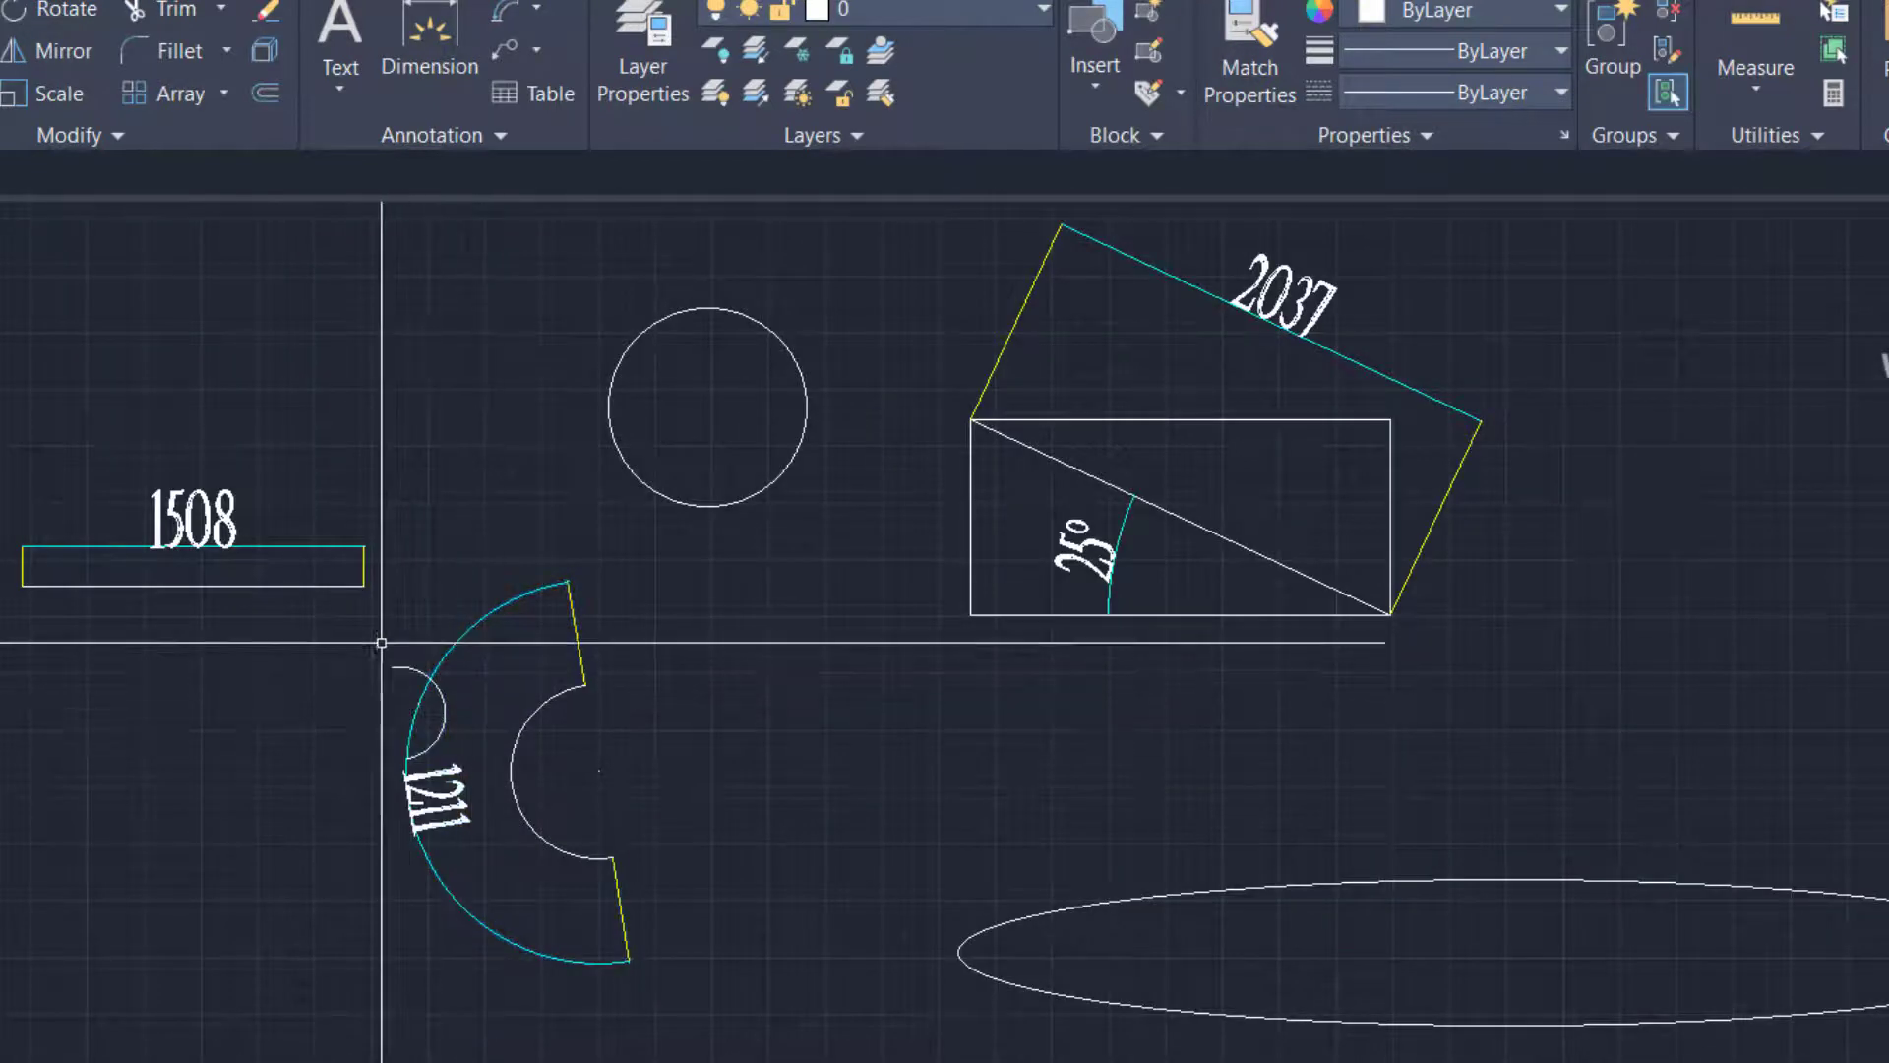
click(405, 665)
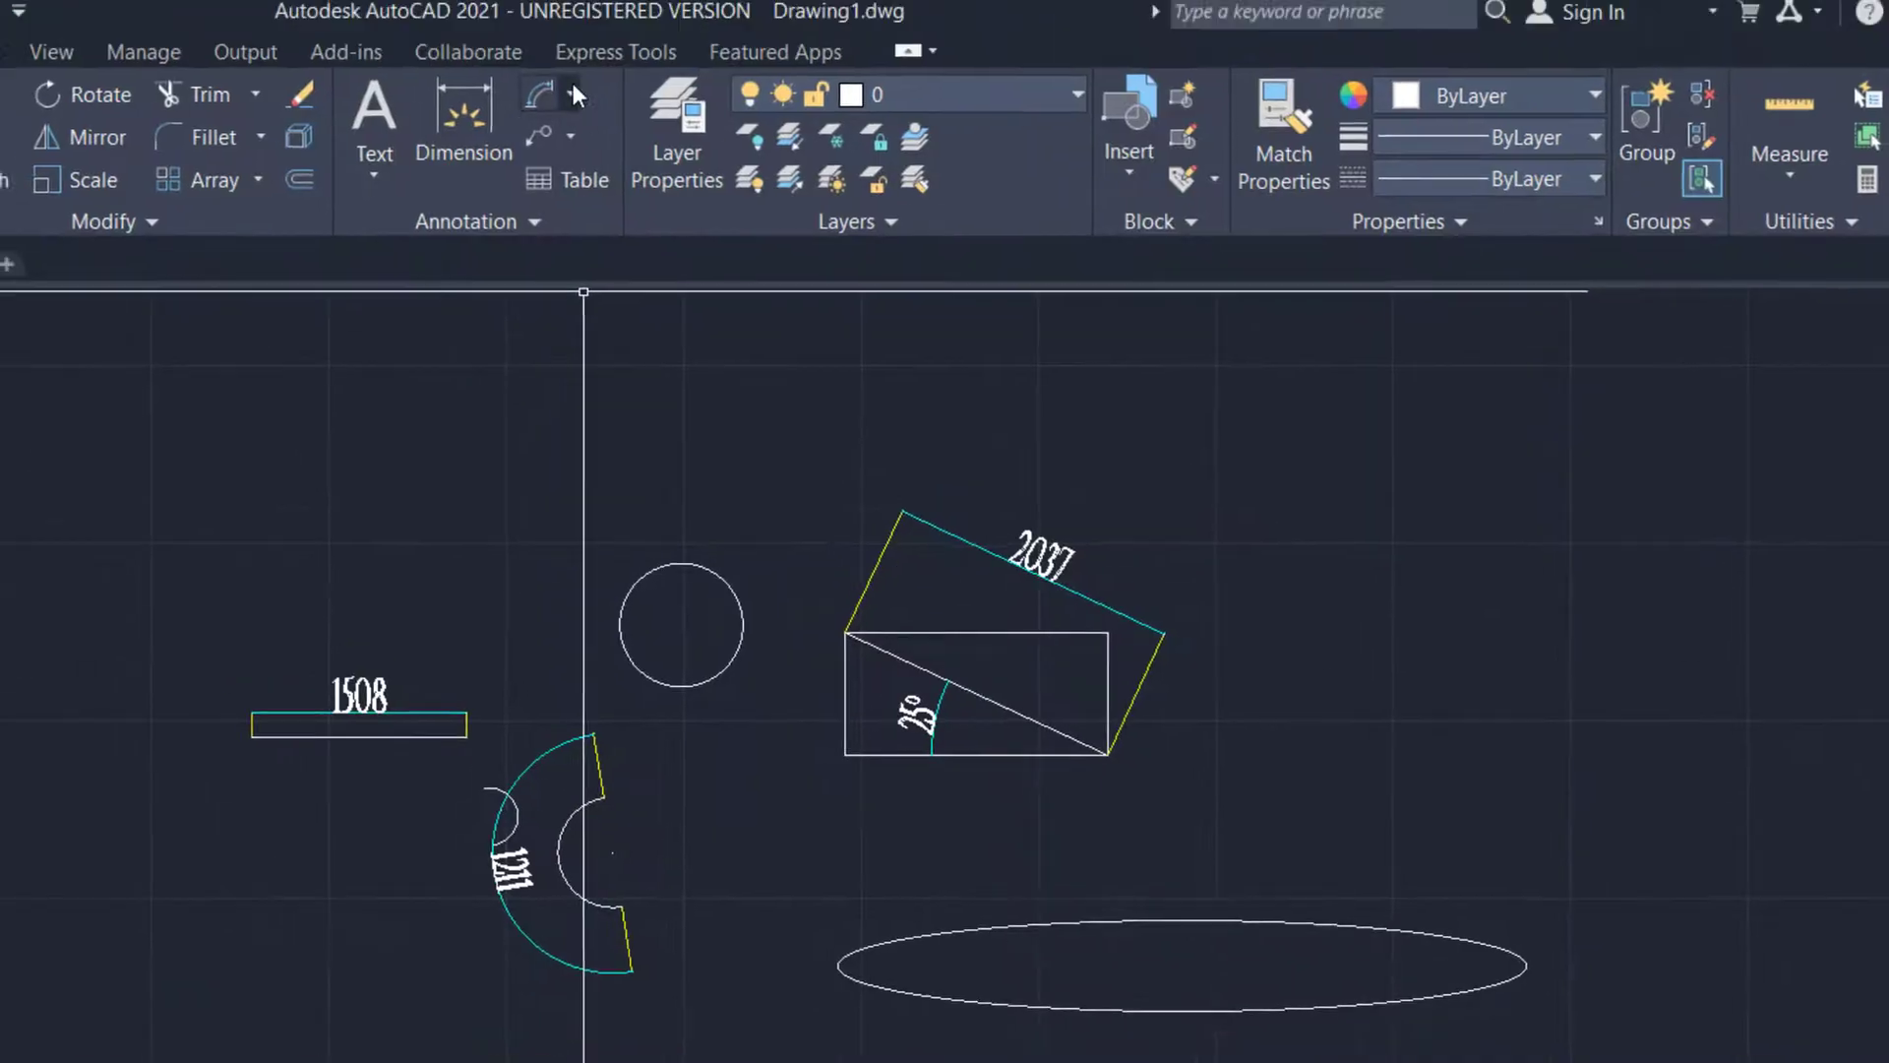
Add a radius dimension to the open arc, placing it toward the arc's upper endpoint
click(582, 108)
click(635, 469)
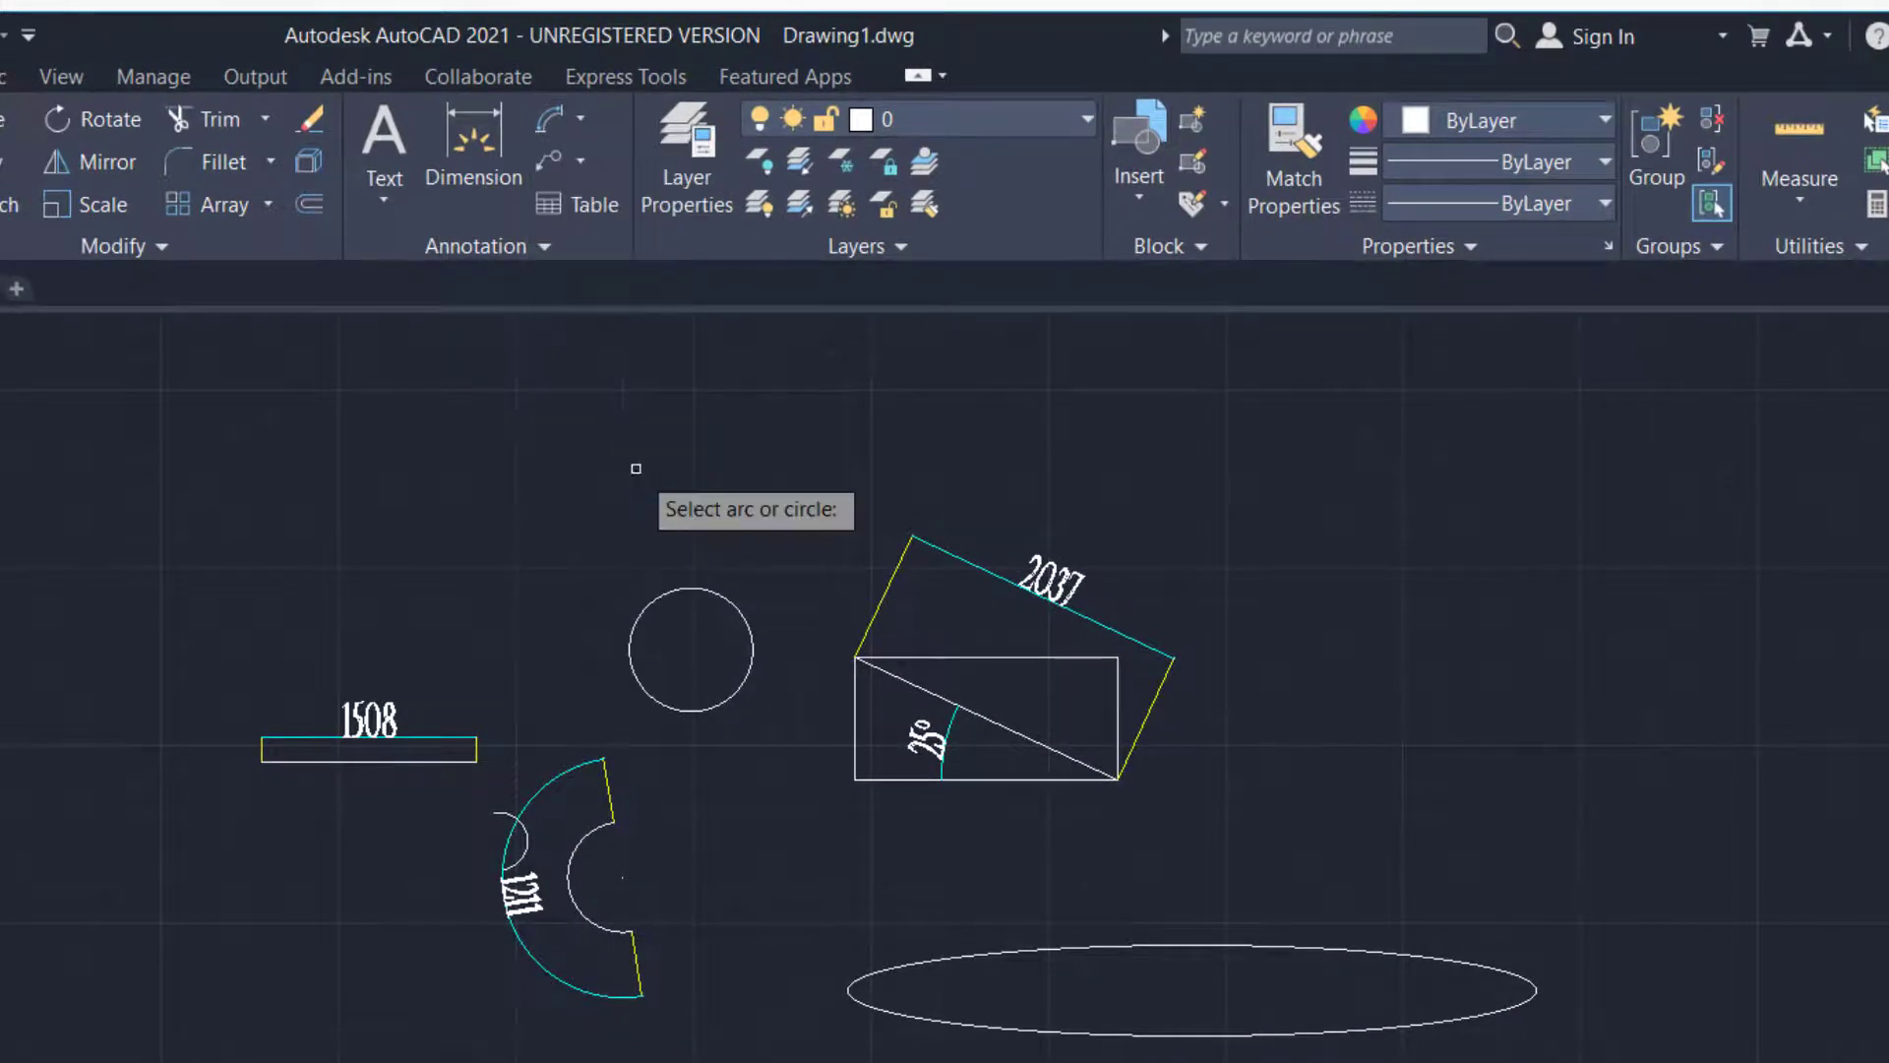
scroll(620, 886, up, 4)
scroll(649, 618, up, 3)
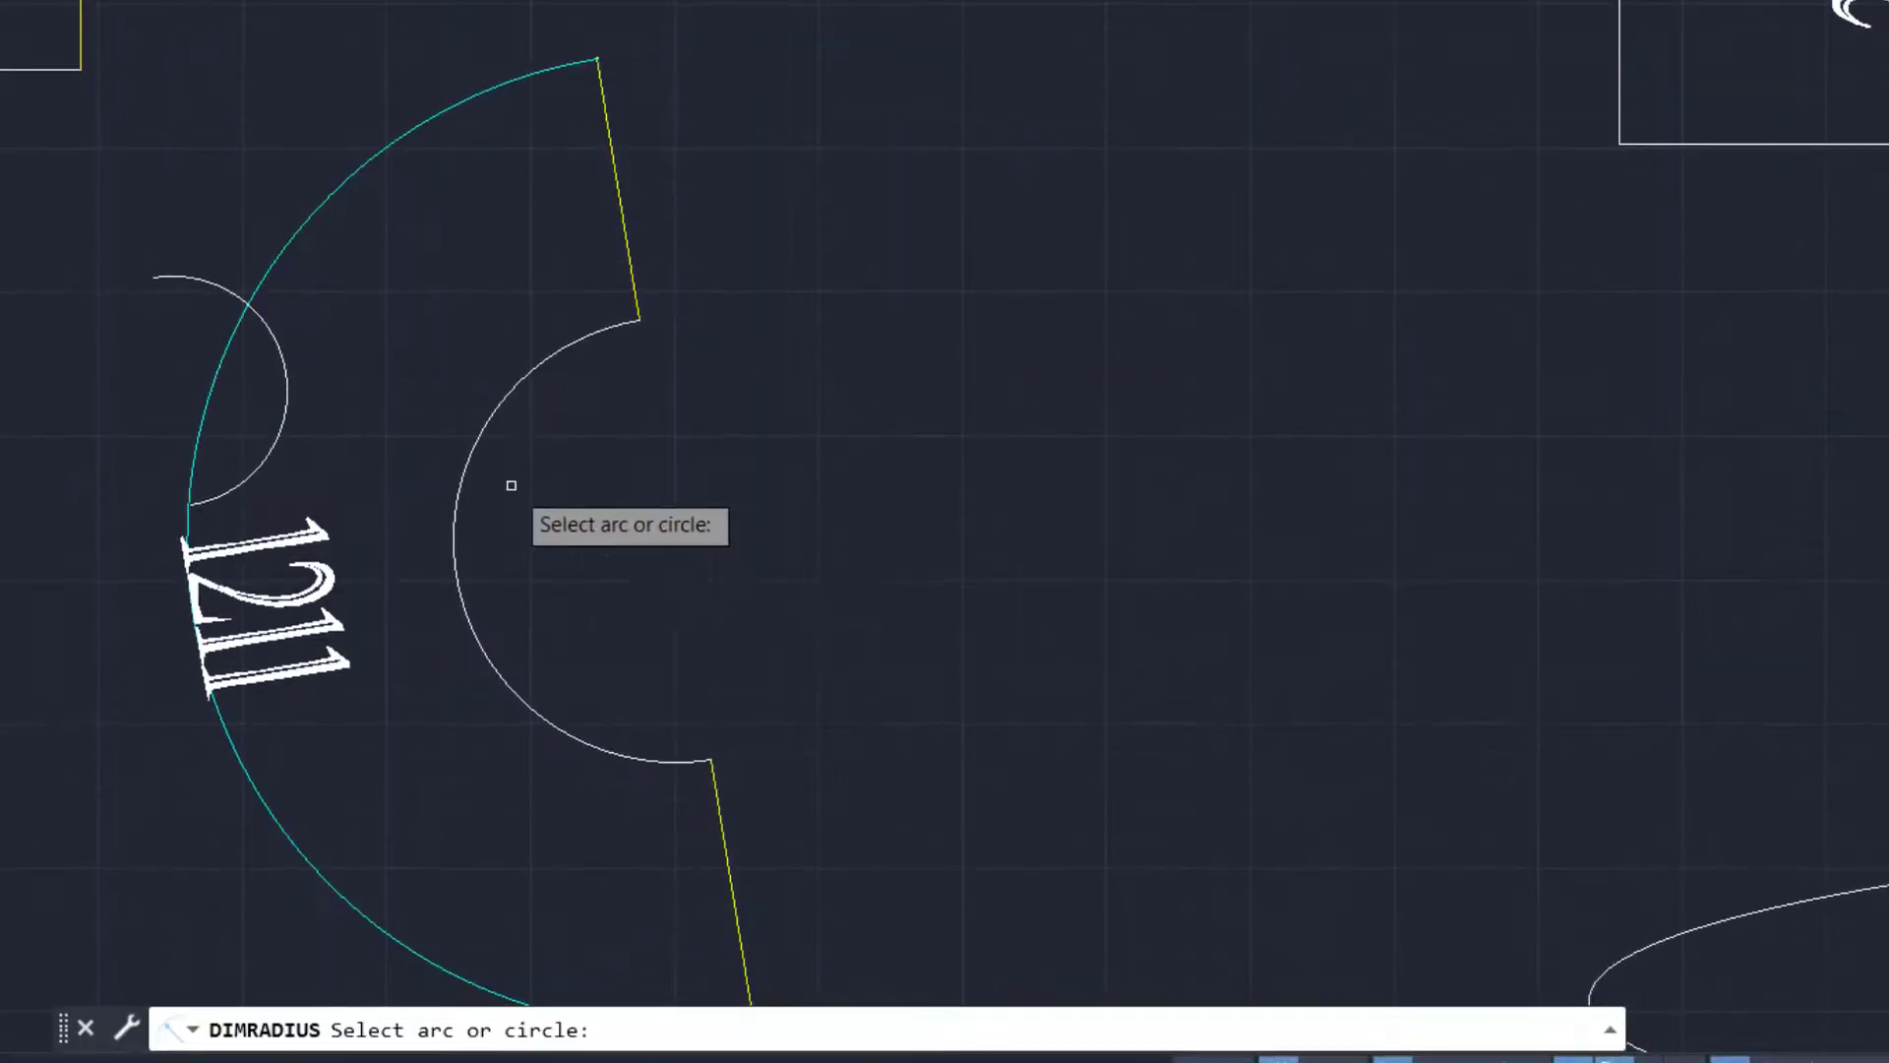
click(456, 505)
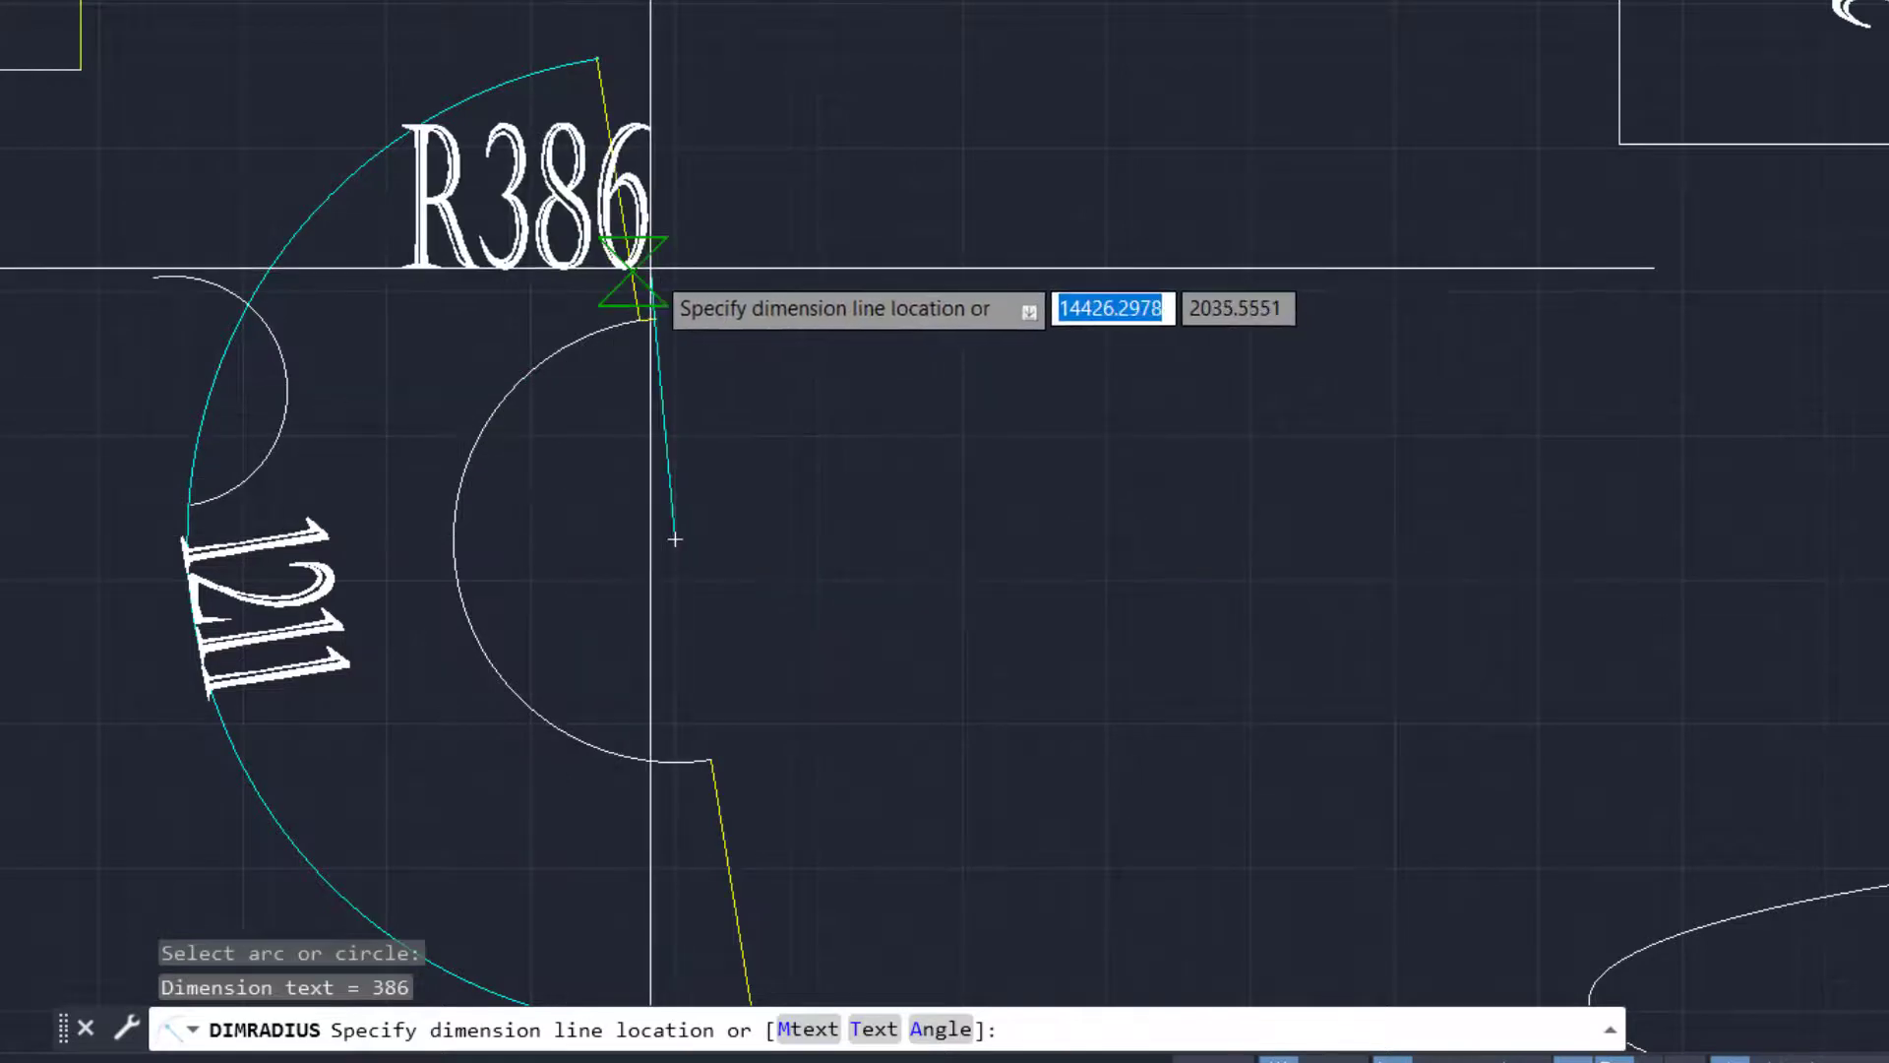
click(641, 315)
scroll(741, 392, up, 4)
scroll(741, 392, down, 5)
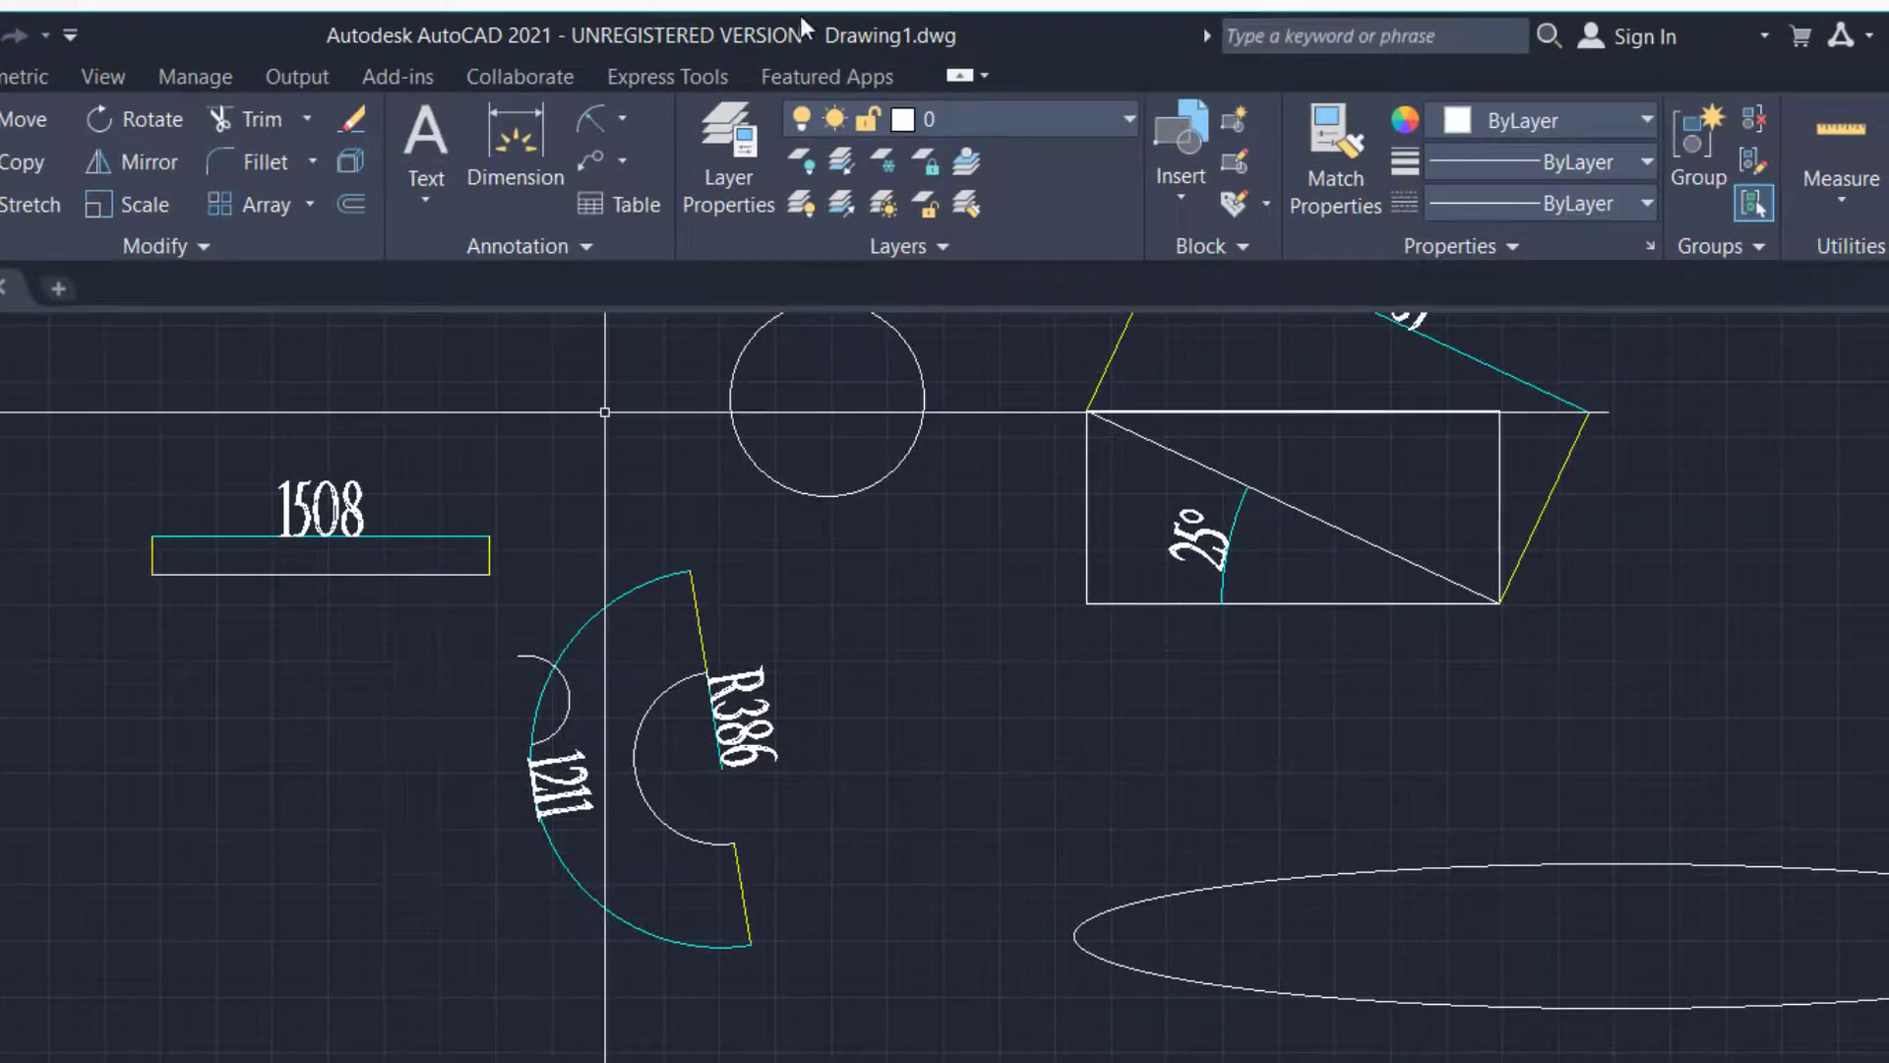
Add a diameter dimension to the circle, placing its text just below the circle
mouse_move(747, 584)
middle_down()
mouse_move(746, 793)
mouse_move(725, 674)
middle_up()
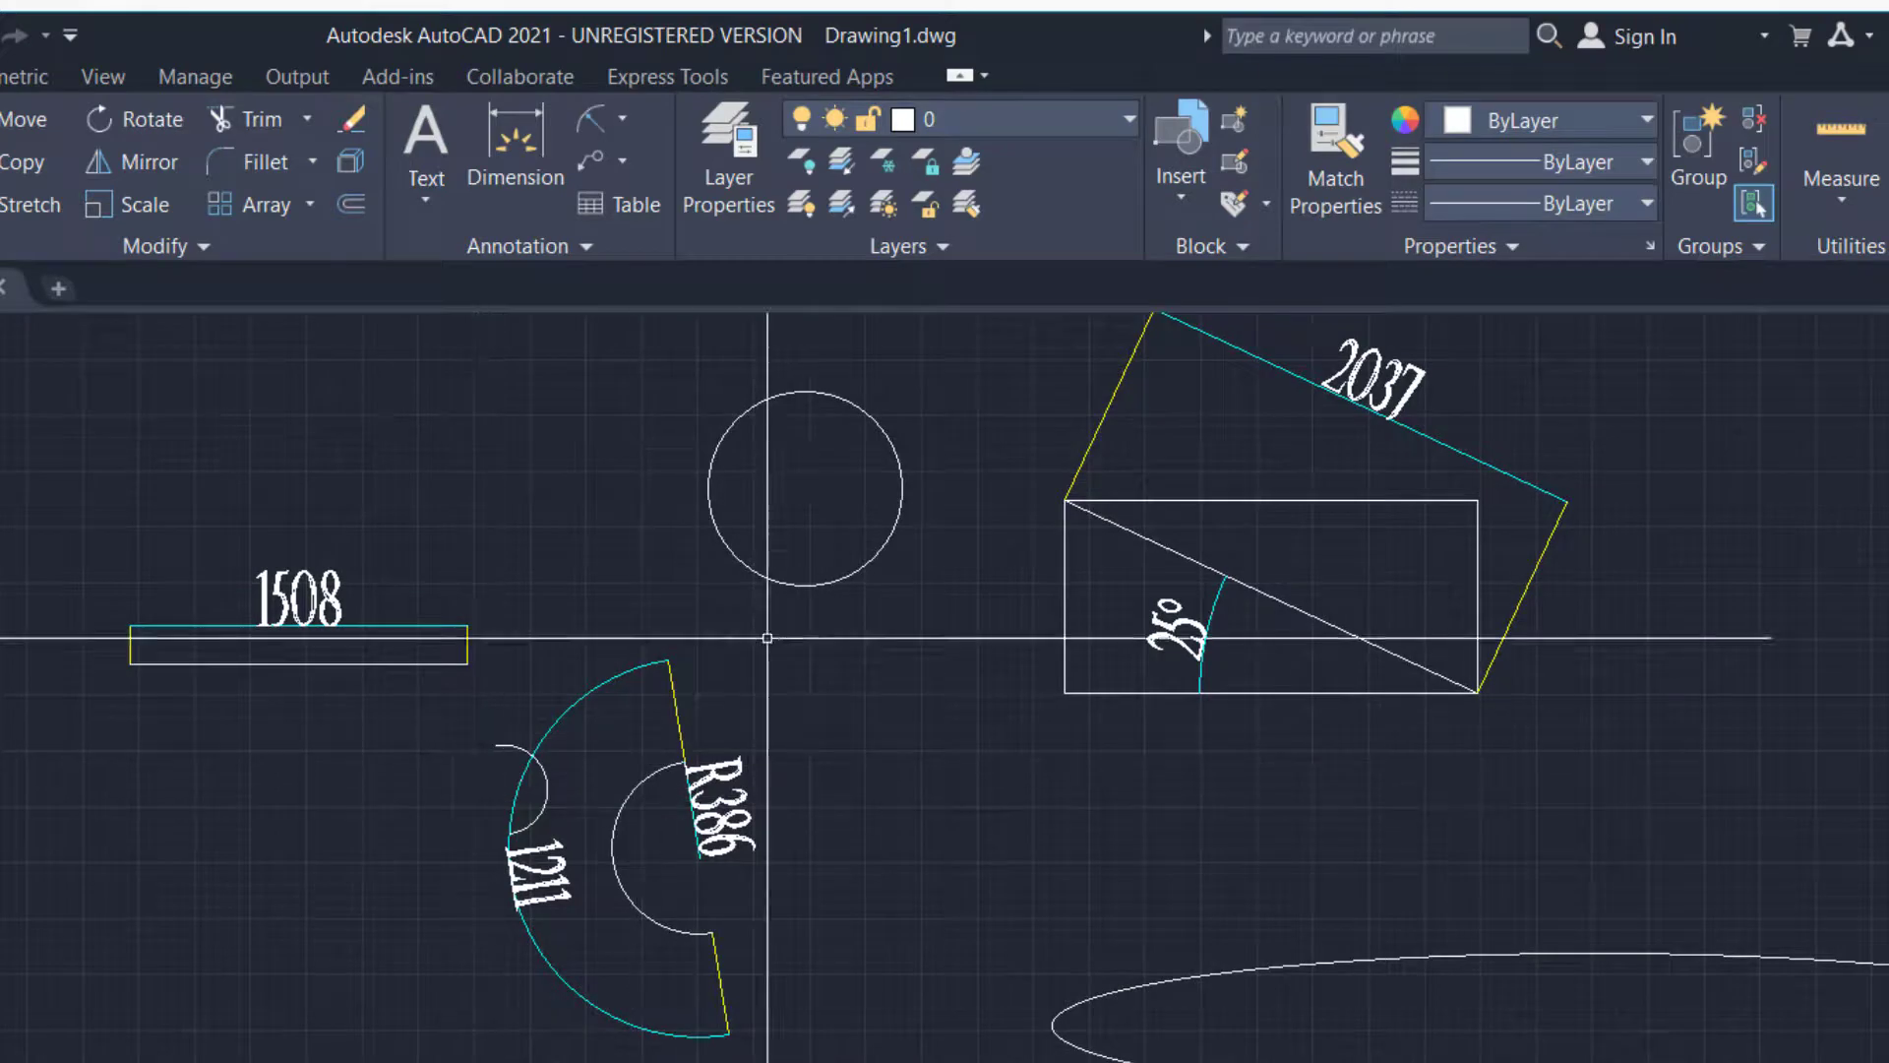
click(624, 114)
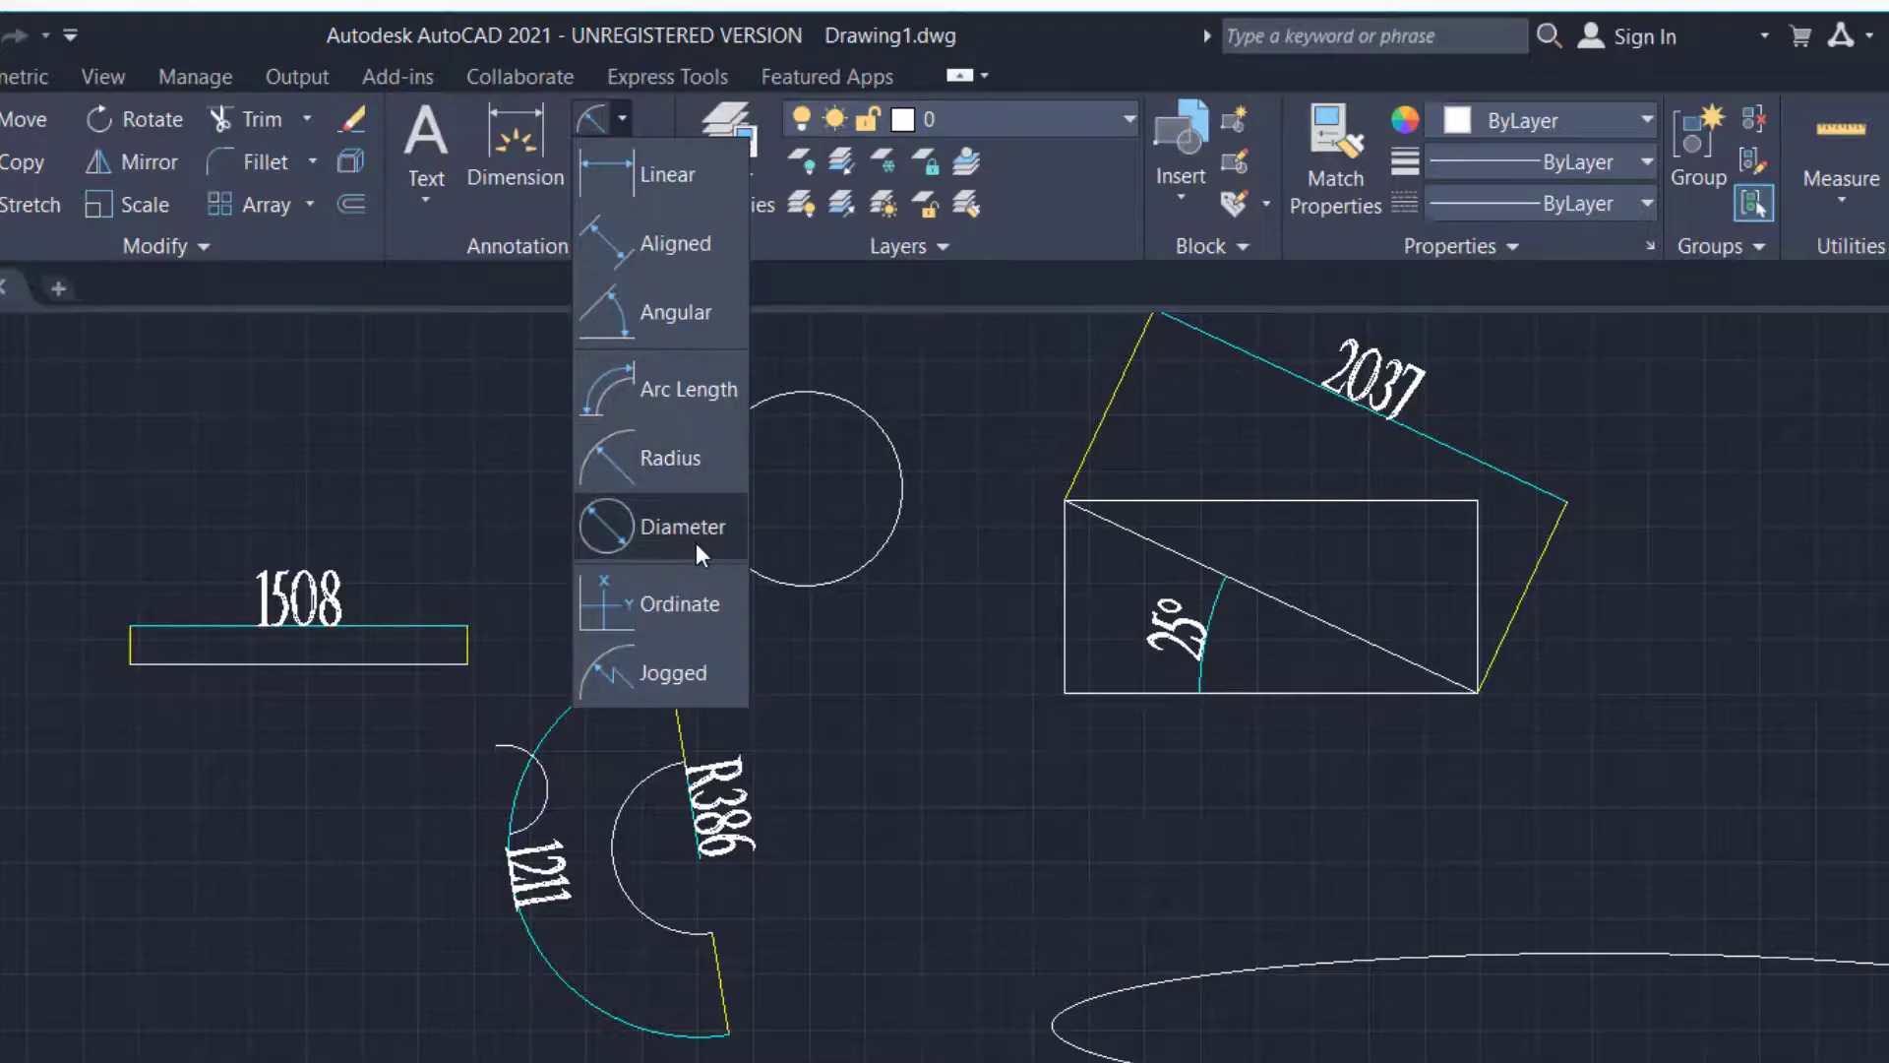
click(695, 542)
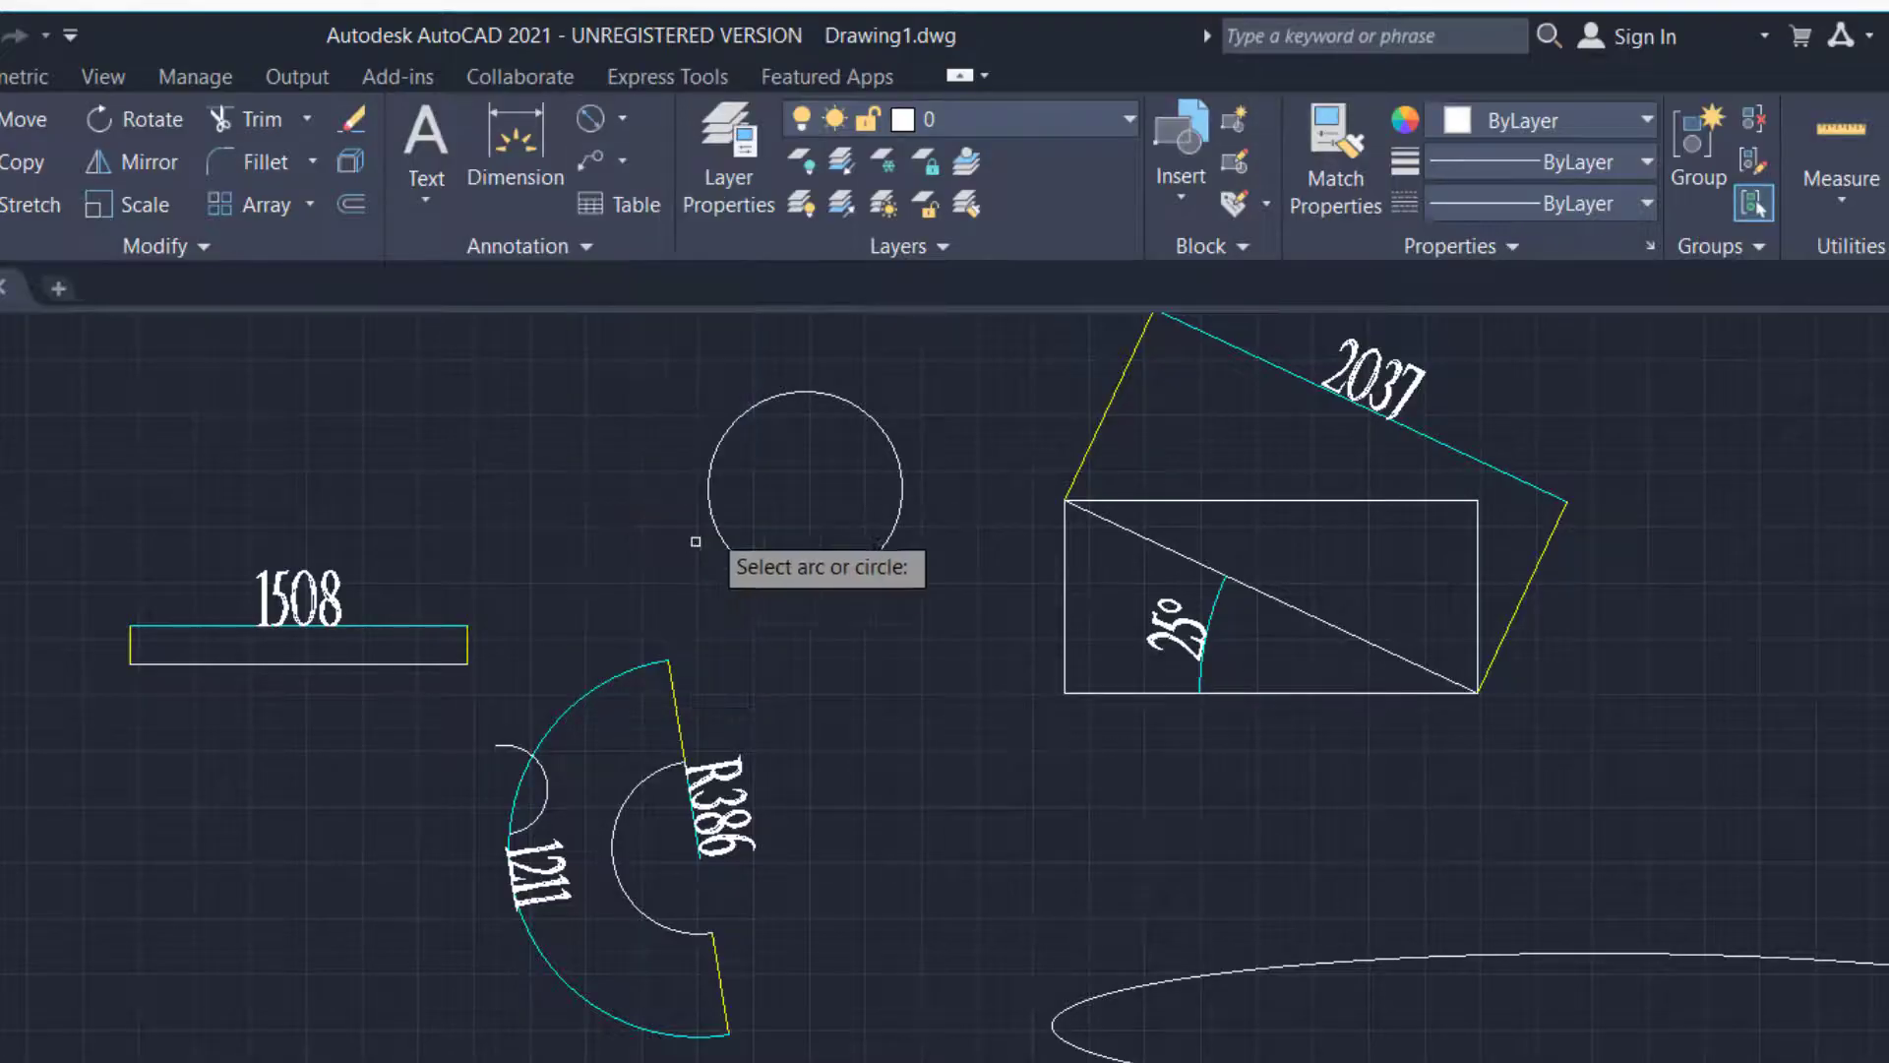
click(827, 391)
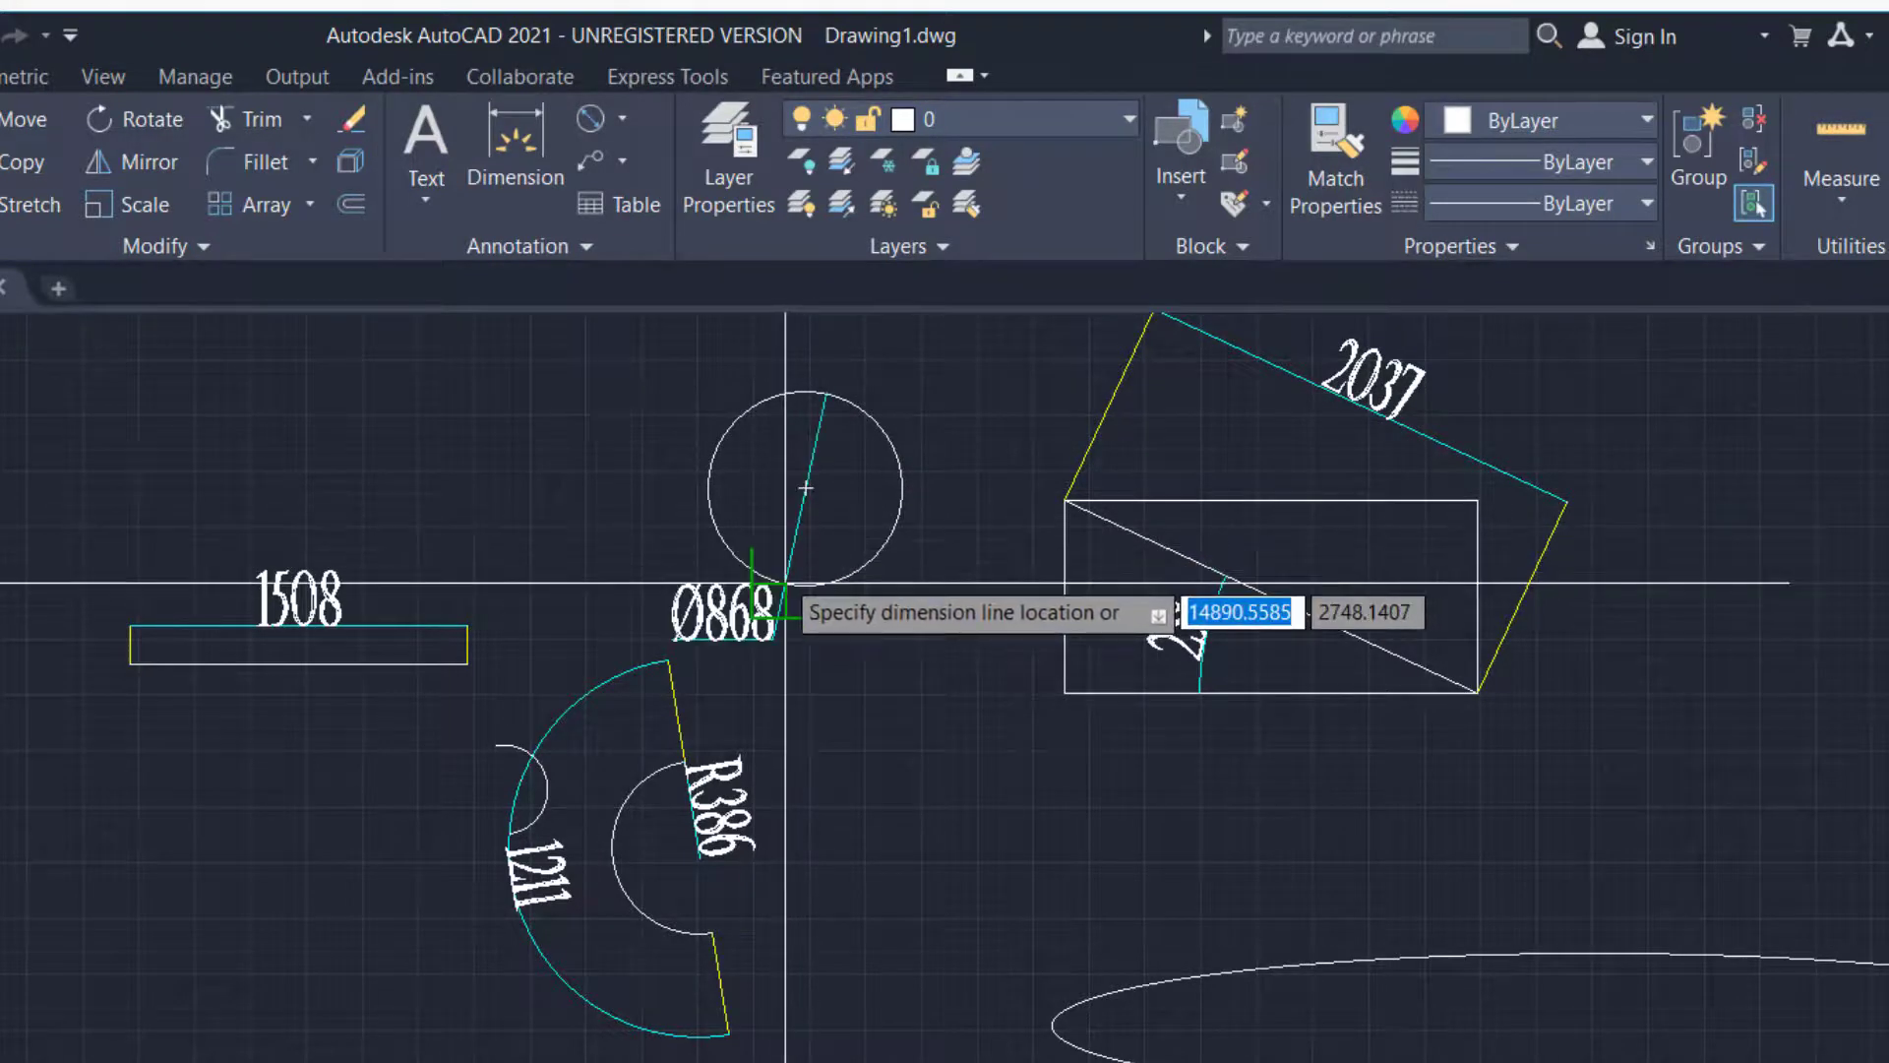
click(780, 572)
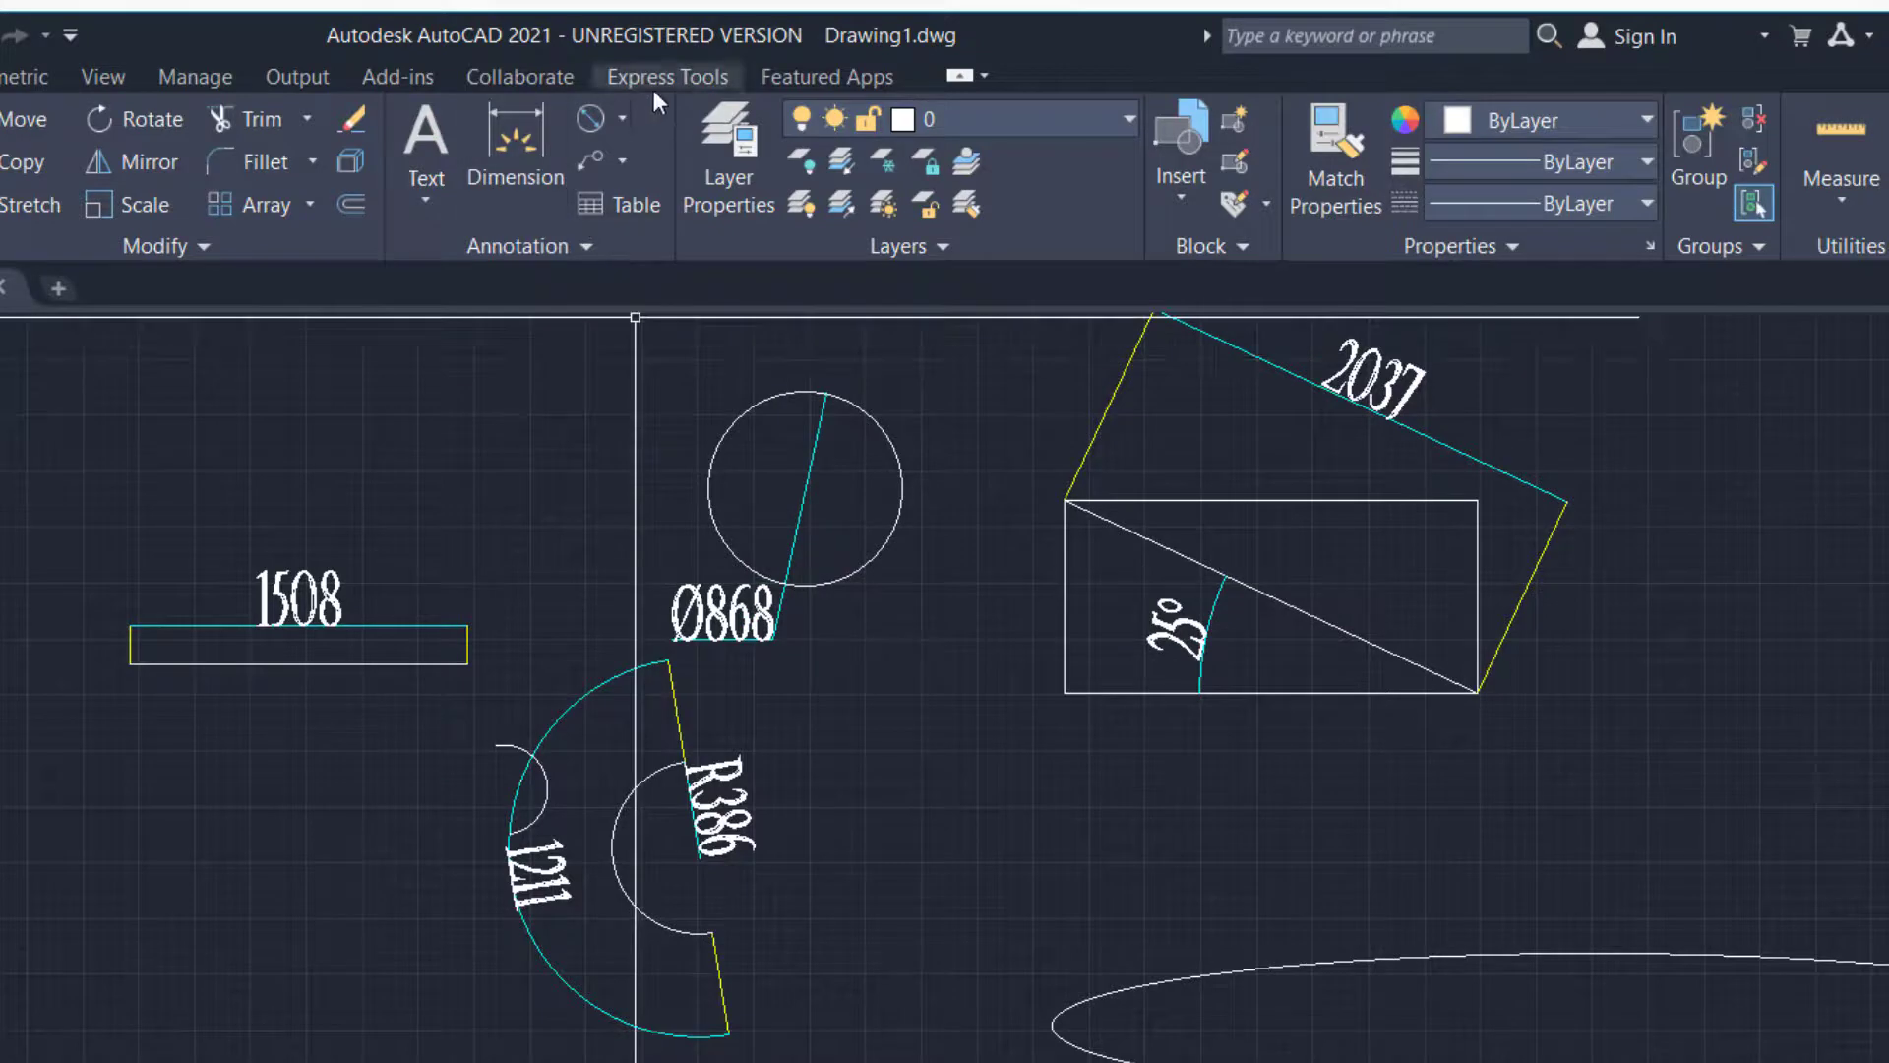
Add a radius dimension to the circle, placing its text outside on the upper left
click(624, 118)
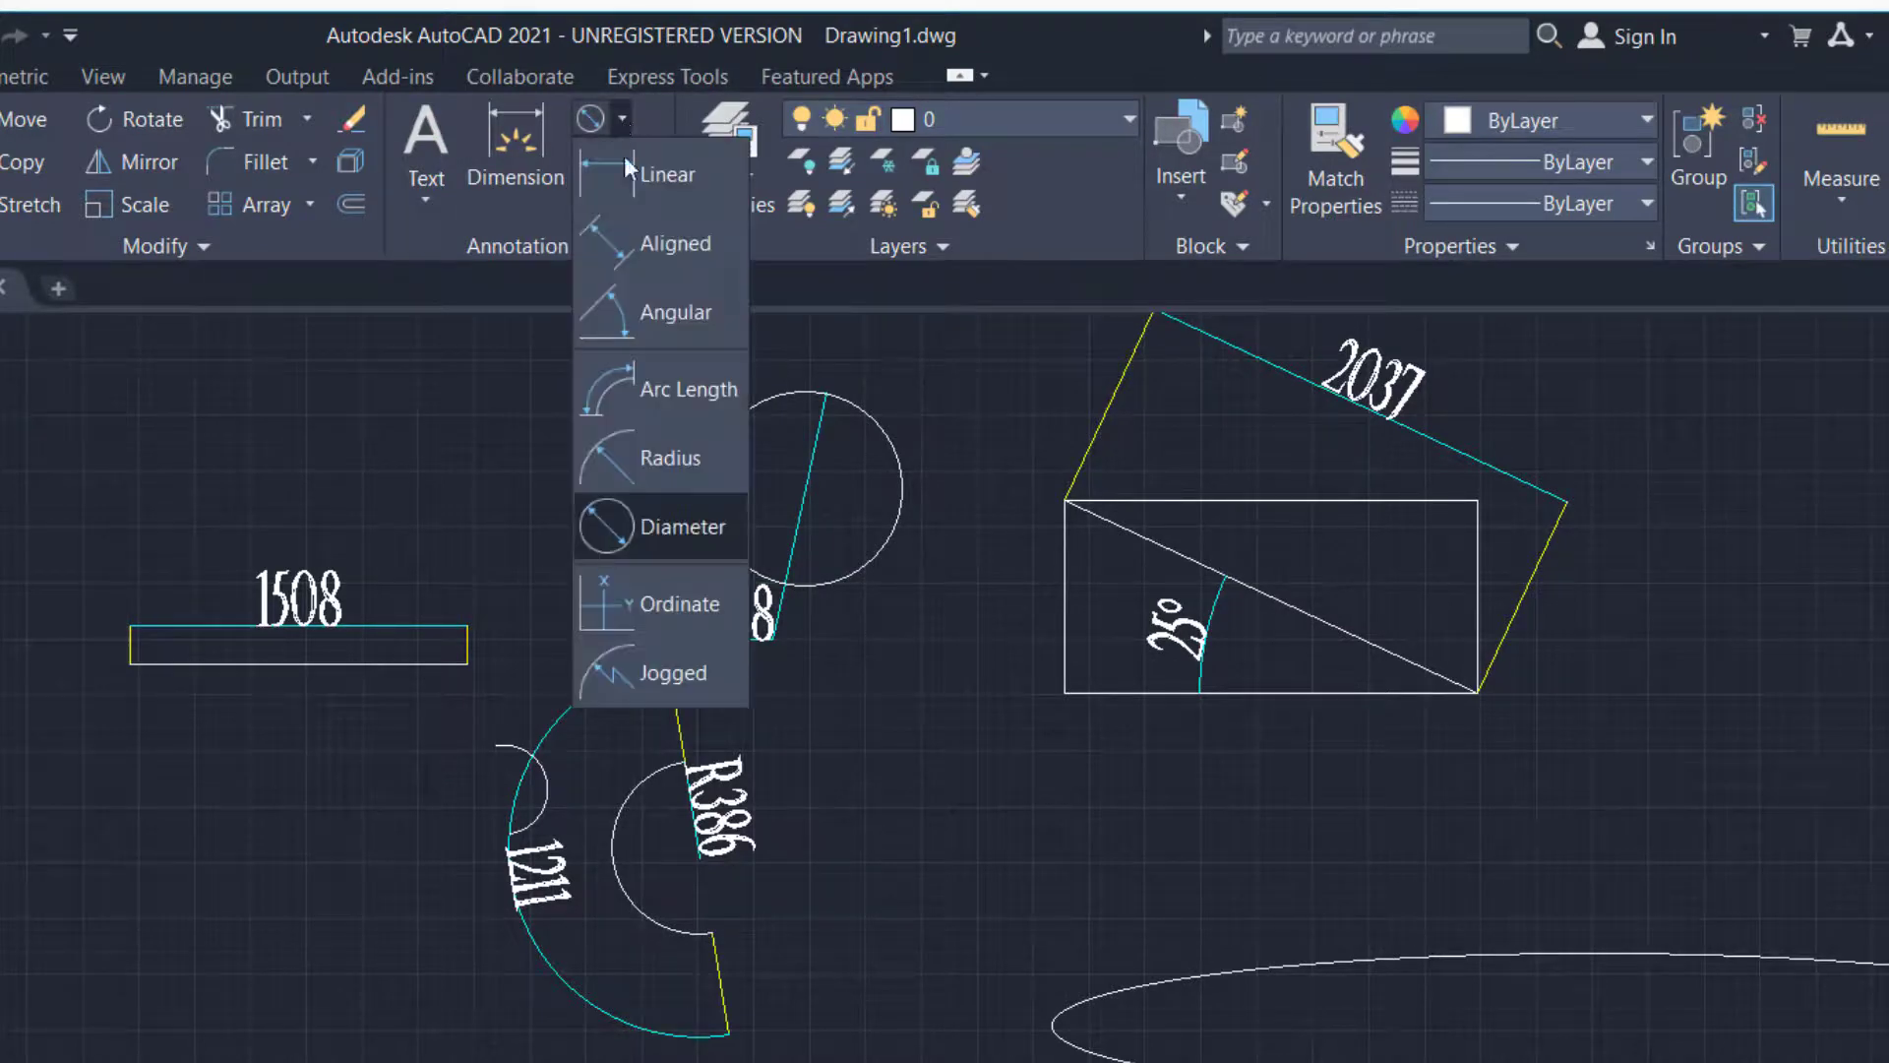
click(659, 458)
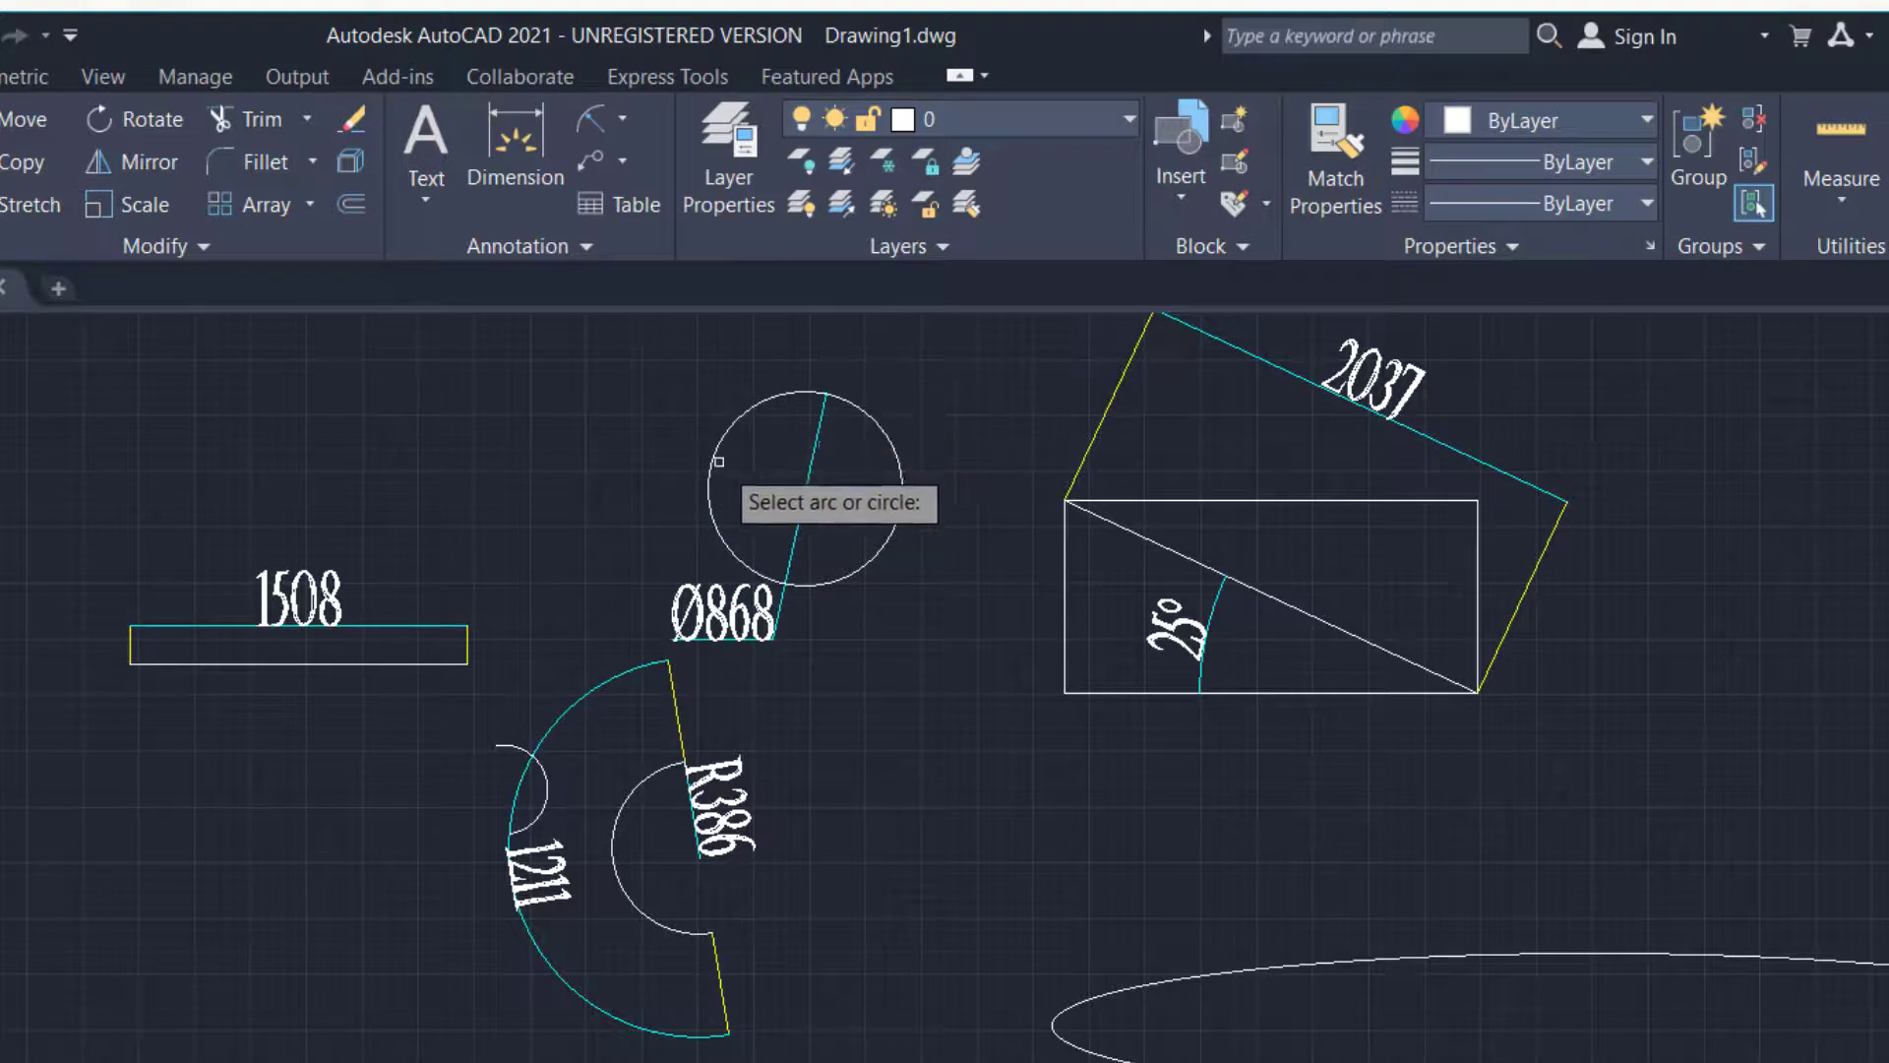
click(716, 462)
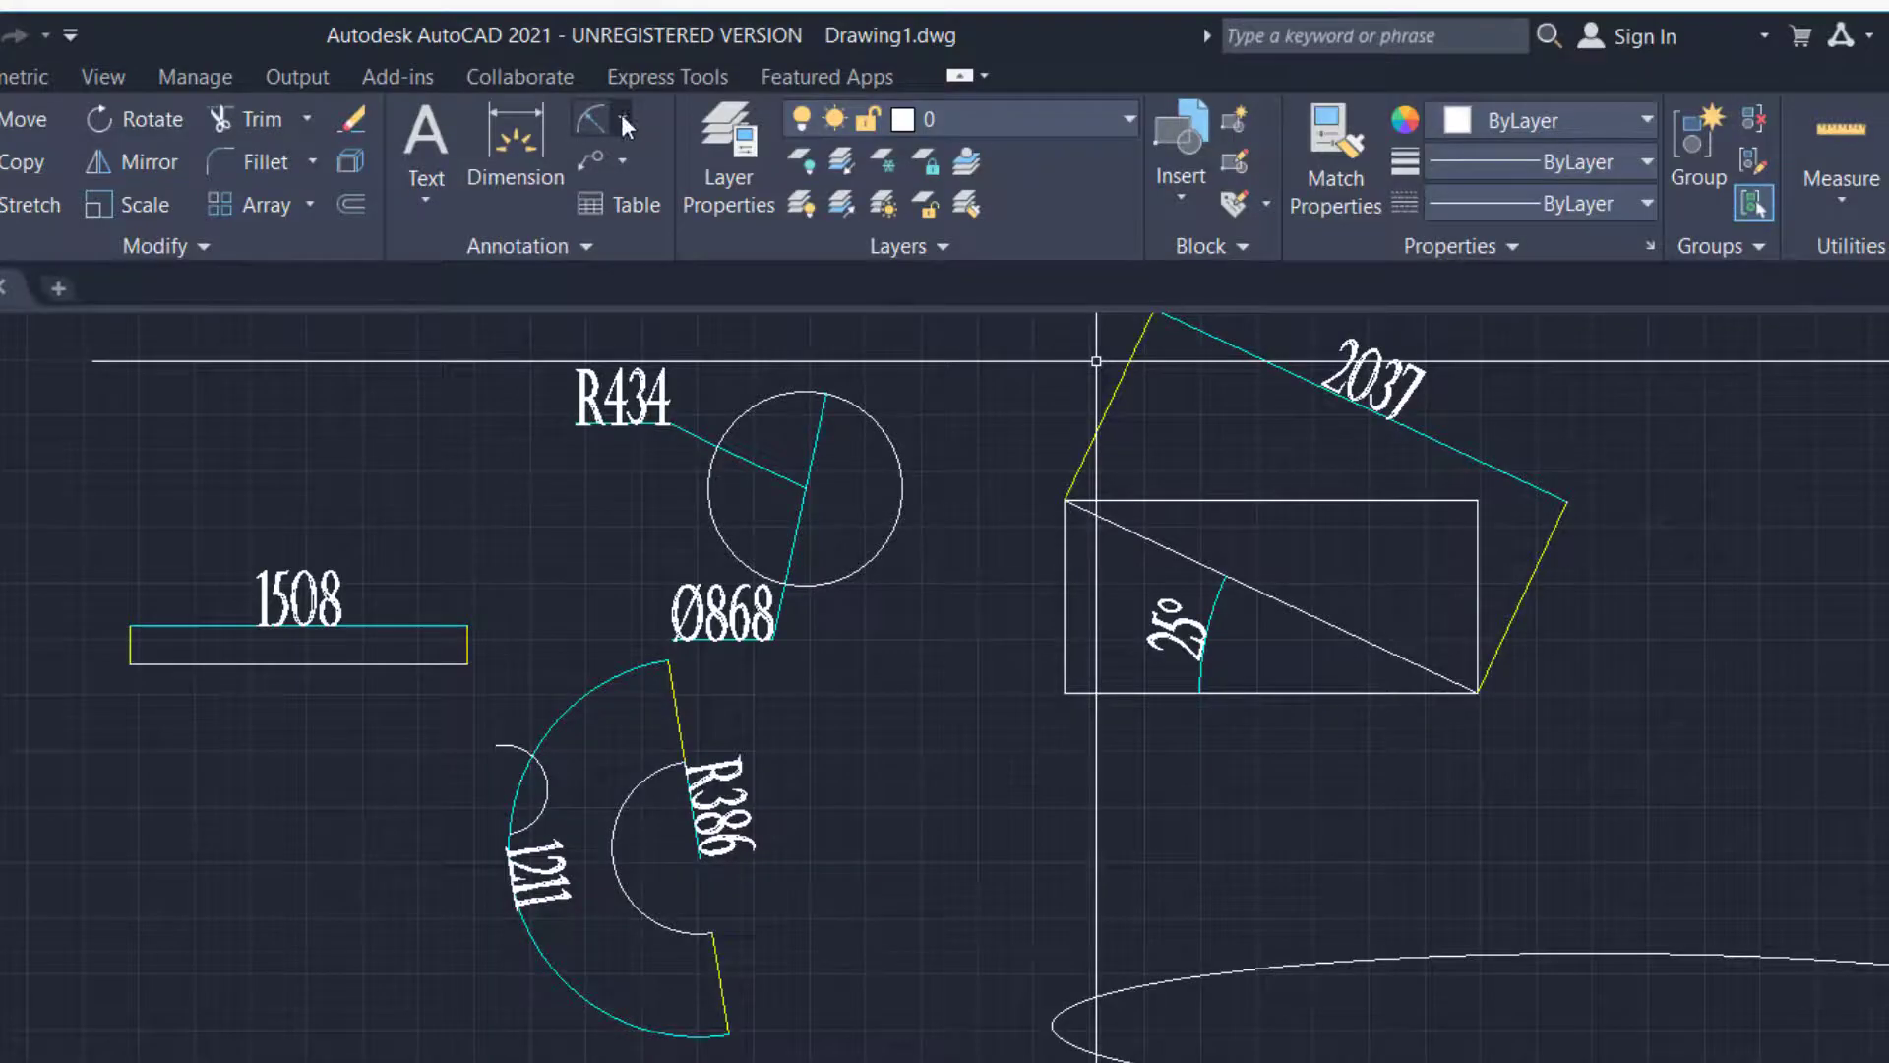
click(622, 117)
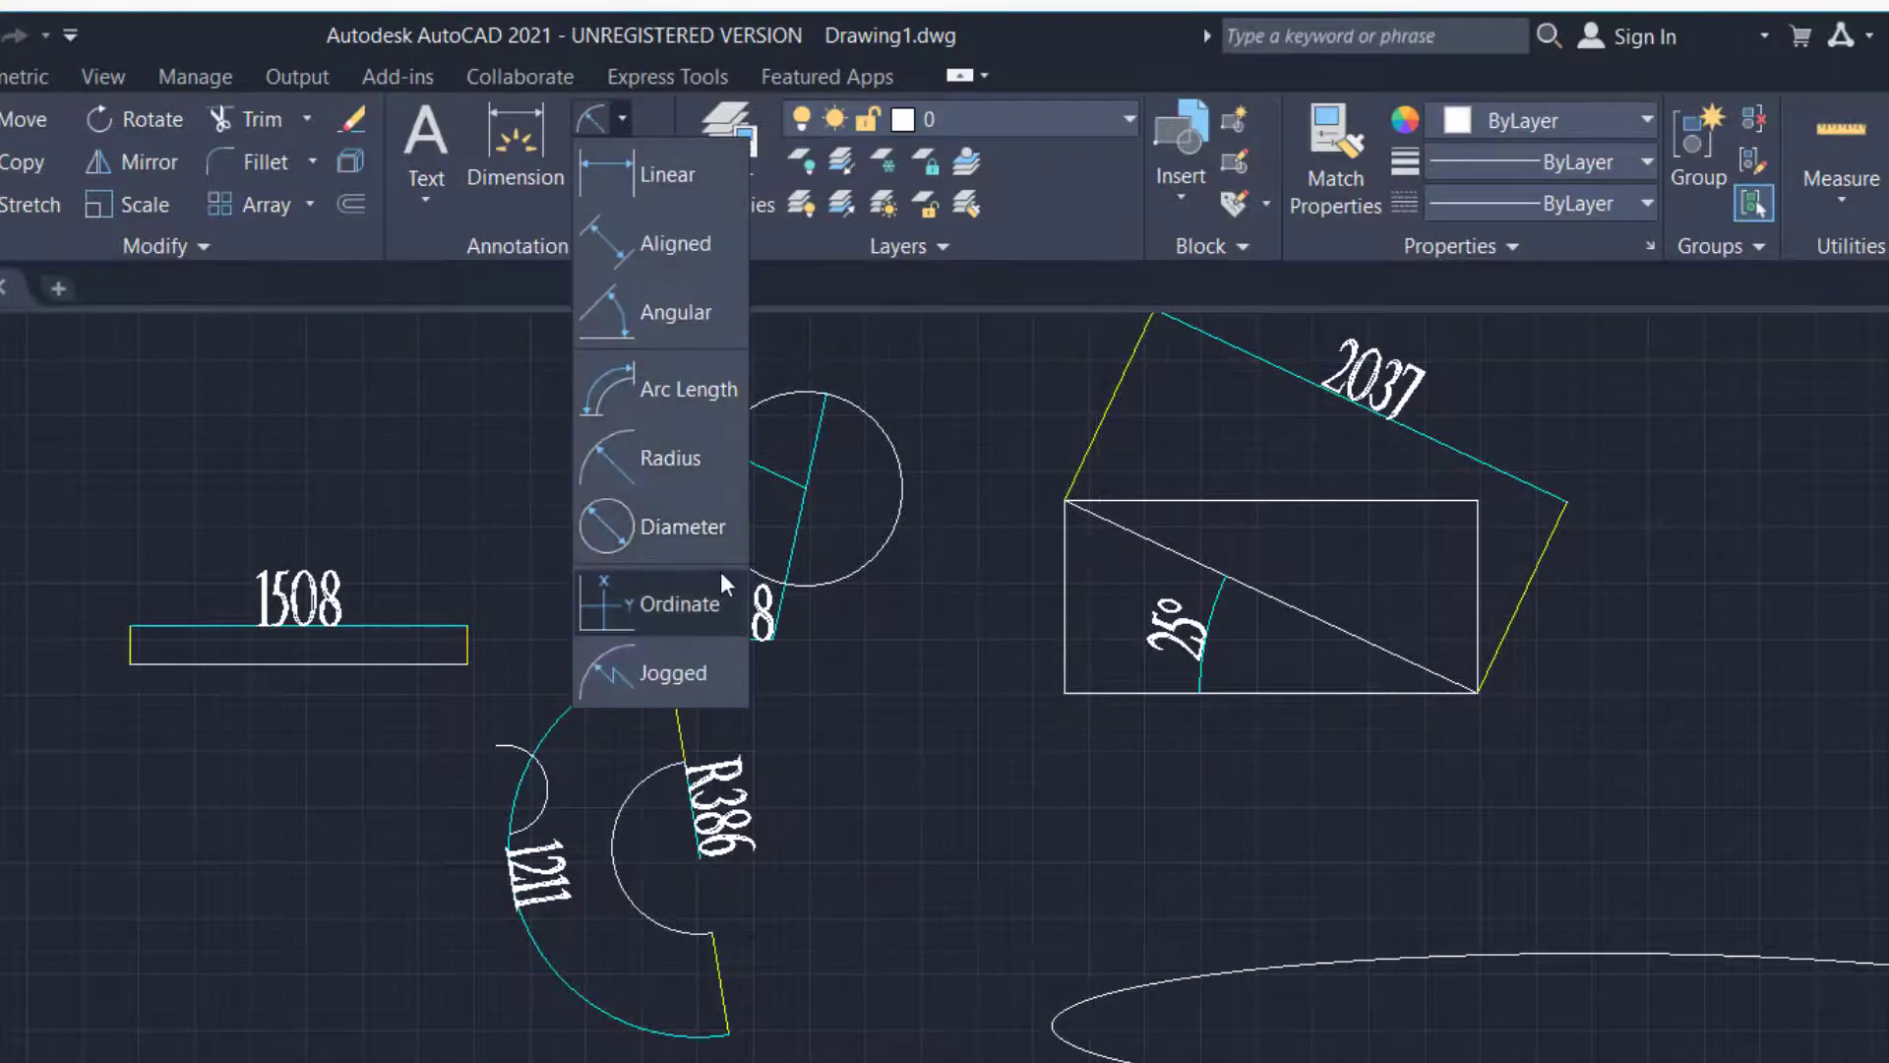
click(673, 673)
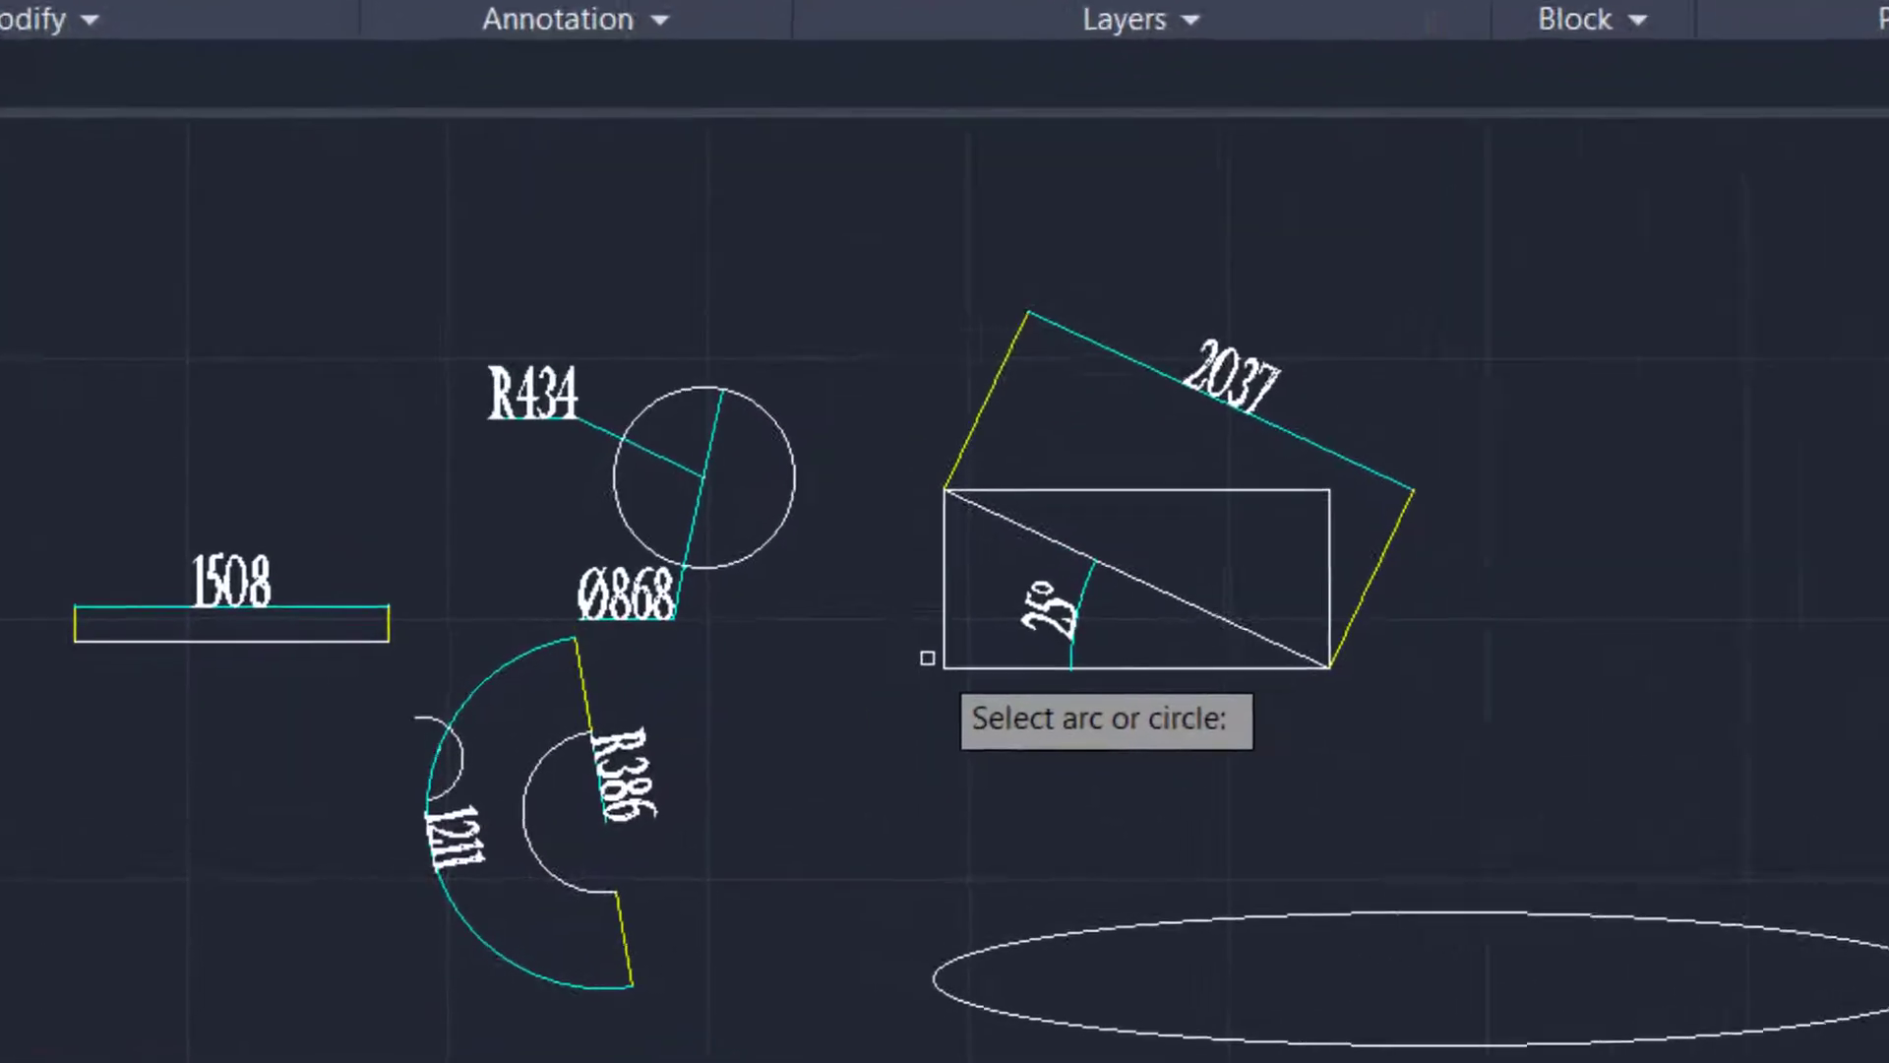
click(798, 410)
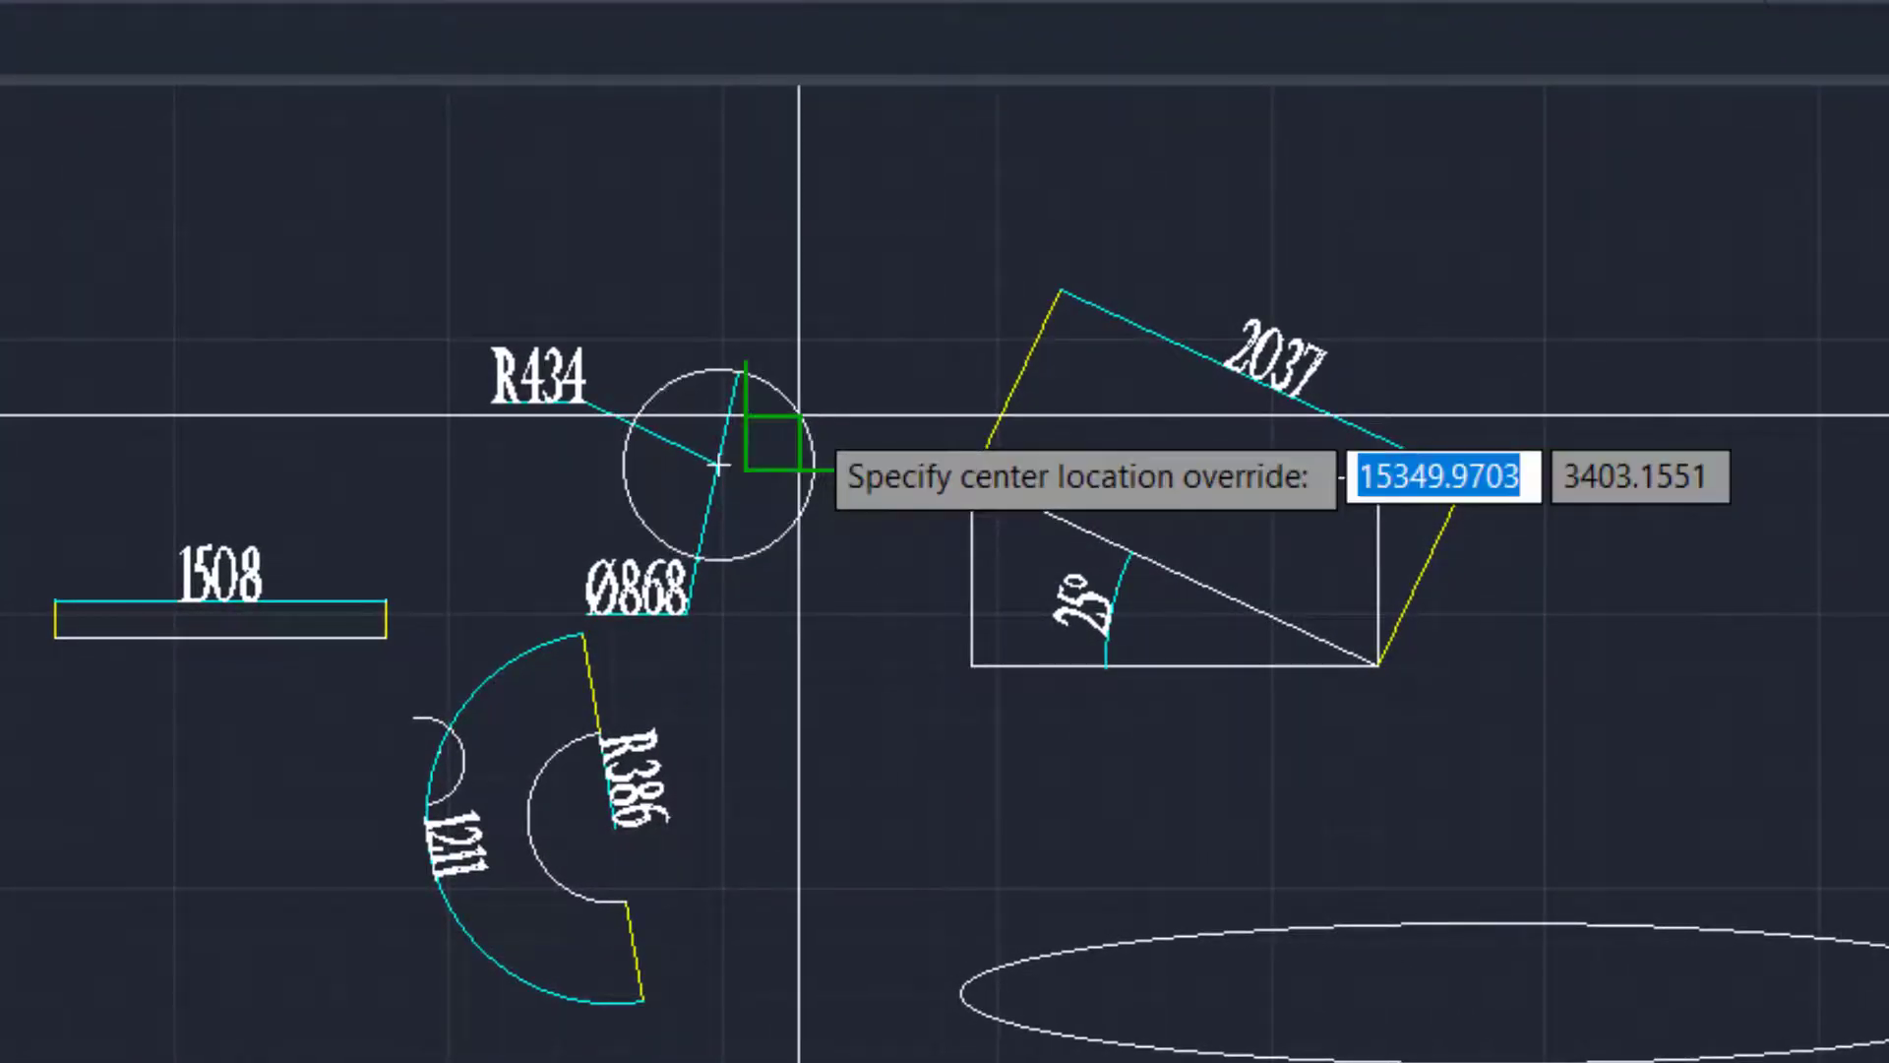
click(718, 464)
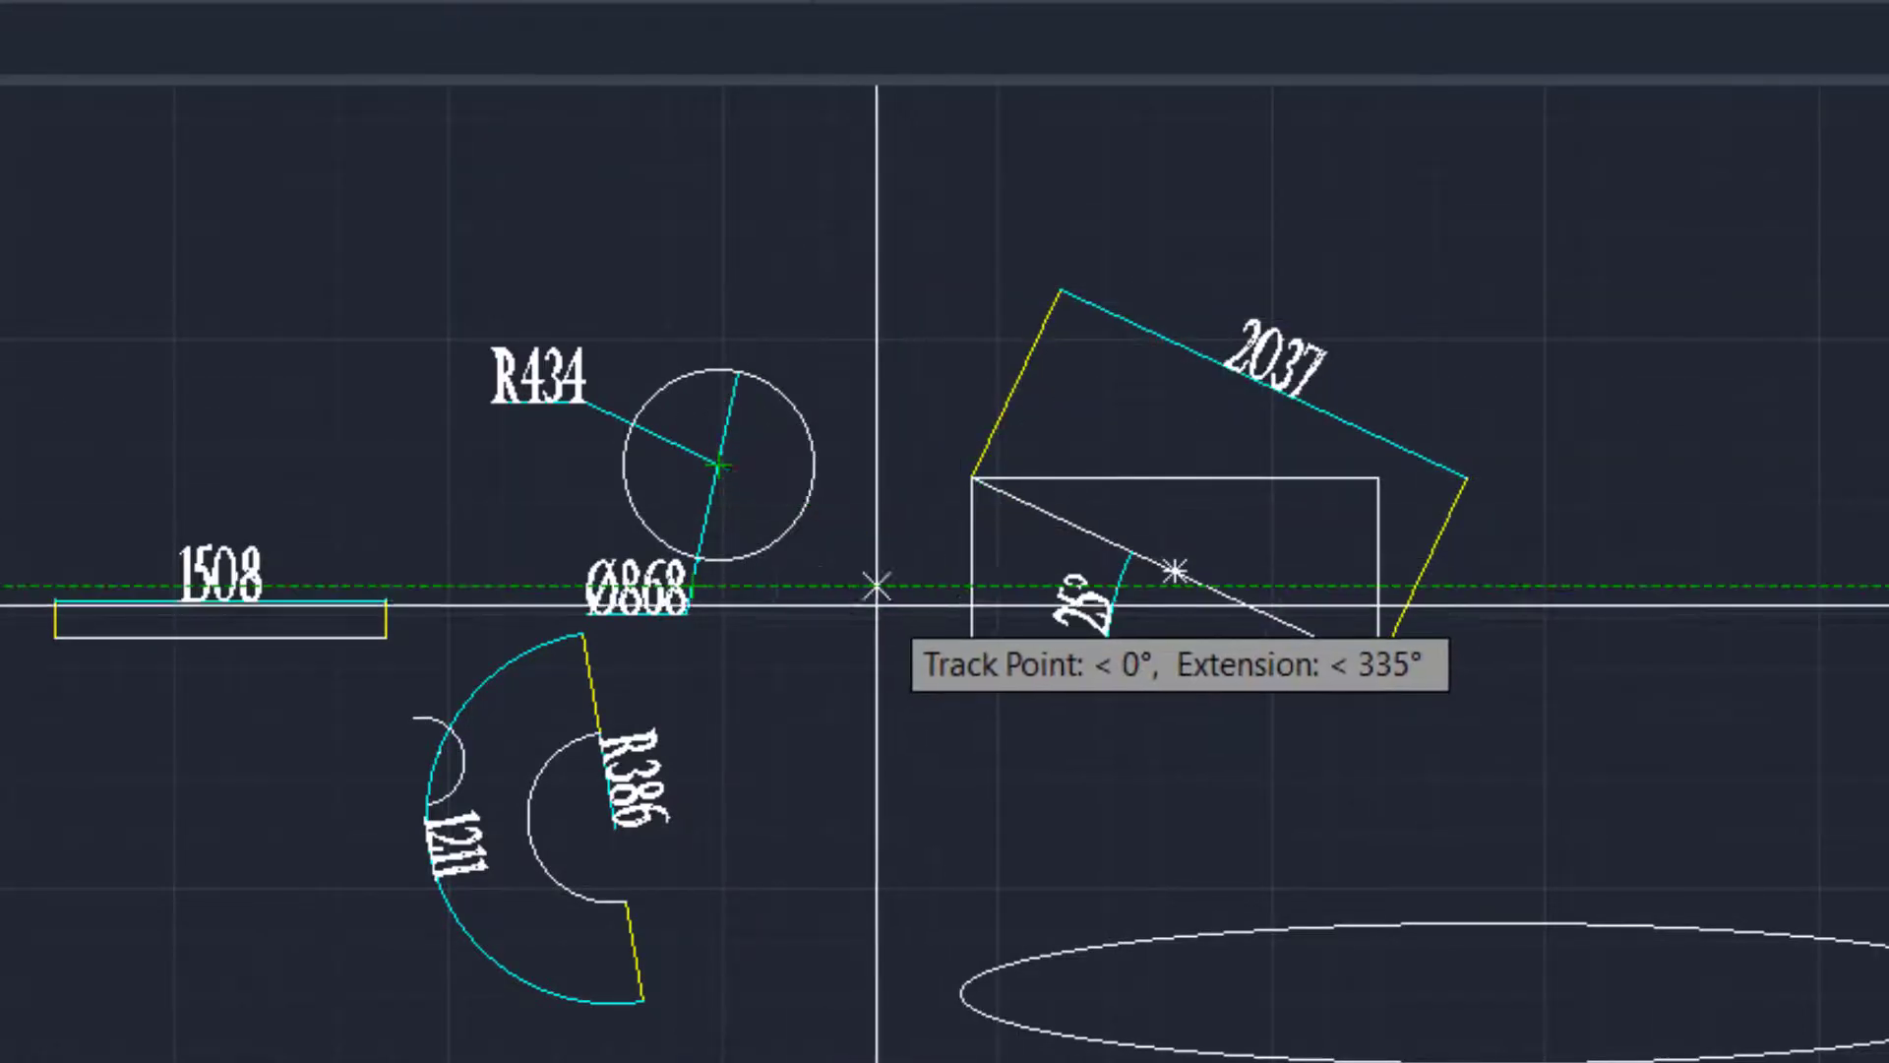
scroll(862, 477, up, 8)
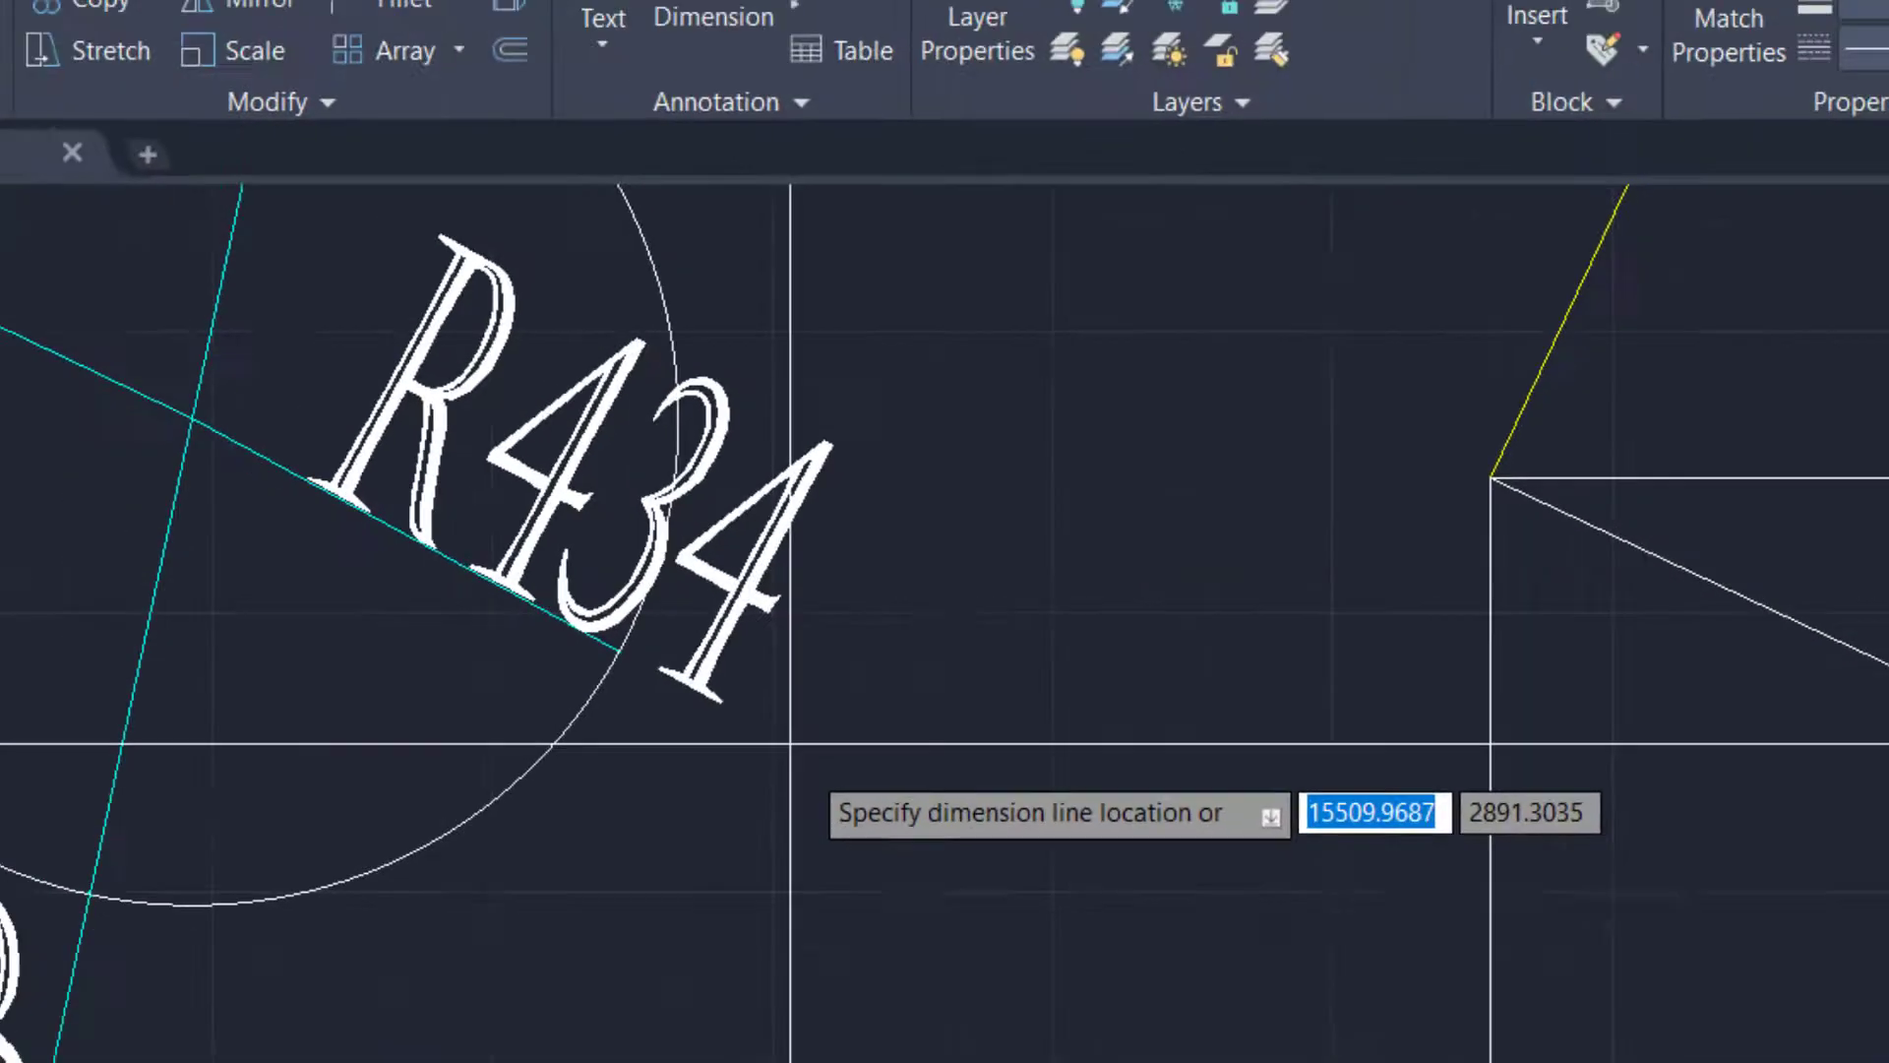
key(Escape)
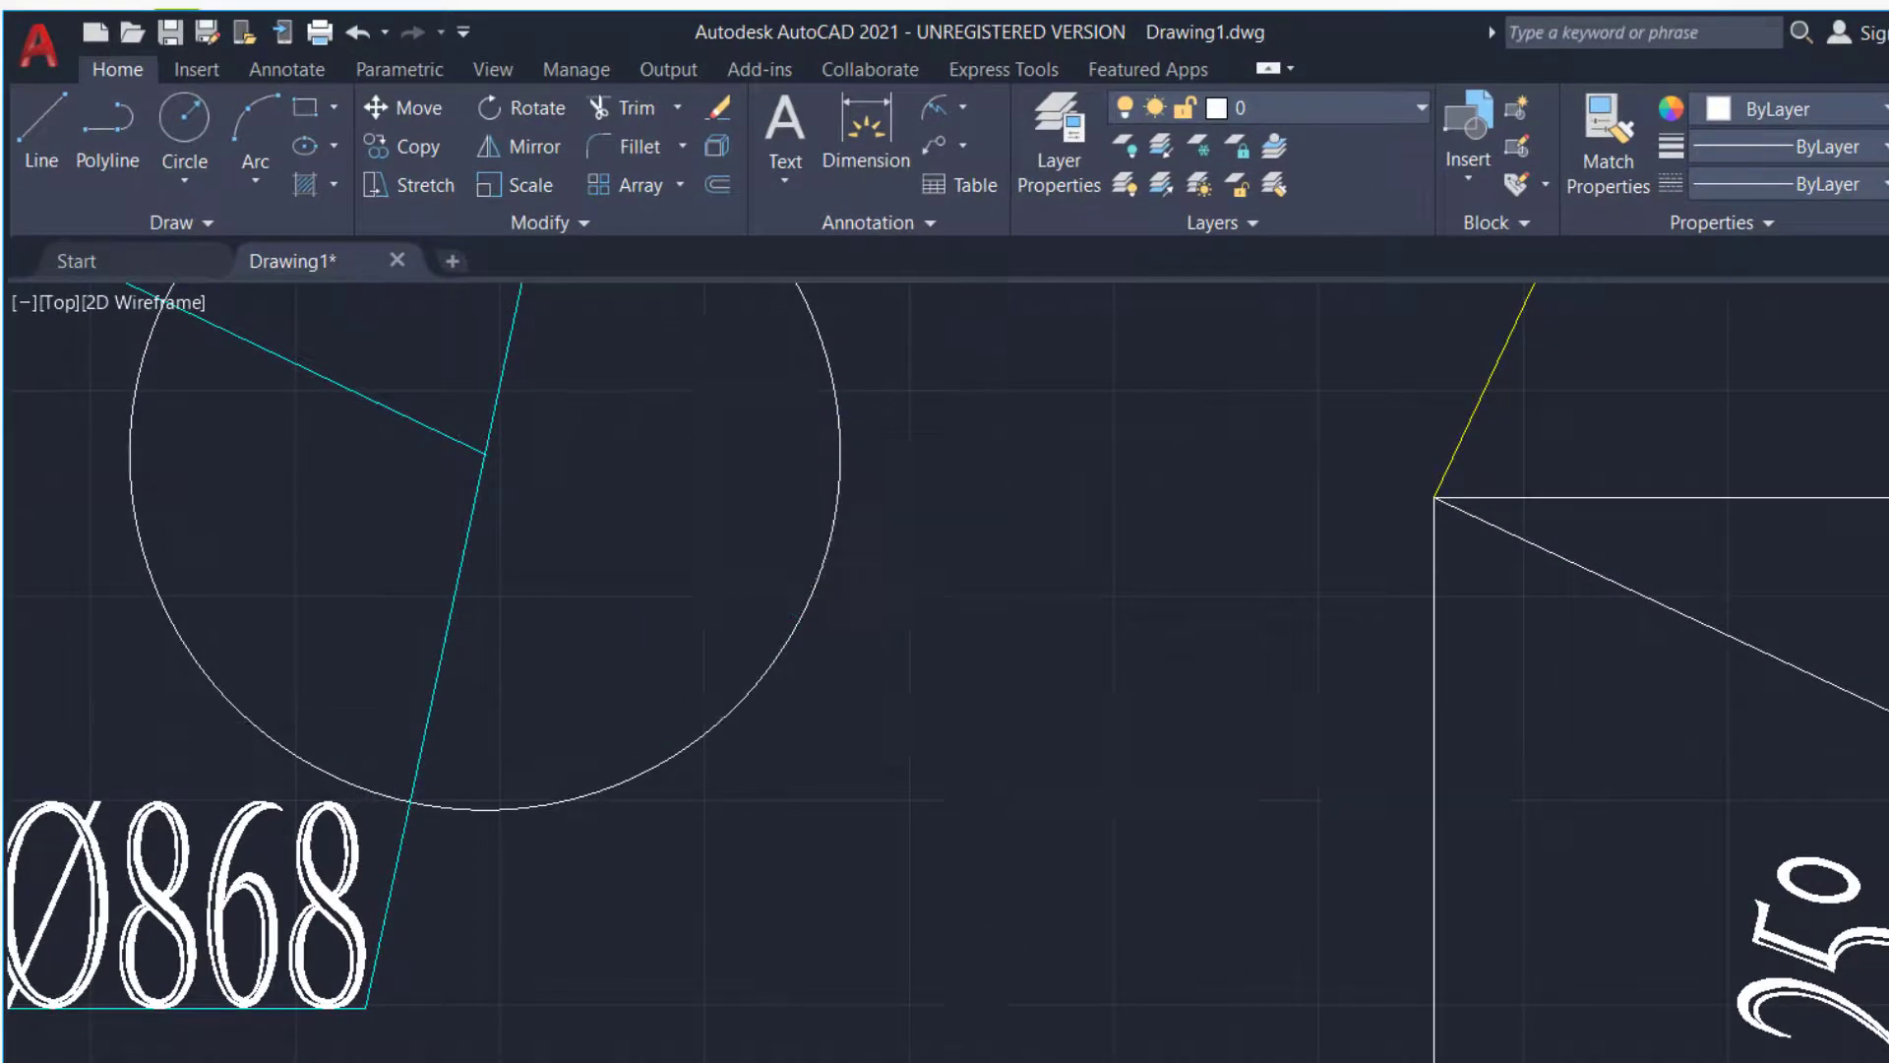
scroll(964, 710, down, 8)
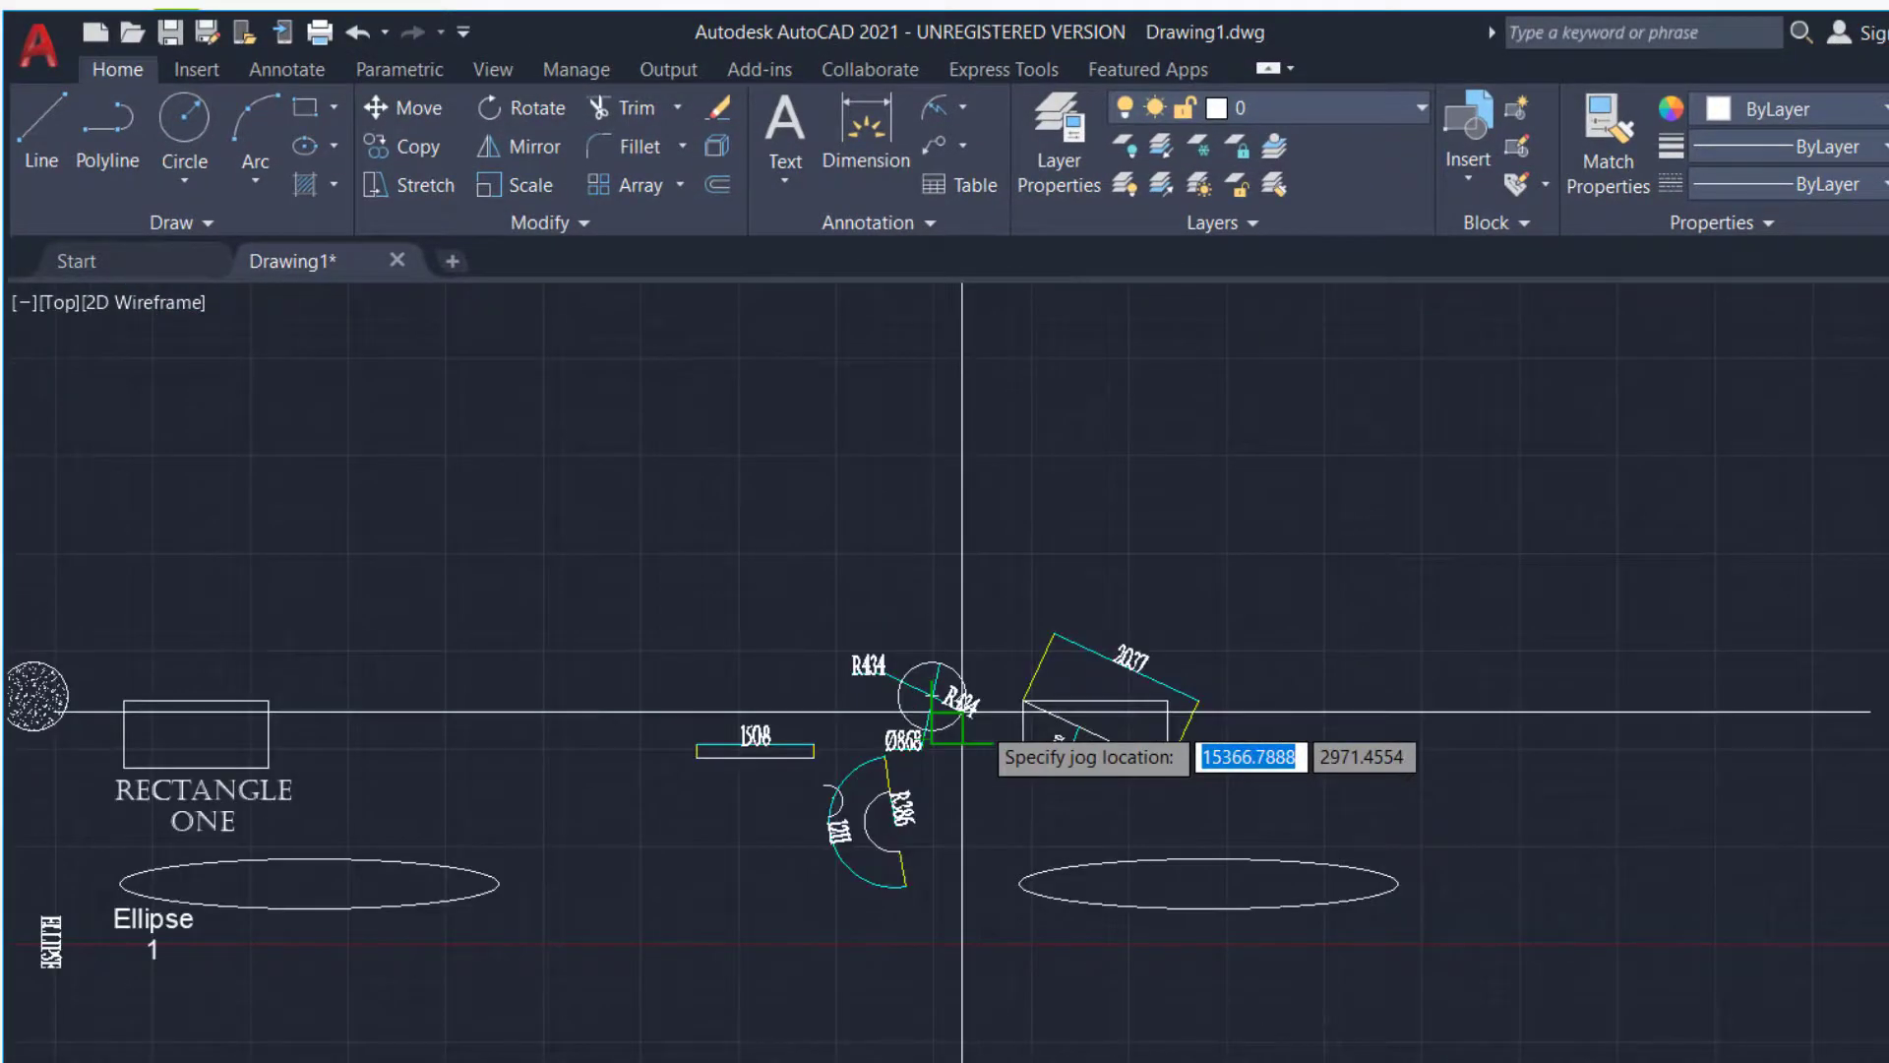
scroll(974, 714, up, 7)
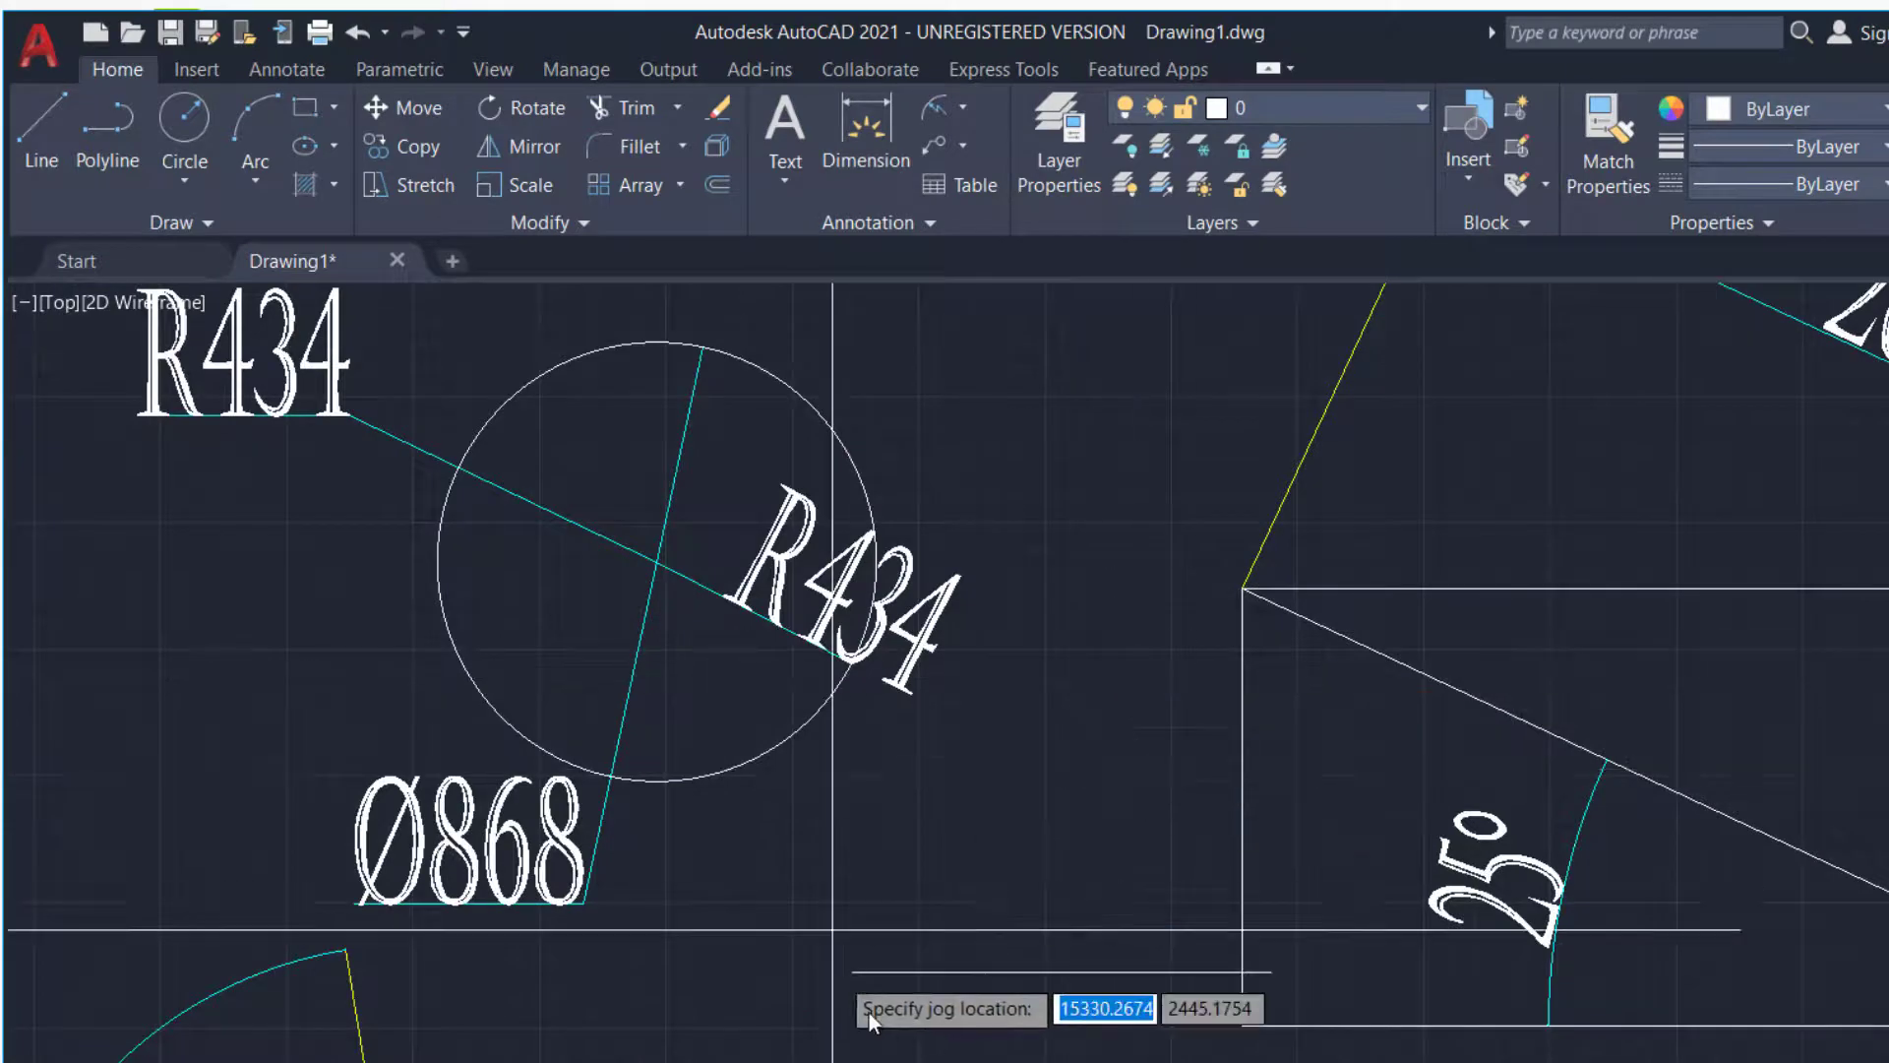
key(Escape)
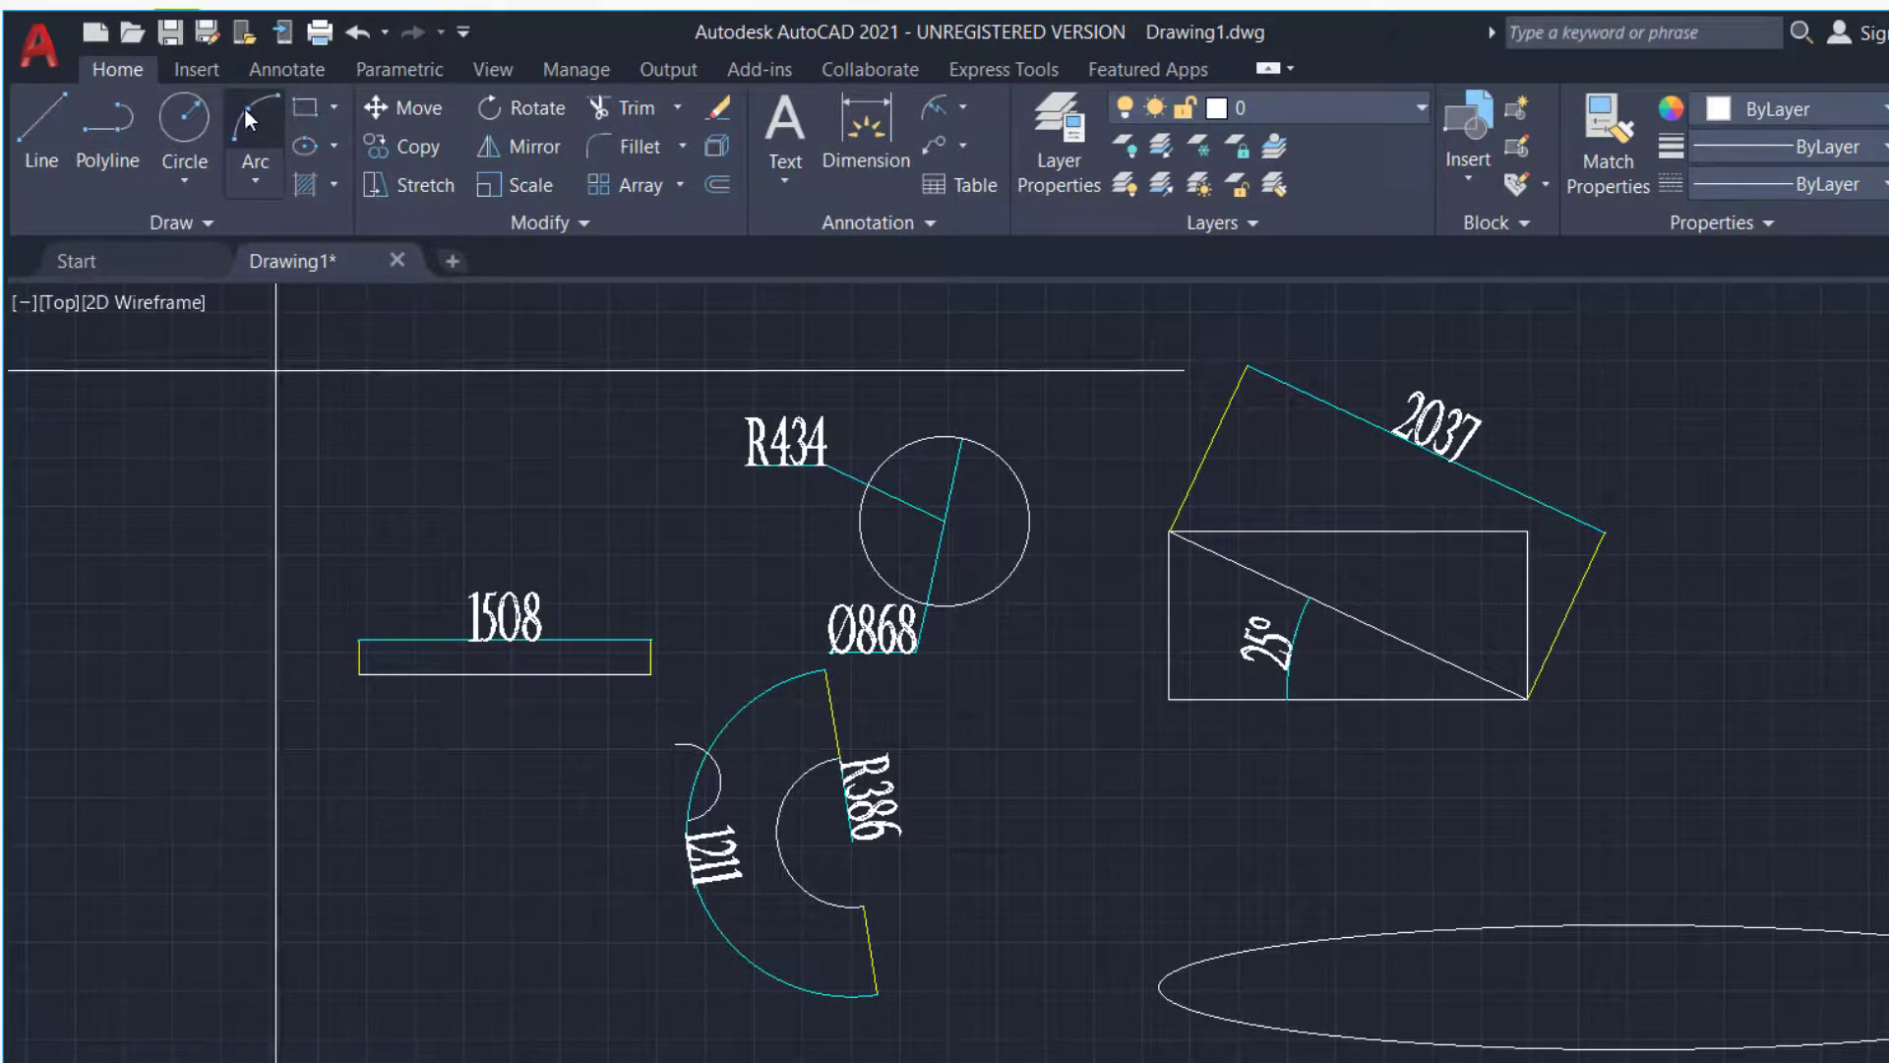
Draw a large open three-point arc, bulging downward, in the empty area to the right of the ellipse
mouse_move(304, 264)
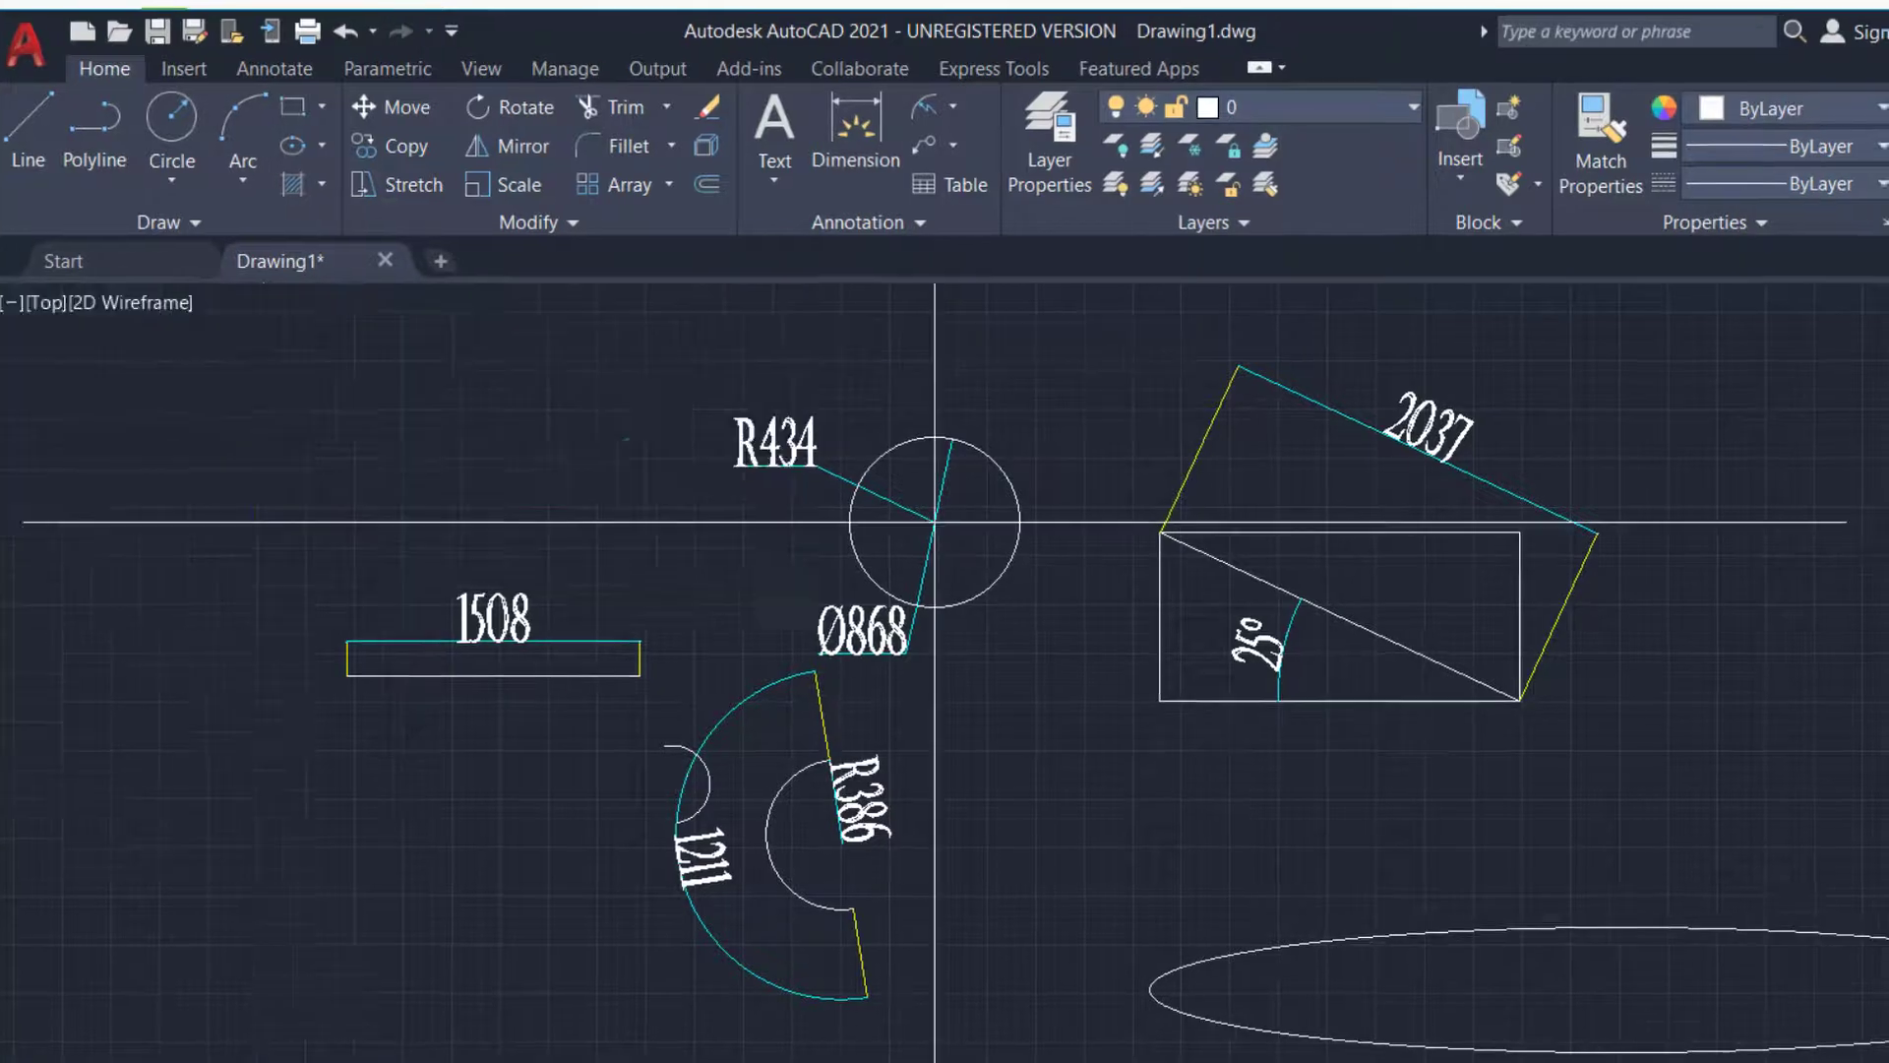
scroll(1639, 678, down, 6)
middle_drag(1624, 663, 1084, 661)
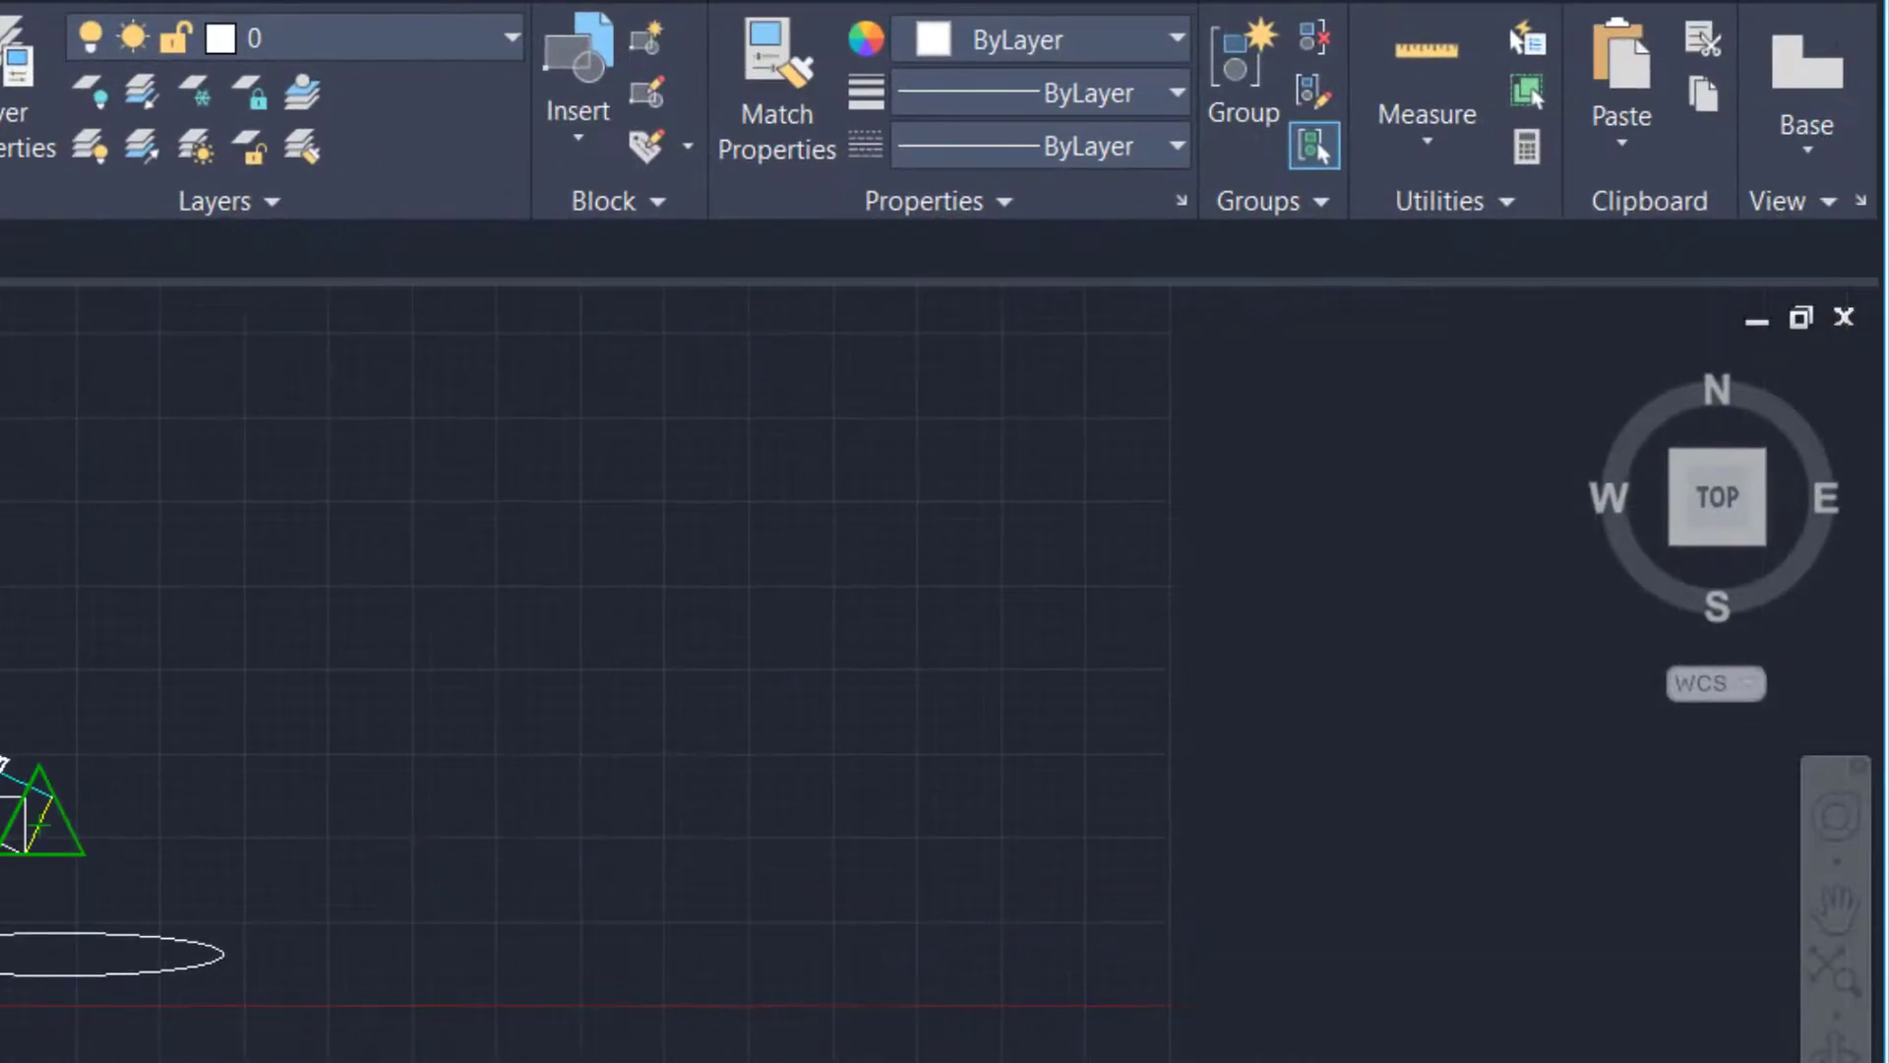
middle_drag(40, 822, 0, 864)
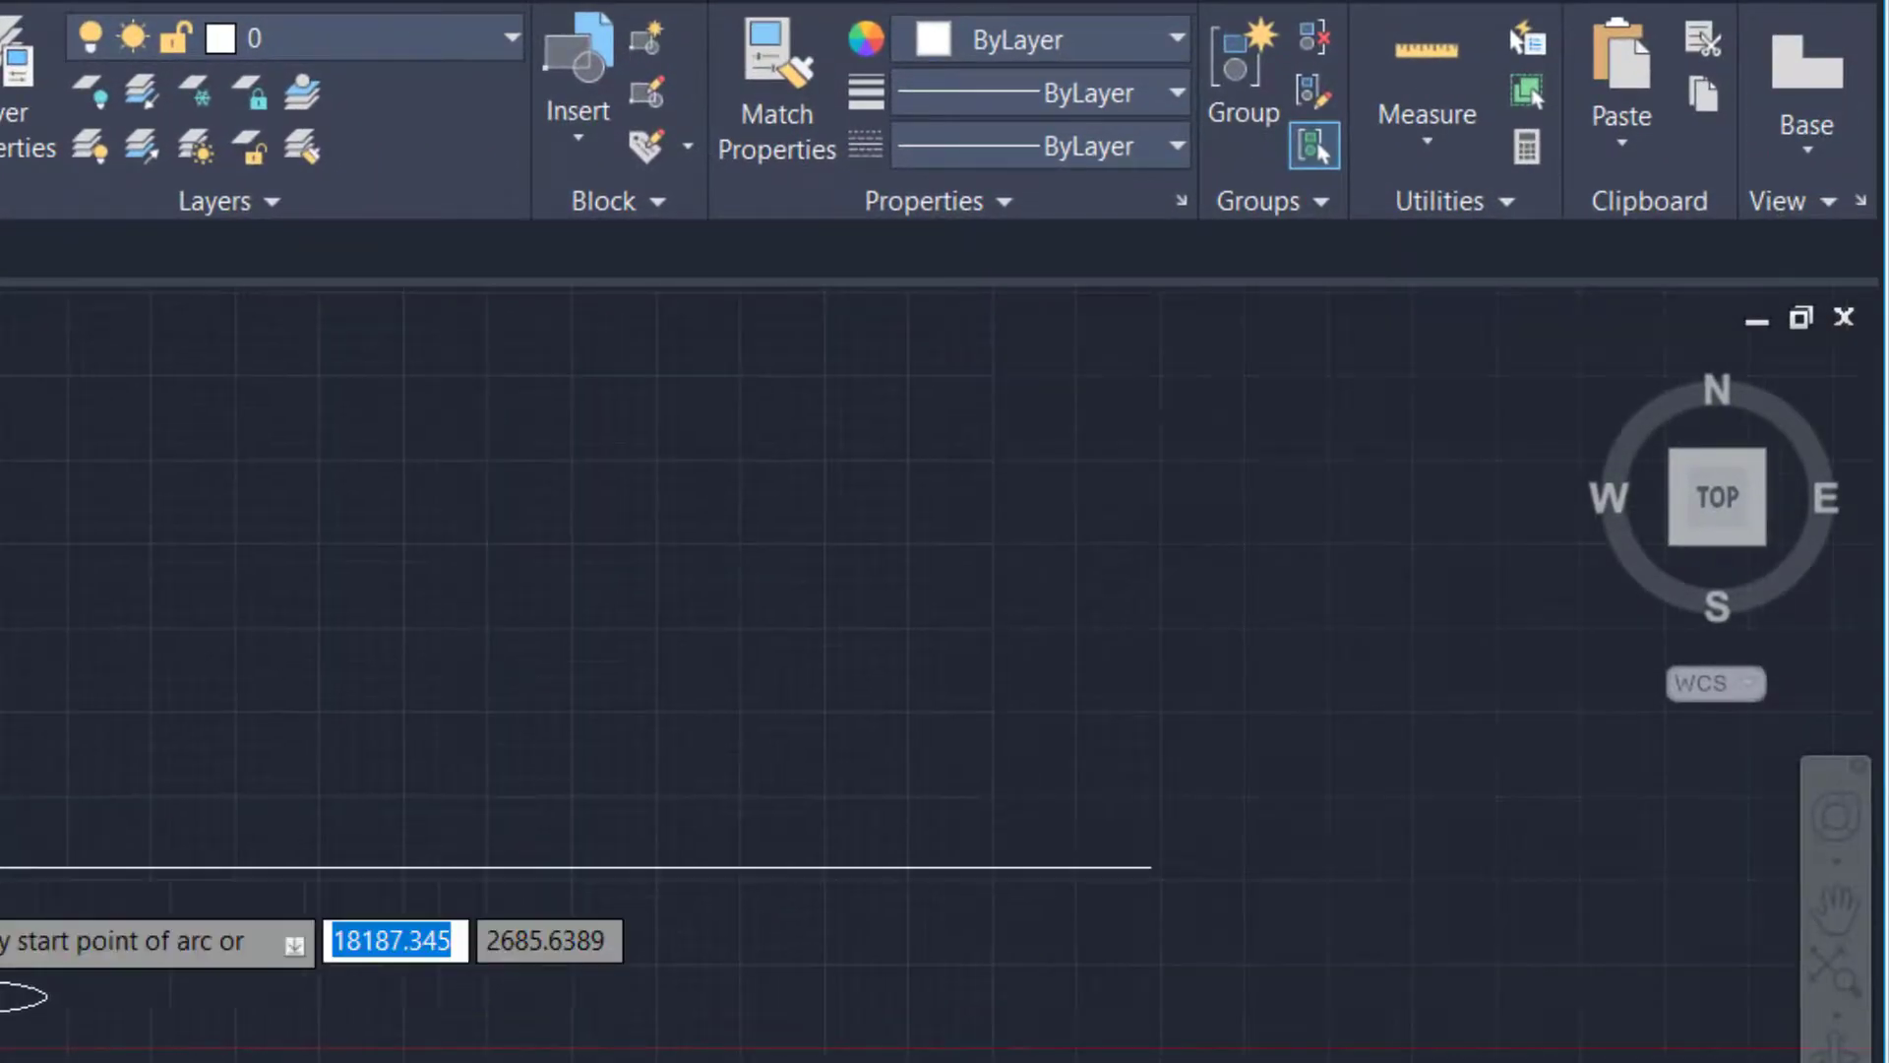
scroll(0, 886, up, 4)
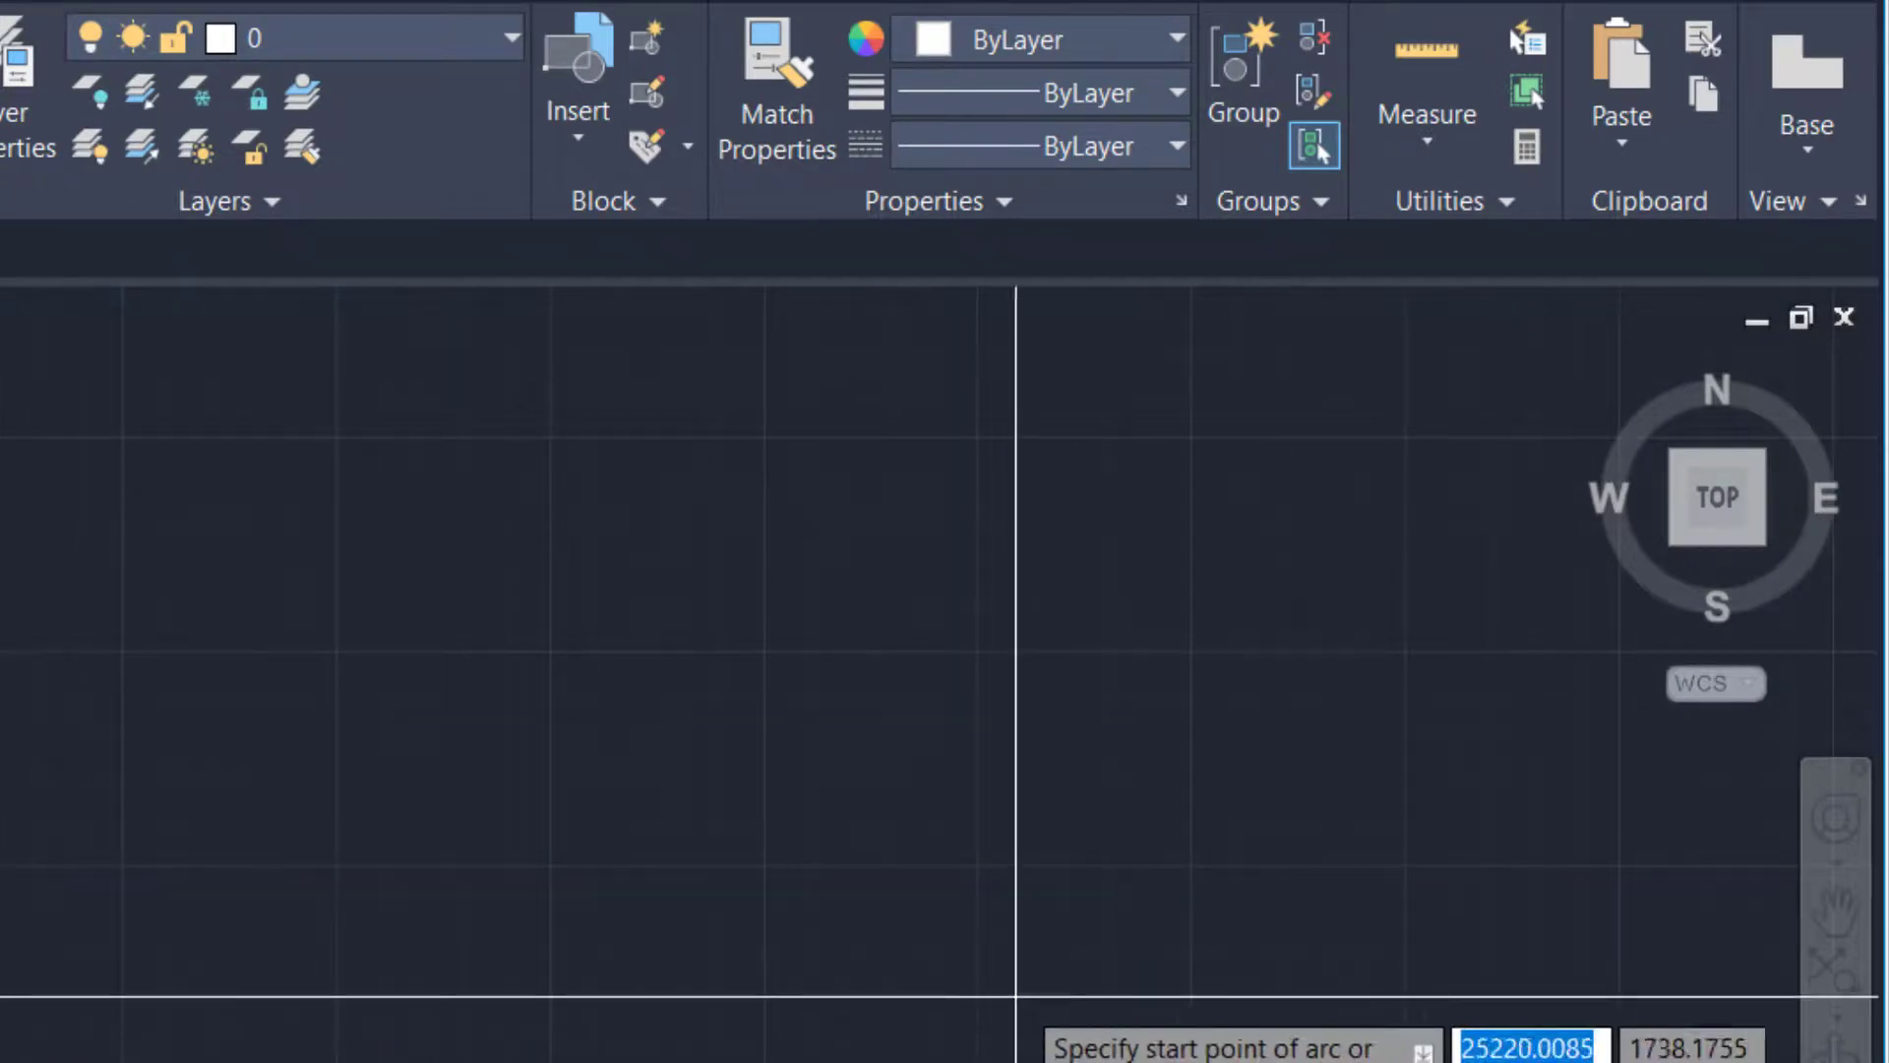
click(208, 907)
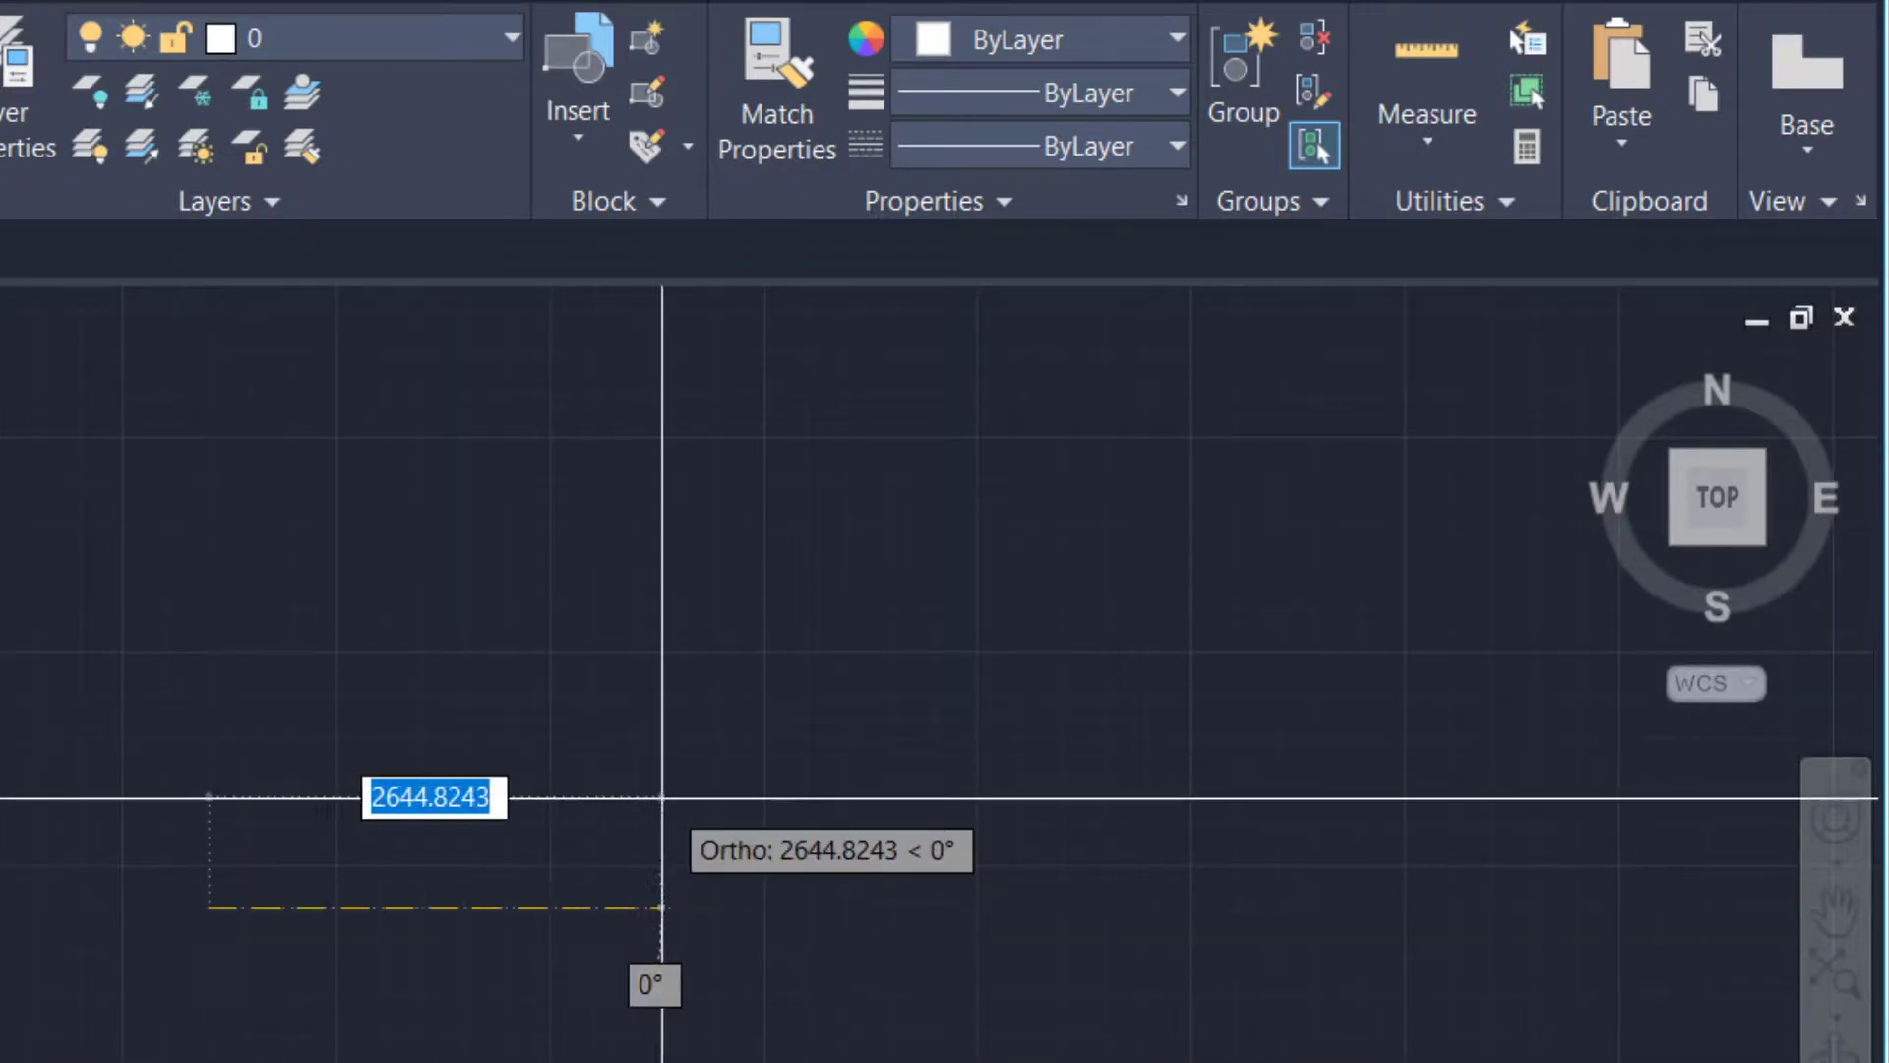
click(1184, 908)
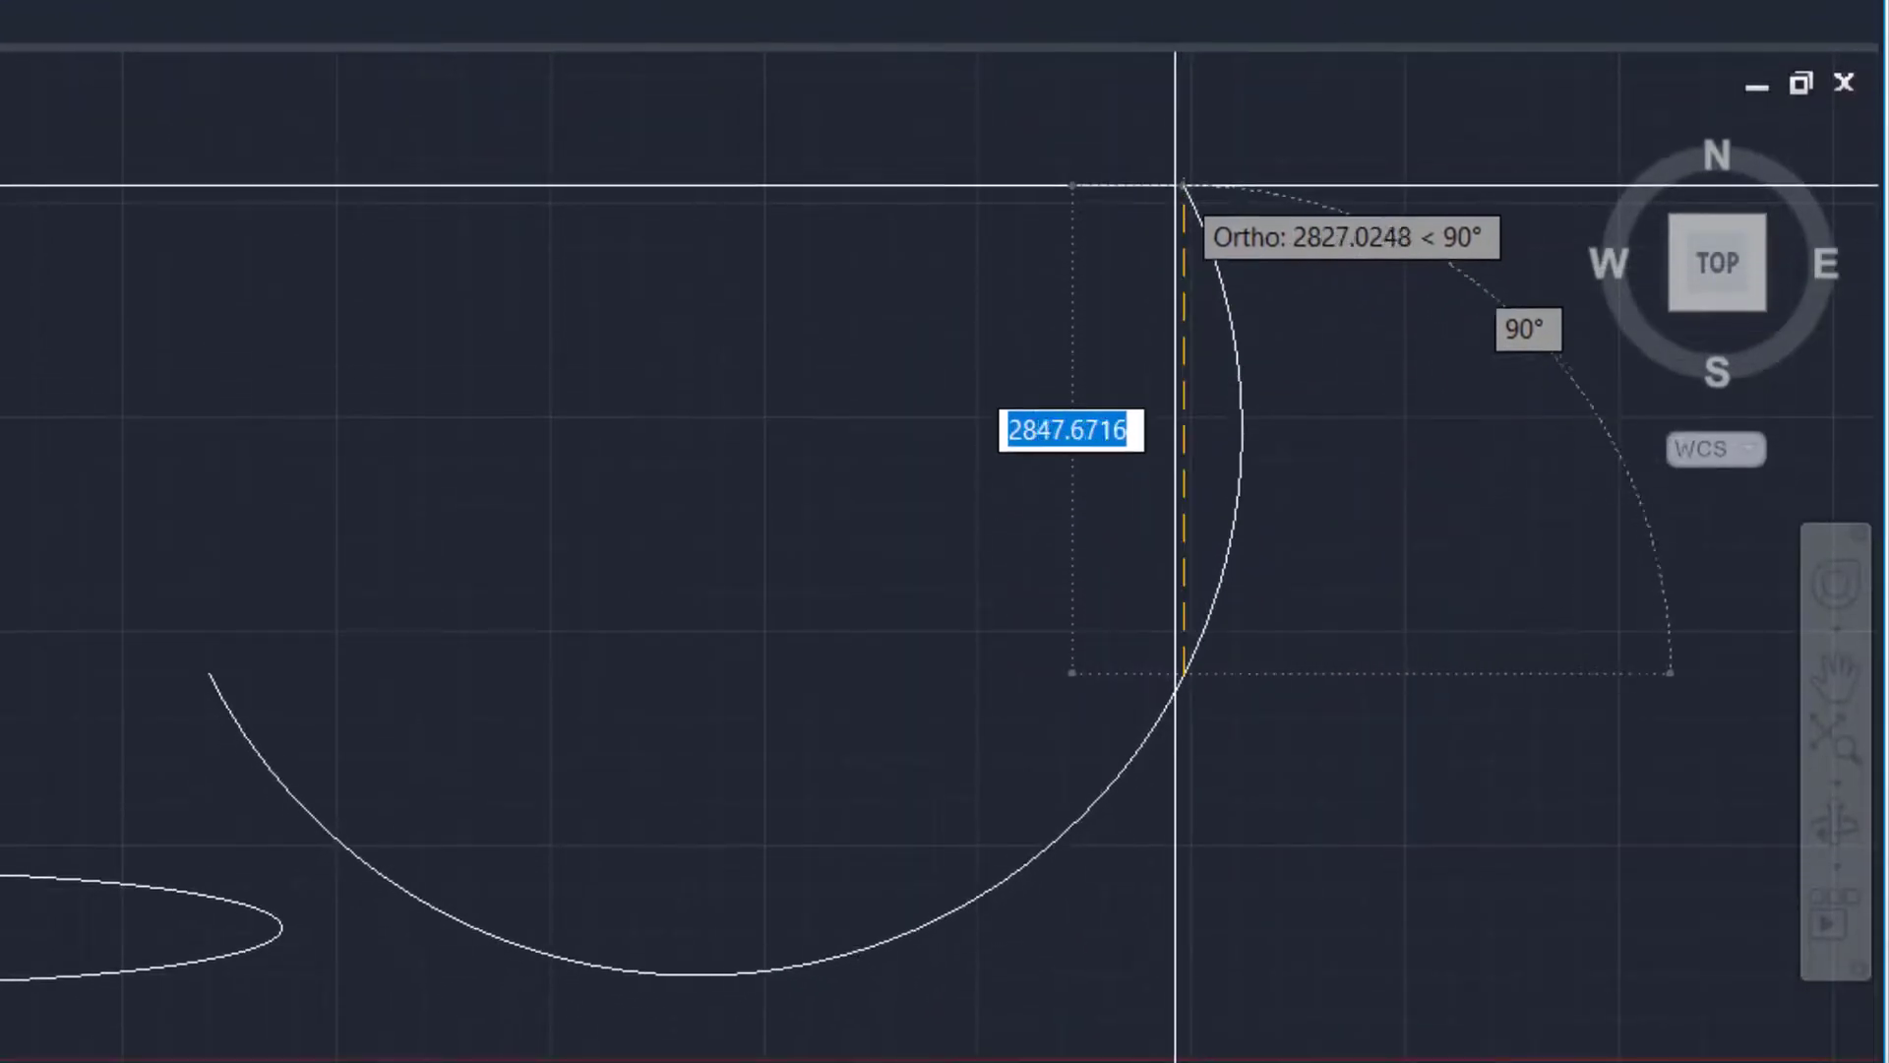
click(1175, 185)
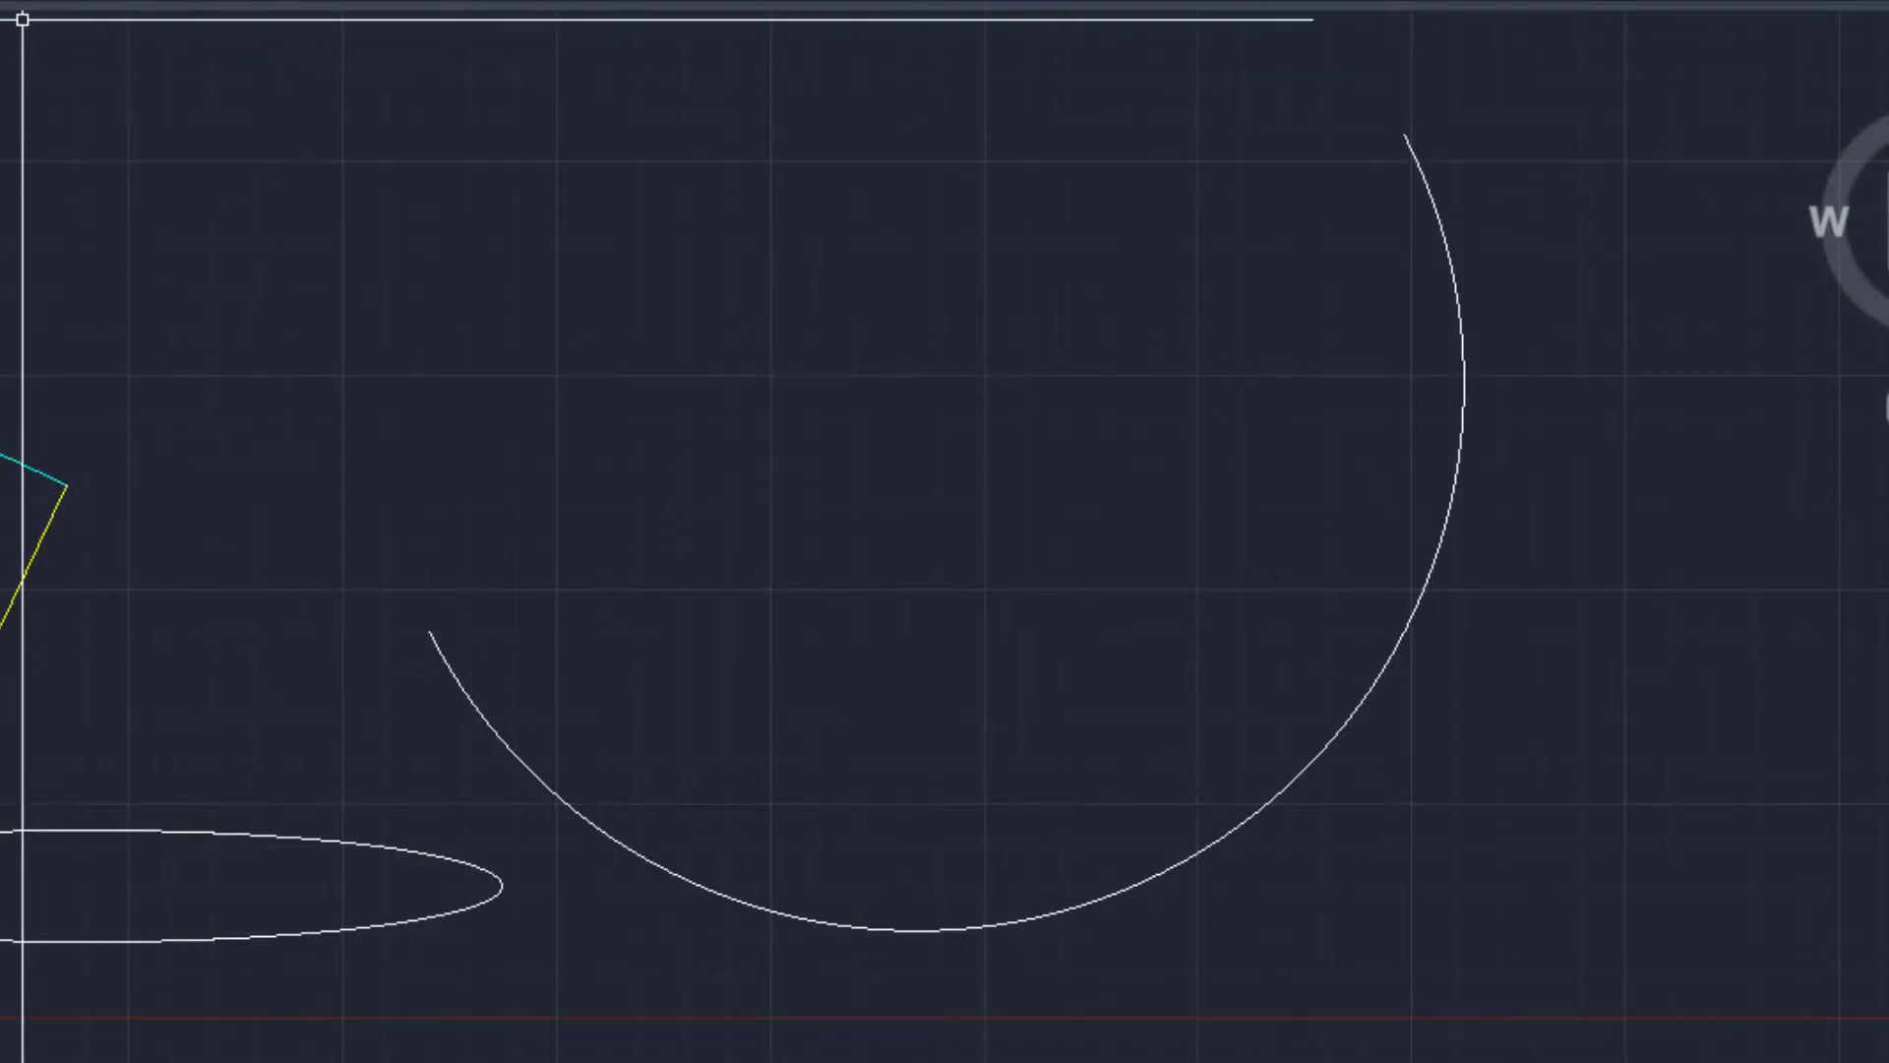
Draw a rectangle across the large arc that encloses the arc's centre and leaves both arc ends outside
click(0, 0)
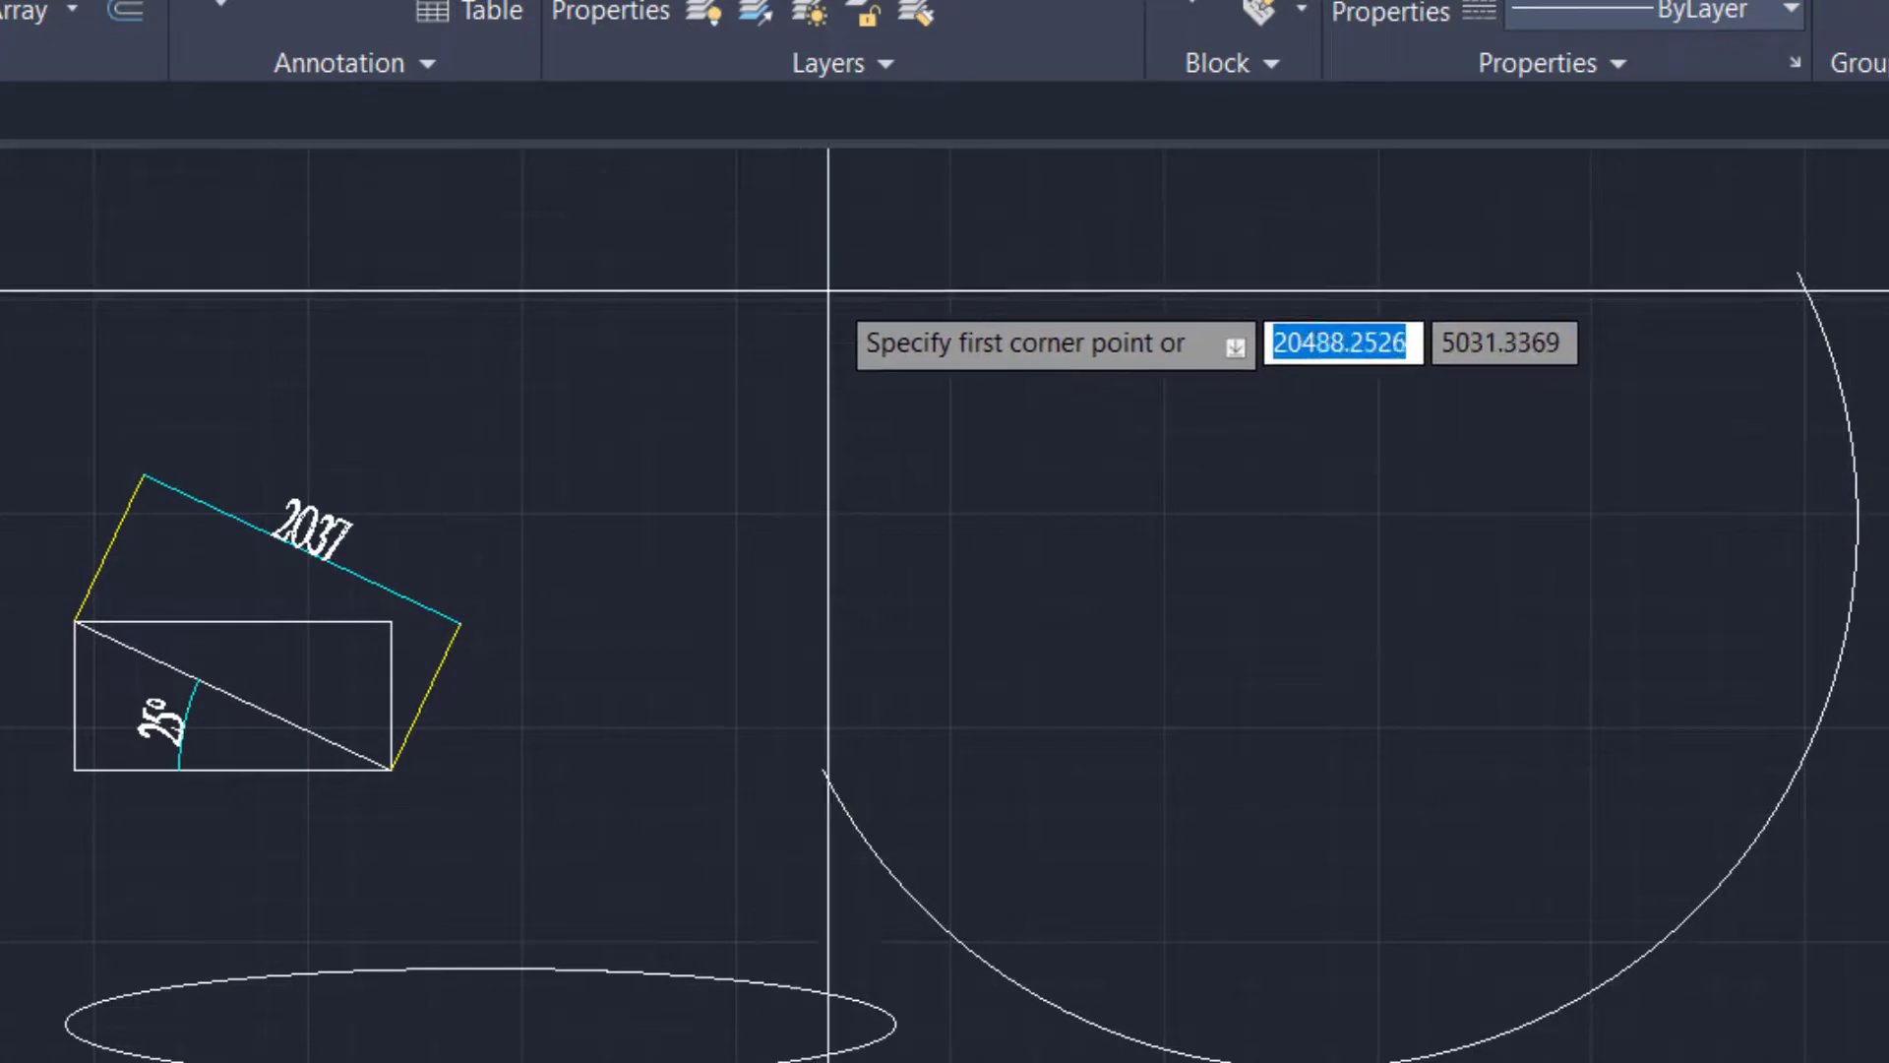
click(918, 356)
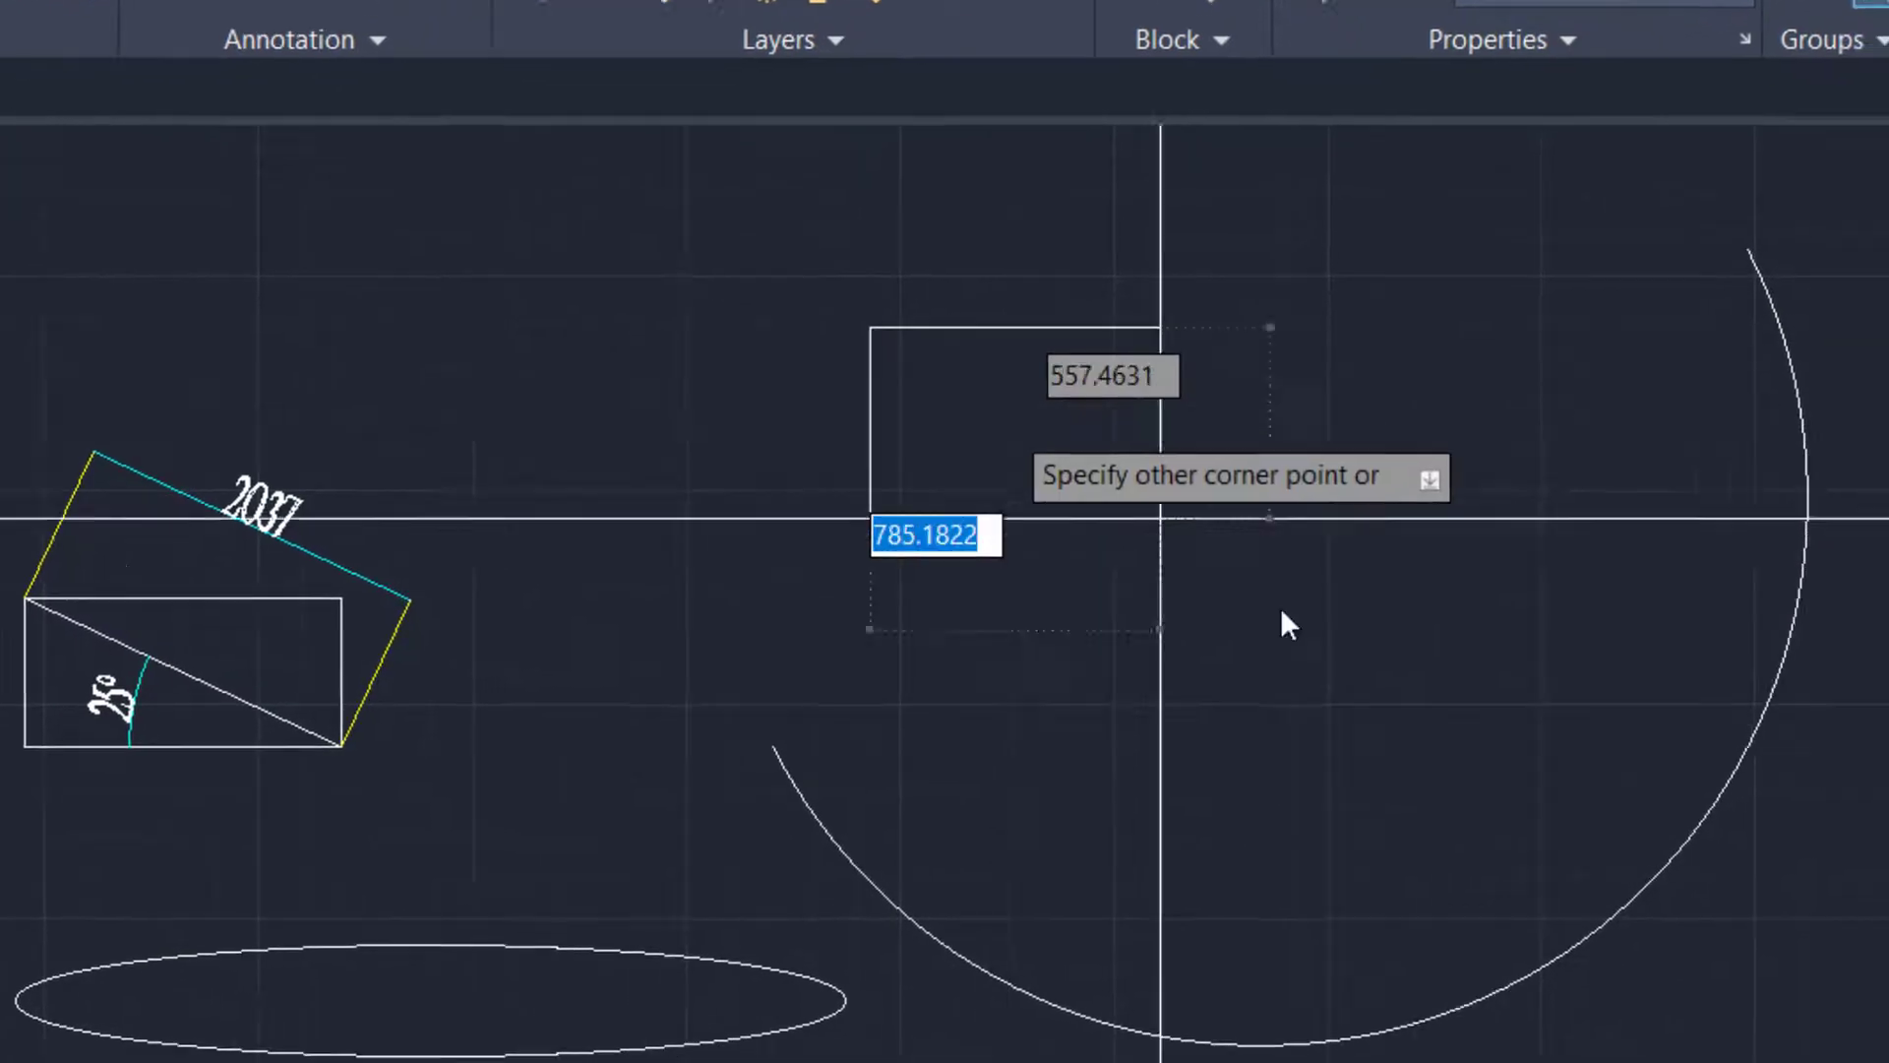
click(1789, 1058)
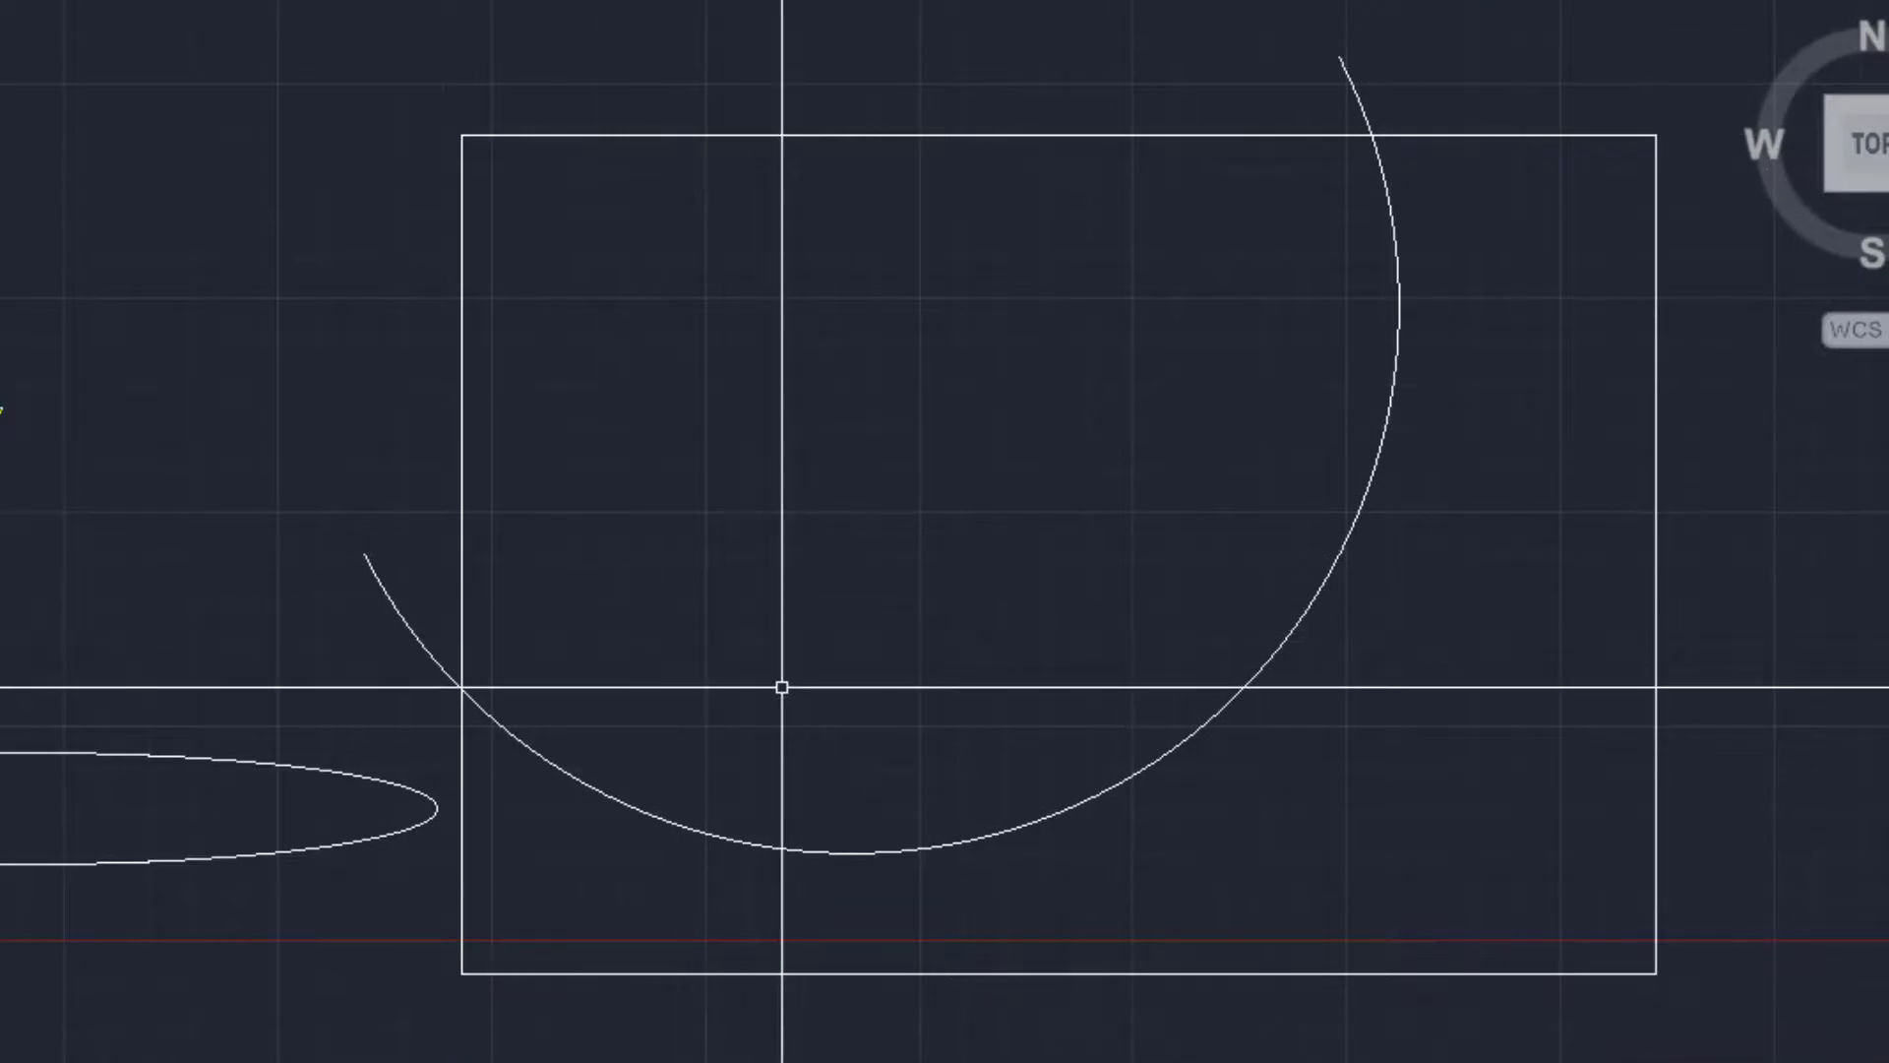
Check where the large arc's centre lies relative to the rectangle, and delete the rectangle
click(709, 832)
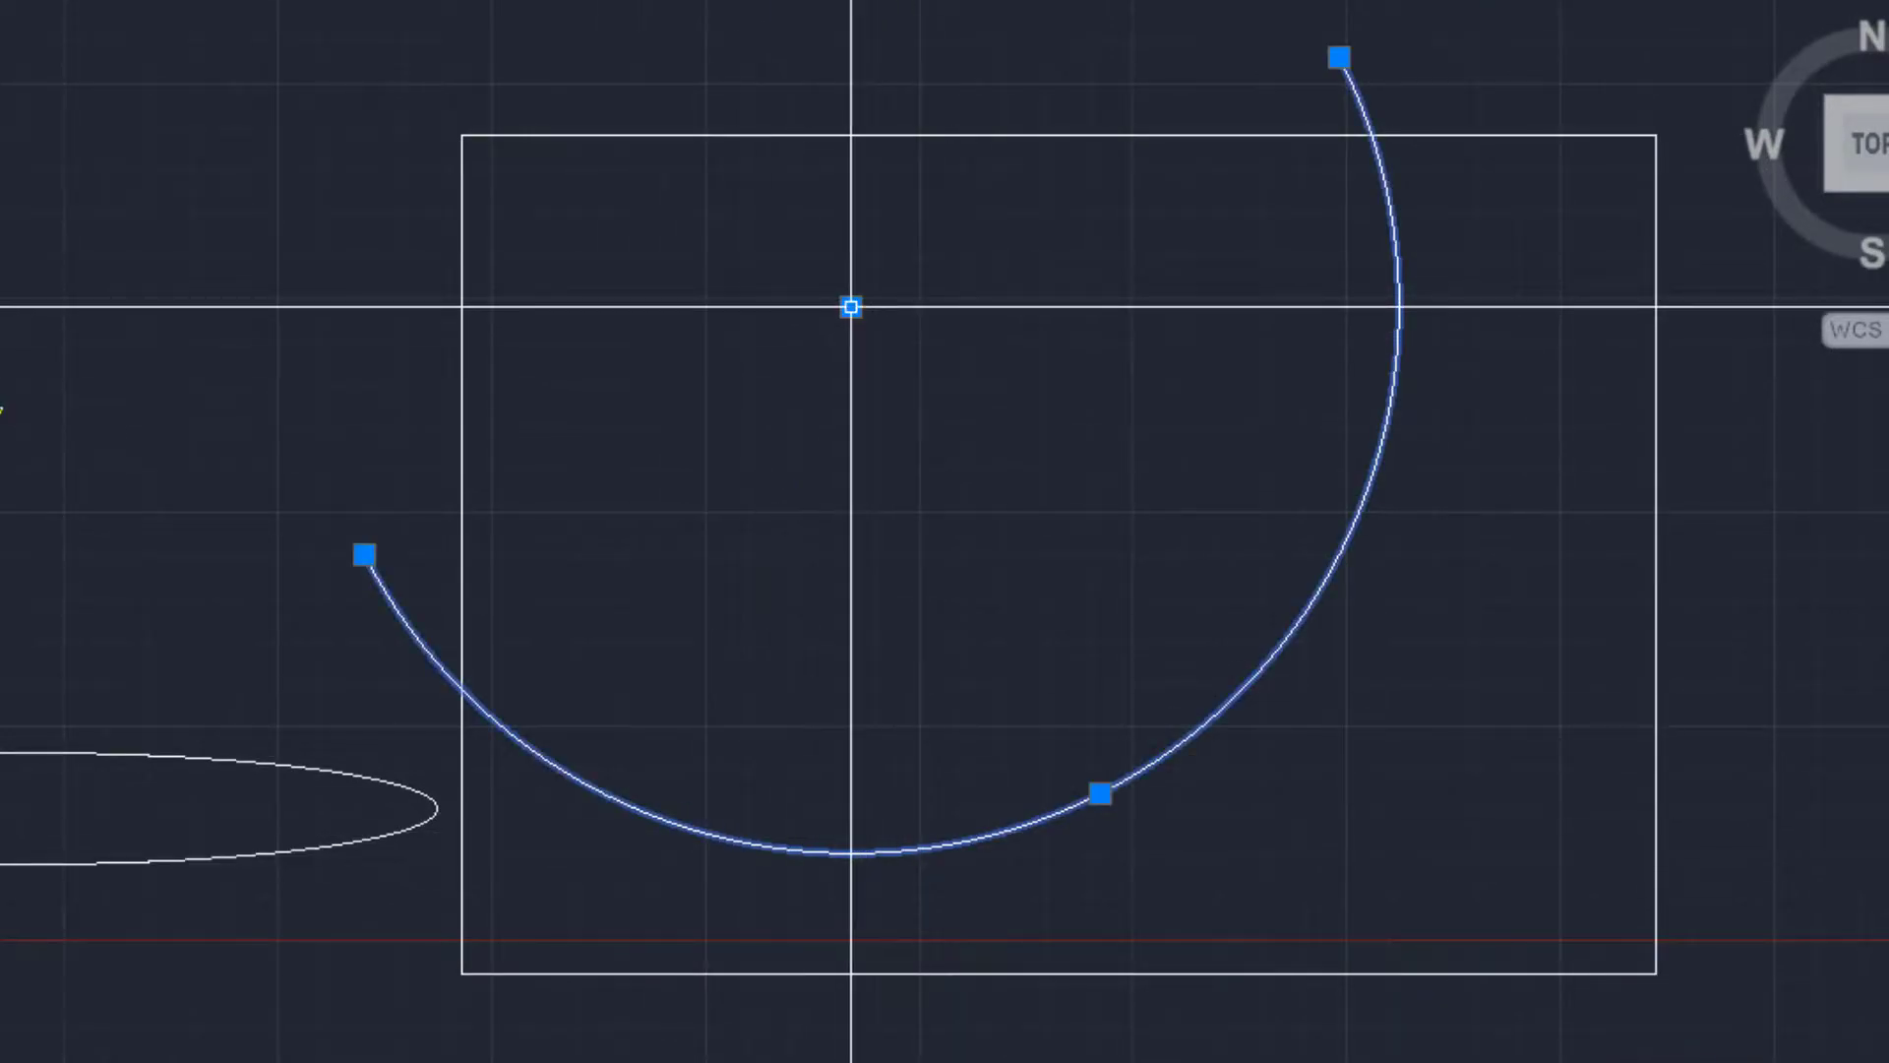
click(1343, 969)
key(Escape)
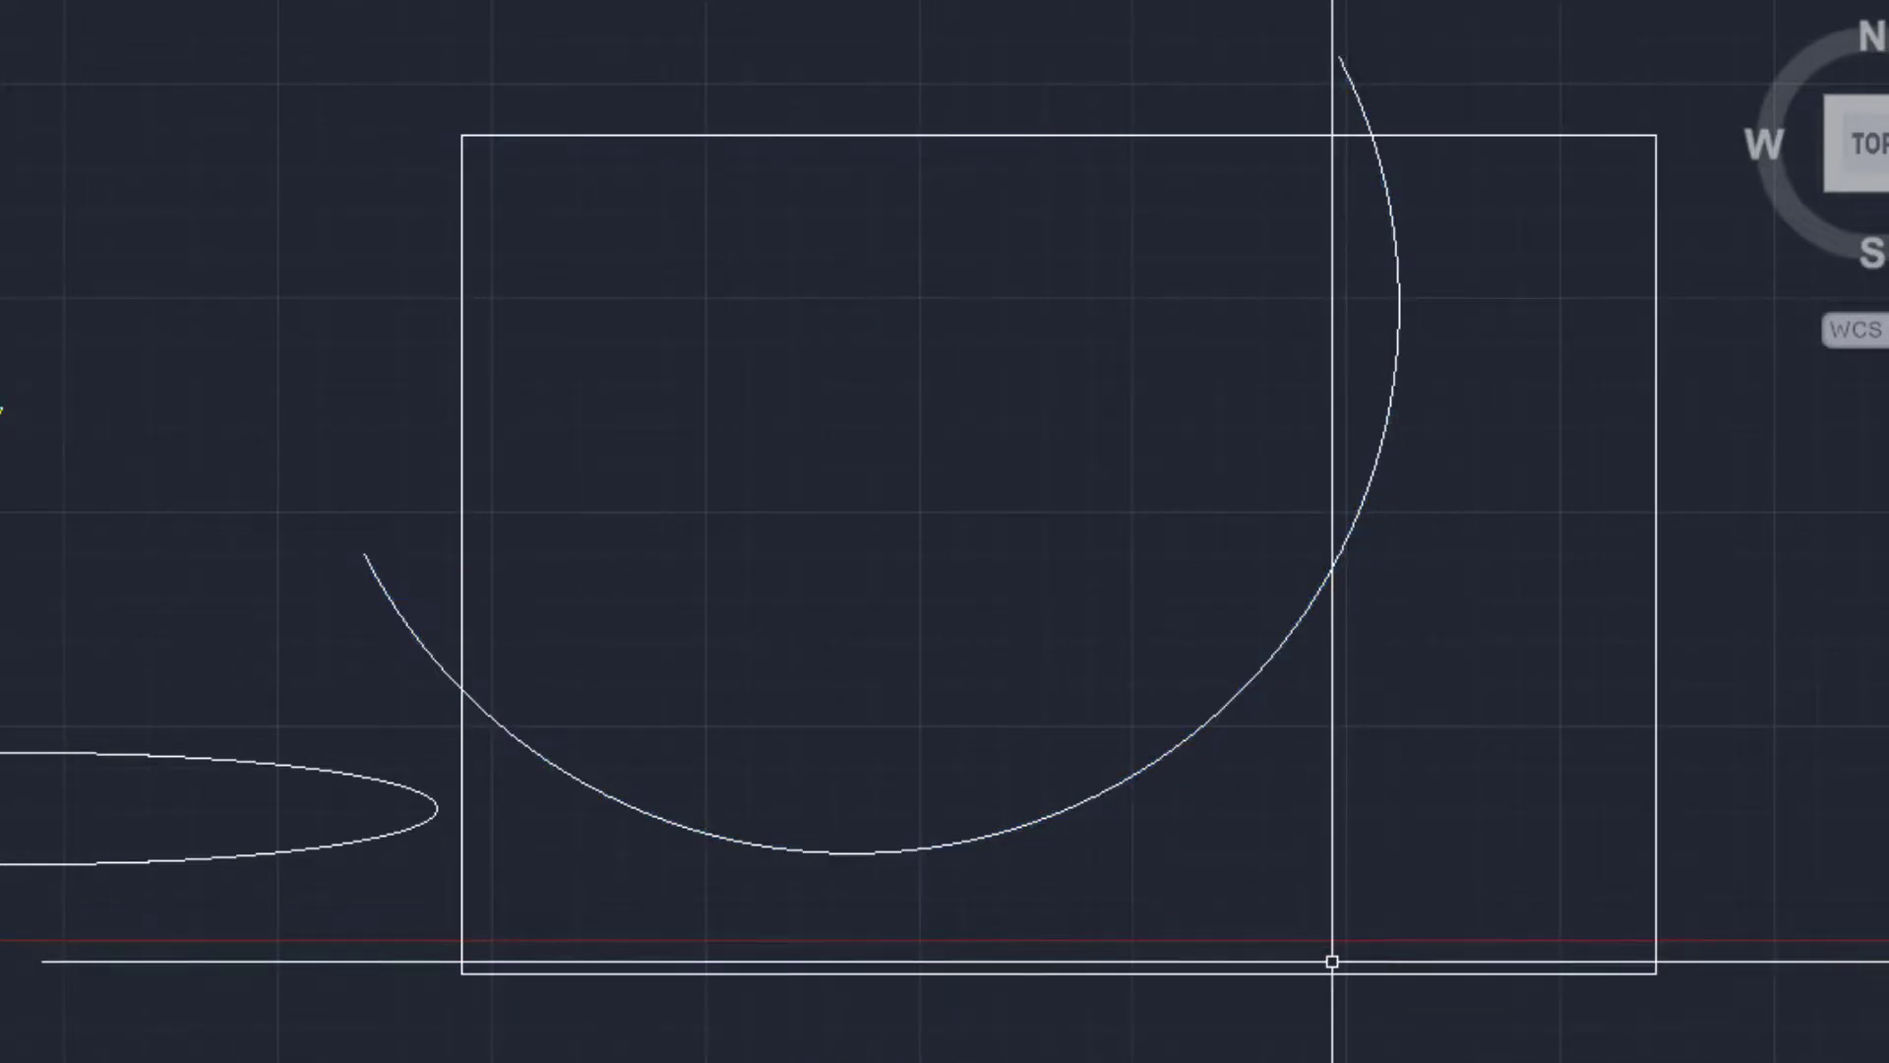
click(1327, 975)
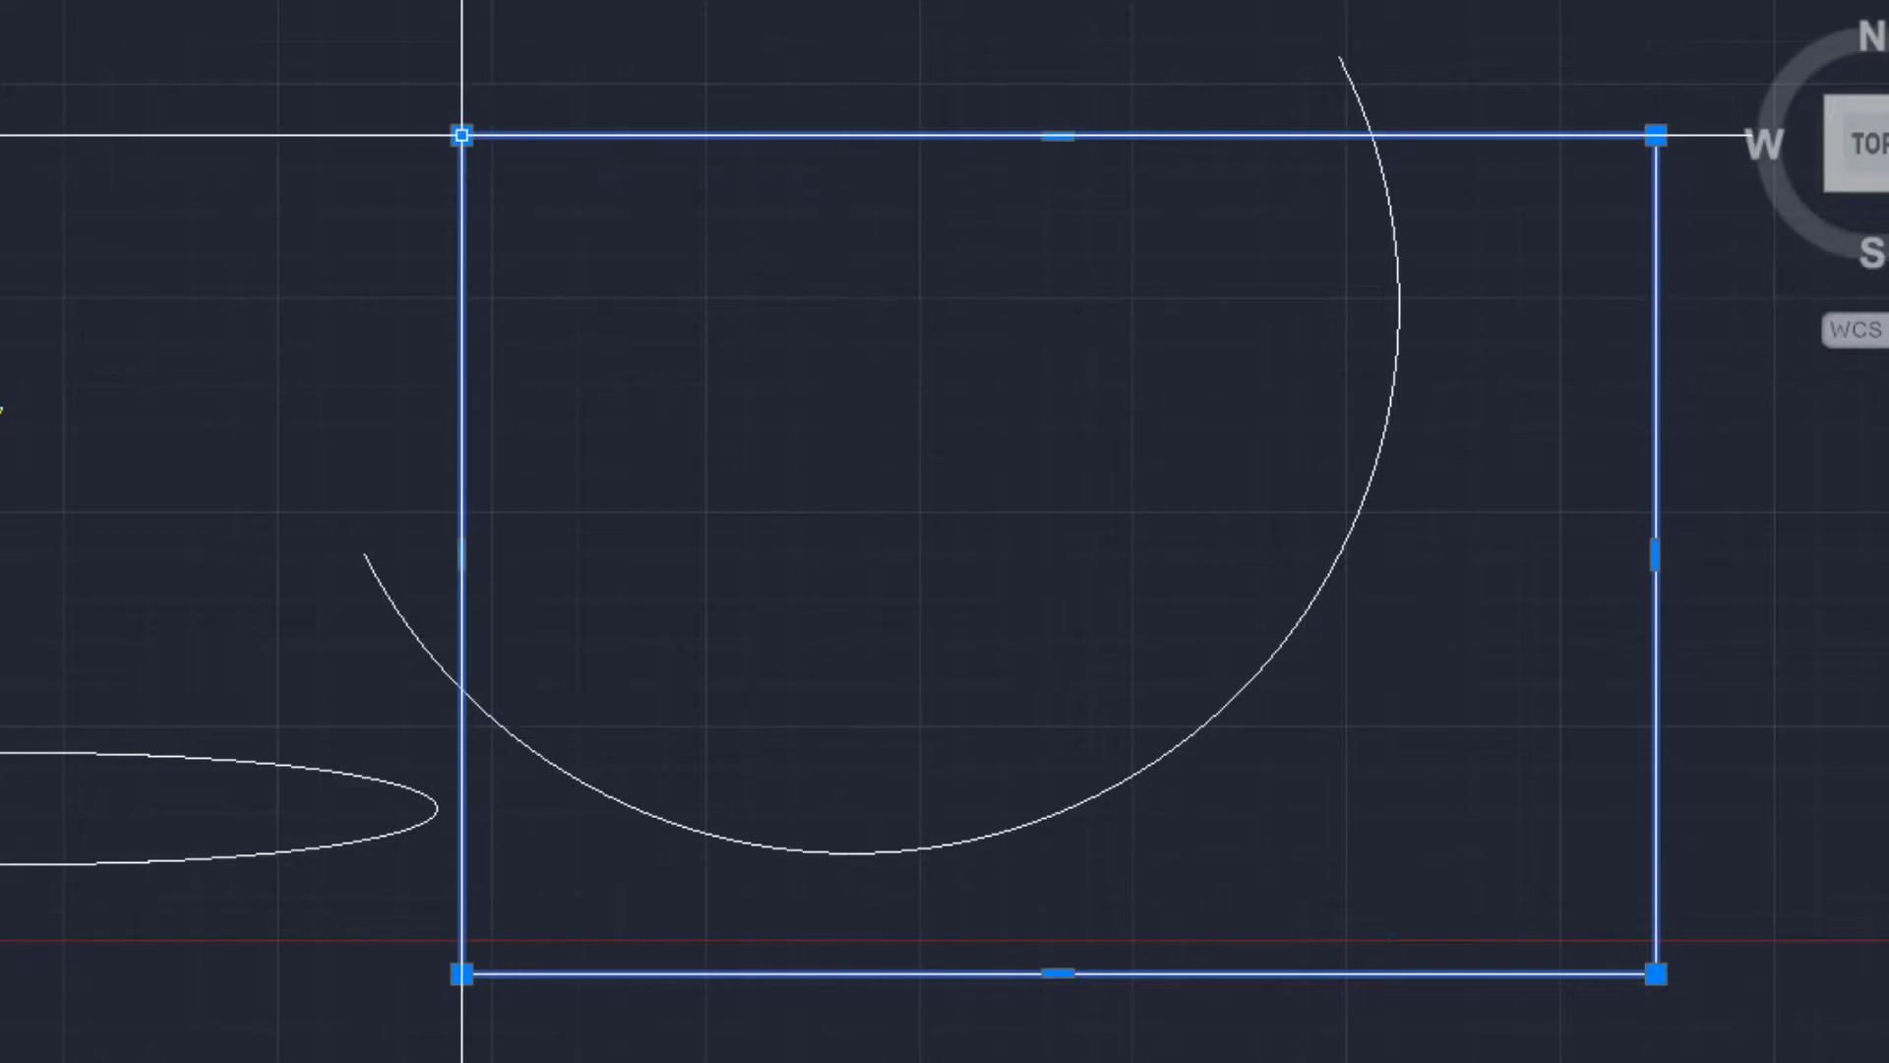
mouse_move(461, 135)
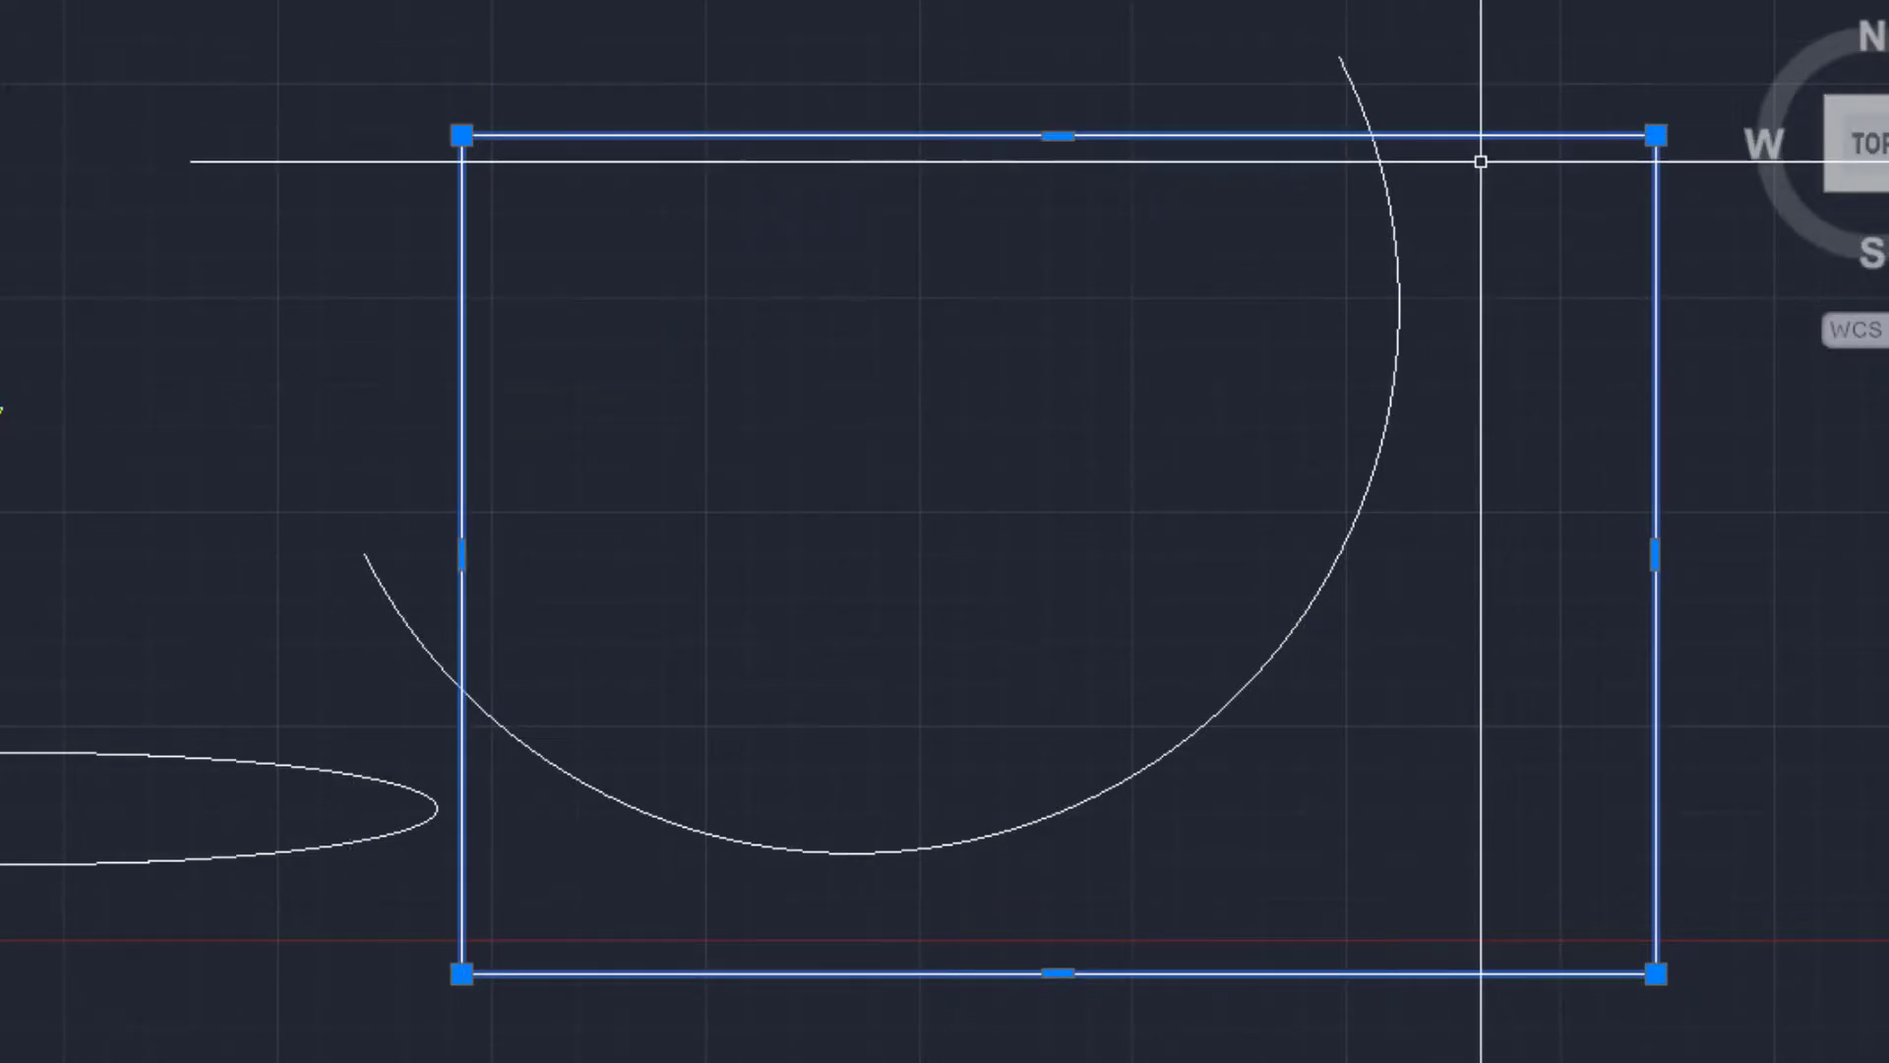
key(Delete)
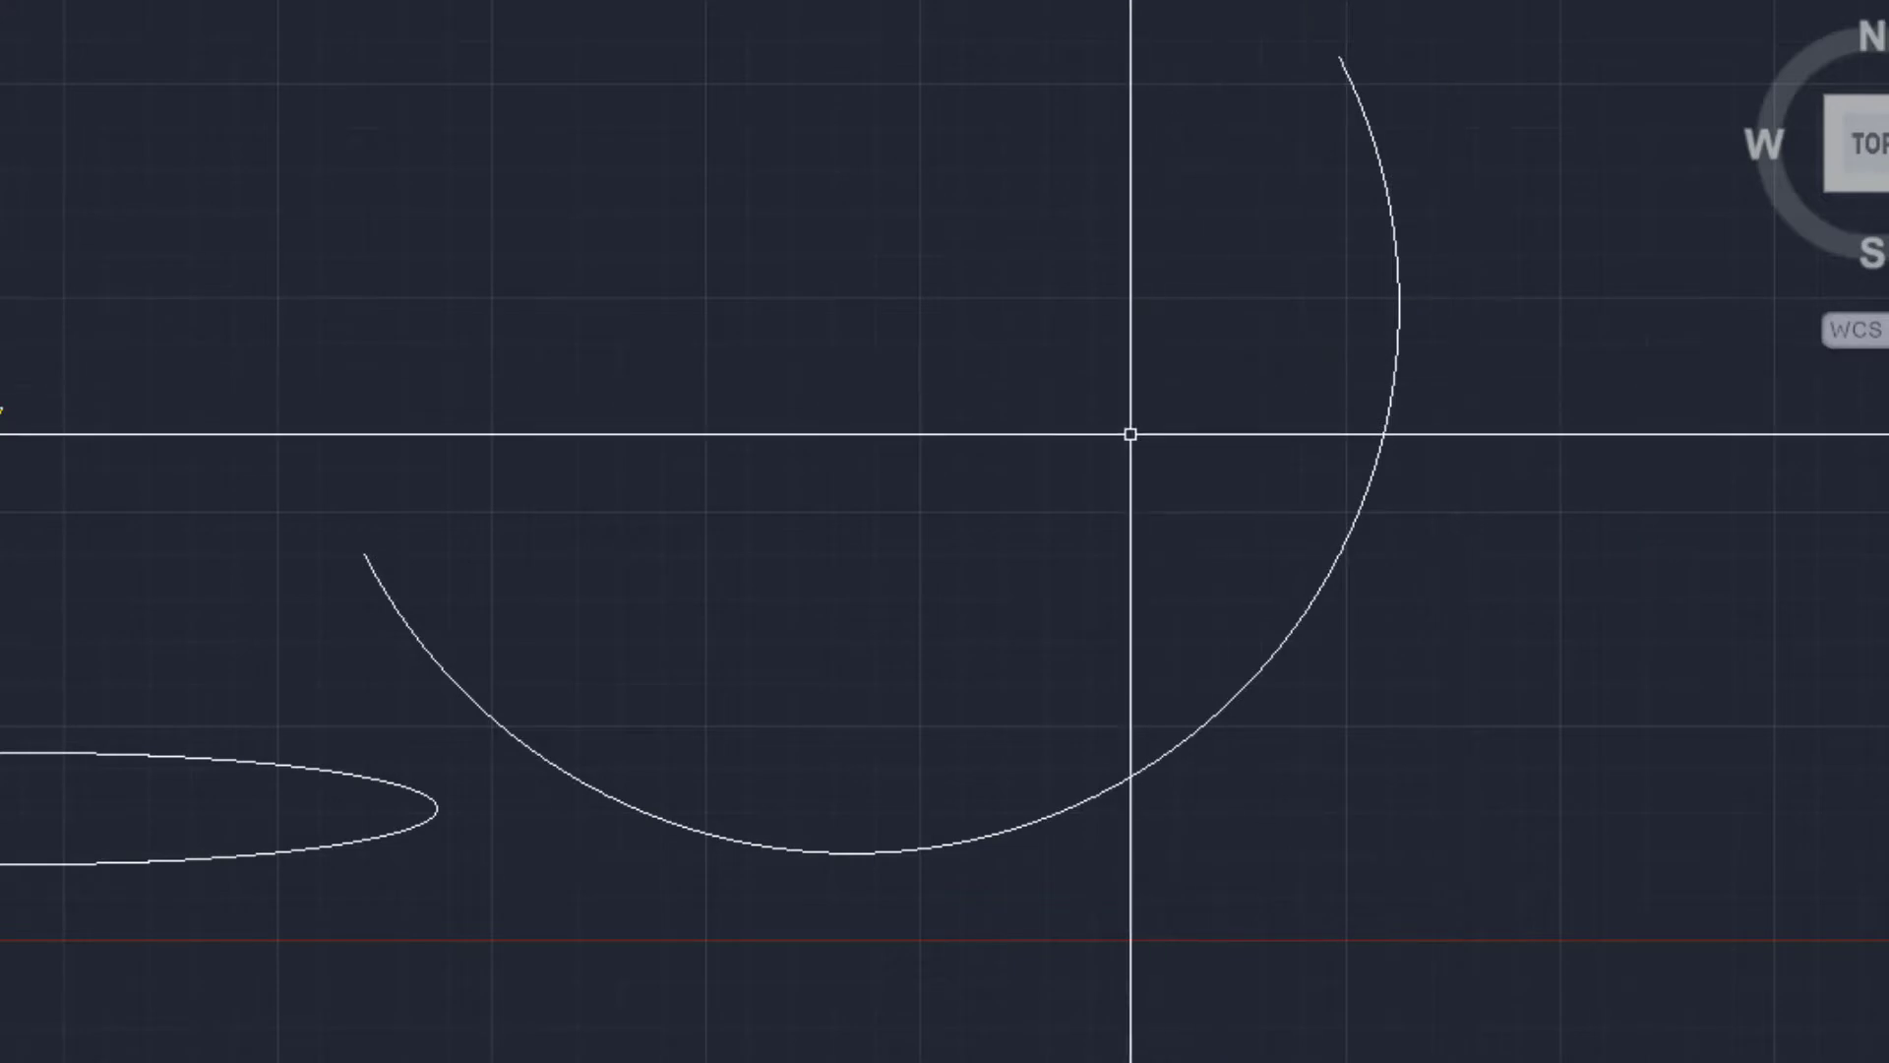
Draw a rectangle over the right part of the large arc, leaving the arc's centre outside it on the left
key(Return)
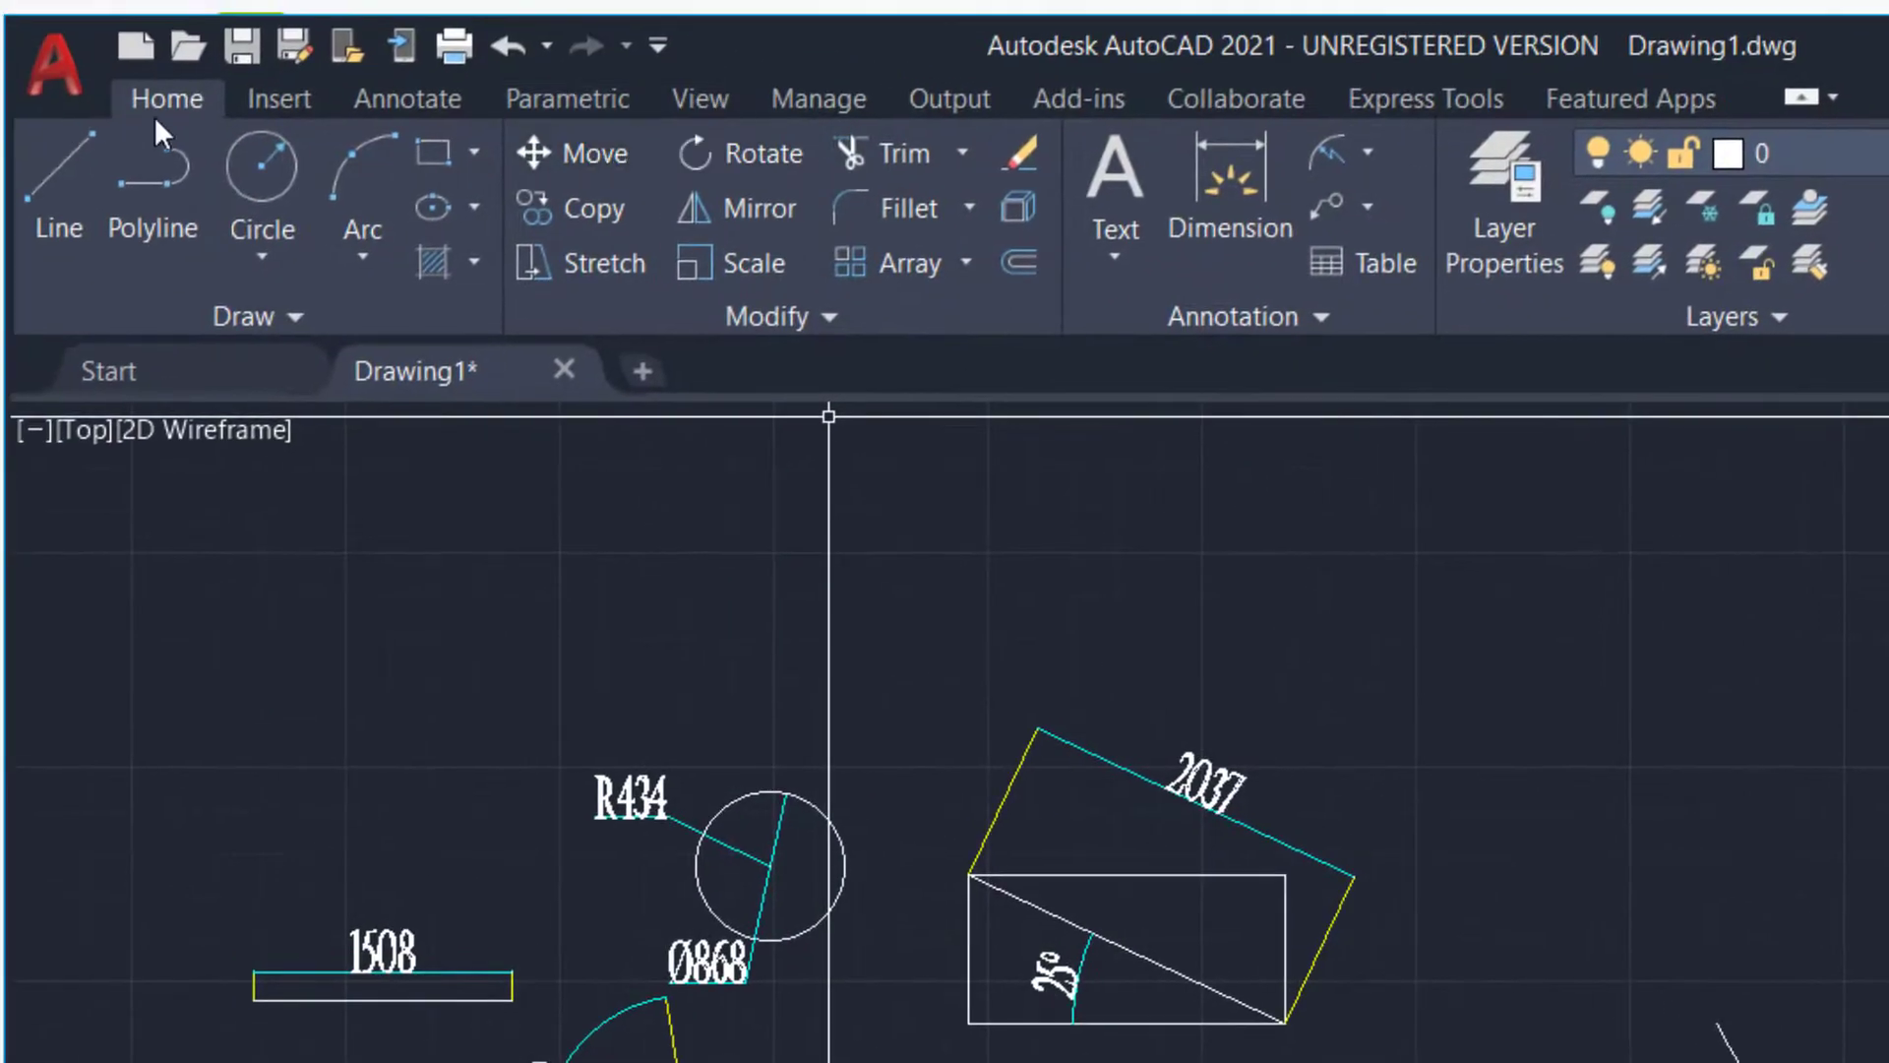
click(429, 150)
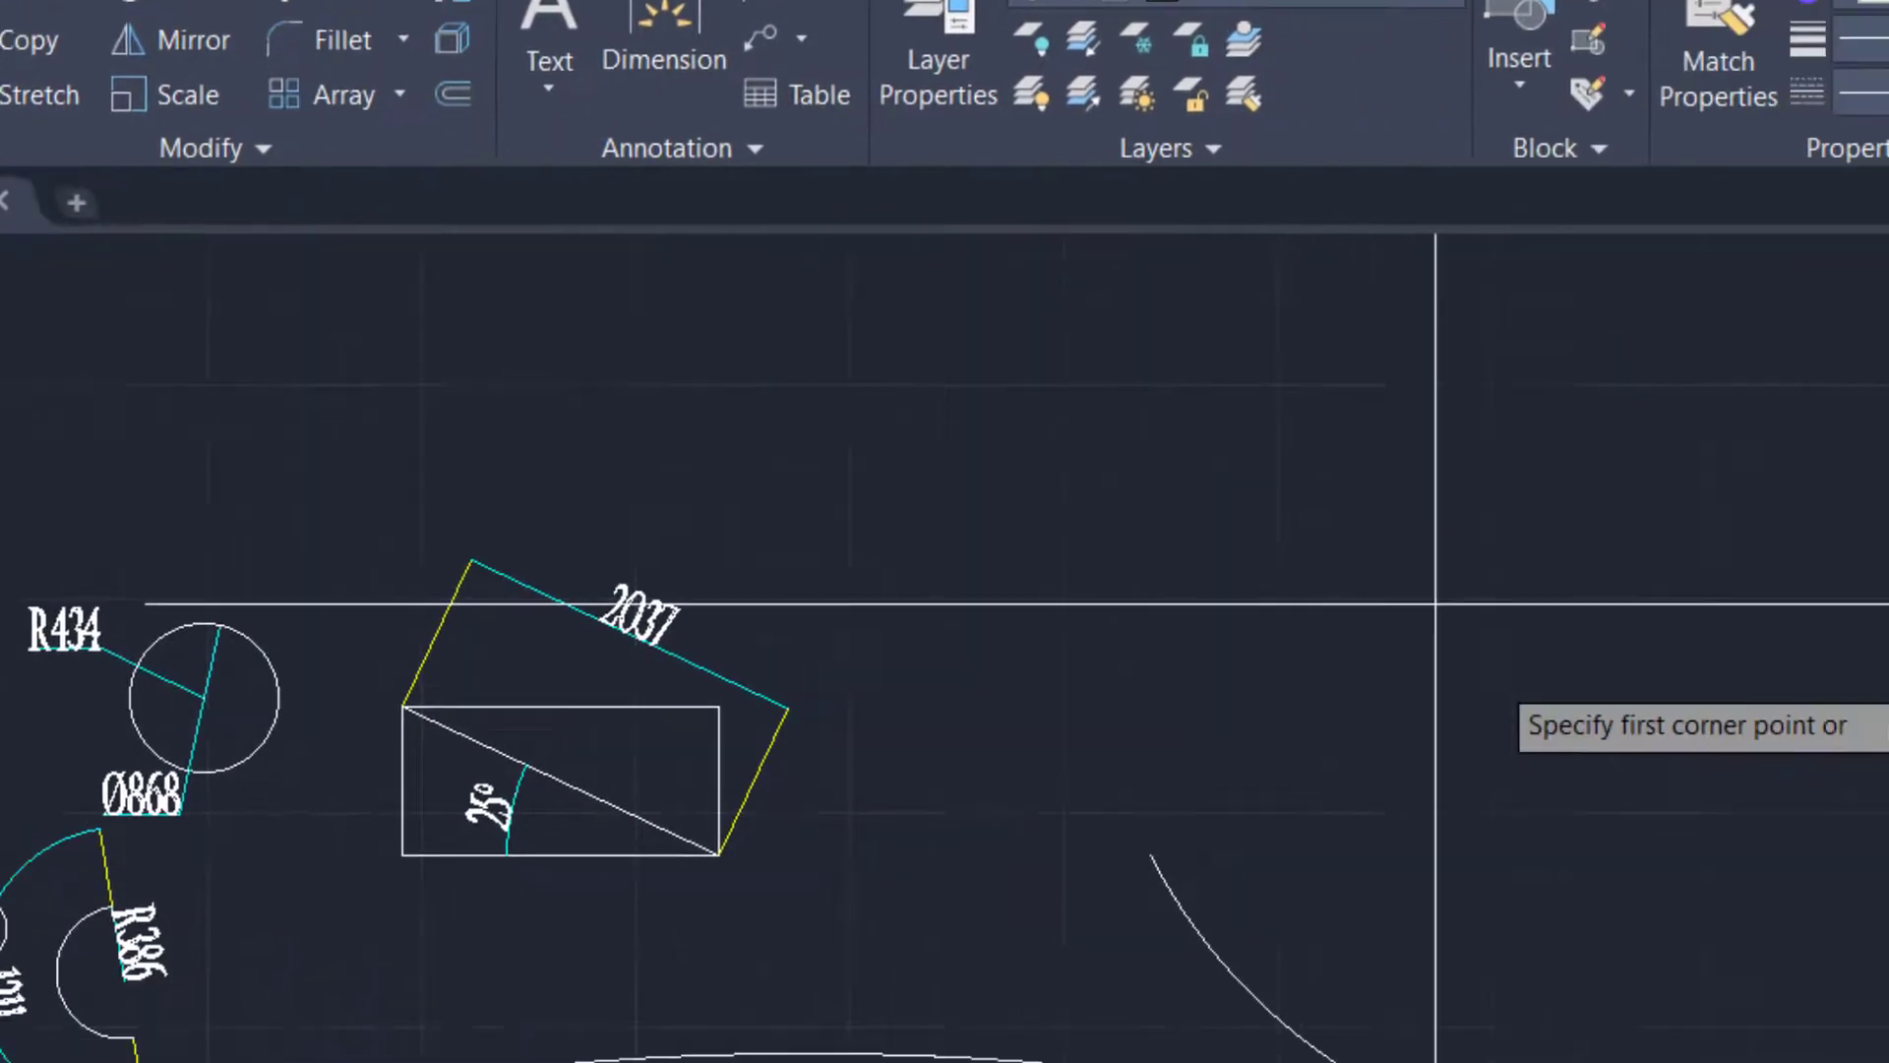
click(1381, 226)
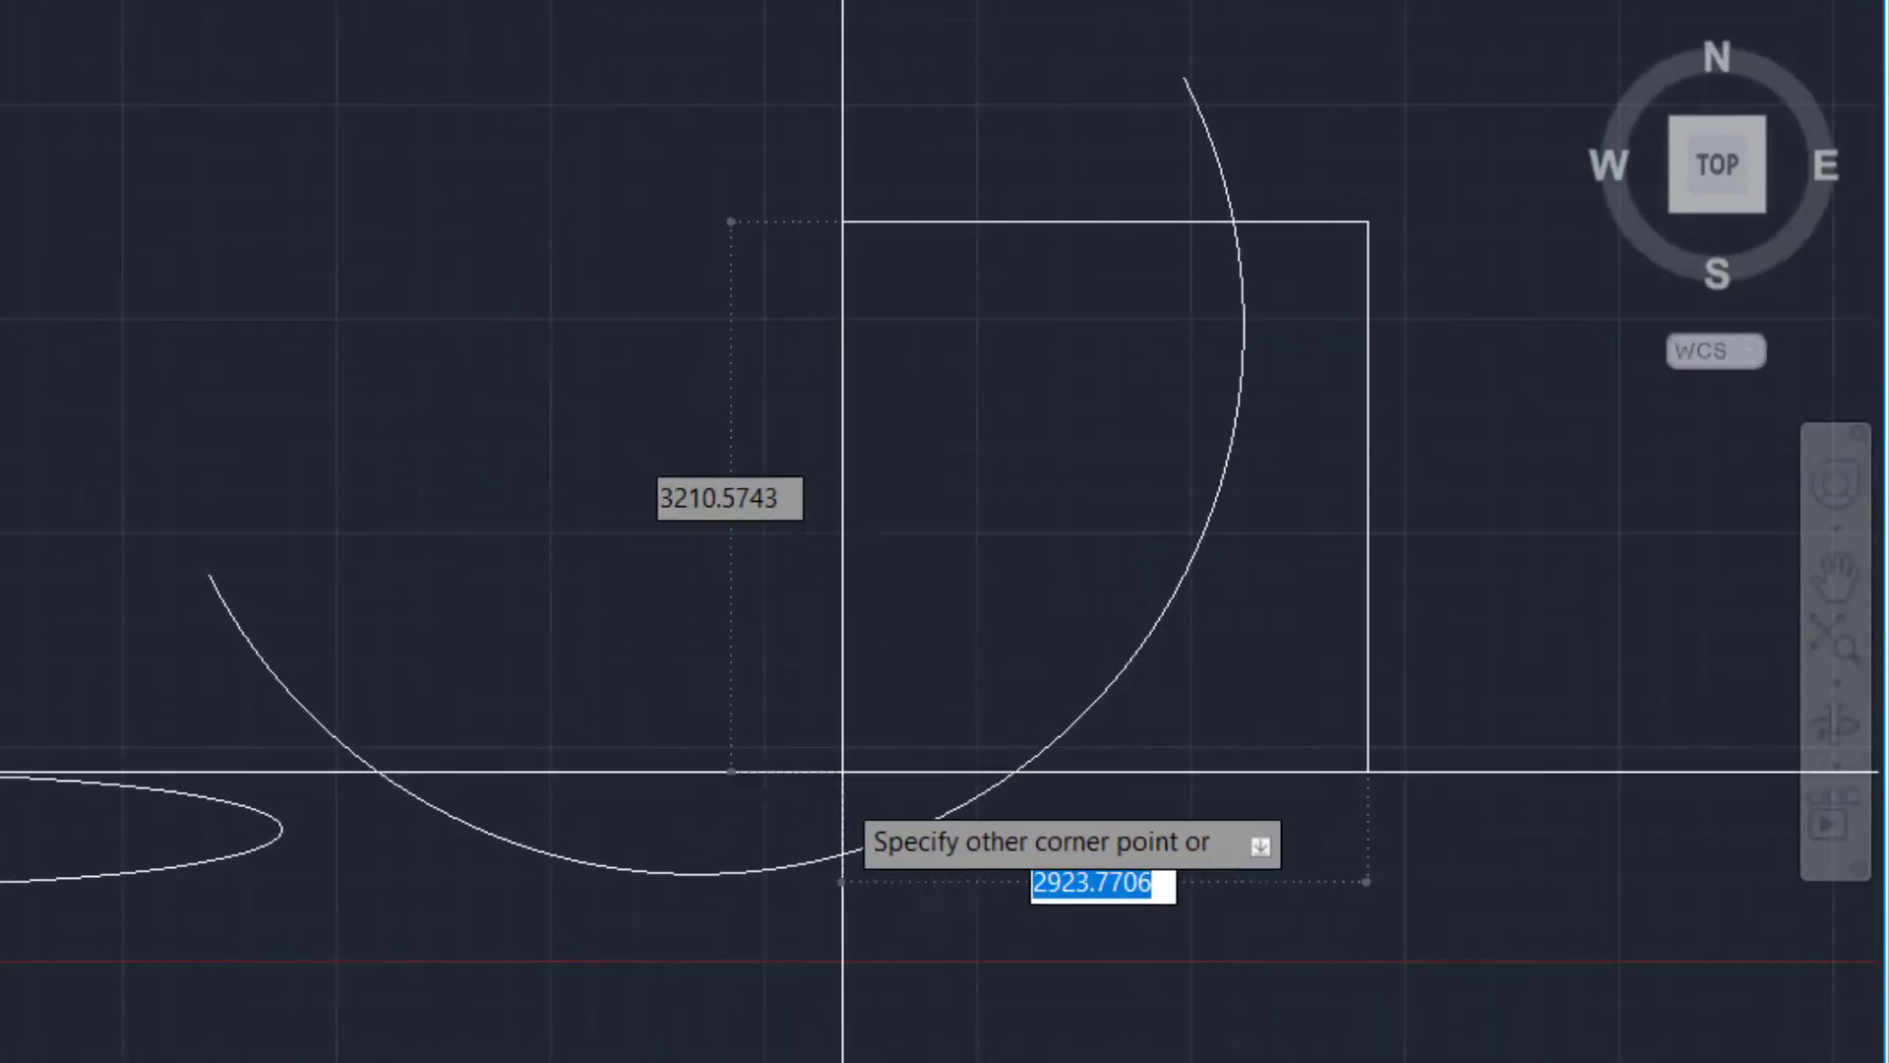
click(795, 920)
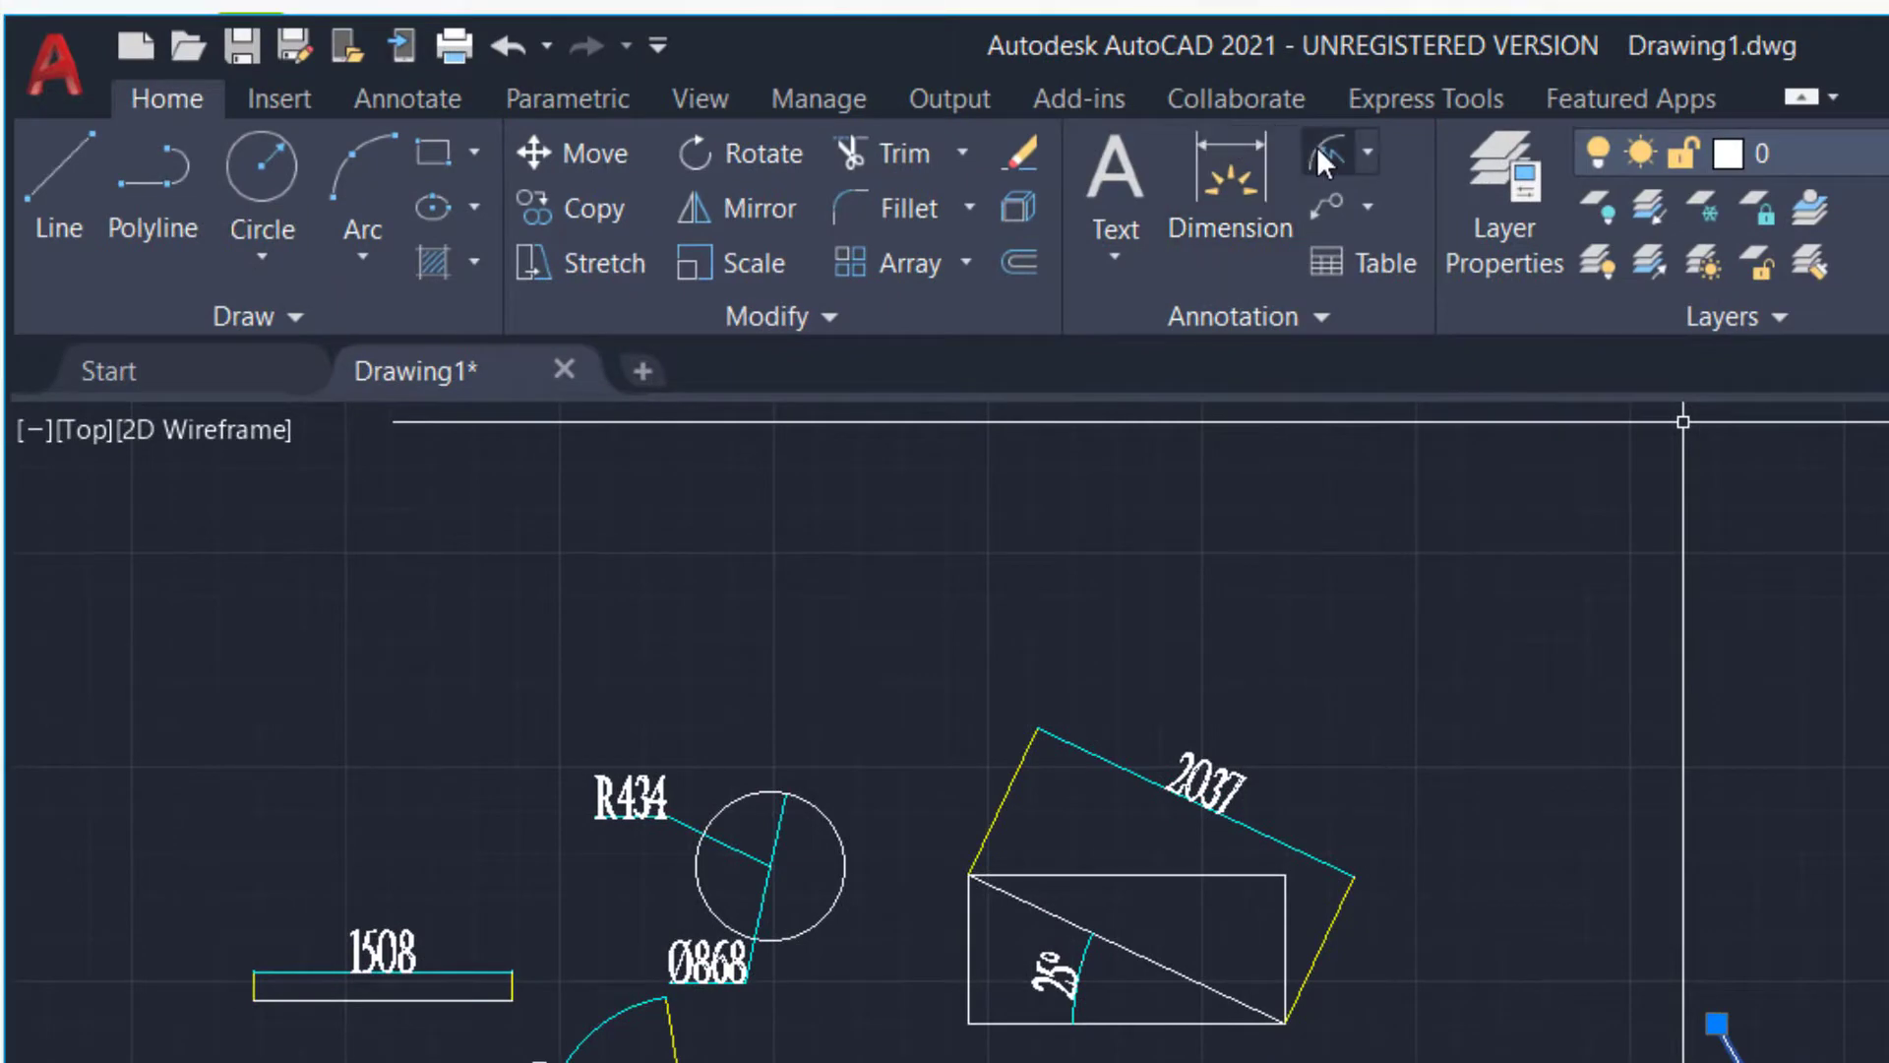
Add a jogged radius dimension to the large arc, placing its centre override, dimension line and jog inside the rectangle
click(1327, 156)
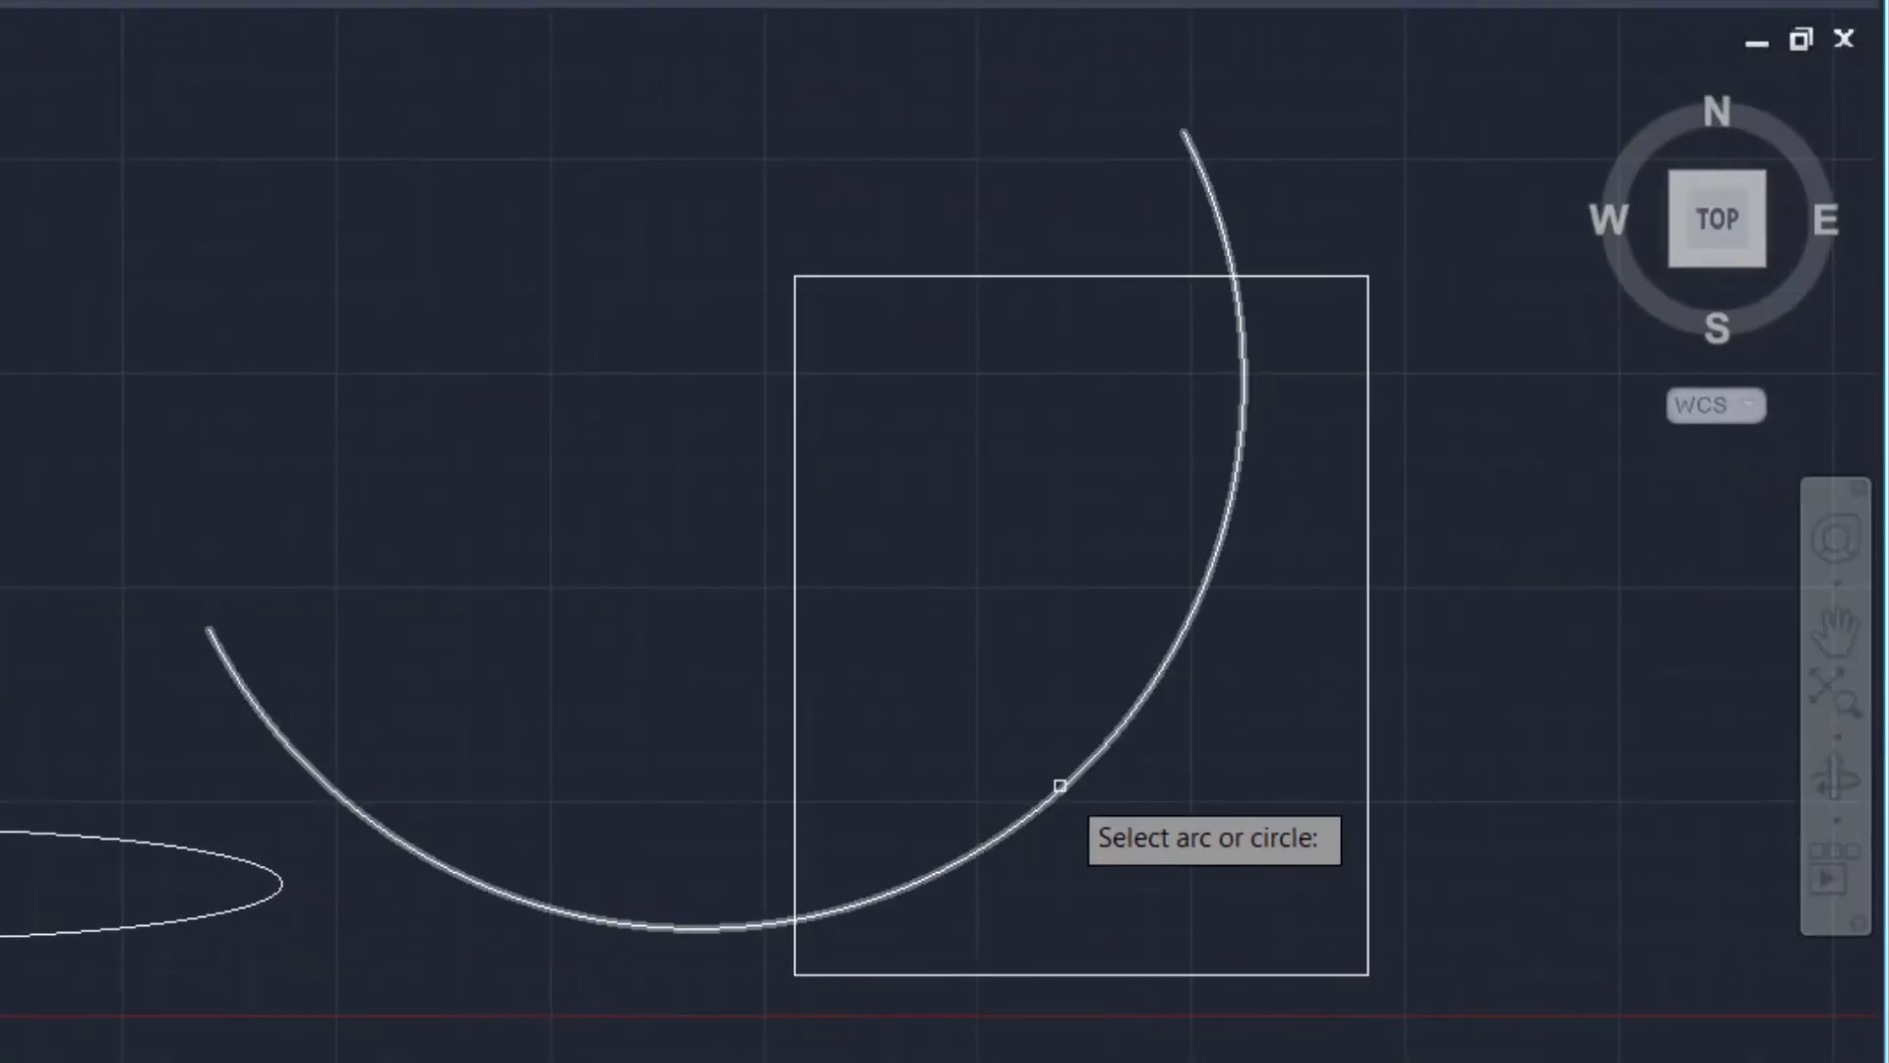
click(1059, 784)
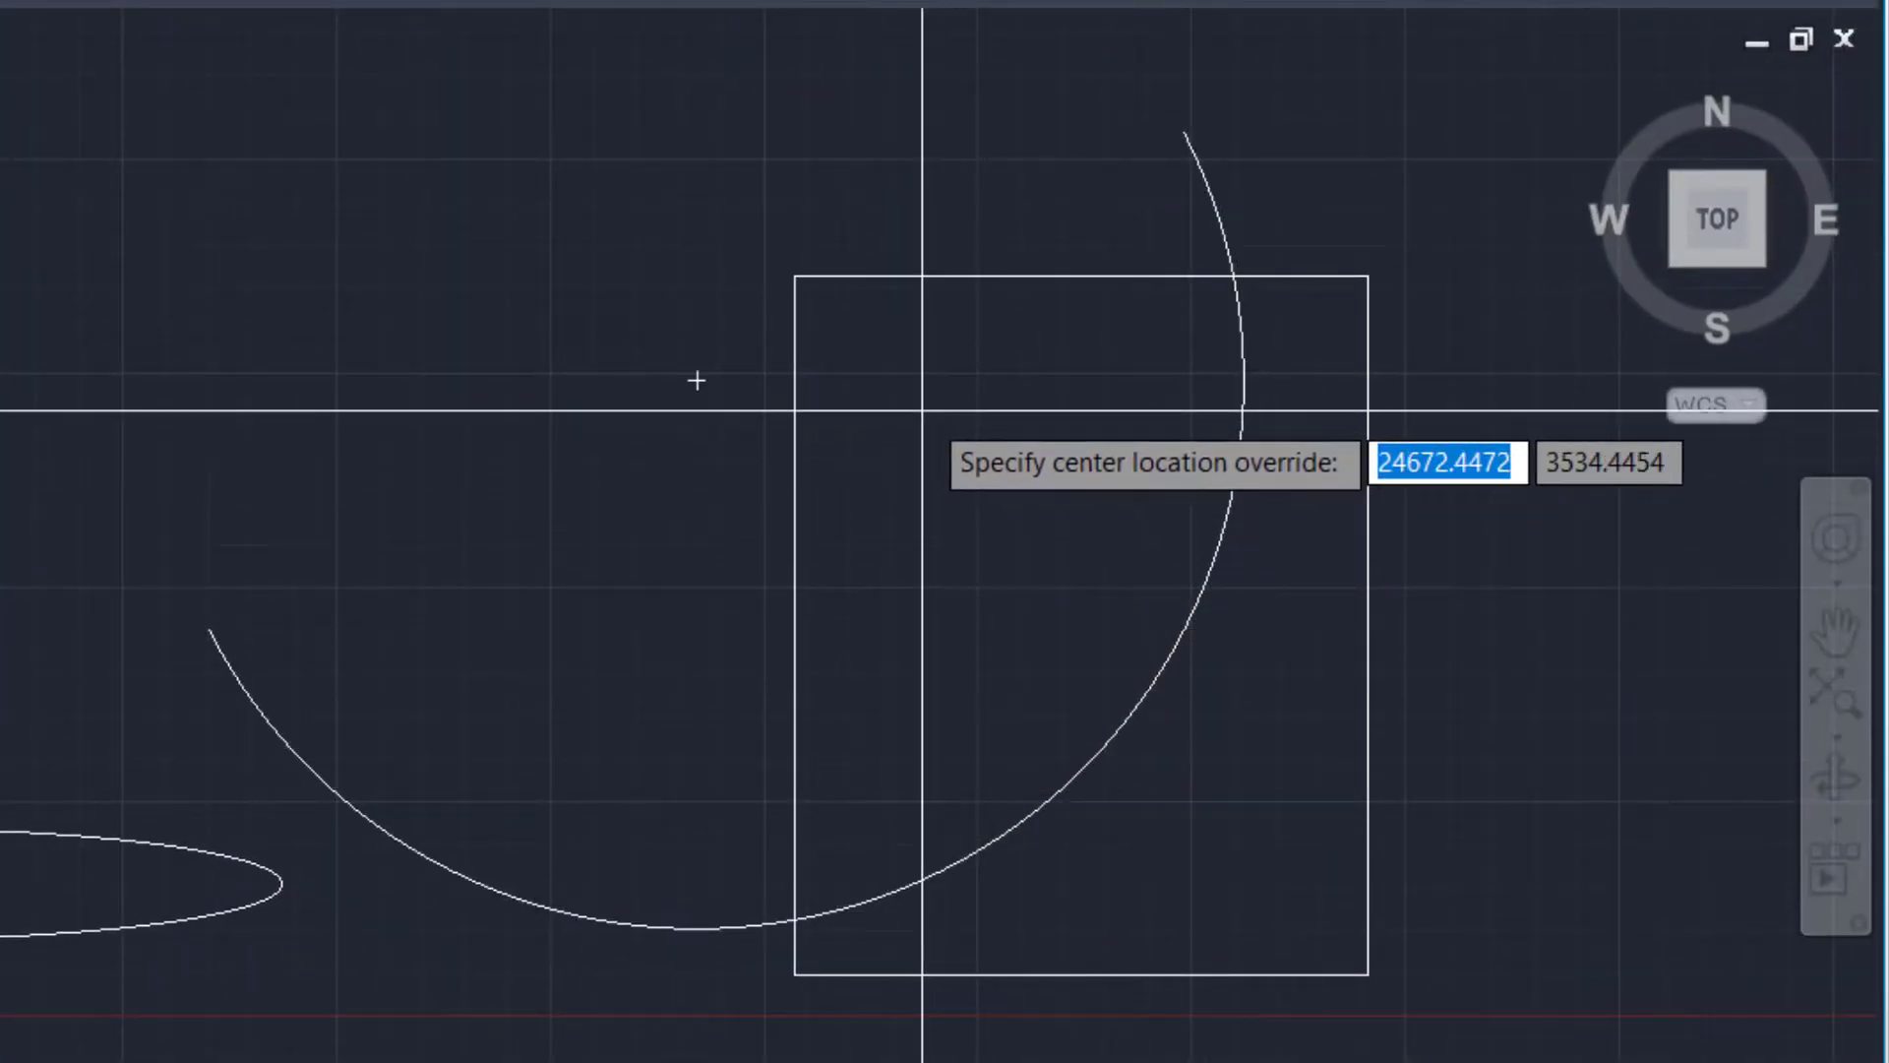
click(904, 383)
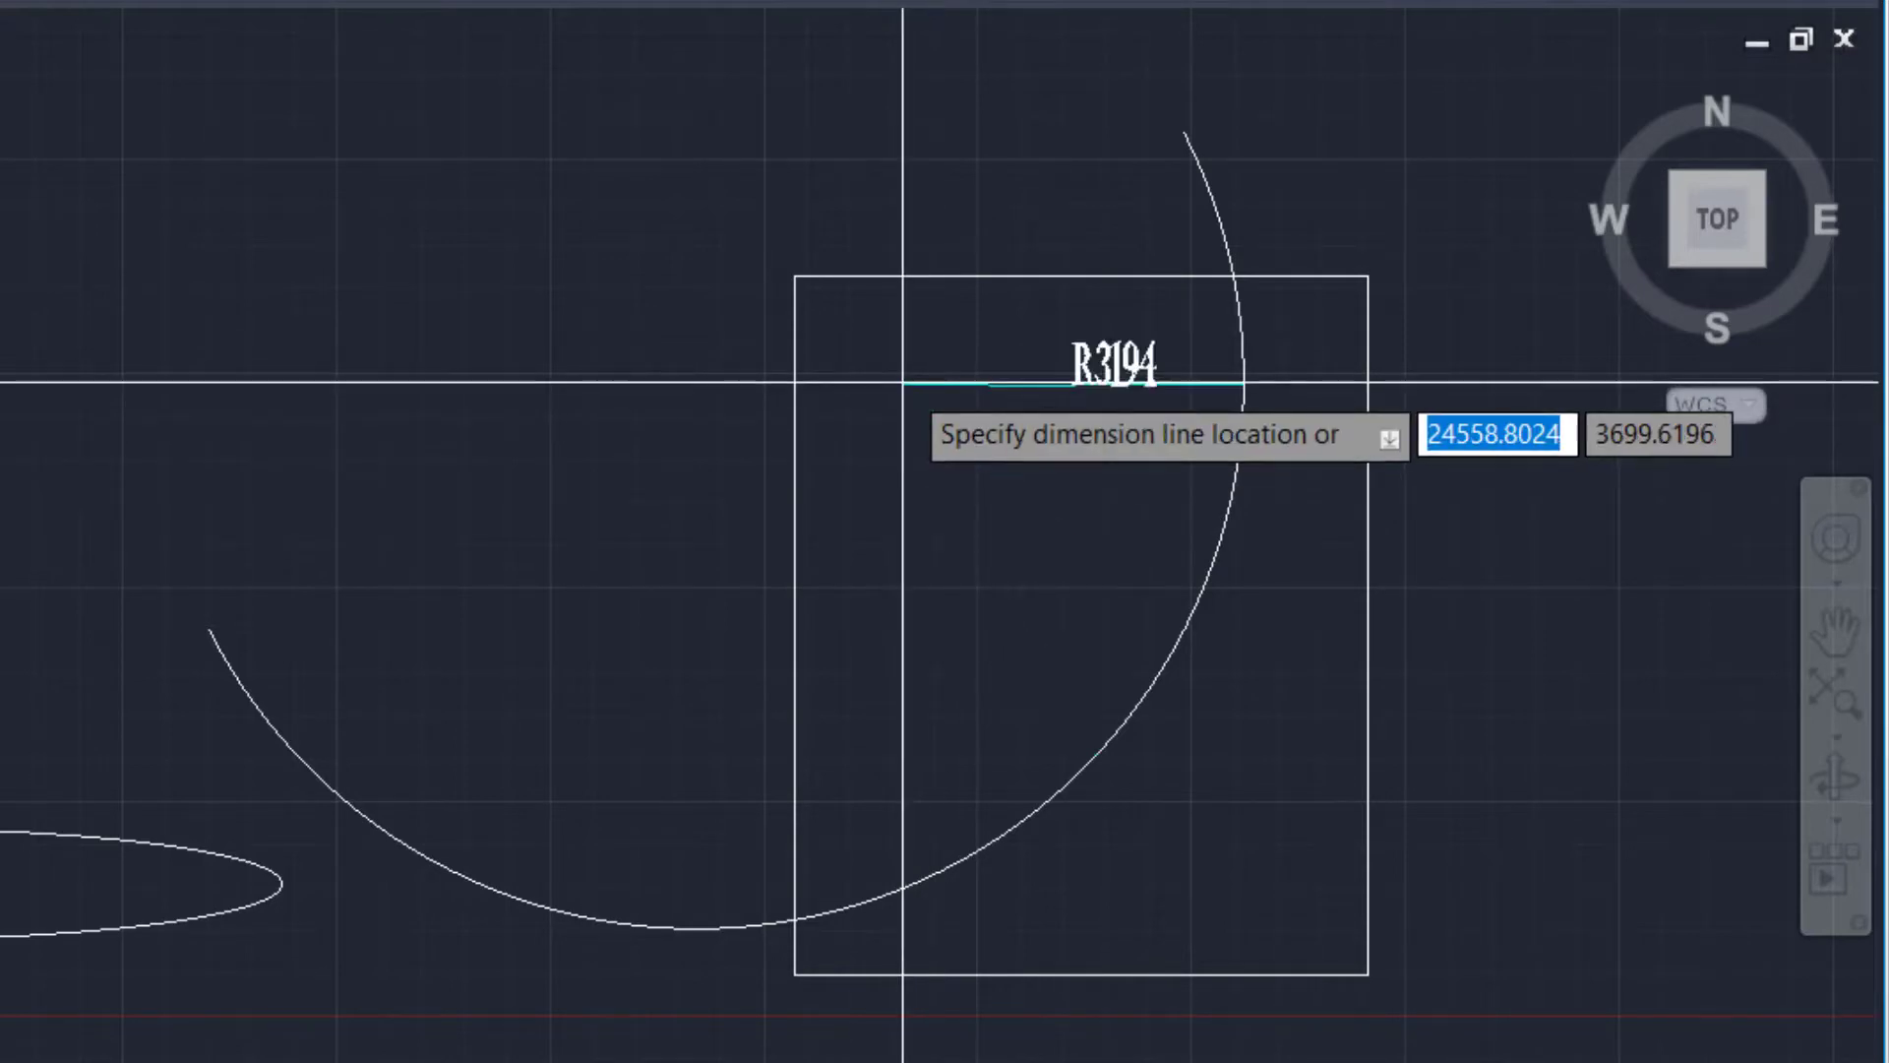
click(855, 519)
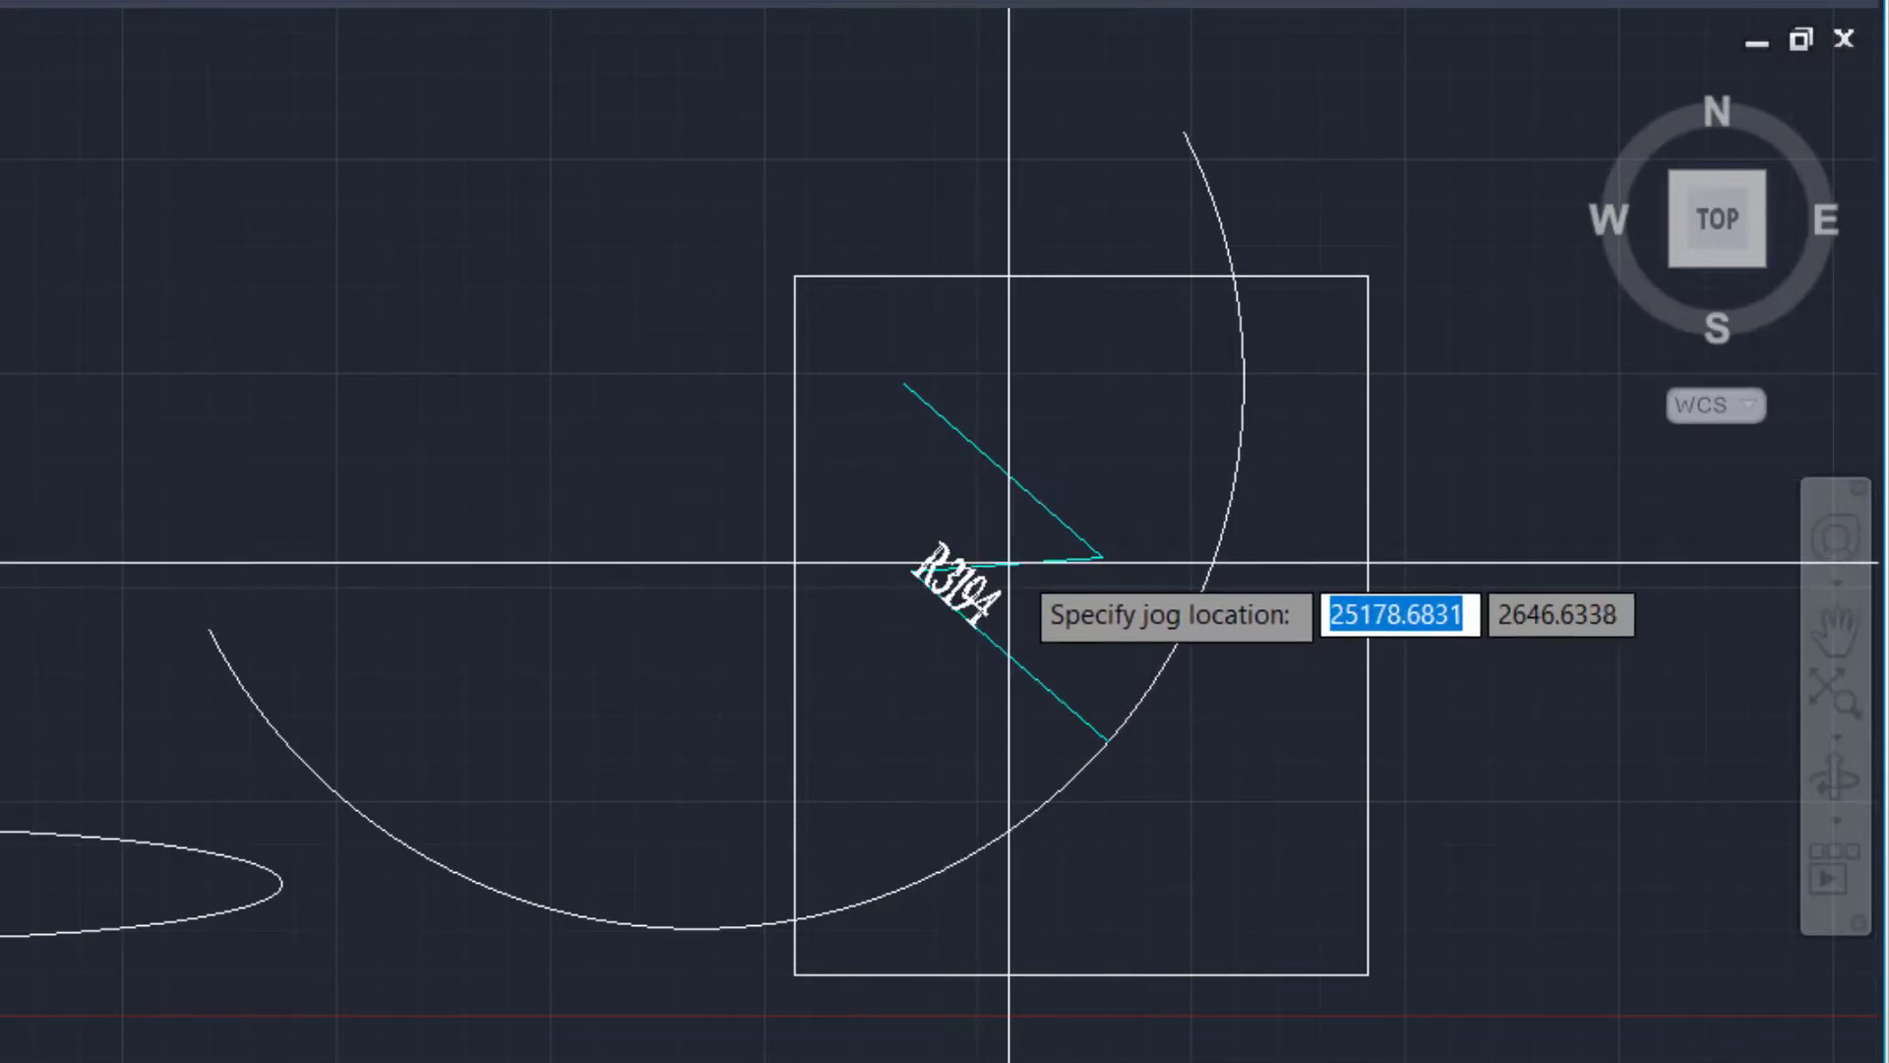
click(964, 541)
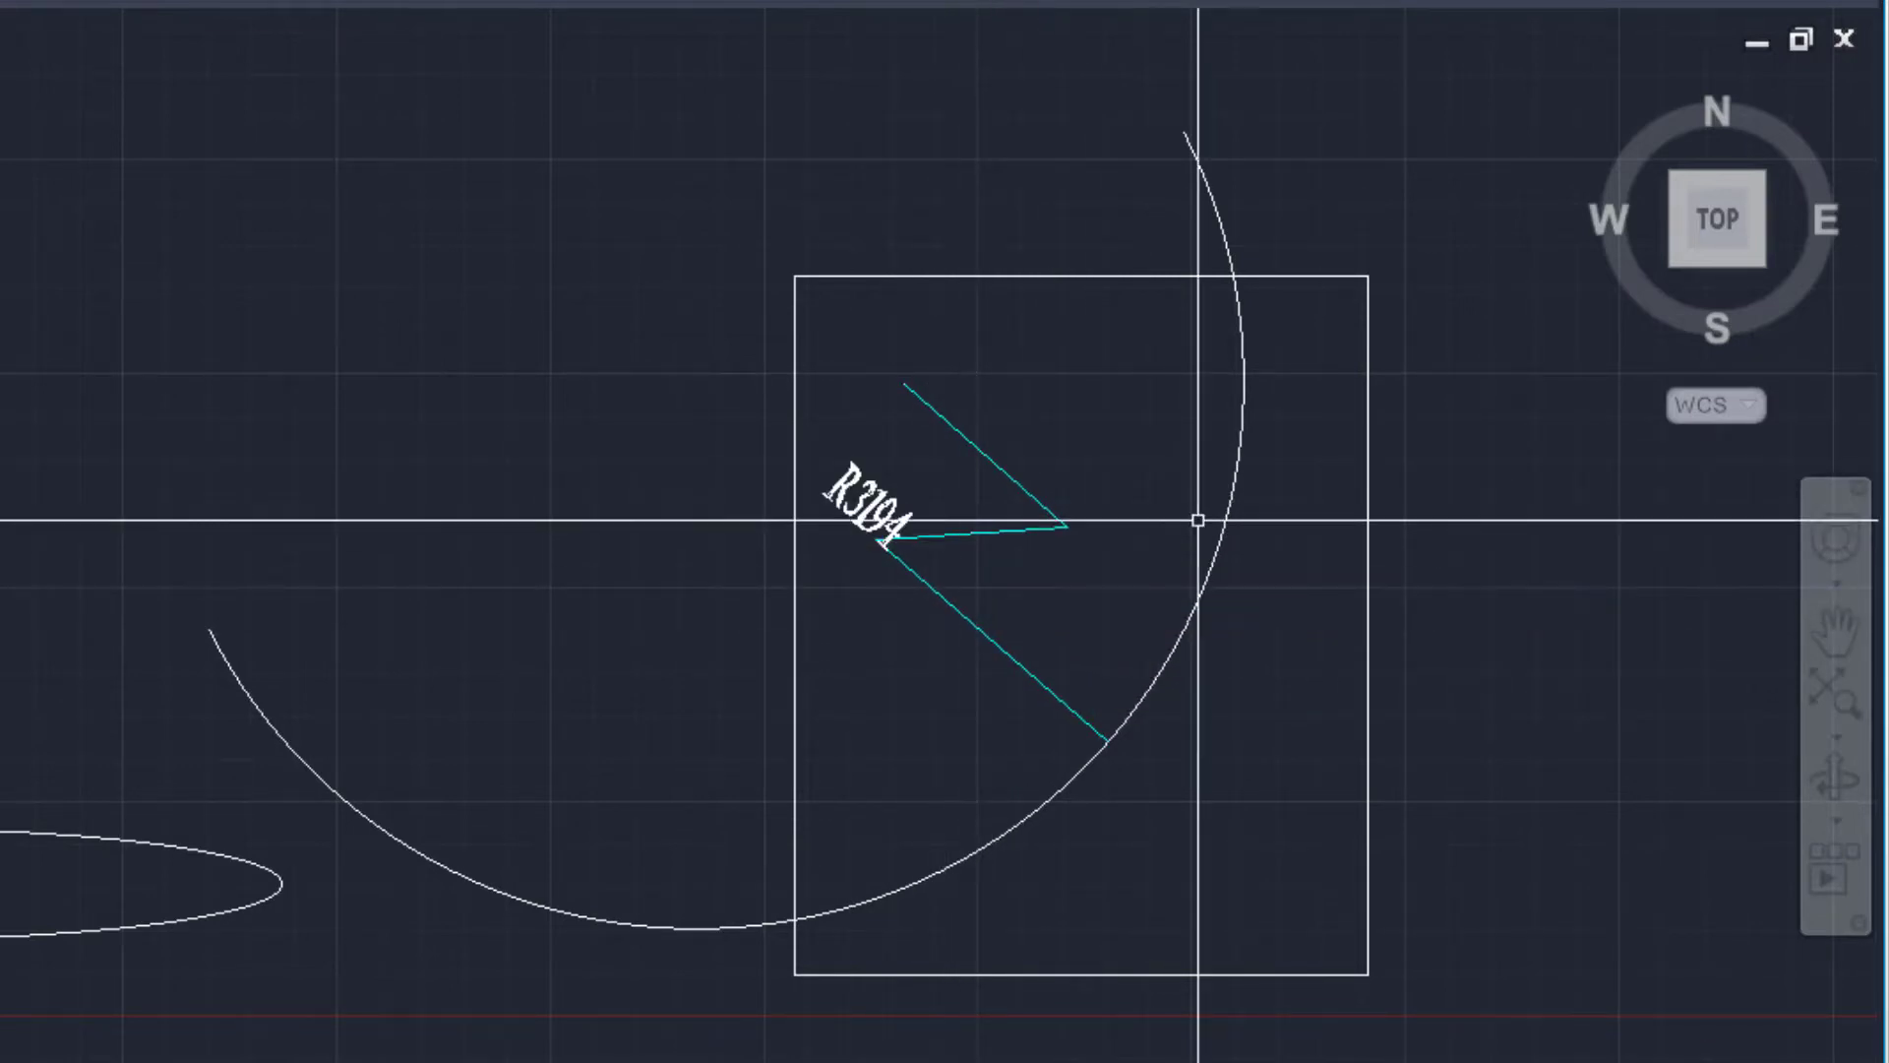
Examine the end of the jogged dimension where it meets the large arc, and review all the dimensioned shapes
scroll(900, 719, down, 2)
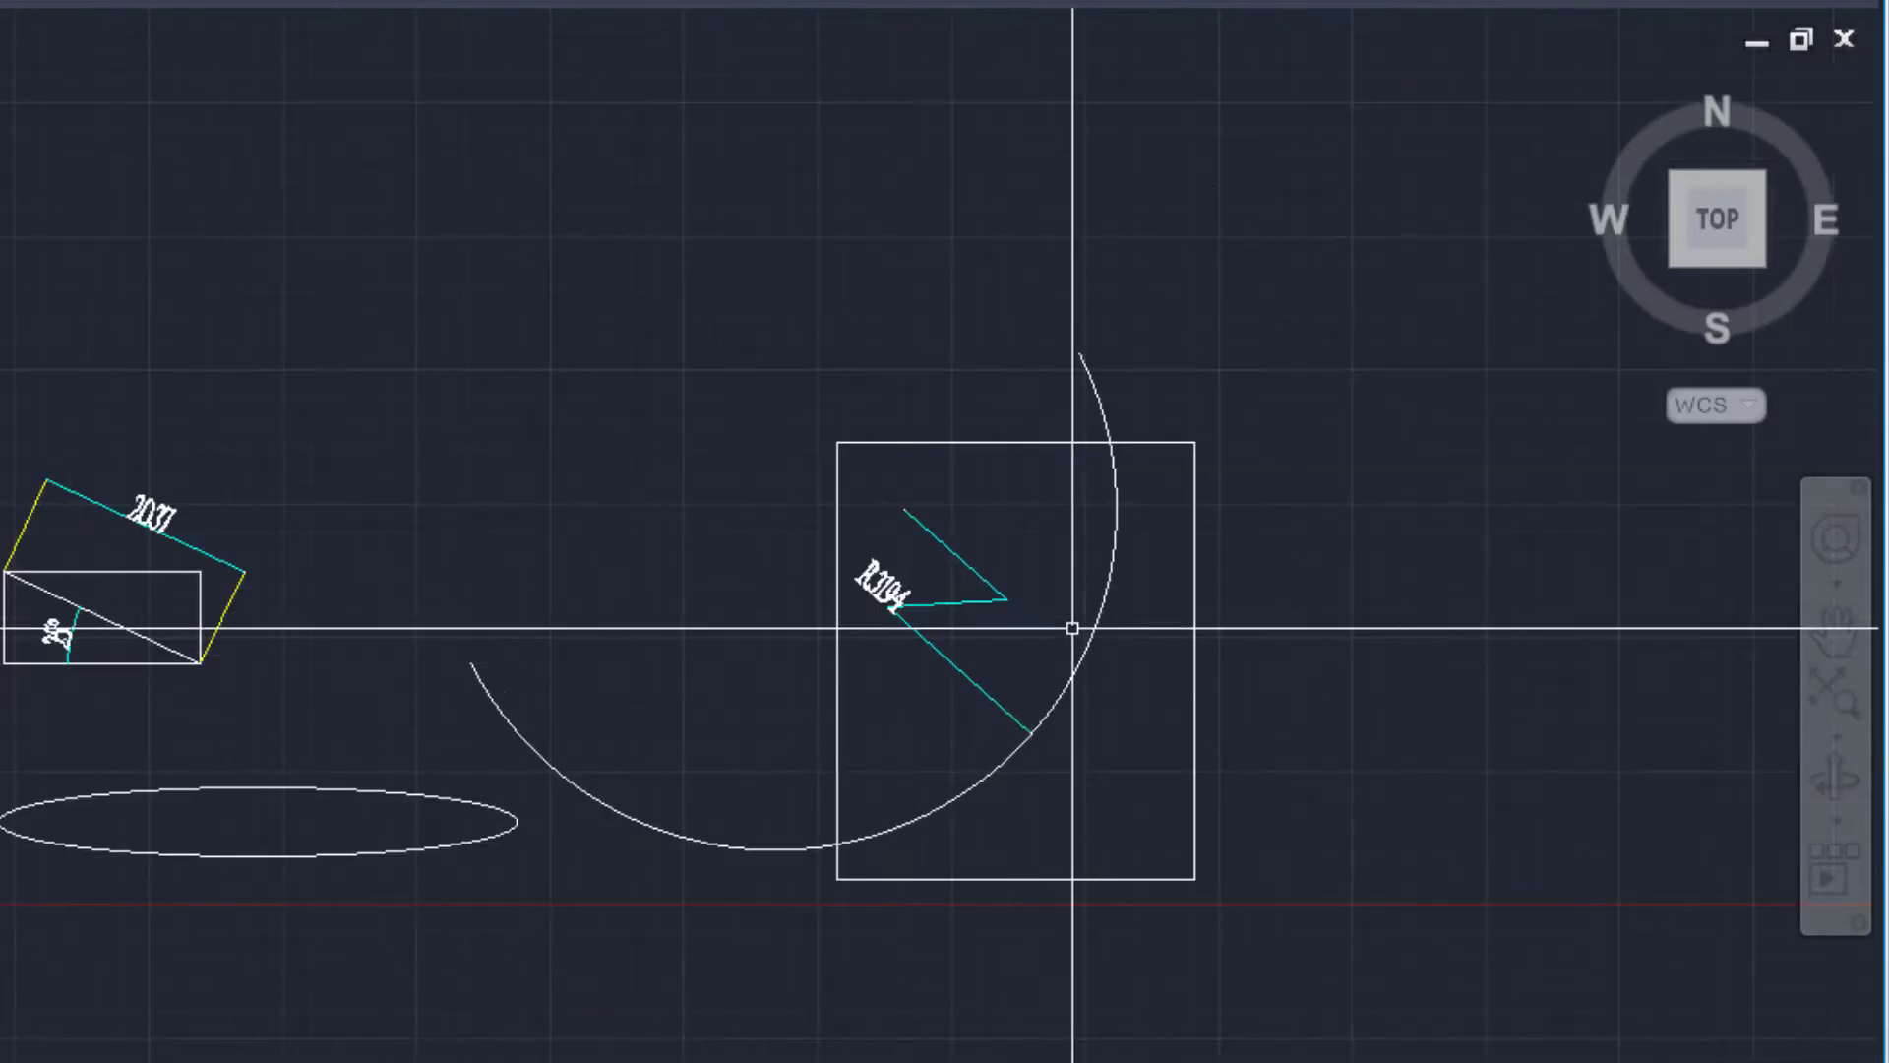
scroll(1072, 622, up, 4)
scroll(979, 856, up, 4)
scroll(921, 974, up, 3)
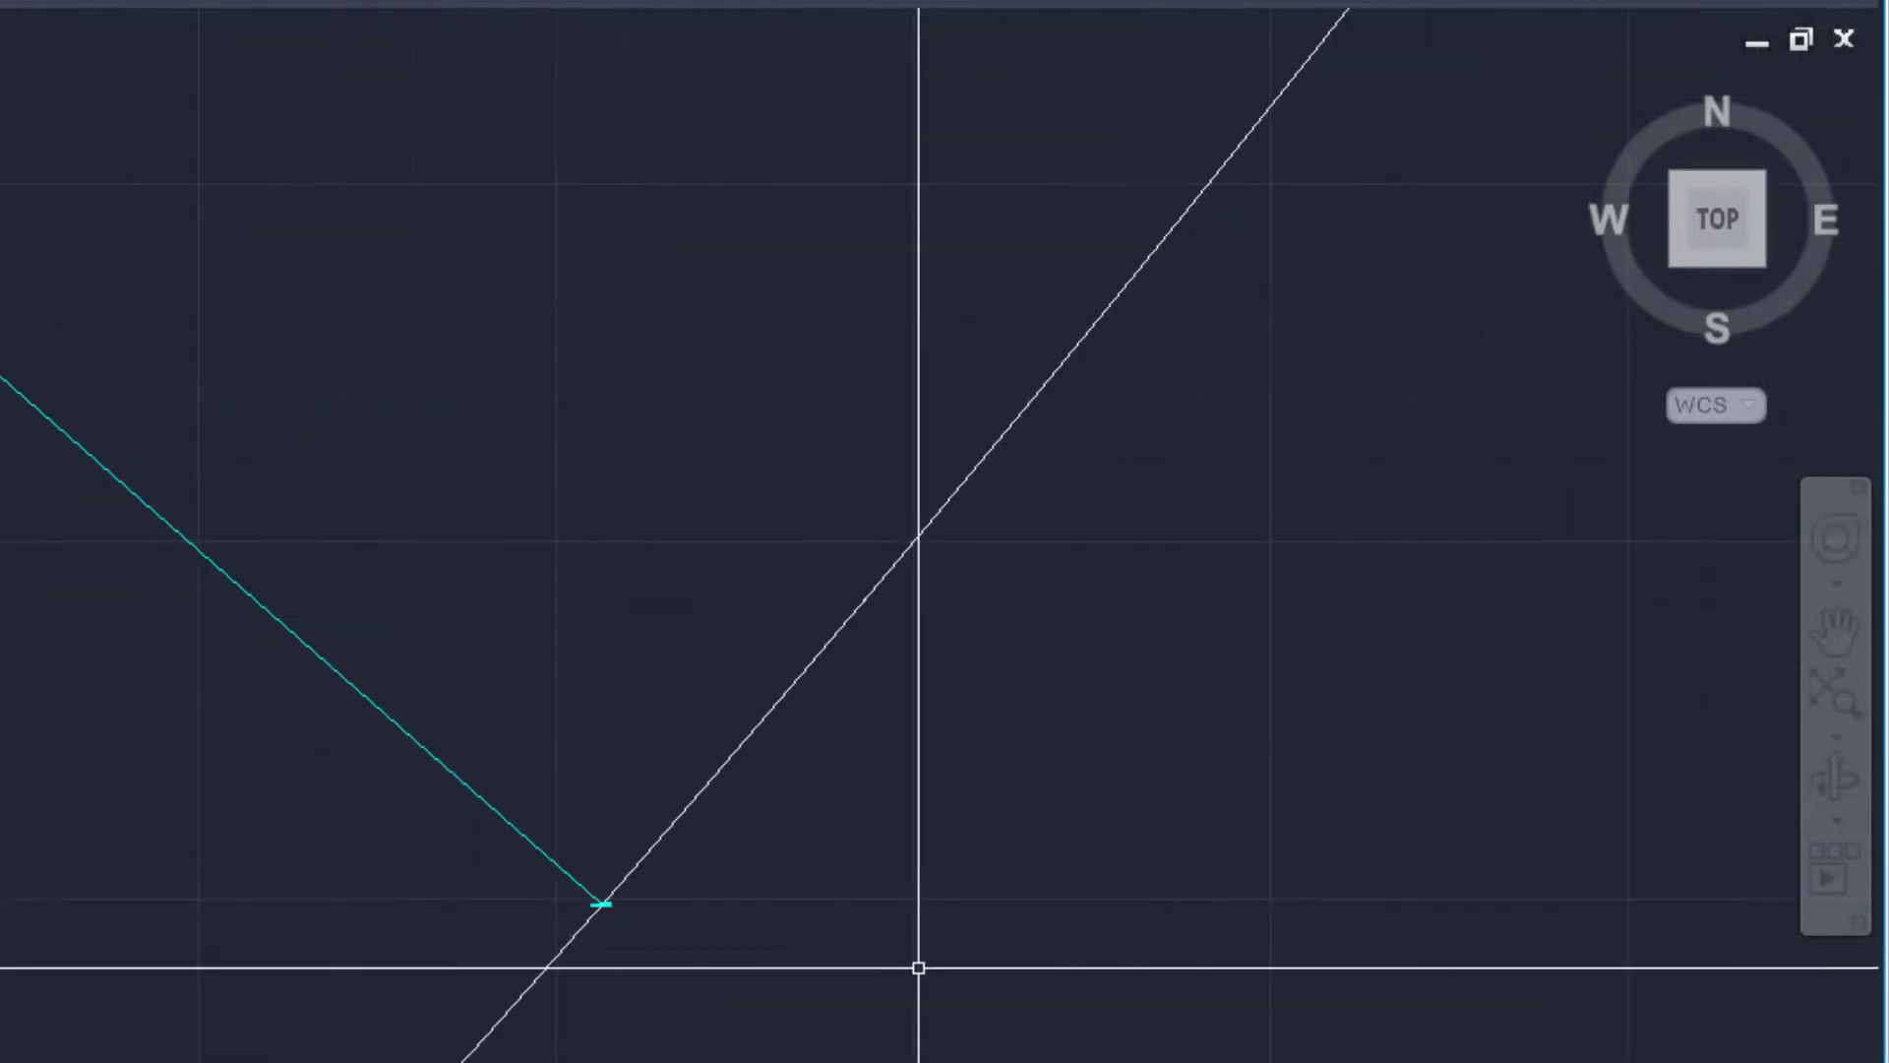
scroll(581, 878, up, 3)
scroll(511, 821, down, 6)
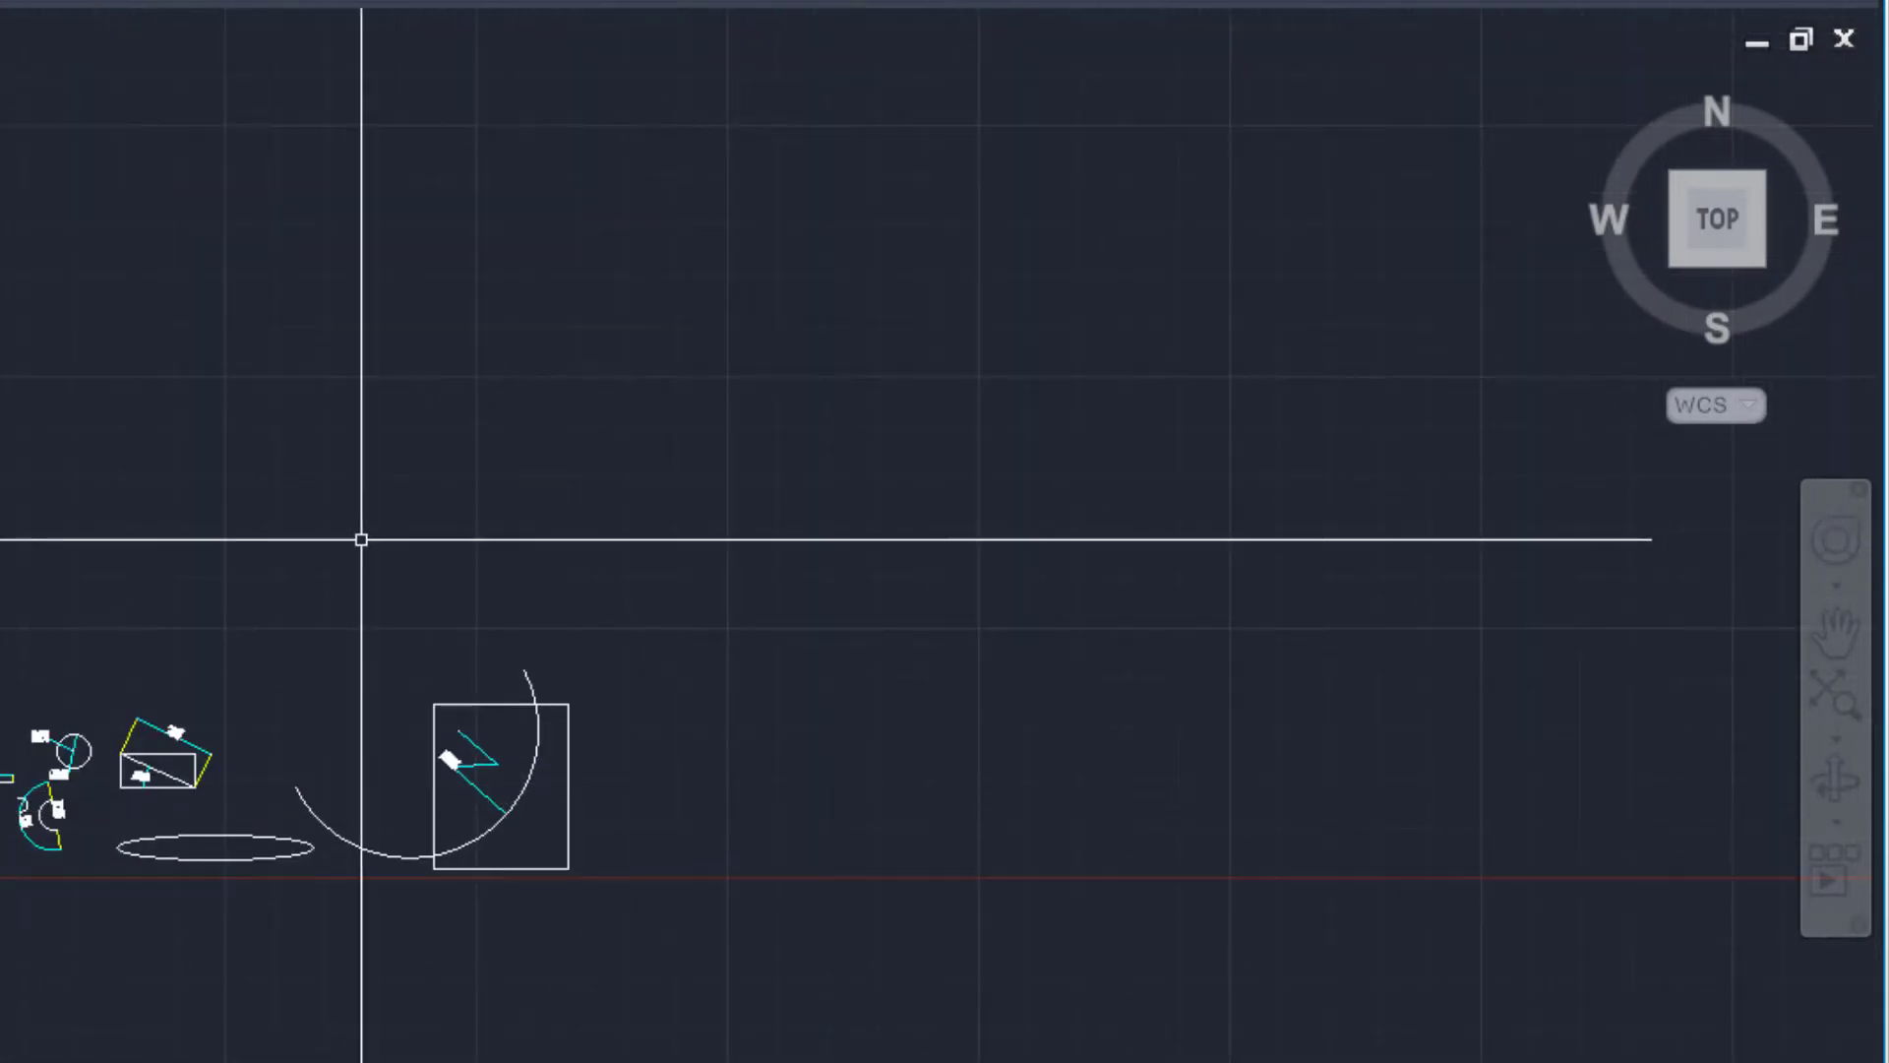
scroll(295, 848, up, 6)
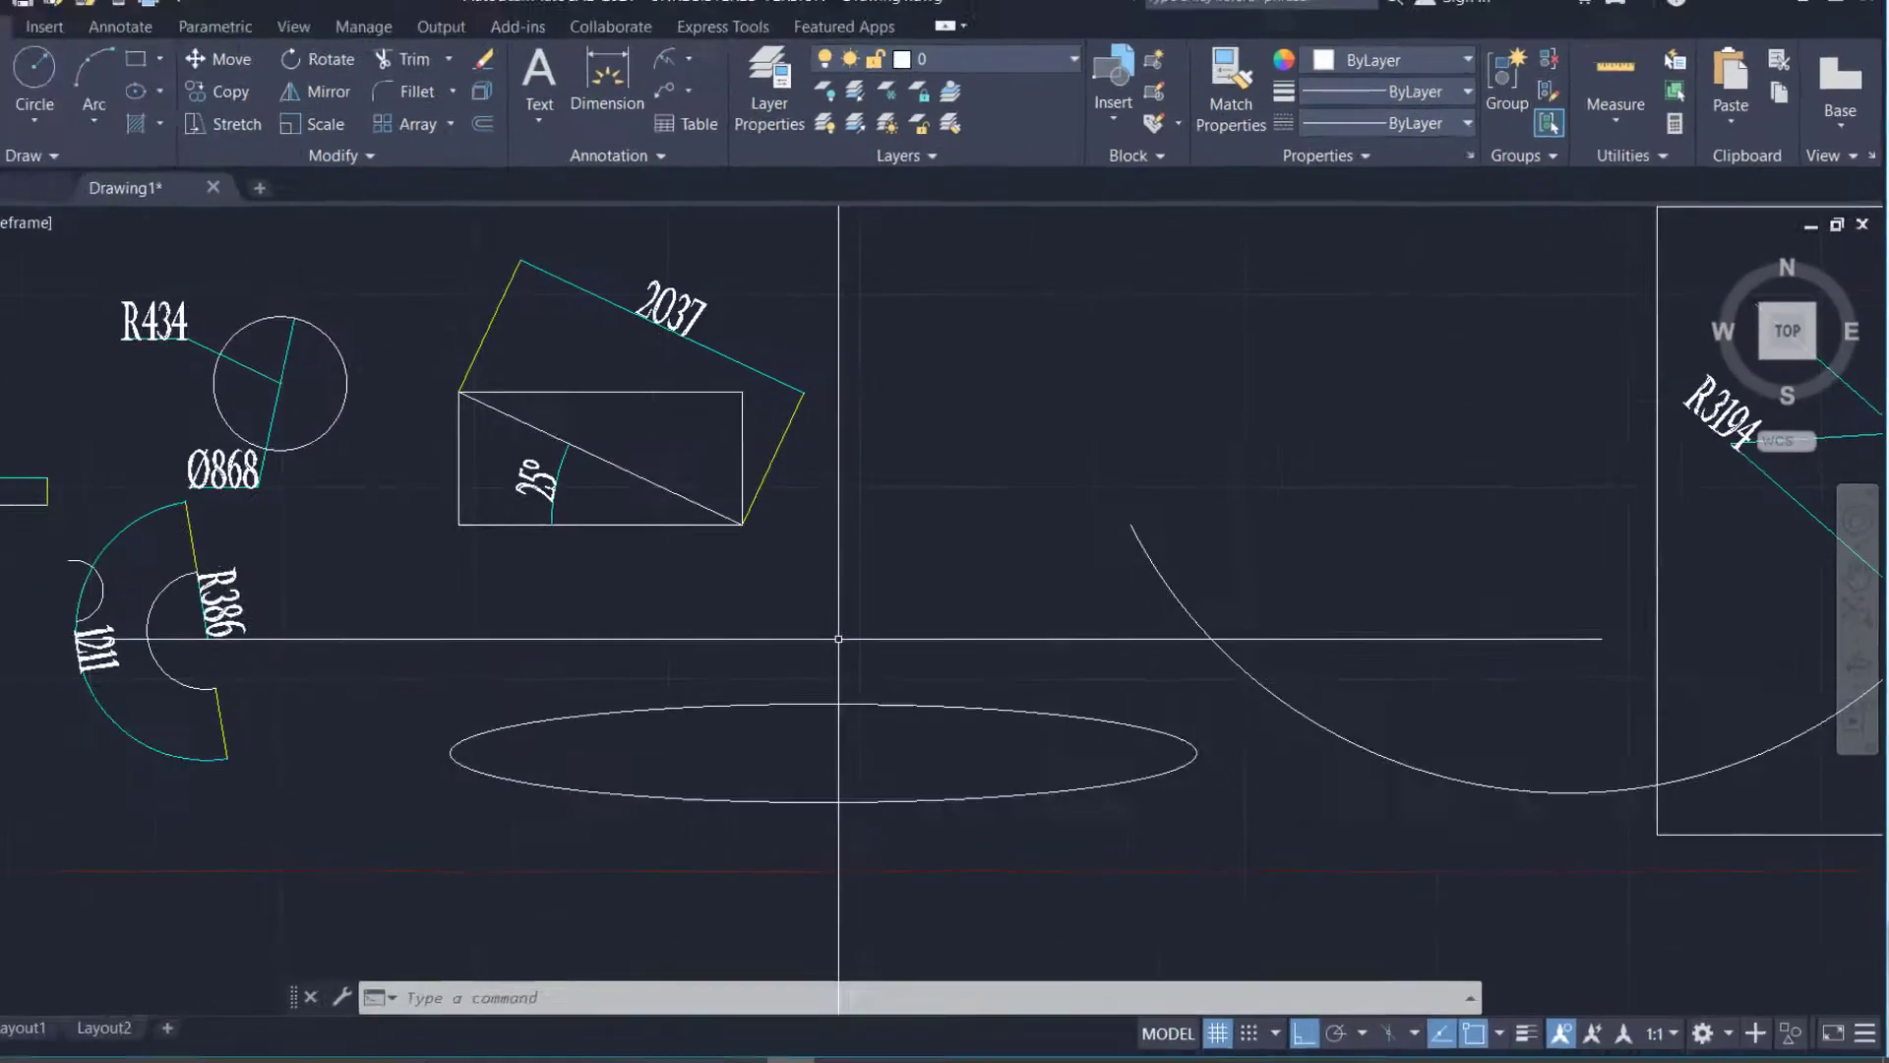
scroll(94, 744, down, 3)
middle_drag(901, 628, 914, 625)
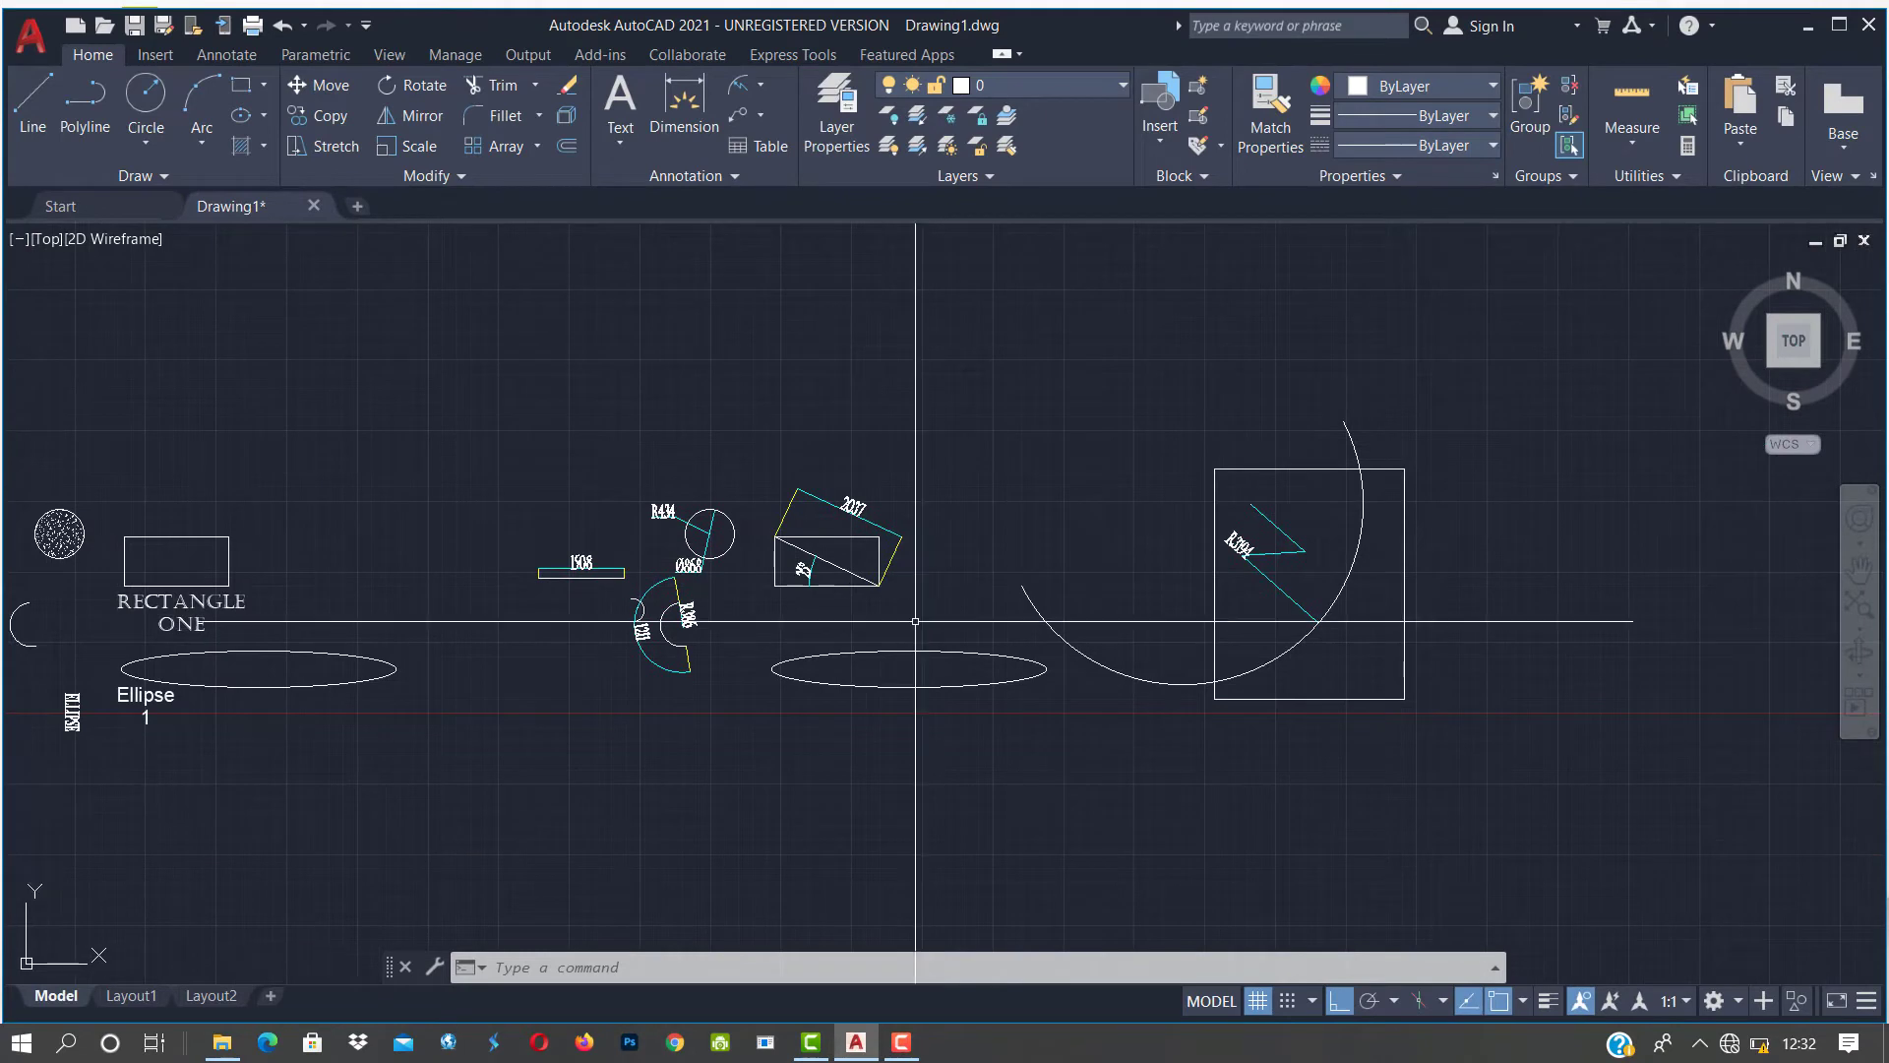